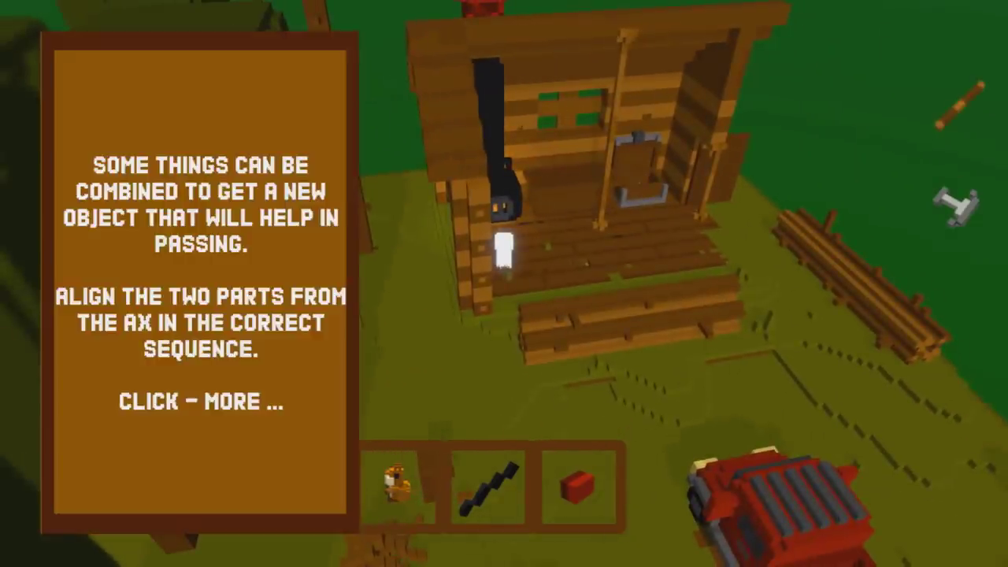
# Dismiss the tutorial text in the voxel game demo
pyautogui.click(502, 251)
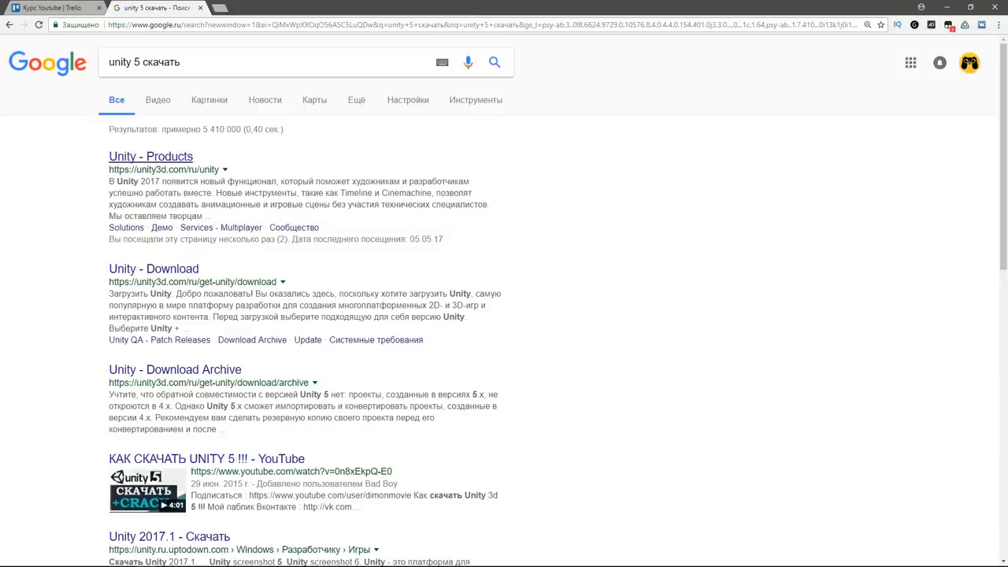
# Go from the Unity Products result, past the cookie notice, to the Unity Personal download page
pyautogui.click(151, 156)
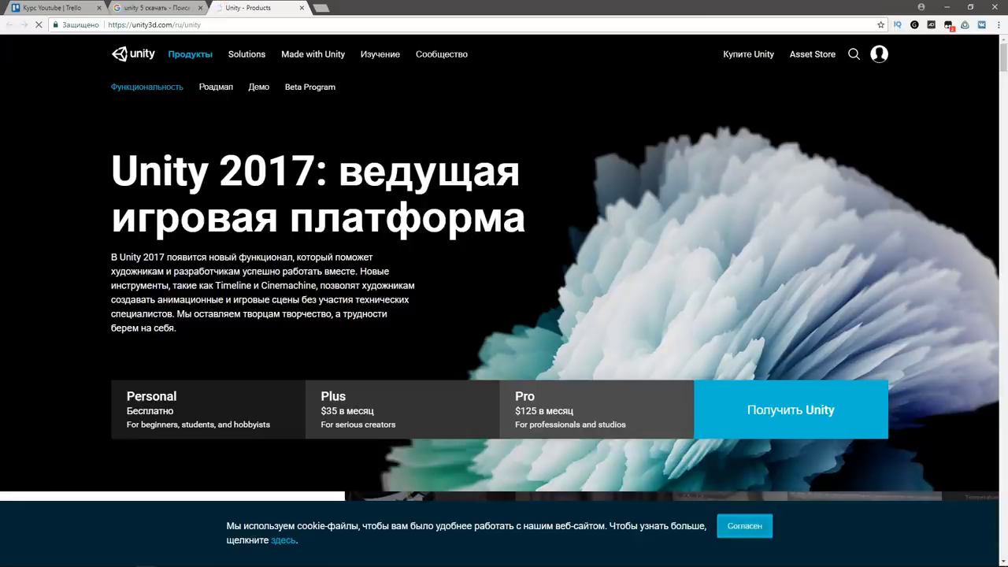
pyautogui.click(745, 525)
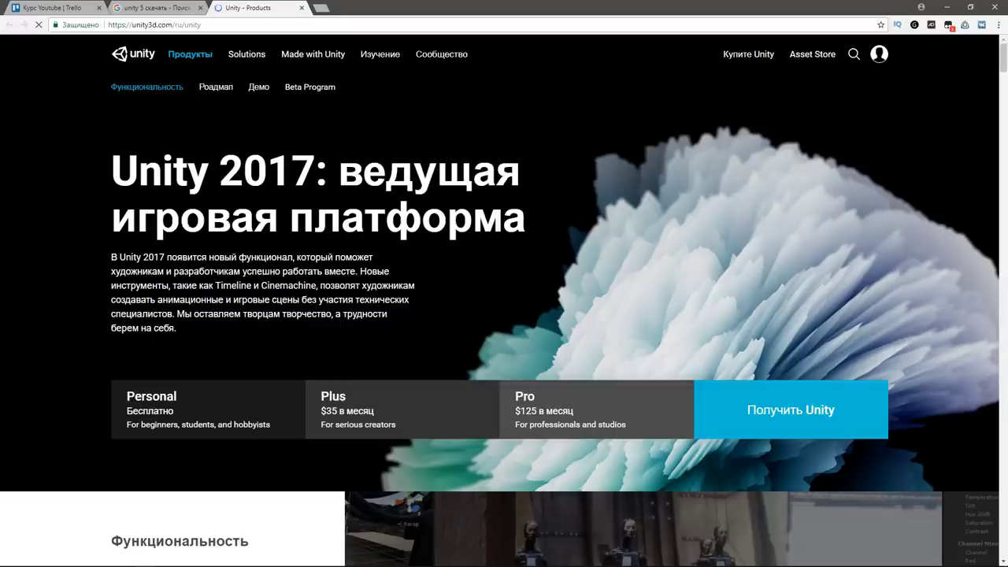
pyautogui.click(597, 410)
pyautogui.click(208, 410)
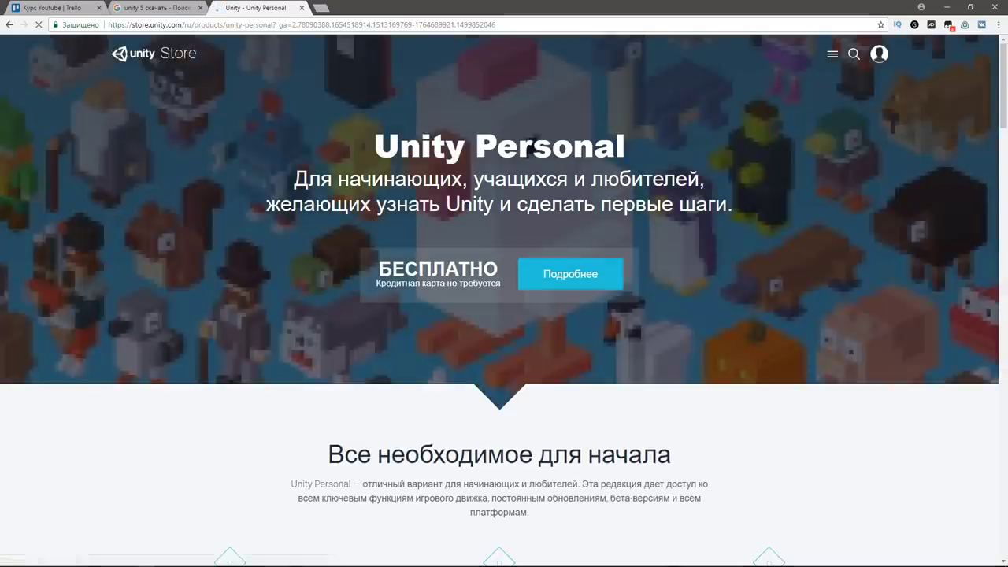
pyautogui.click(570, 274)
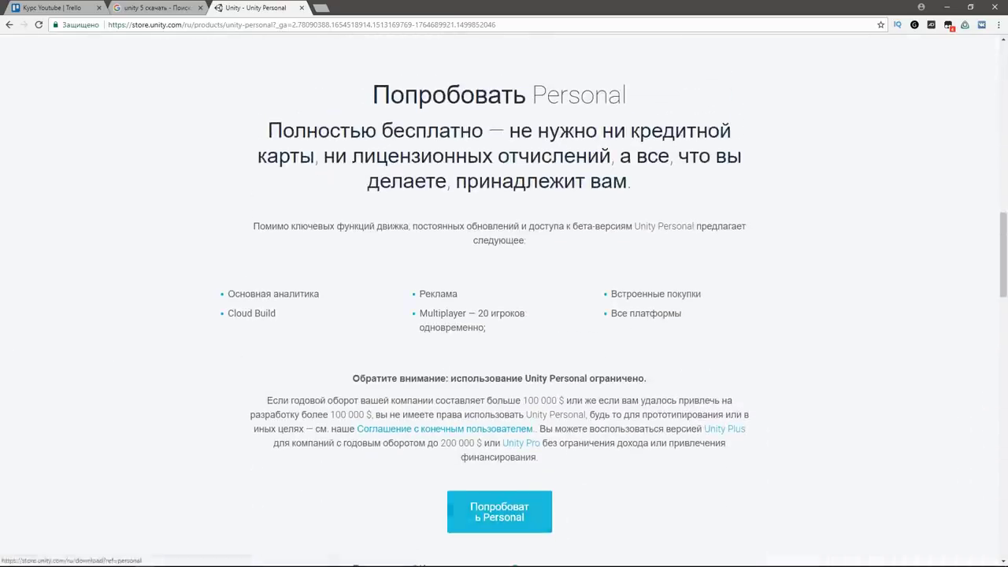
pyautogui.click(500, 512)
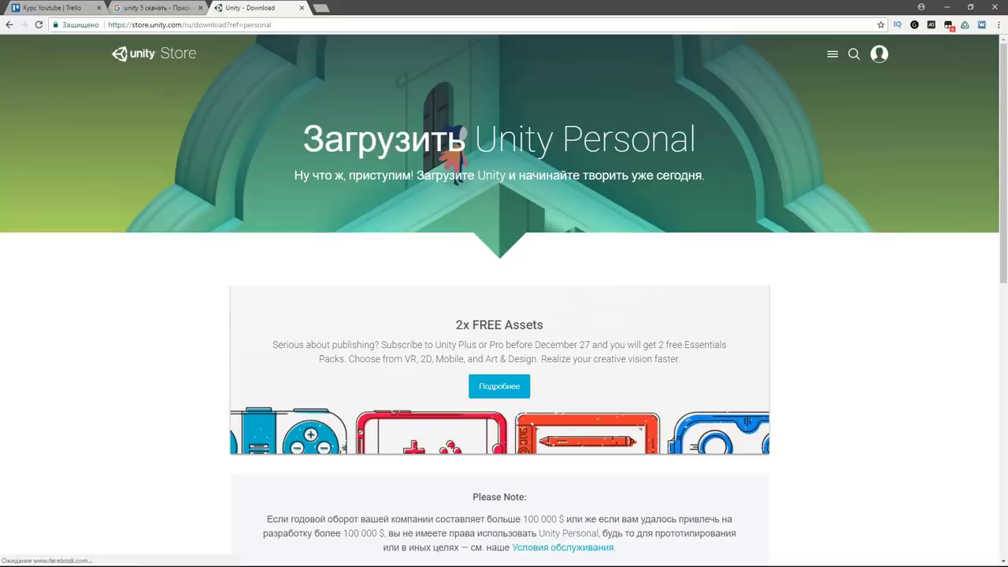
# Confirm Unity Personal eligibility and start the Windows installer download
pyautogui.scroll(-1, 504, 315)
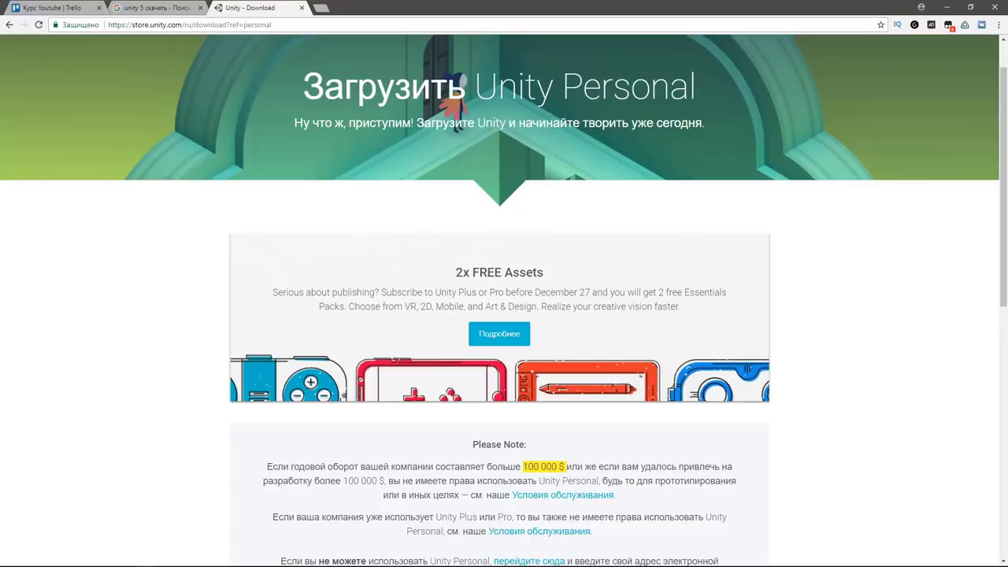
pyautogui.scroll(-2, 504, 299)
pyautogui.scroll(-2, 504, 300)
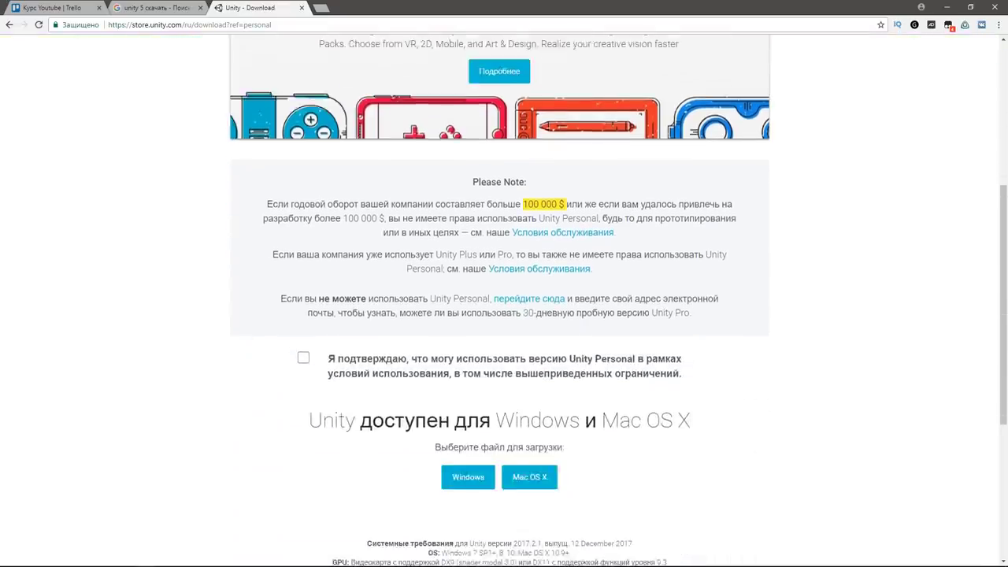
pyautogui.click(303, 357)
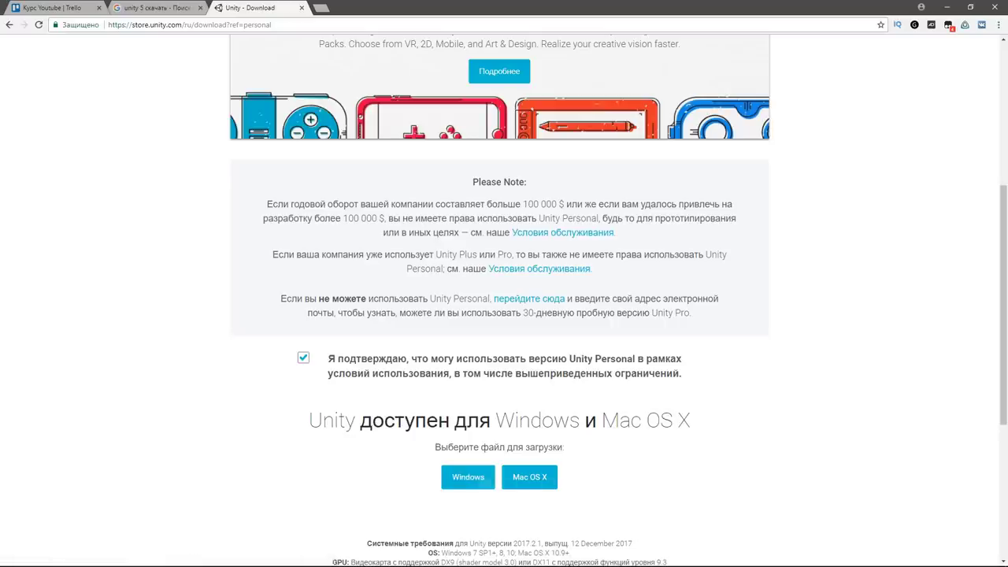
pyautogui.scroll(-1, 488, 480)
pyautogui.click(468, 424)
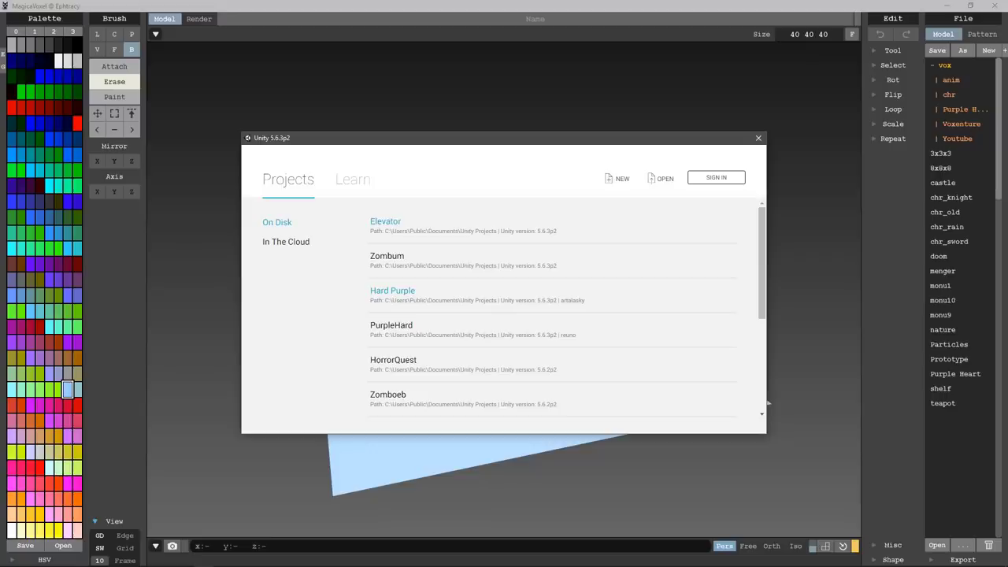
pyautogui.click(716, 178)
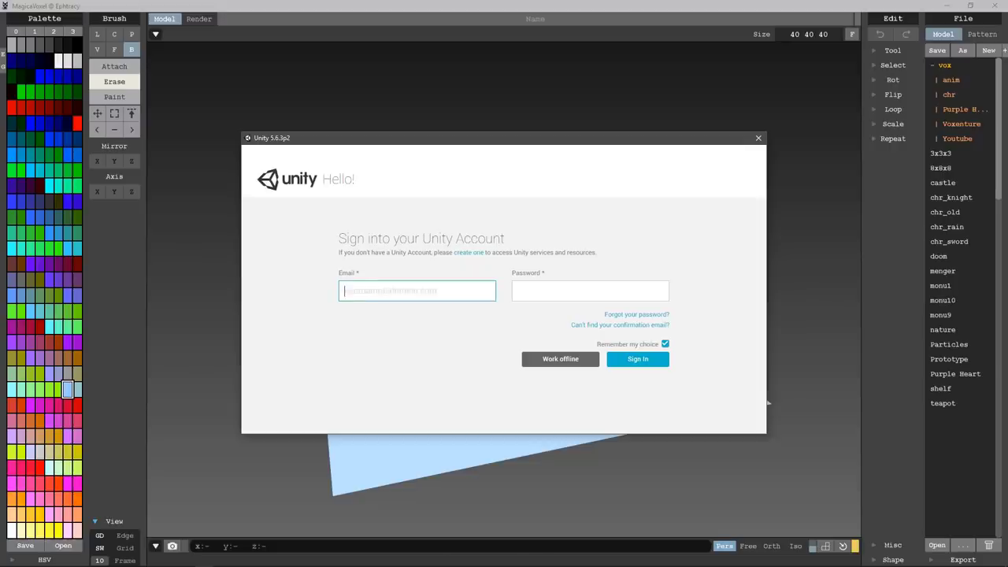
pyautogui.click(560, 359)
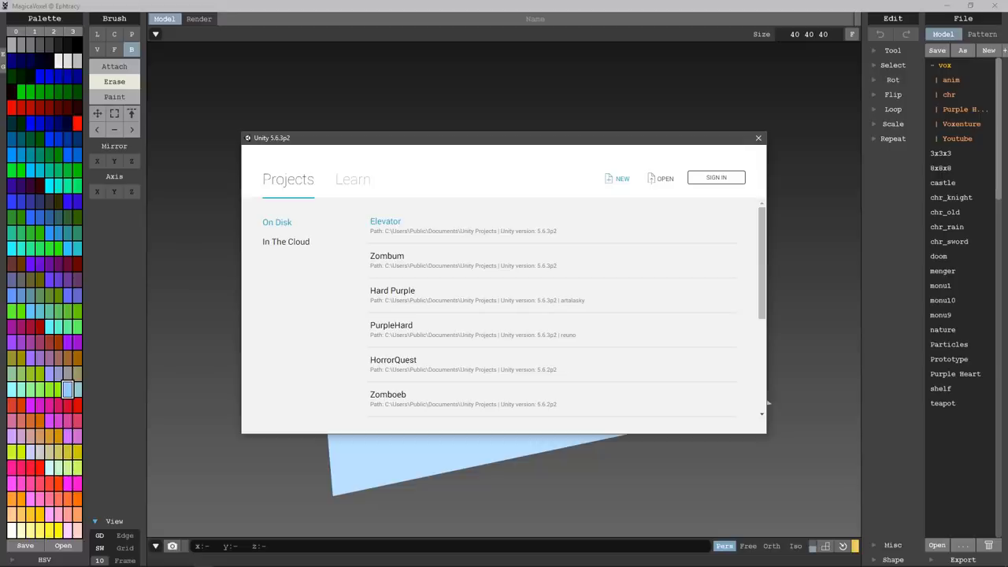
# Start a new 3D project named Voxelmario
pyautogui.click(619, 178)
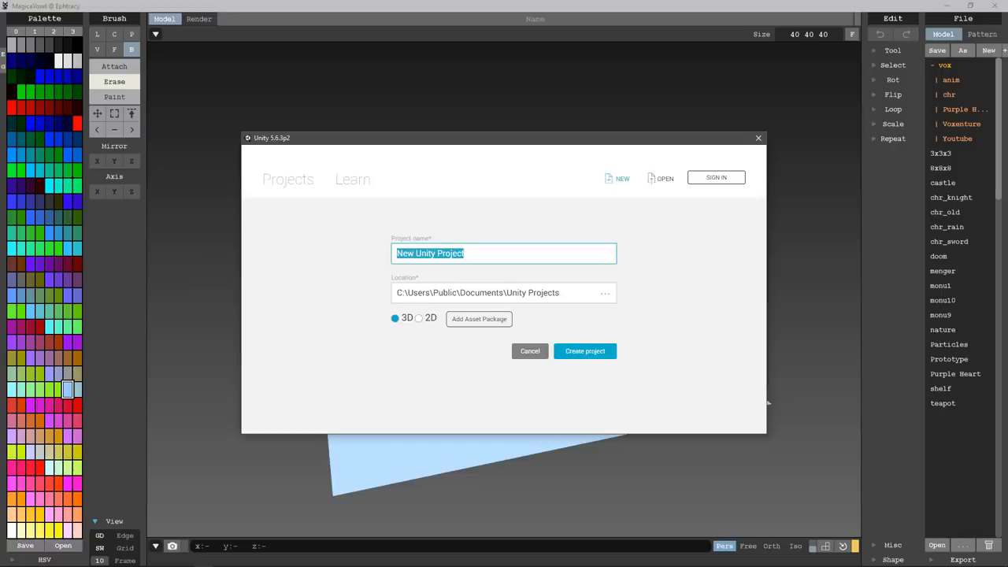
pyautogui.write('Voxelmario')
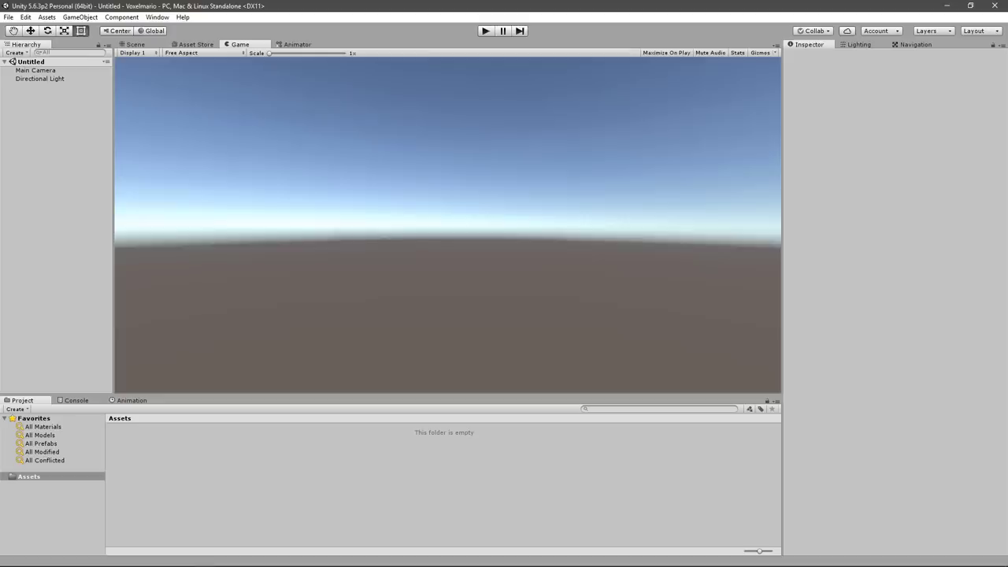
# Import all files of the Characters standard asset package
pyautogui.click(46, 16)
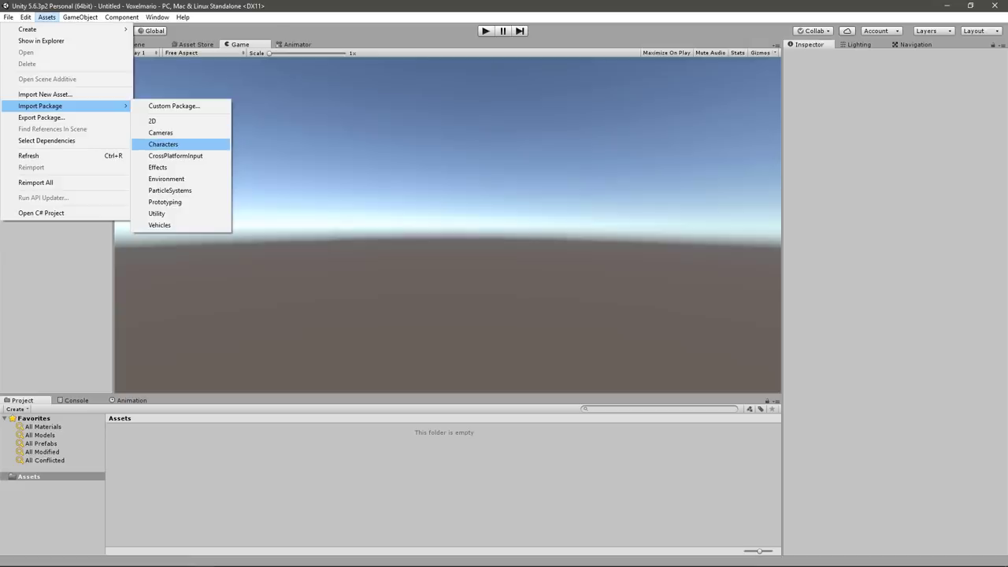
pyautogui.click(163, 144)
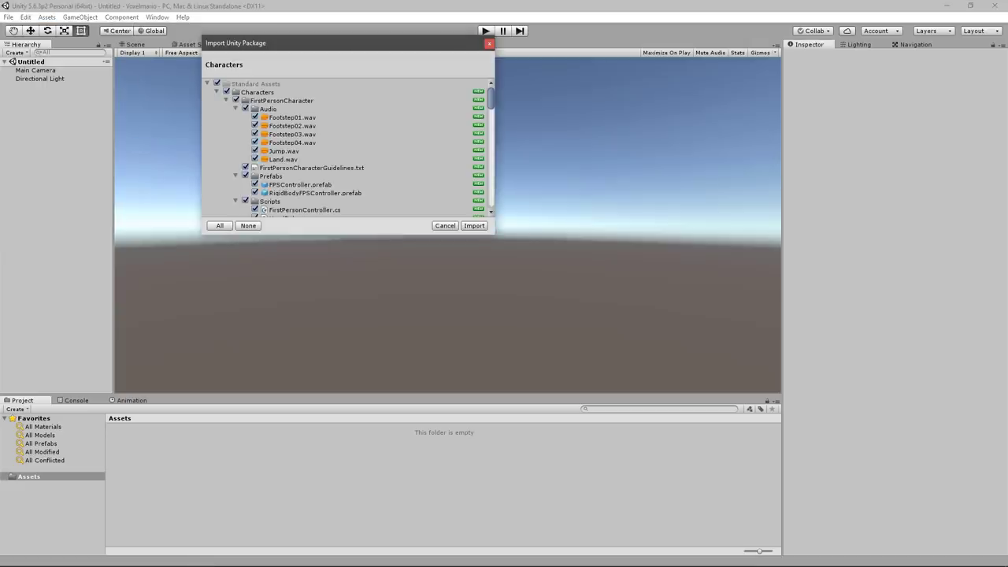
pyautogui.click(474, 225)
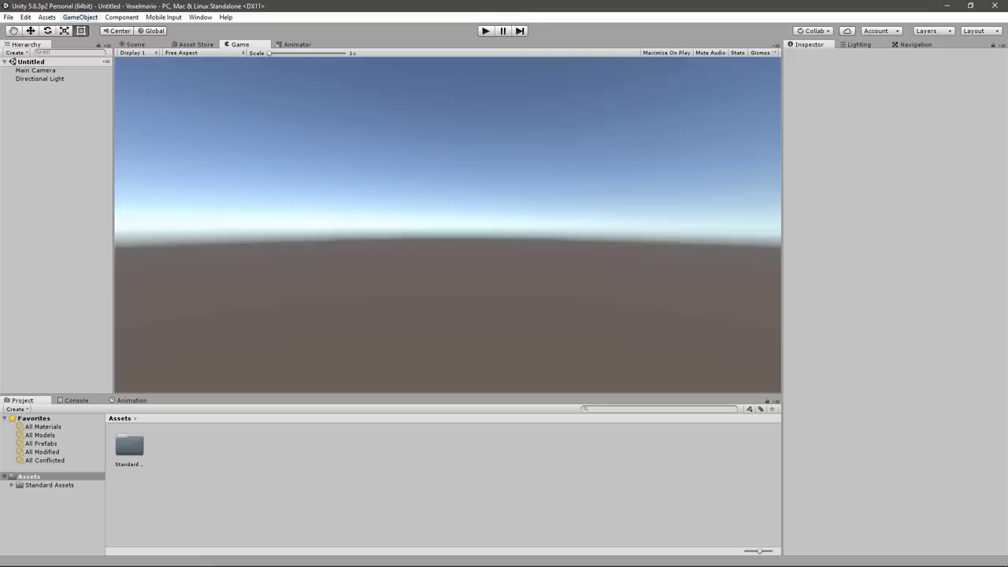
# Add a Plane 3D object to the scene
pyautogui.click(79, 17)
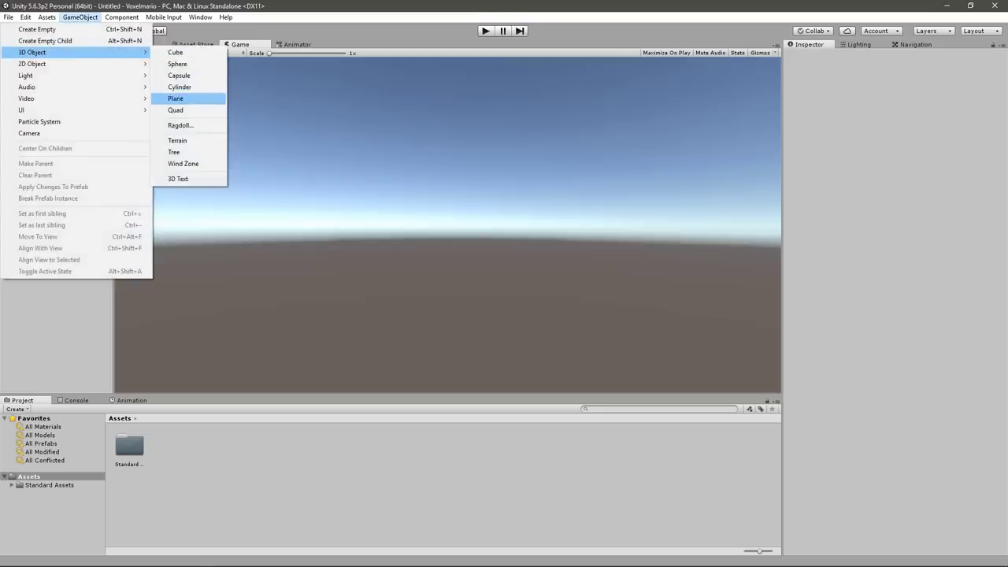
pyautogui.click(175, 99)
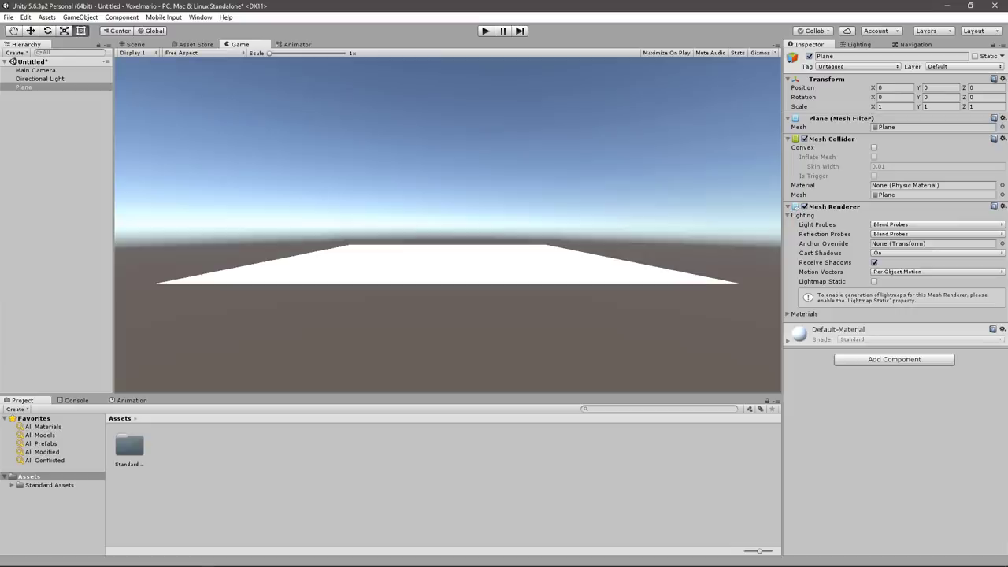
# Switch to the Scene view and orbit and zoom around the white plane, horizon and sky
pyautogui.hotkey('ctrl', '1')
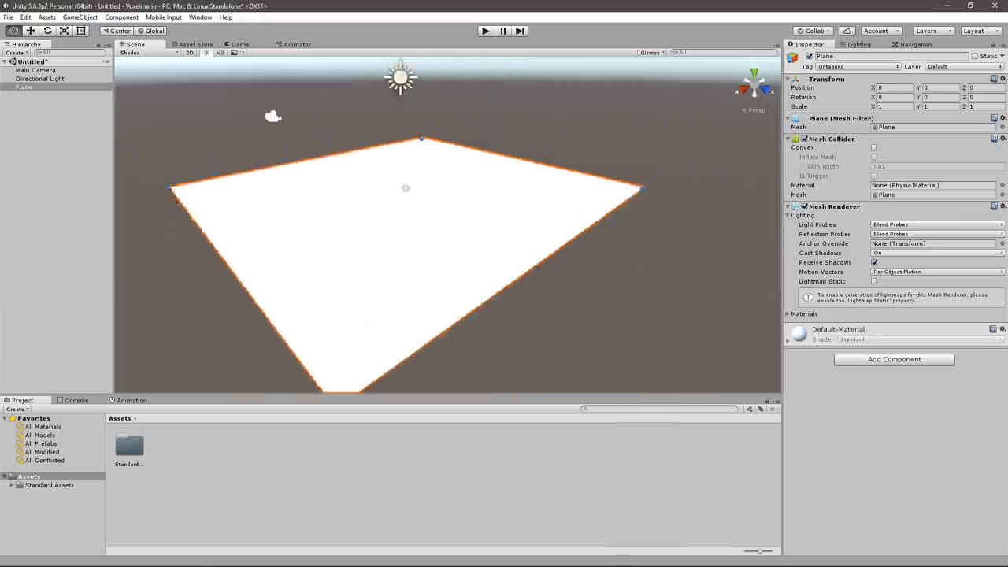
pyautogui.moveTo(441, 236)
pyautogui.mouseDown(button='right')
pyautogui.moveTo(552, 196)
pyautogui.moveTo(598, 252)
pyautogui.moveTo(489, 220)
pyautogui.mouseUp(button='right')
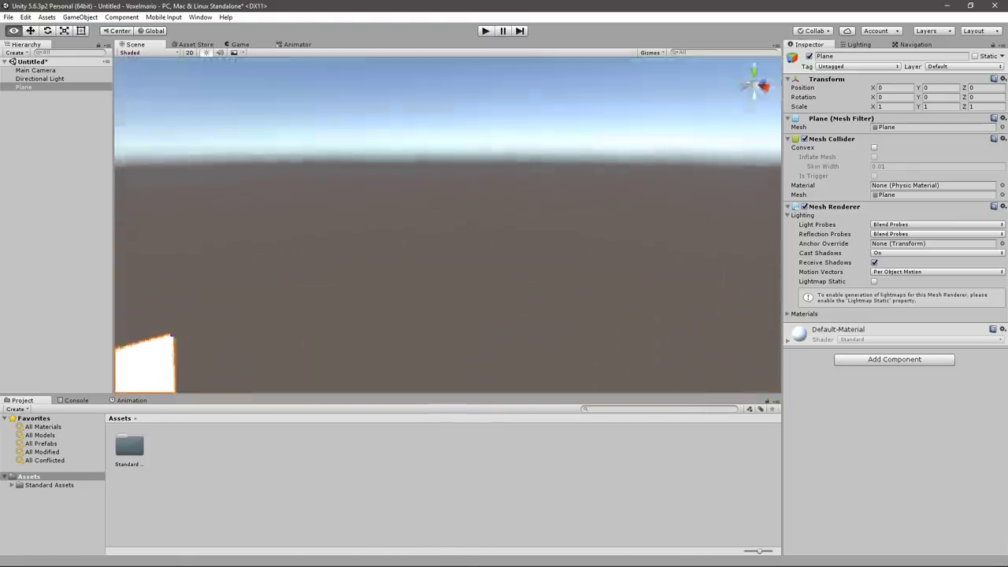
pyautogui.moveTo(337, 239)
pyautogui.mouseDown(button='right')
pyautogui.moveTo(403, 329)
pyautogui.moveTo(359, 248)
pyautogui.moveTo(339, 236)
pyautogui.moveTo(409, 268)
pyautogui.moveTo(378, 244)
pyautogui.mouseUp(button='right')
pyautogui.scroll(-2, 544, 268)
pyautogui.scroll(-2, 544, 267)
pyautogui.scroll(2, 543, 268)
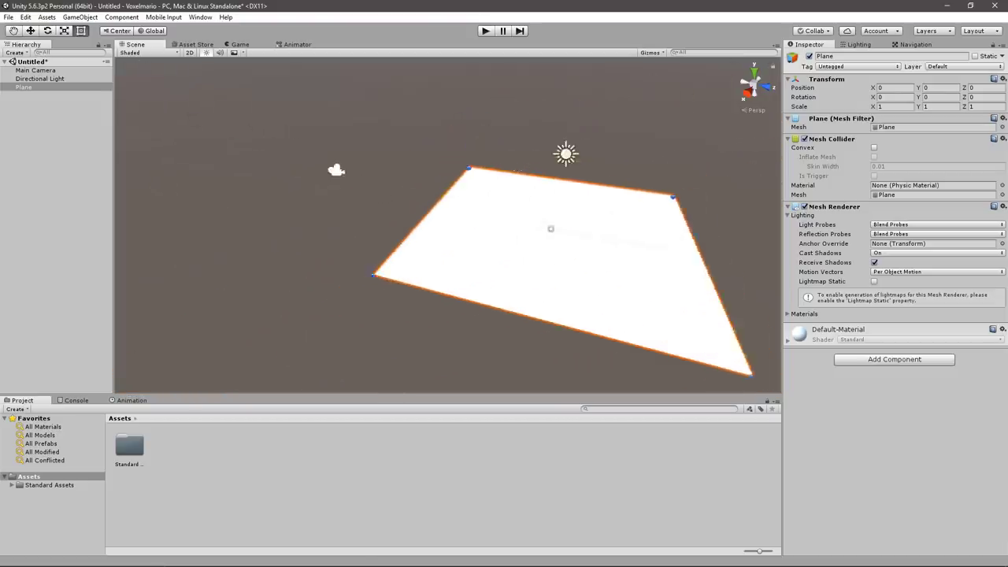
pyautogui.scroll(2, 543, 268)
pyautogui.moveTo(441, 236); pyautogui.dragTo(378, 236, button='right')
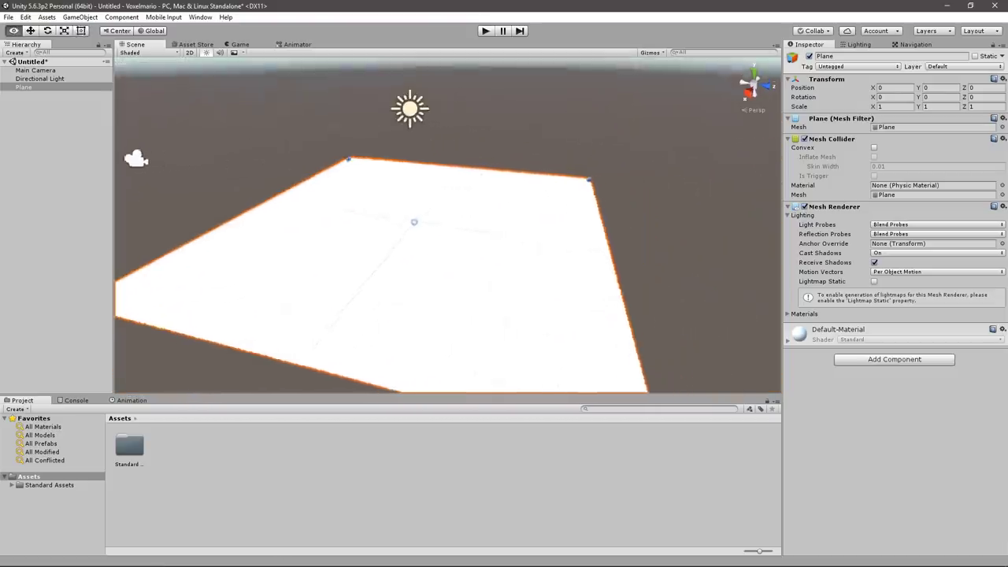
pyautogui.moveTo(441, 236); pyautogui.dragTo(472, 228, button='right')
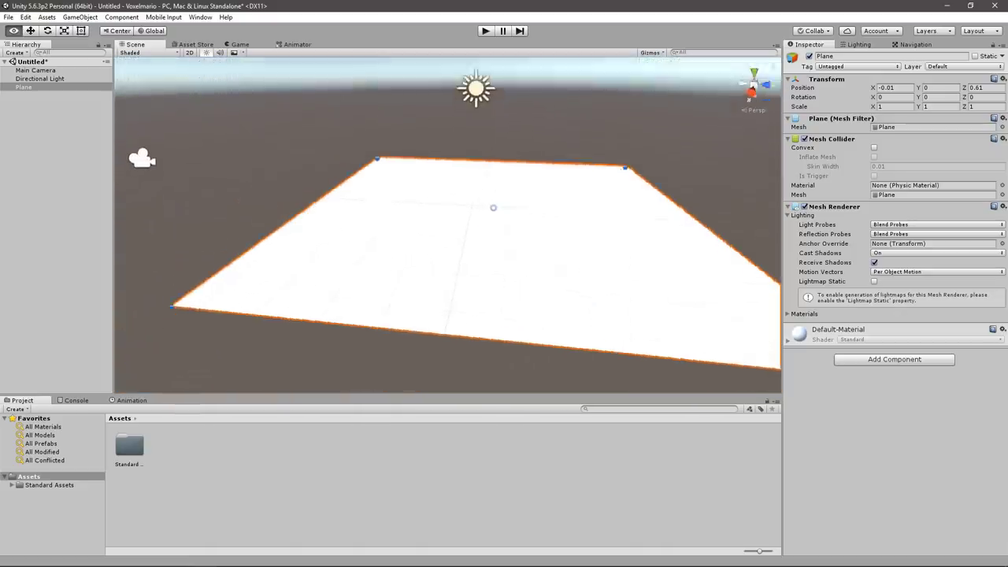
pyautogui.moveTo(475, 188)
pyautogui.mouseDown(button='right')
pyautogui.moveTo(452, 212)
pyautogui.moveTo(484, 206)
pyautogui.moveTo(260, 106)
pyautogui.mouseUp(button='right')
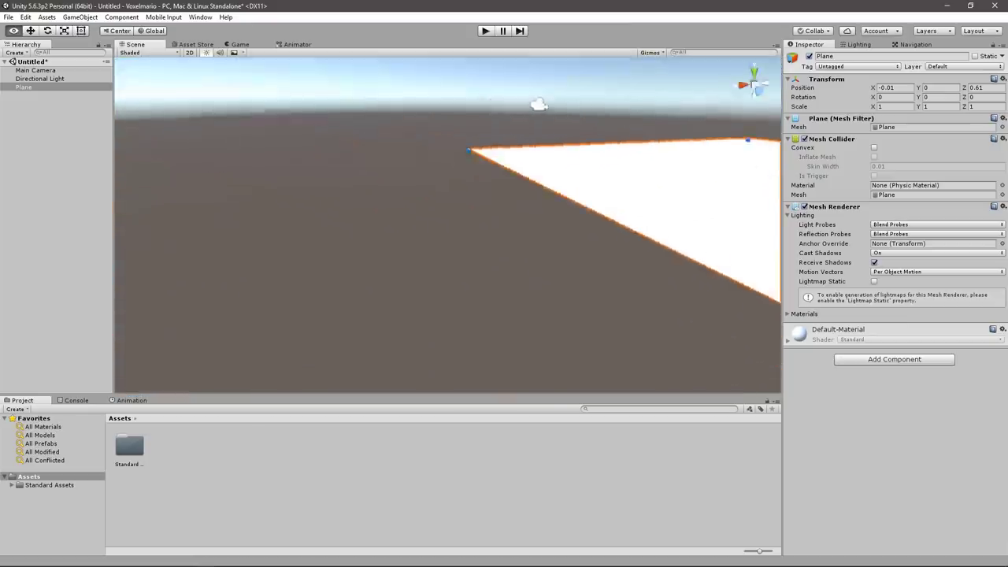
pyautogui.moveTo(260, 107)
pyautogui.mouseDown(button='right')
pyautogui.moveTo(488, 197)
pyautogui.moveTo(463, 179)
pyautogui.moveTo(418, 179)
pyautogui.moveTo(482, 181)
pyautogui.moveTo(492, 204)
pyautogui.moveTo(490, 194)
pyautogui.moveTo(425, 174)
pyautogui.moveTo(455, 170)
pyautogui.moveTo(488, 227)
pyautogui.moveTo(484, 196)
pyautogui.moveTo(410, 239)
pyautogui.moveTo(430, 237)
pyautogui.moveTo(513, 288)
pyautogui.moveTo(473, 288)
pyautogui.moveTo(567, 288)
pyautogui.moveTo(567, 307)
pyautogui.moveTo(290, 297)
pyautogui.moveTo(306, 286)
pyautogui.moveTo(213, 255)
pyautogui.moveTo(275, 261)
pyautogui.moveTo(512, 233)
pyautogui.moveTo(579, 264)
pyautogui.moveTo(563, 263)
pyautogui.moveTo(607, 243)
pyautogui.moveTo(538, 246)
pyautogui.moveTo(551, 213)
pyautogui.moveTo(543, 259)
pyautogui.moveTo(512, 256)
pyautogui.moveTo(659, 281)
pyautogui.moveTo(657, 272)
pyautogui.moveTo(608, 283)
pyautogui.moveTo(608, 305)
pyautogui.moveTo(569, 310)
pyautogui.moveTo(682, 331)
pyautogui.moveTo(264, 261)
pyautogui.moveTo(412, 349)
pyautogui.moveTo(599, 330)
pyautogui.mouseUp(button='right')
pyautogui.moveTo(126, 321); pyautogui.dragTo(312, 351, button='right')
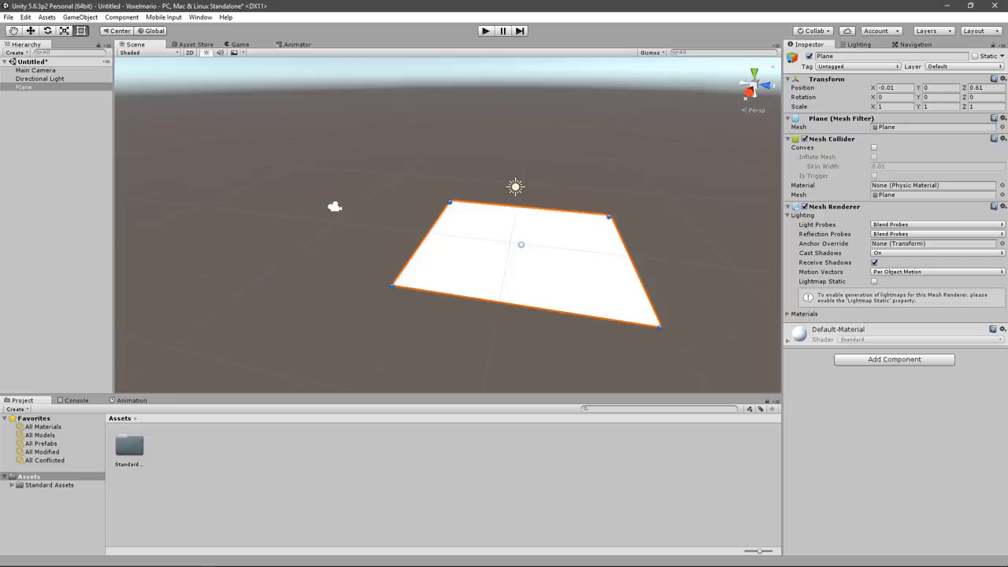
pyautogui.press('Right')
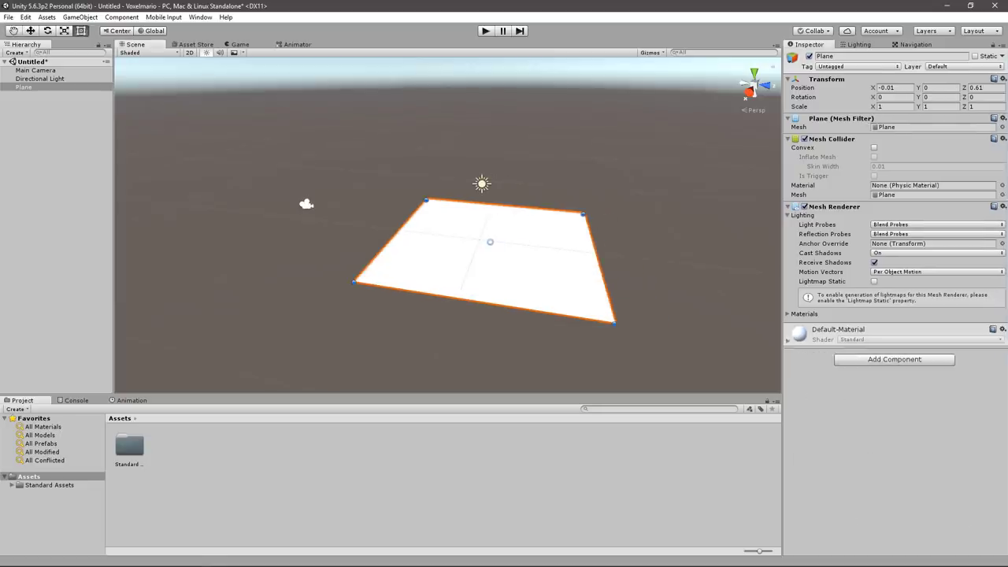
# Create a material named Prototype in Assets and apply it to the Plane
pyautogui.rightClick(238, 448)
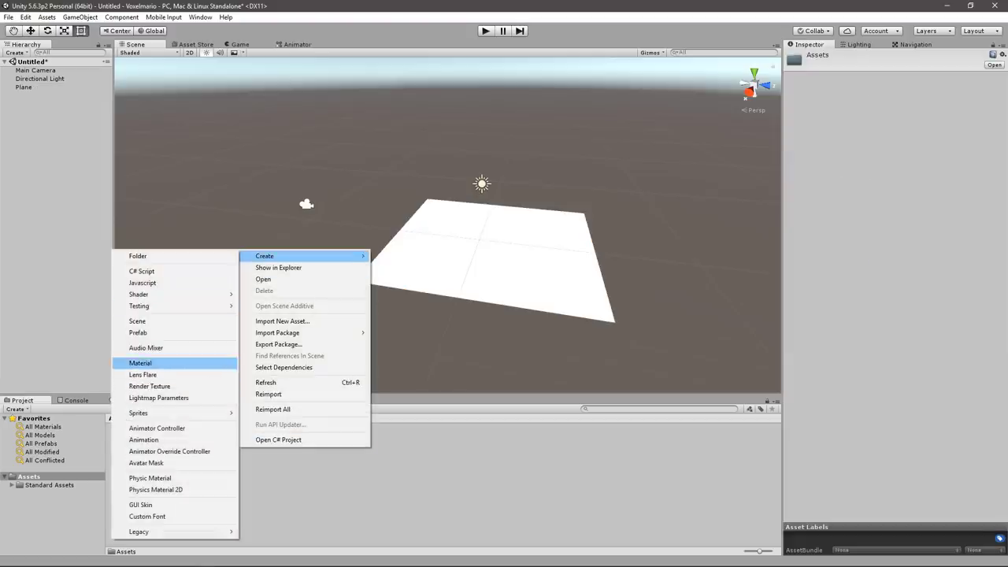
pyautogui.click(140, 363)
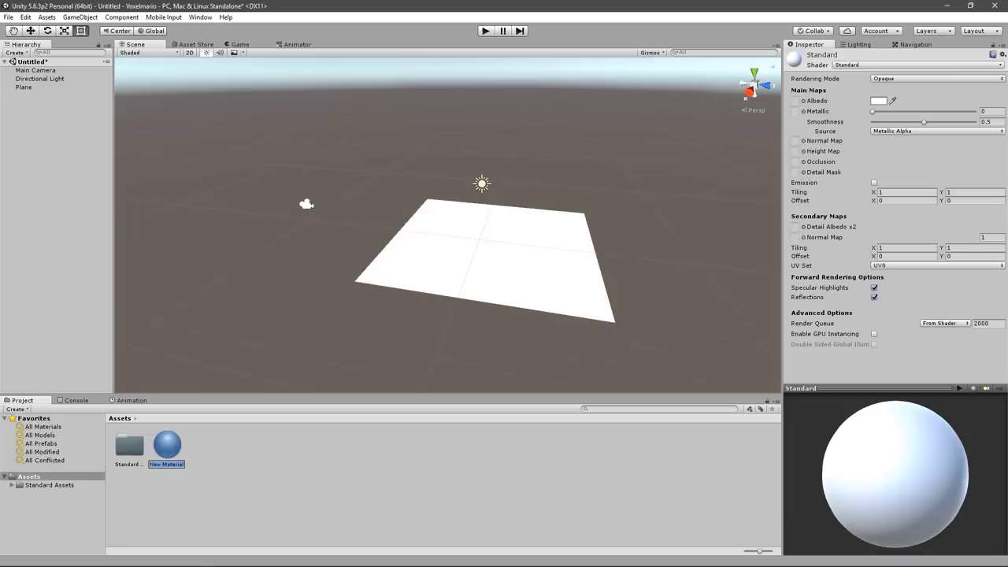
pyautogui.write('P')
pyautogui.write('rototype')
pyautogui.press('BackSpace')
pyautogui.write('e')
pyautogui.press('Return')
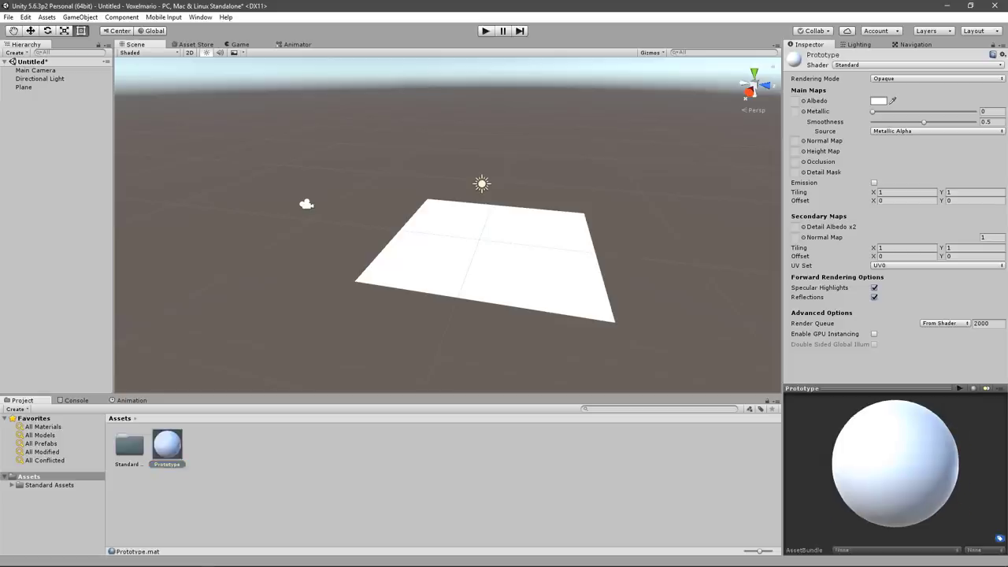
pyautogui.click(484, 252)
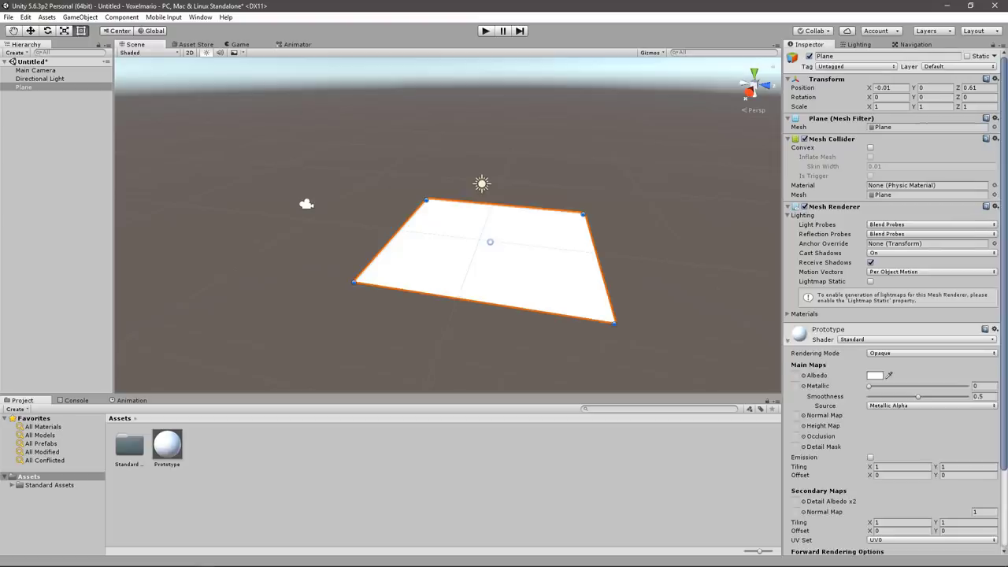
# Set the Prototype material's albedo to dark green (hex 1B742E)
pyautogui.click(875, 375)
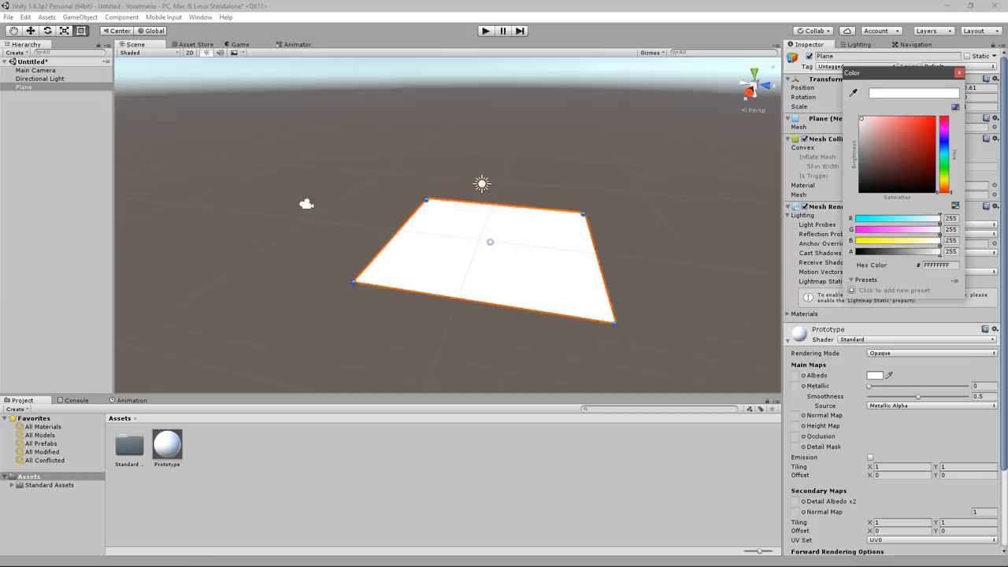
pyautogui.moveTo(861, 118); pyautogui.dragTo(890, 149)
pyautogui.moveTo(944, 189)
pyautogui.mouseDown()
pyautogui.moveTo(943, 164)
pyautogui.moveTo(909, 163)
pyautogui.moveTo(917, 158)
pyautogui.mouseUp()
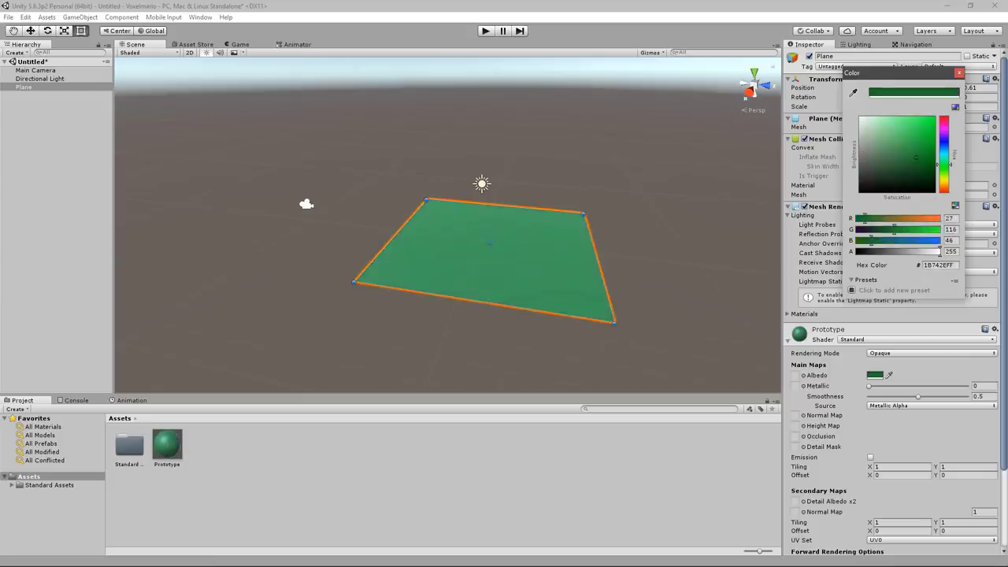
pyautogui.click(958, 72)
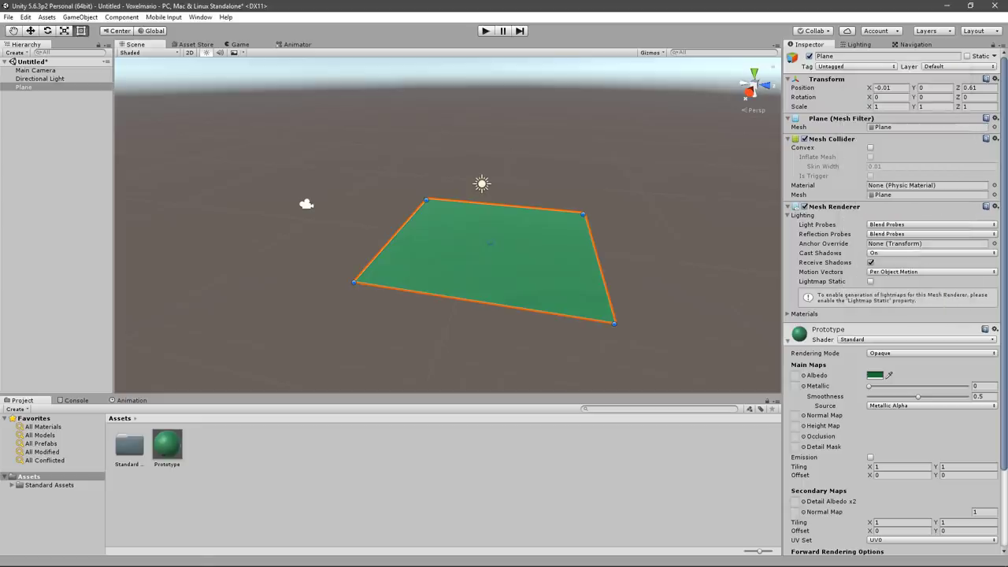
pyautogui.press('Escape')
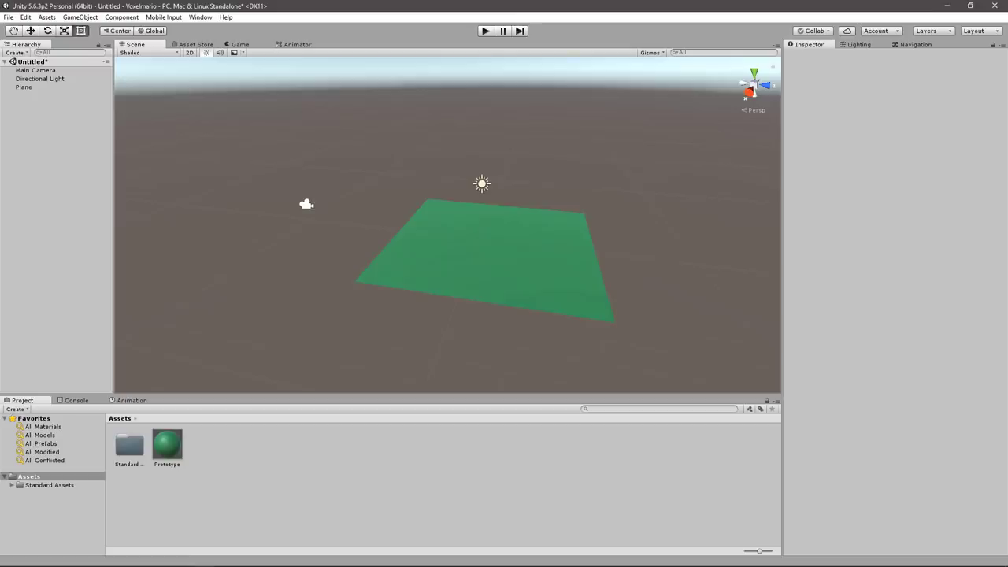
# Browse to Standard Assets > Characters > FirstPersonCharacter > Prefabs in the Project panel
pyautogui.click(49, 484)
pyautogui.press('Right')
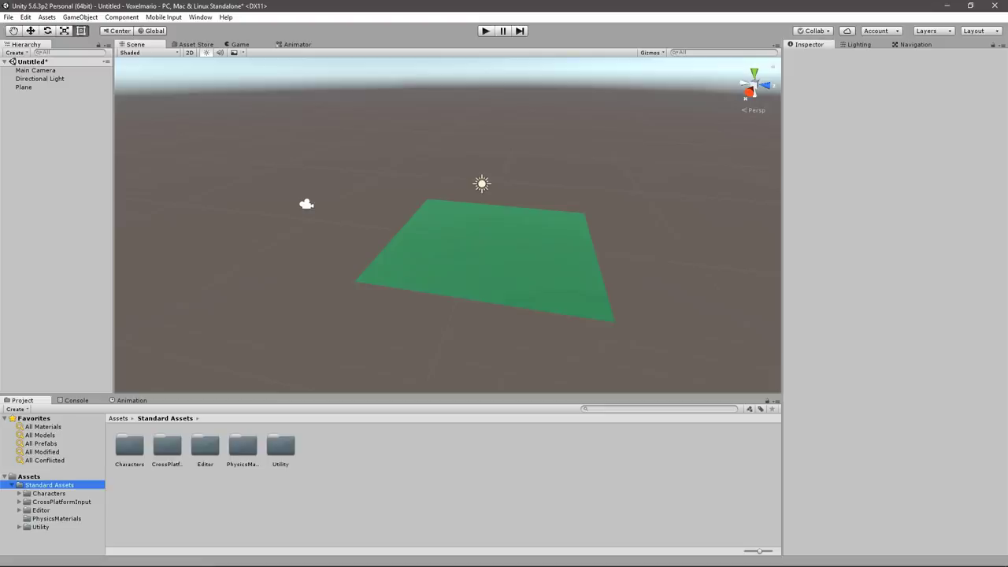
pyautogui.click(49, 493)
pyautogui.click(18, 493)
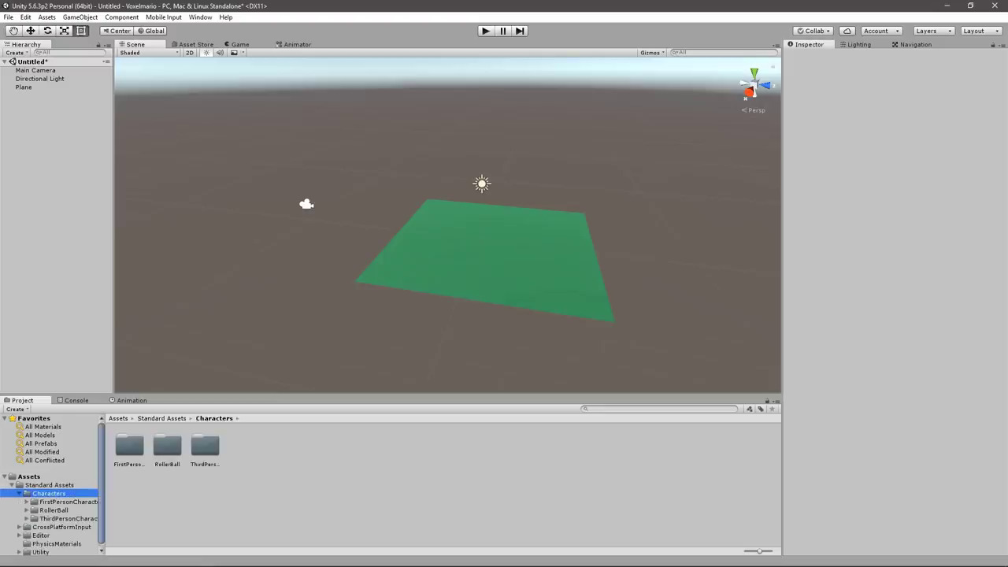
pyautogui.click(26, 502)
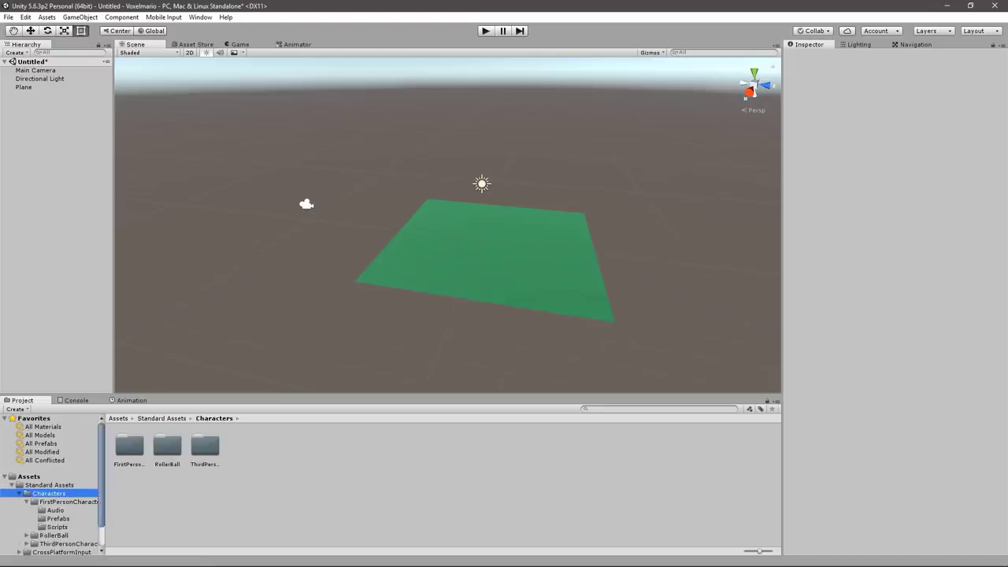
pyautogui.click(58, 518)
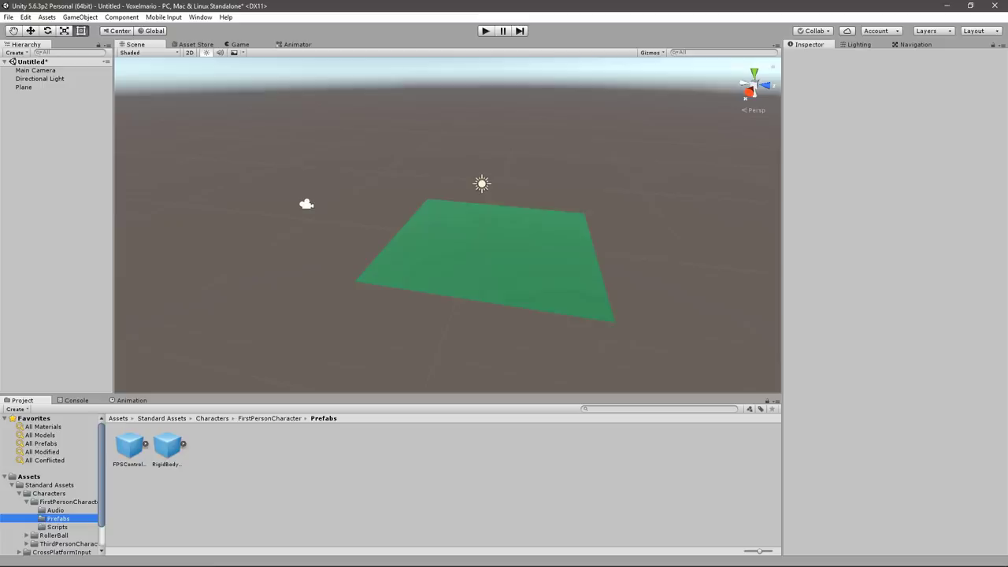
pyautogui.moveTo(447, 225); pyautogui.dragTo(447, 245, button='right')
# Compare the FPSController and RigidBodyFPSController prefabs, then place FPSController above the green plane
pyautogui.click(129, 447)
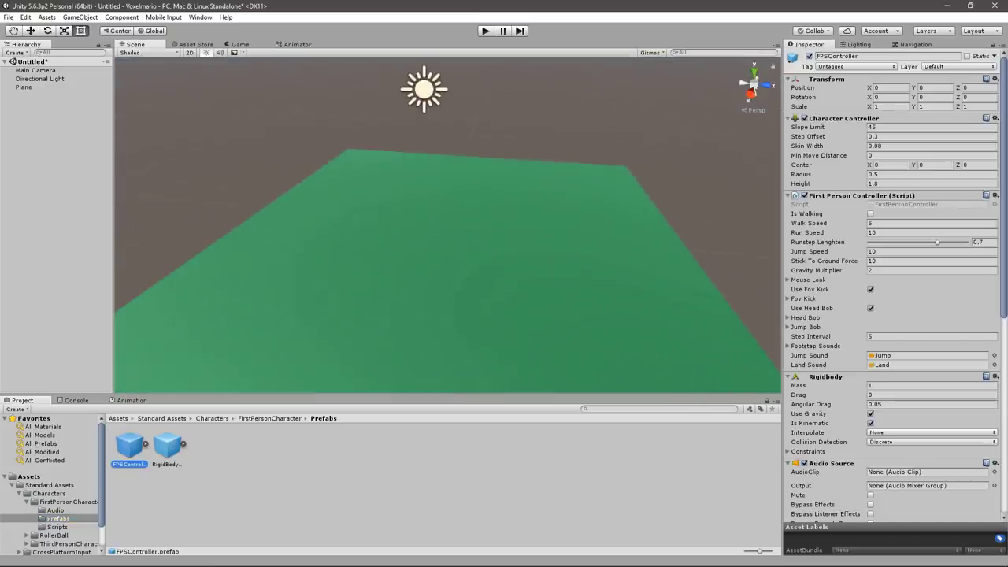
pyautogui.click(167, 447)
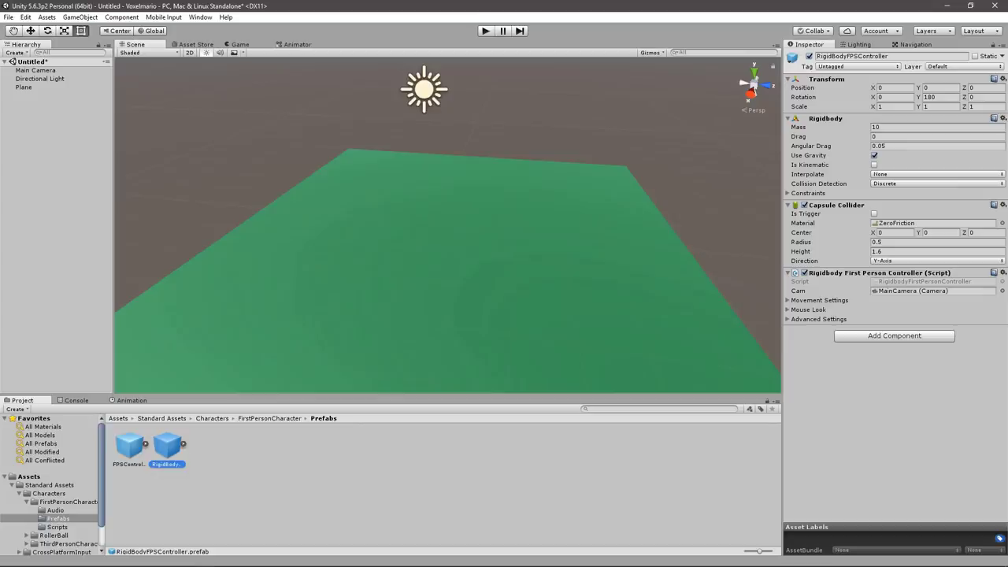
pyautogui.click(129, 447)
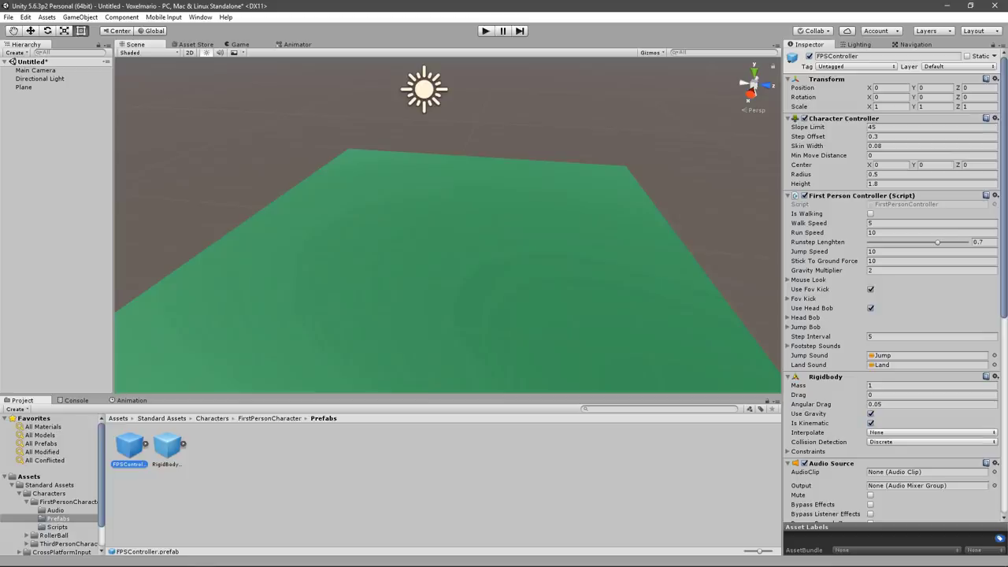
pyautogui.moveTo(130, 445)
pyautogui.mouseDown()
pyautogui.moveTo(417, 260)
pyautogui.moveTo(415, 201)
pyautogui.mouseUp()
pyautogui.press('w')
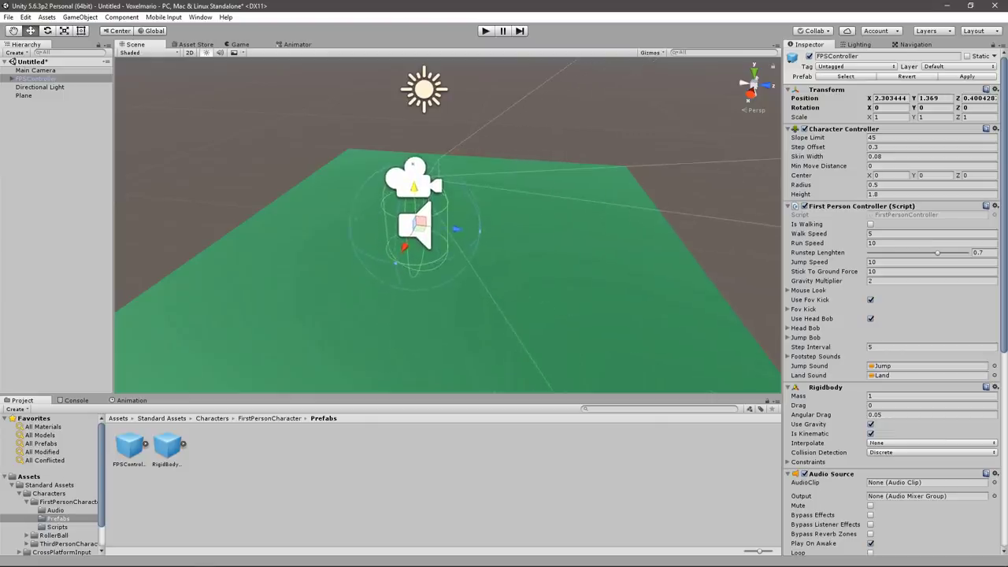
pyautogui.moveTo(441, 236)
pyautogui.mouseDown(button='right')
pyautogui.moveTo(347, 213)
pyautogui.moveTo(260, 236)
pyautogui.mouseUp(button='right')
pyautogui.press('Delete')
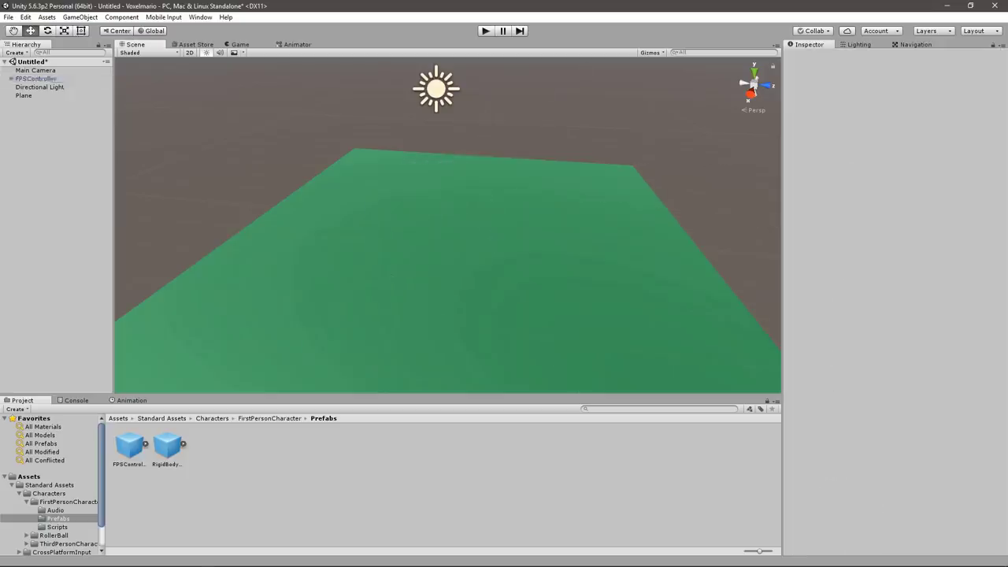
pyautogui.hotkey('ctrl', 'z')
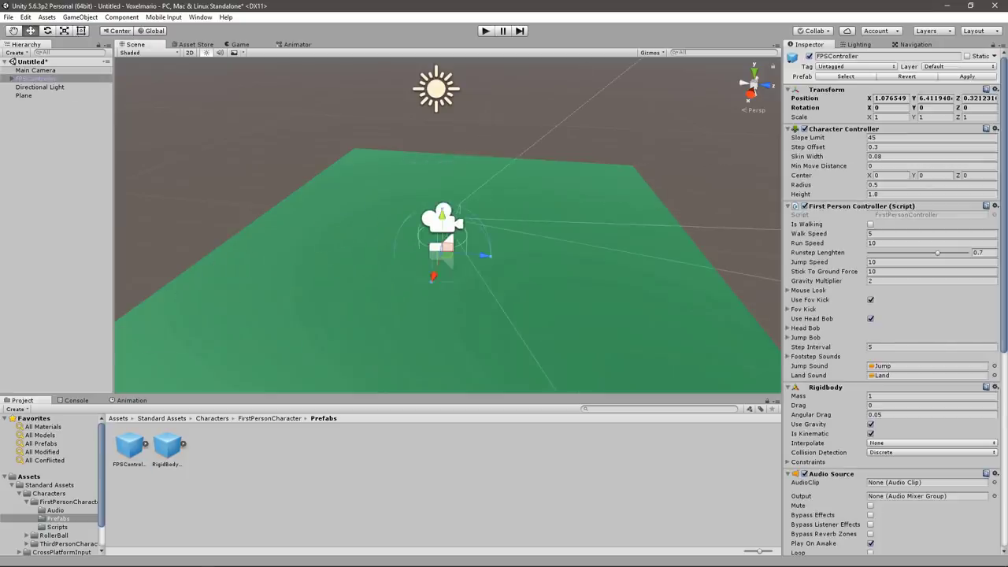
pyautogui.moveTo(484, 255); pyautogui.dragTo(546, 189)
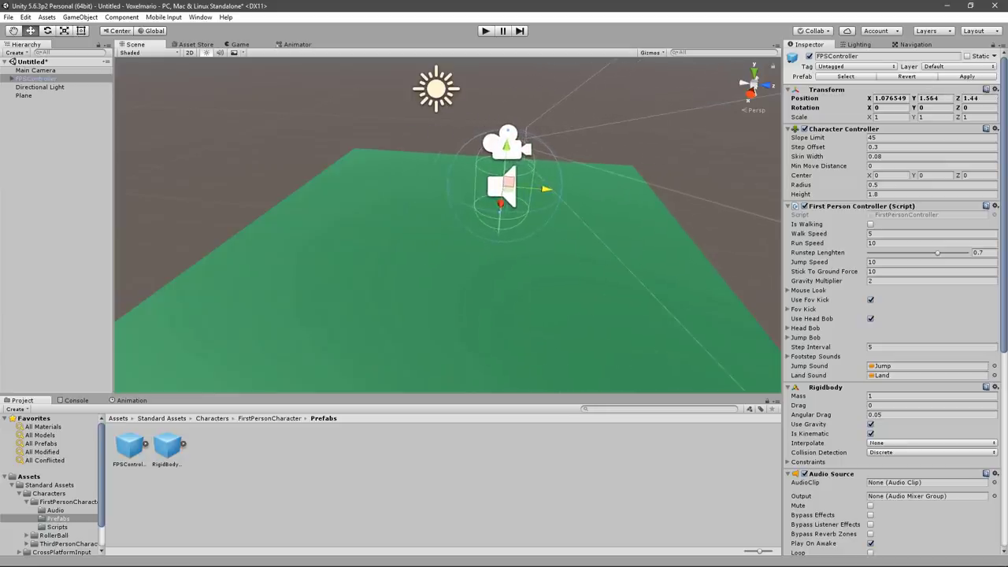
pyautogui.moveTo(546, 189); pyautogui.dragTo(526, 188)
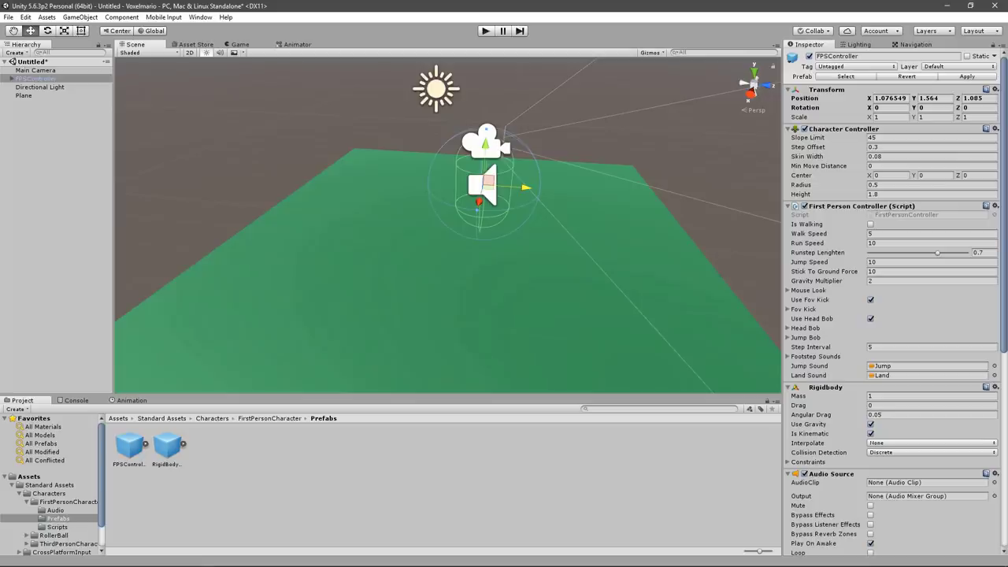
pyautogui.press('e')
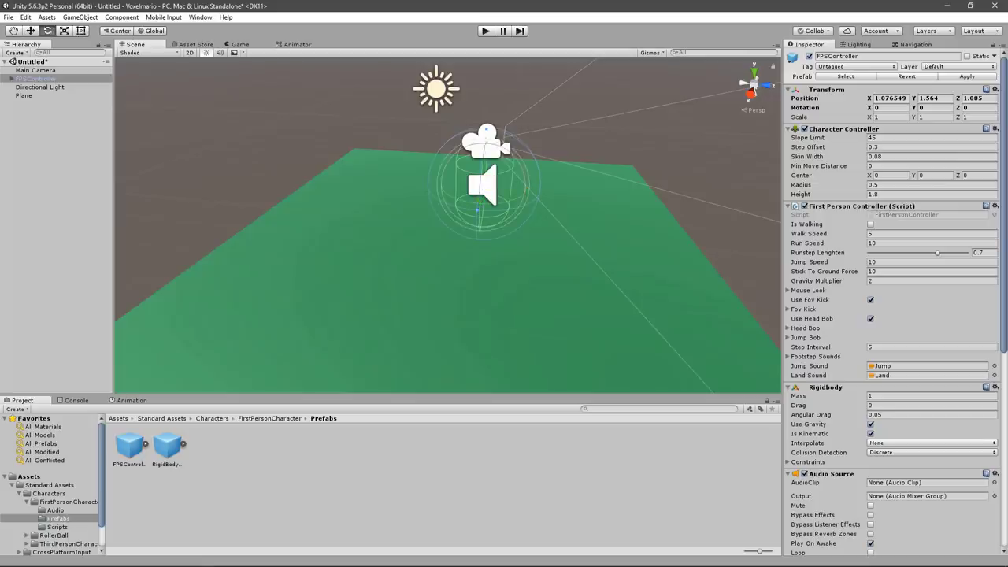
pyautogui.moveTo(500, 150); pyautogui.dragTo(472, 146)
pyautogui.hotkey('ctrl', 'z')
pyautogui.moveTo(472, 149)
pyautogui.keyDown('alt'); pyautogui.mouseDown()
pyautogui.moveTo(551, 236)
pyautogui.moveTo(473, 237)
pyautogui.mouseUp(); pyautogui.keyUp('alt')
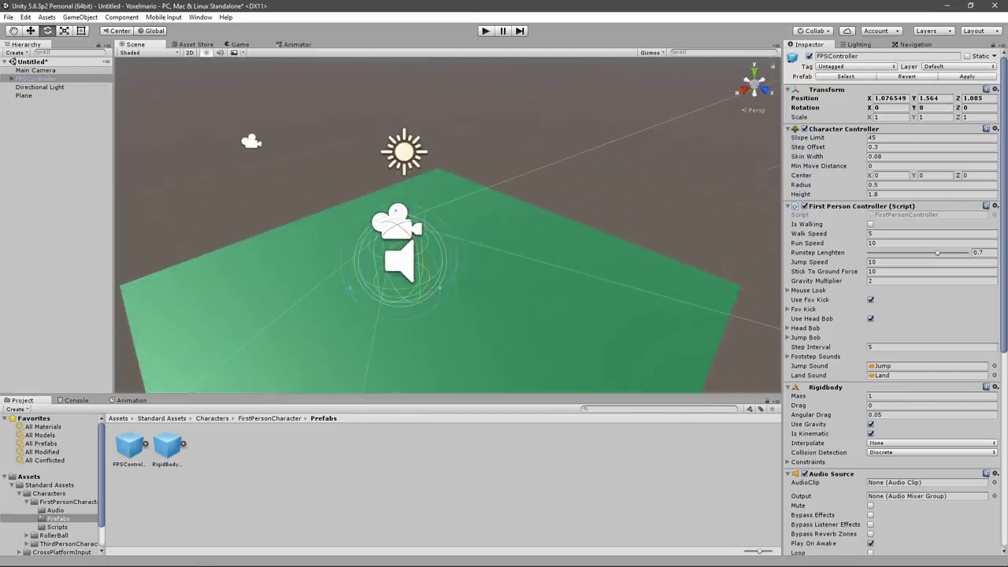
pyautogui.press('r')
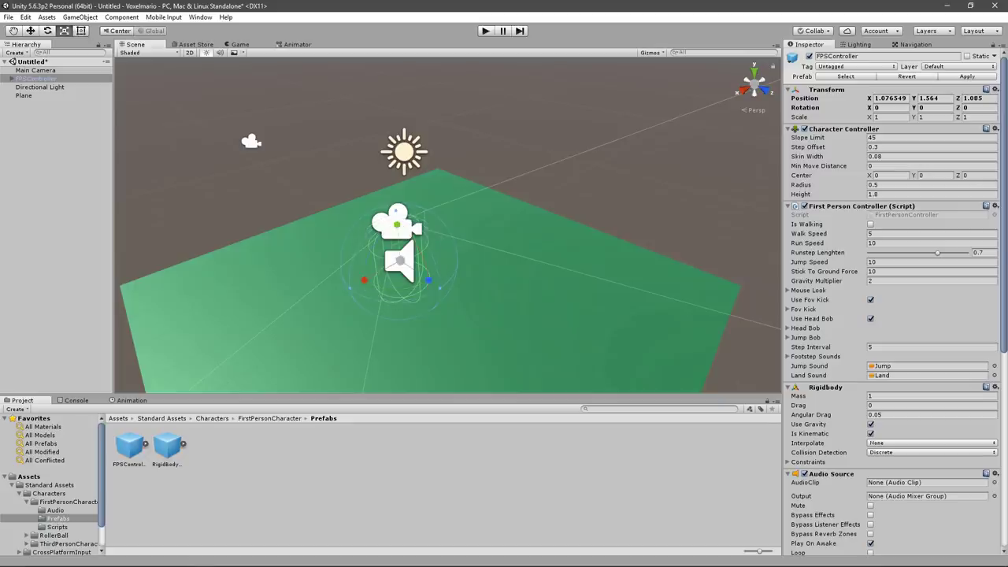
pyautogui.moveTo(400, 260); pyautogui.dragTo(400, 260)
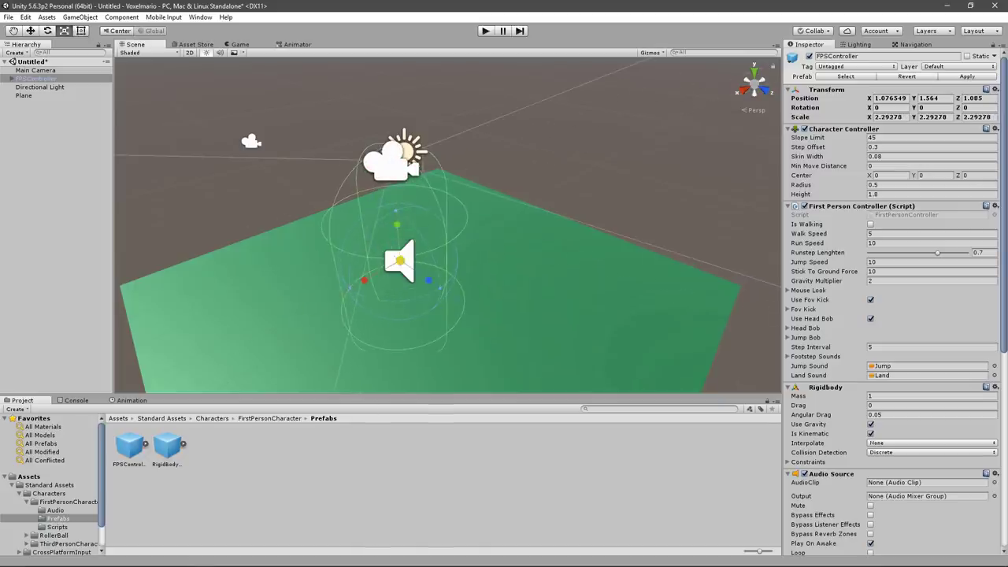
pyautogui.press('t')
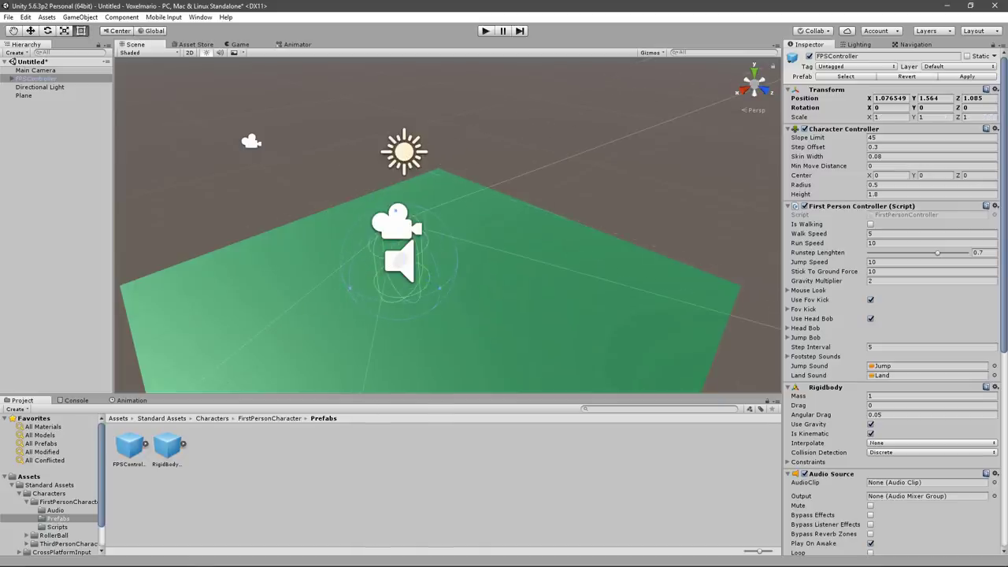
pyautogui.keyDown('alt'); pyautogui.moveTo(449, 275); pyautogui.dragTo(473, 236); pyautogui.keyUp('alt')
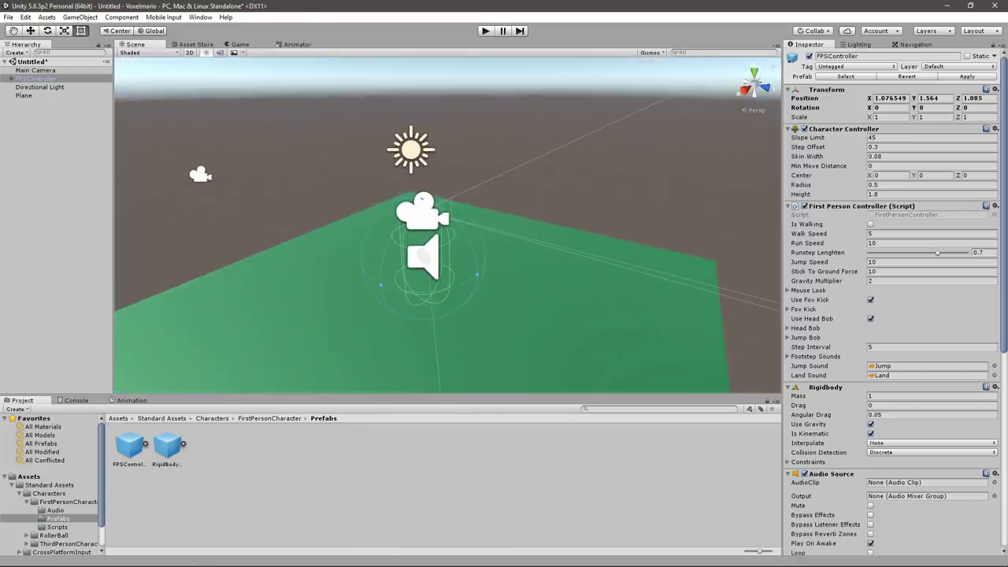
pyautogui.scroll(2, 448, 224)
pyautogui.scroll(3, 447, 225)
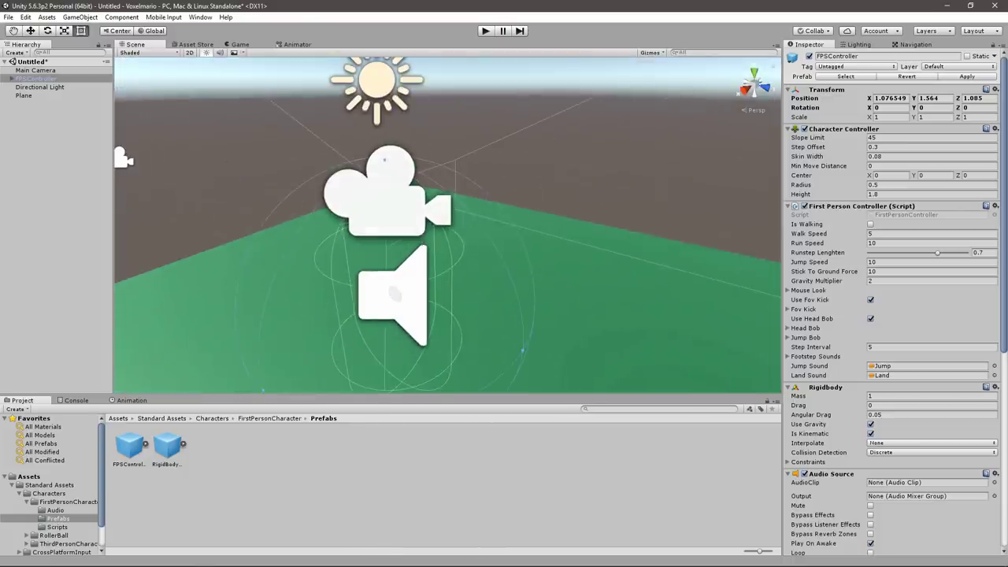
pyautogui.keyDown('alt'); pyautogui.moveTo(448, 224); pyautogui.dragTo(504, 237); pyautogui.keyUp('alt')
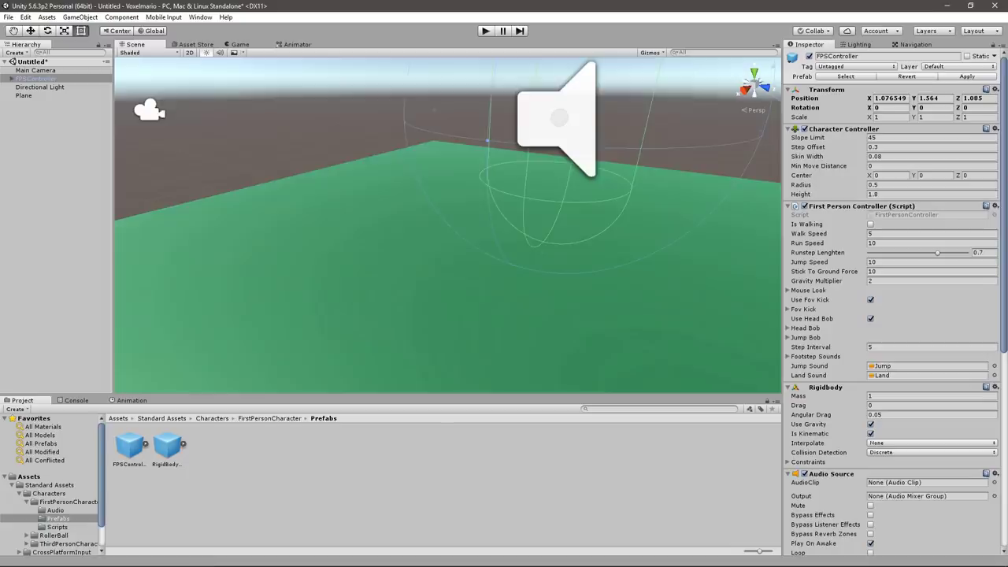
pyautogui.scroll(-2, 448, 225)
pyautogui.scroll(-3, 447, 224)
pyautogui.scroll(-2, 448, 225)
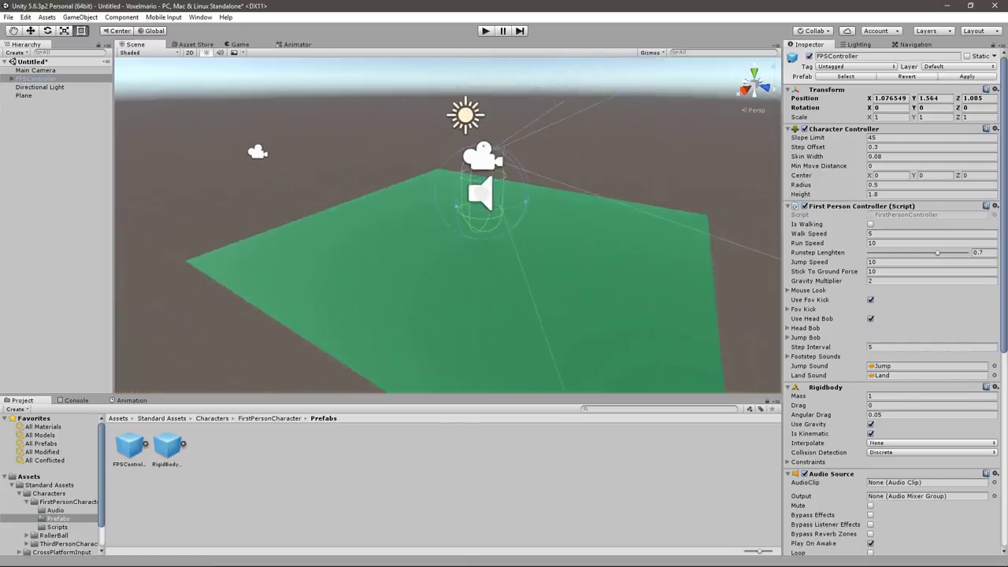
pyautogui.click(24, 96)
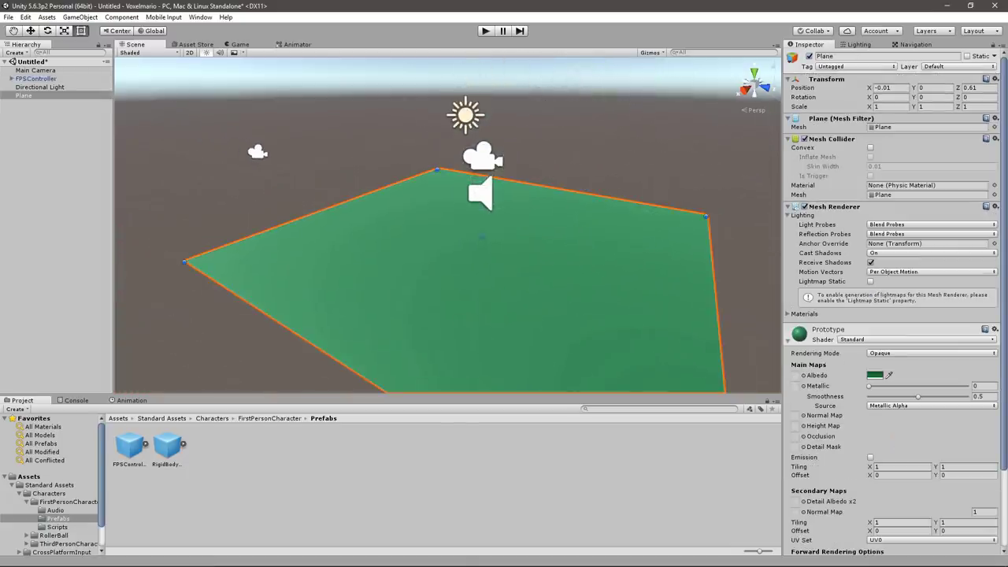
# Try resizing the Plane with the Scale and Rect tools
pyautogui.press('r')
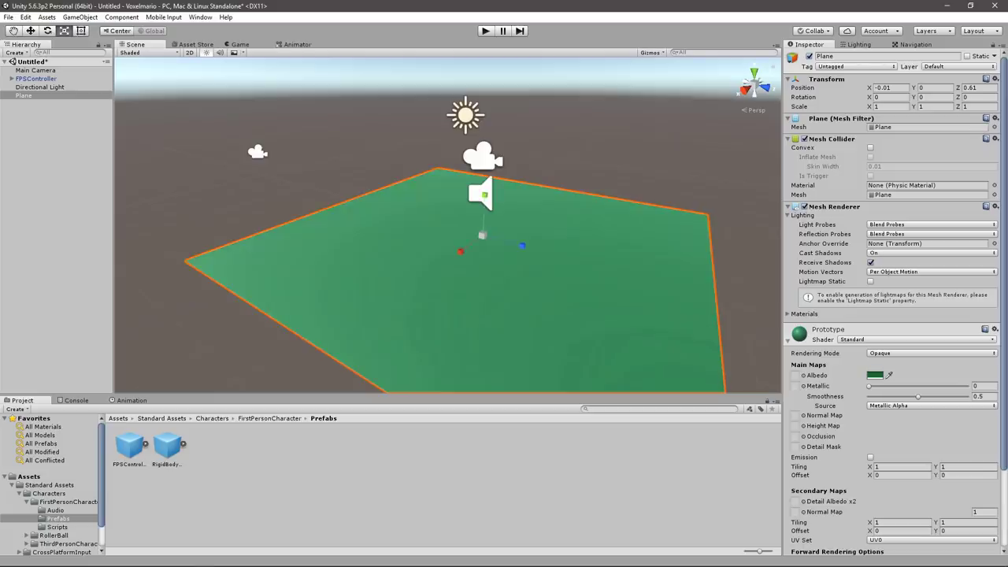
pyautogui.moveTo(482, 235); pyautogui.dragTo(461, 237)
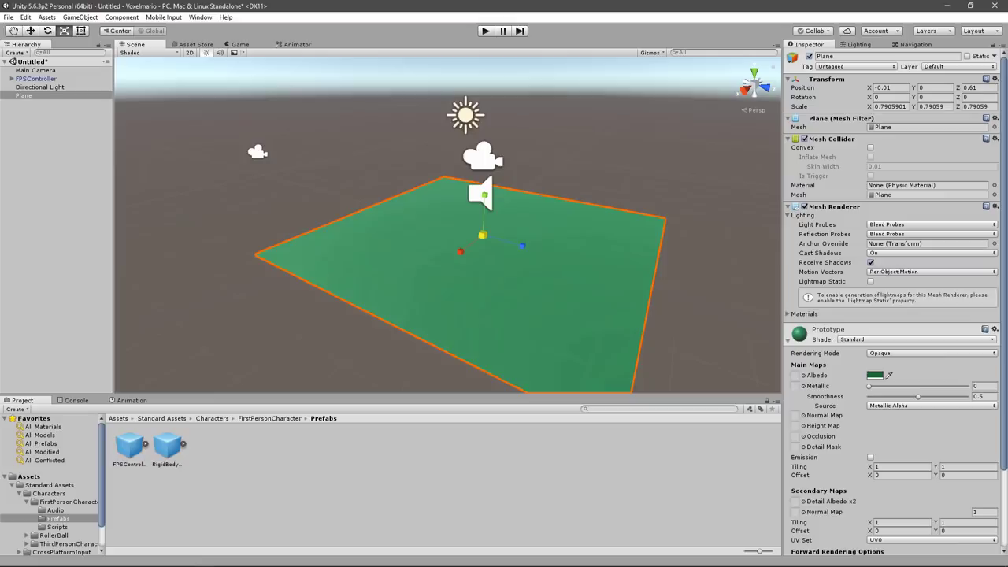
pyautogui.moveTo(522, 246); pyautogui.dragTo(461, 252)
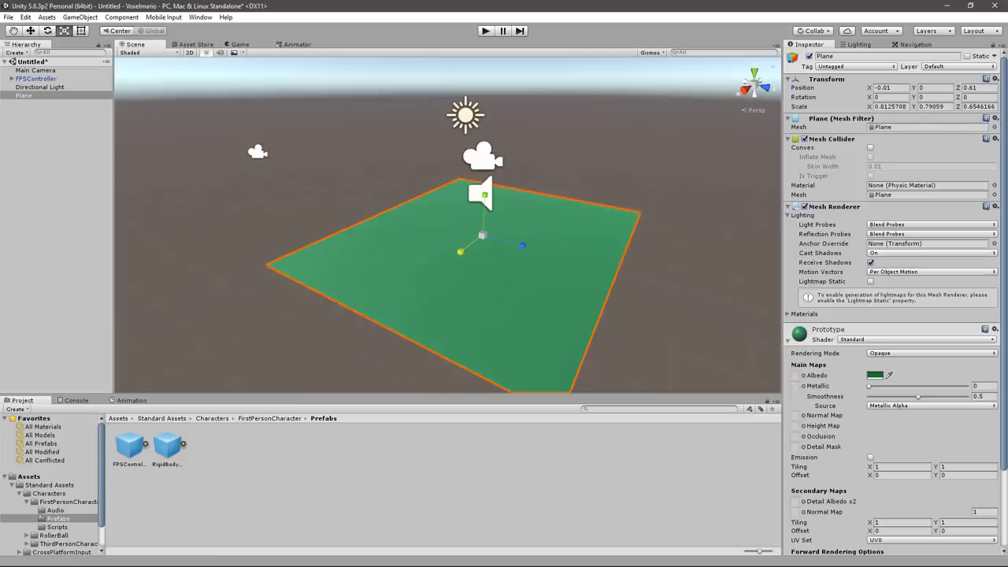
pyautogui.press('t')
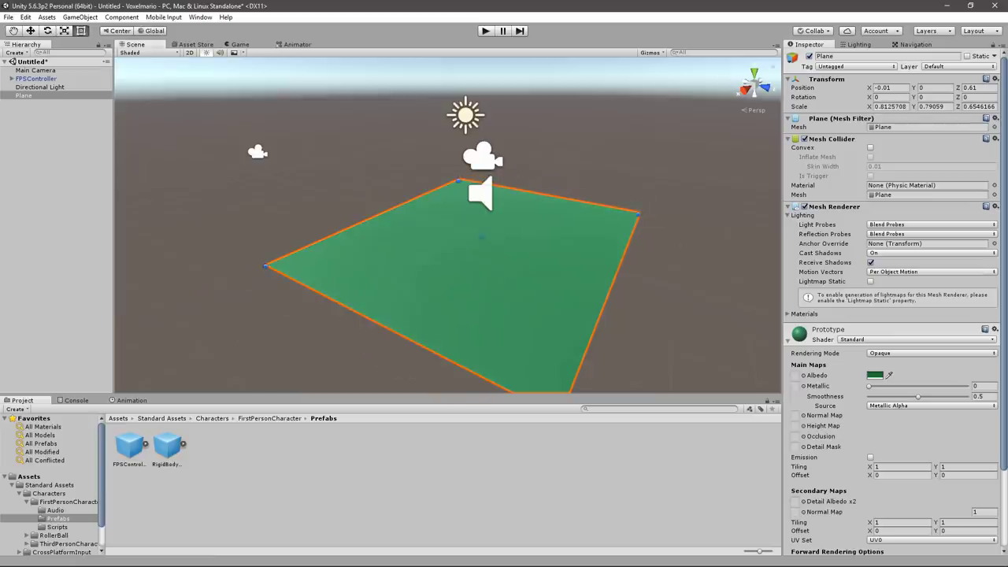
pyautogui.moveTo(265, 266)
pyautogui.mouseDown()
pyautogui.moveTo(183, 281)
pyautogui.moveTo(378, 232)
pyautogui.moveTo(261, 258)
pyautogui.mouseUp()
pyautogui.moveTo(638, 213)
pyautogui.mouseDown()
pyautogui.moveTo(693, 225)
pyautogui.moveTo(659, 207)
pyautogui.moveTo(551, 212)
pyautogui.mouseUp()
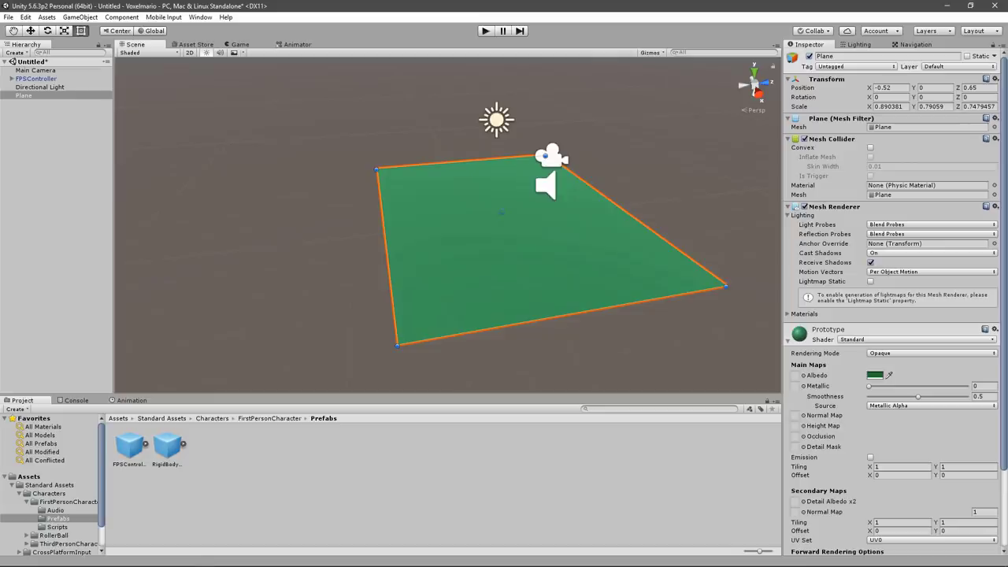
# Inspect the Hierarchy objects, then reset the Plane's scale to 1, 1, 1
pyautogui.click(39, 87)
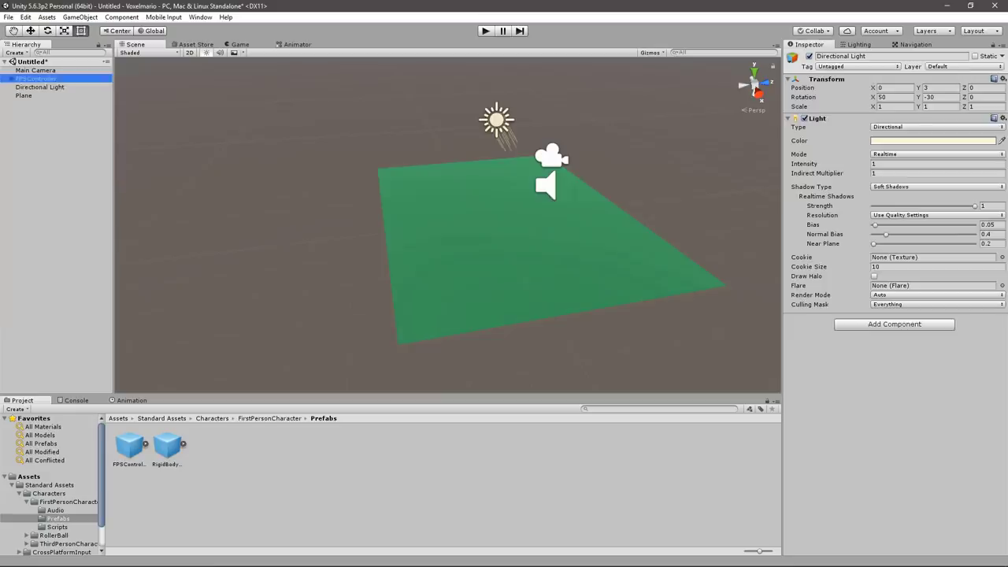
pyautogui.click(36, 79)
pyautogui.click(36, 70)
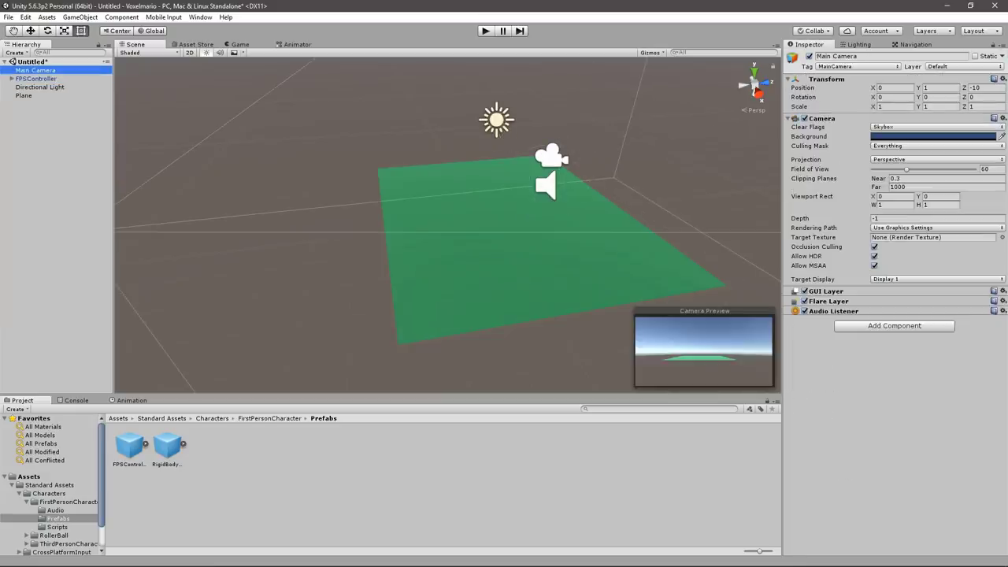
pyautogui.click(24, 96)
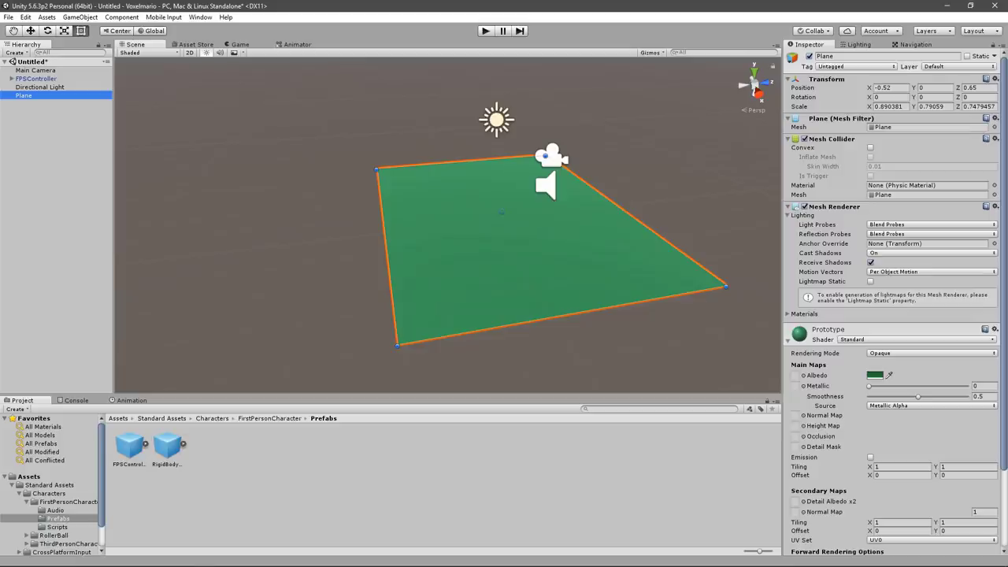
pyautogui.click(888, 106)
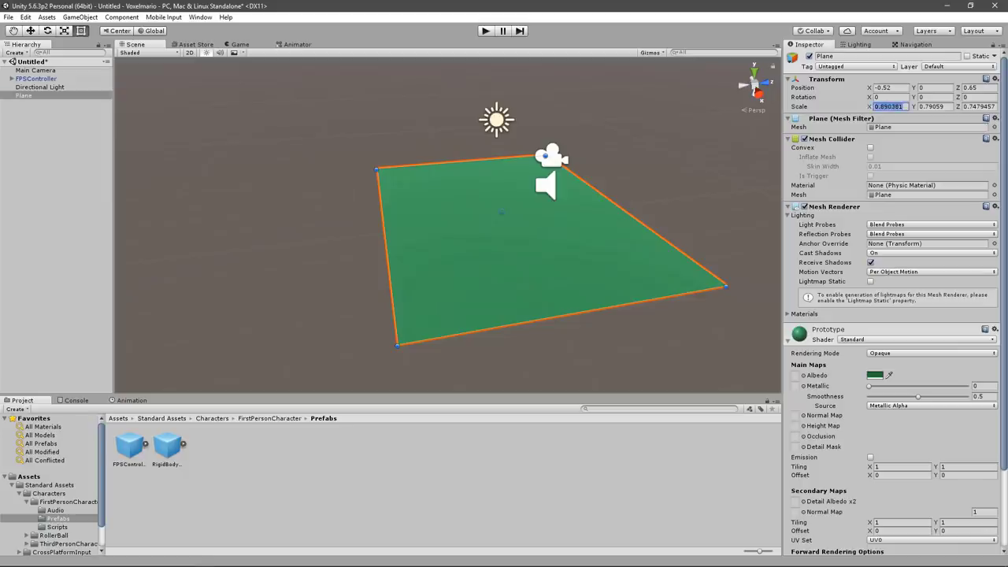
pyautogui.write('1')
pyautogui.press('Tab')
pyautogui.write('1')
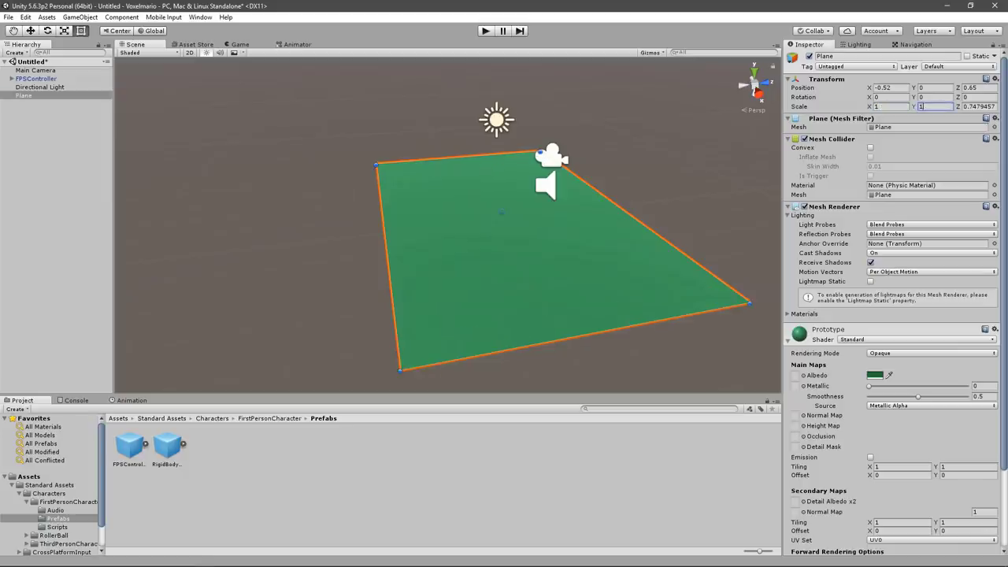
pyautogui.press('Tab')
pyautogui.write('1')
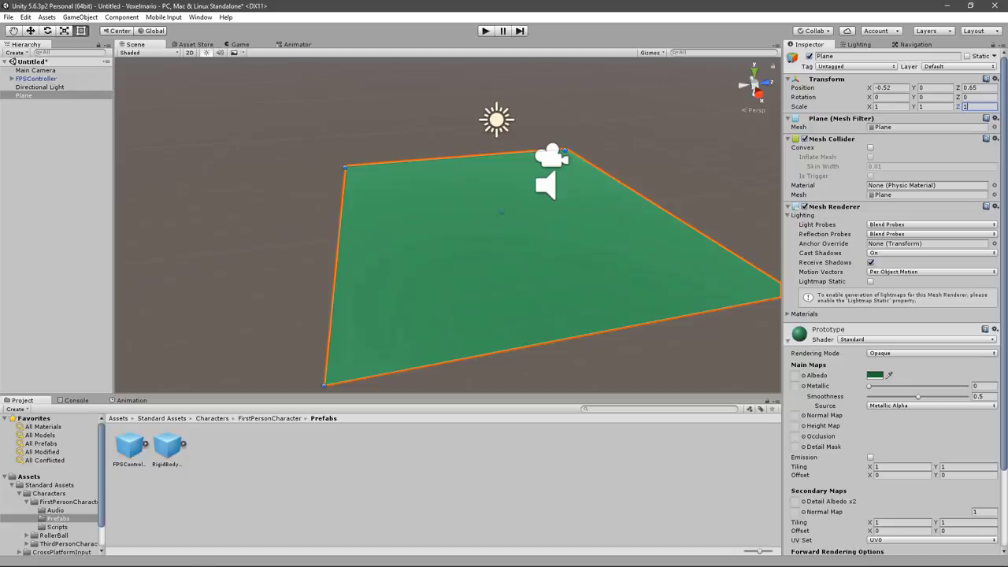
# Set the Plane's position to 0, 0, 0
pyautogui.click(889, 88)
pyautogui.write('0')
pyautogui.press('Tab')
pyautogui.press('Tab')
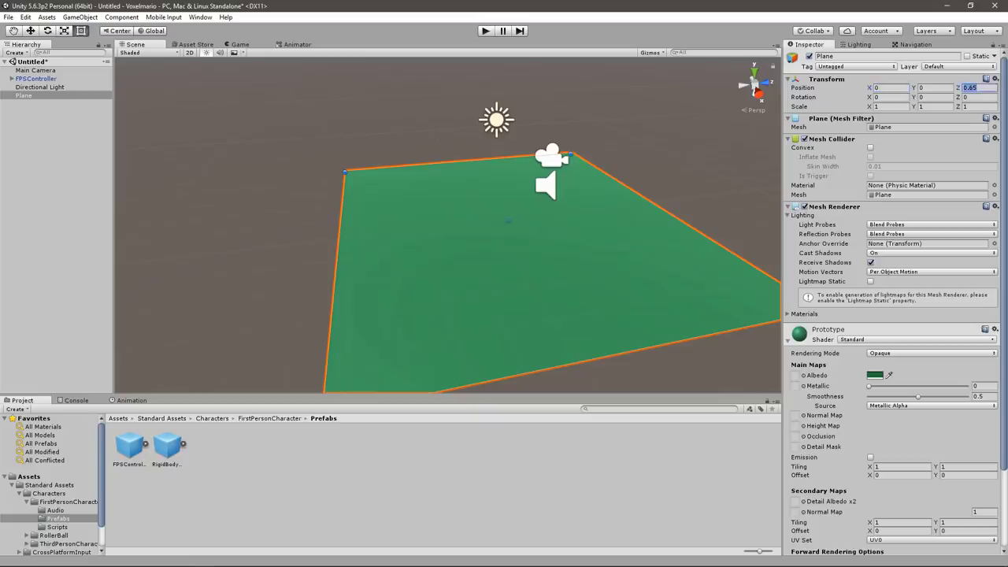
pyautogui.write('0')
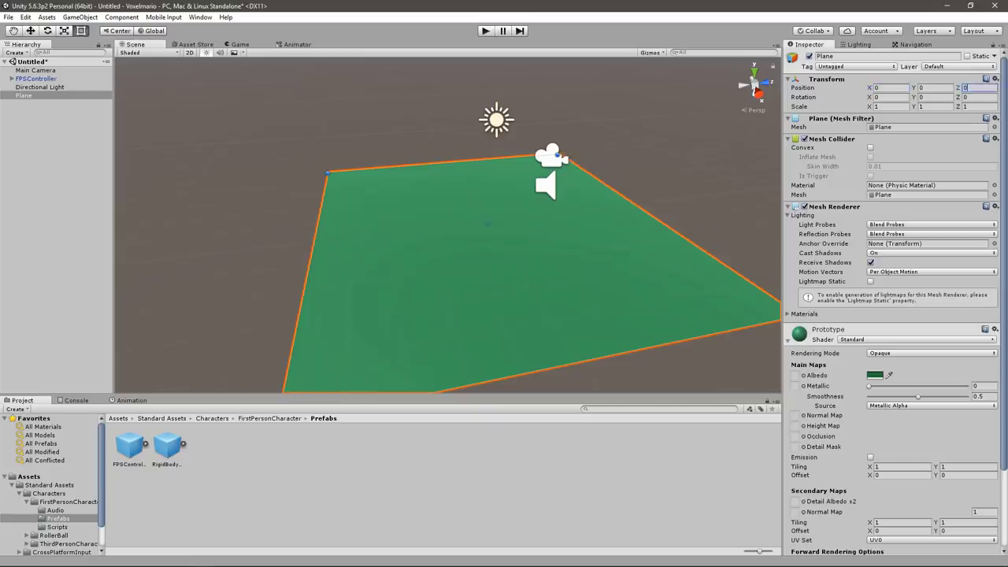
pyautogui.click(36, 79)
# Set the FPSController's position to 0, 1, 0
pyautogui.click(888, 107)
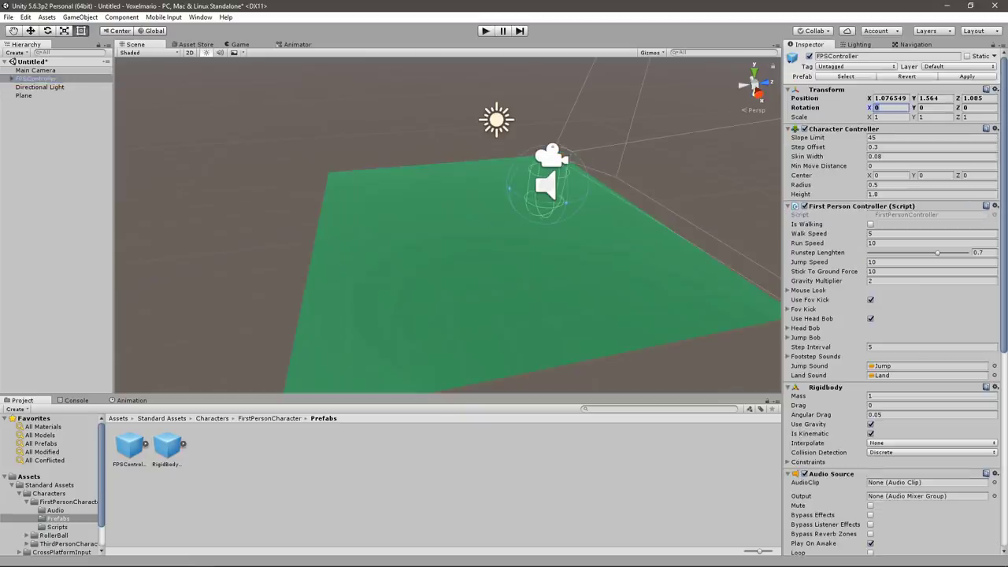
pyautogui.click(890, 98)
pyautogui.write('0')
pyautogui.press('Tab')
pyautogui.write('0')
pyautogui.press('Tab')
pyautogui.write('0')
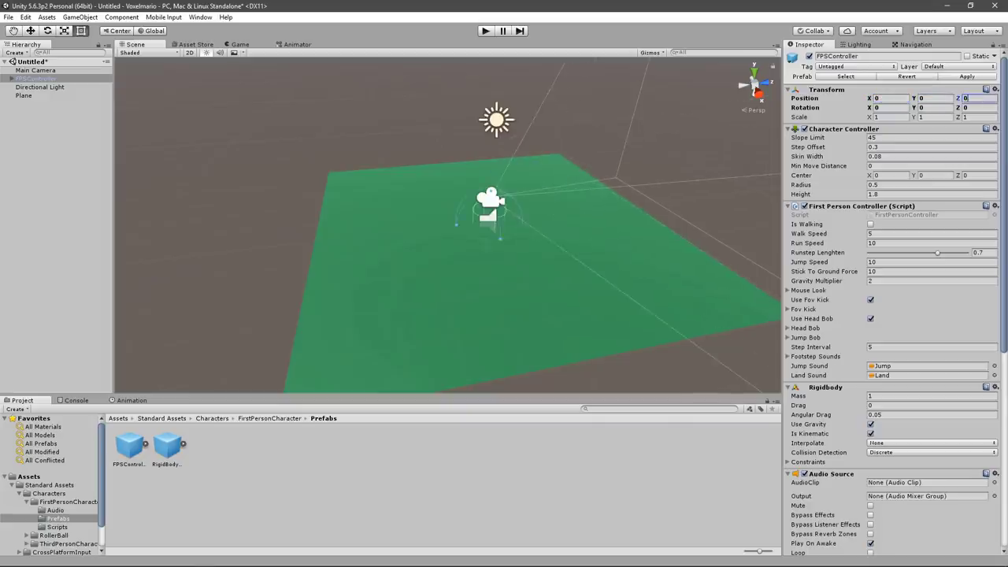
pyautogui.moveTo(449, 236); pyautogui.dragTo(456, 236, button='middle')
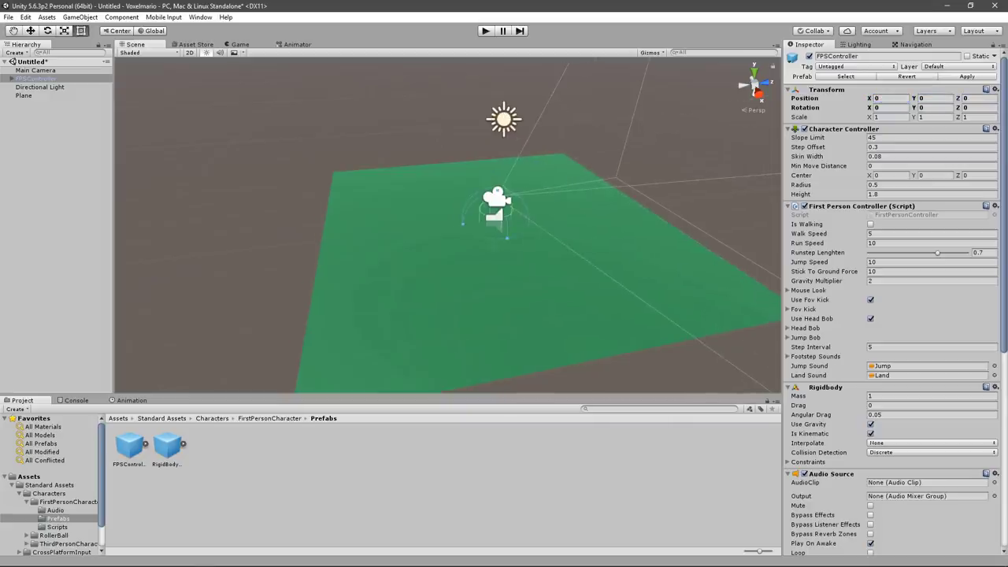
pyautogui.click(933, 97)
pyautogui.write('1')
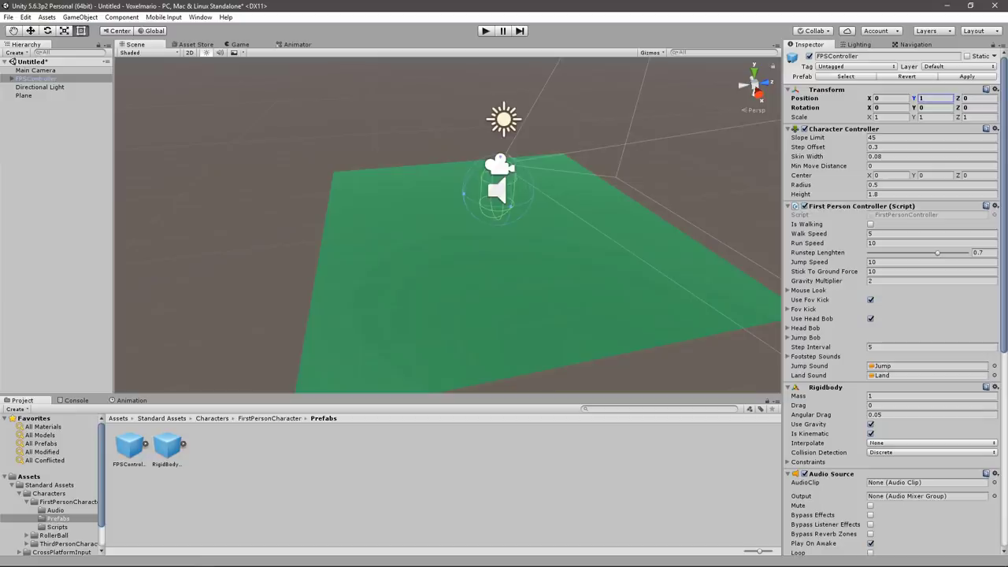
# Zoom out and frame the FPSController above the plane in the Scene view
pyautogui.moveTo(448, 236); pyautogui.dragTo(413, 260, button='middle')
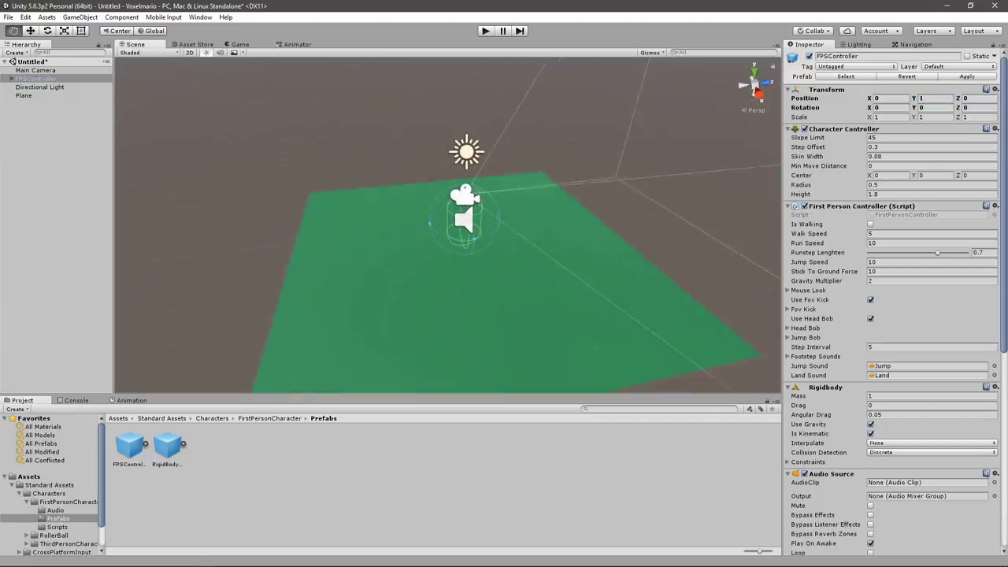
pyautogui.scroll(-3, 134, 247)
pyautogui.scroll(-3, 304, 238)
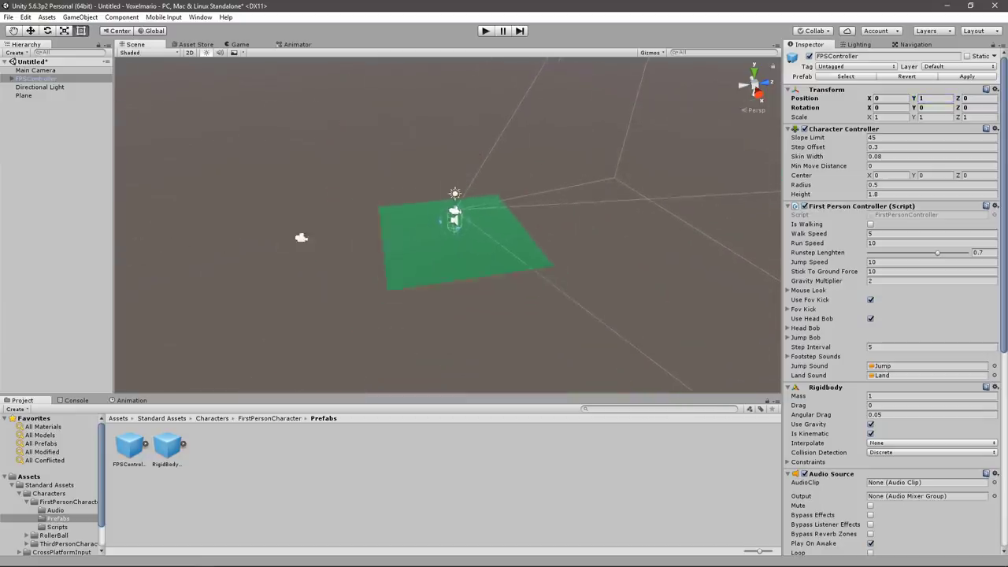
pyautogui.scroll(-2, 371, 228)
pyautogui.moveTo(371, 227); pyautogui.dragTo(528, 209, button='middle')
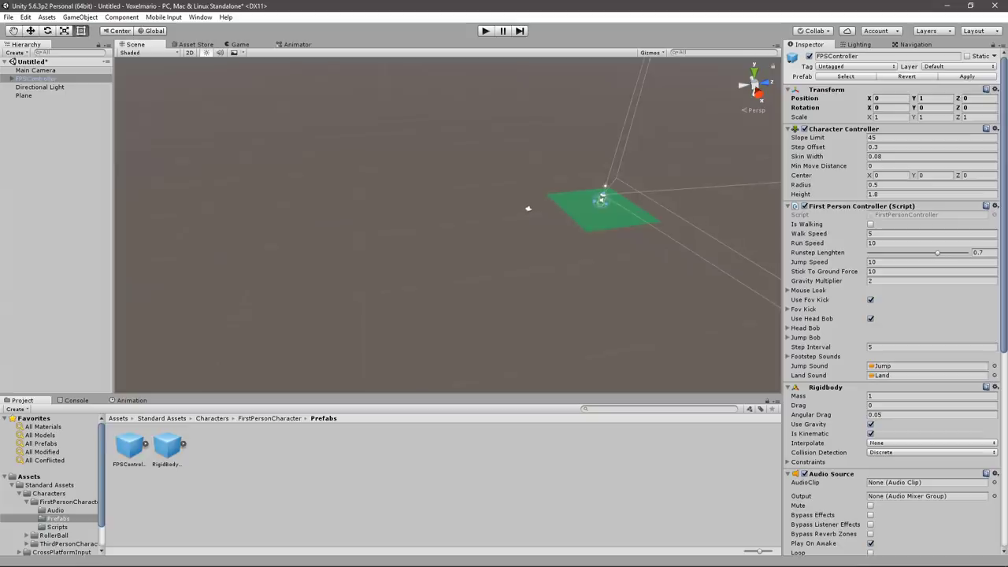
pyautogui.moveTo(529, 209); pyautogui.dragTo(529, 142, button='right')
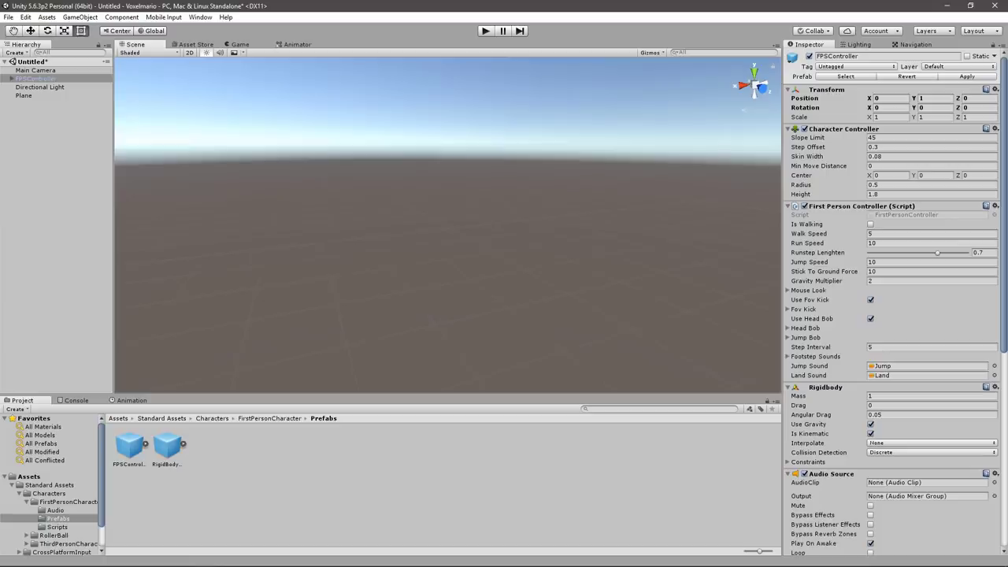
pyautogui.doubleClick(35, 79)
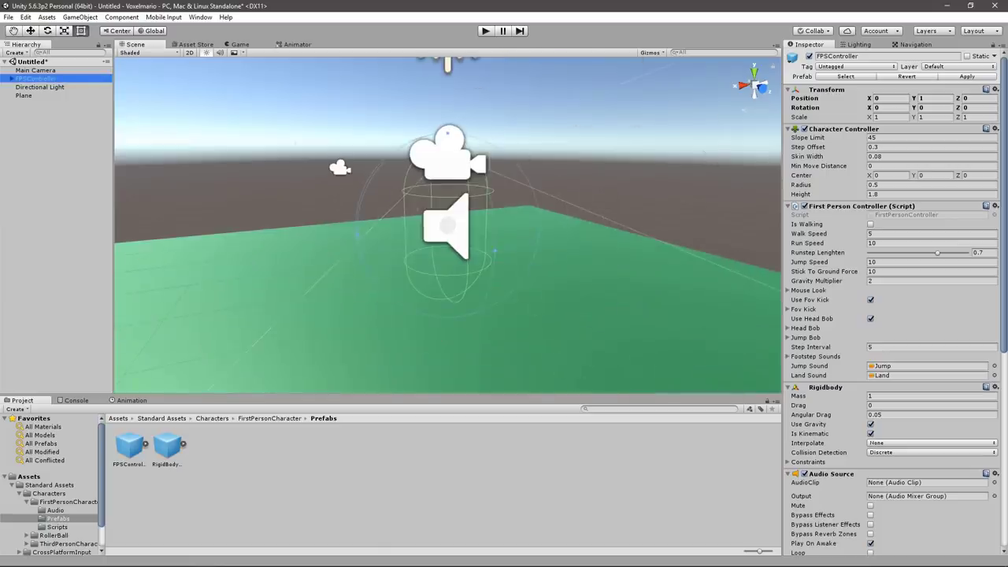
pyautogui.moveTo(448, 225)
pyautogui.mouseDown(button='right')
pyautogui.moveTo(512, 225)
pyautogui.moveTo(394, 213)
pyautogui.mouseUp(button='right')
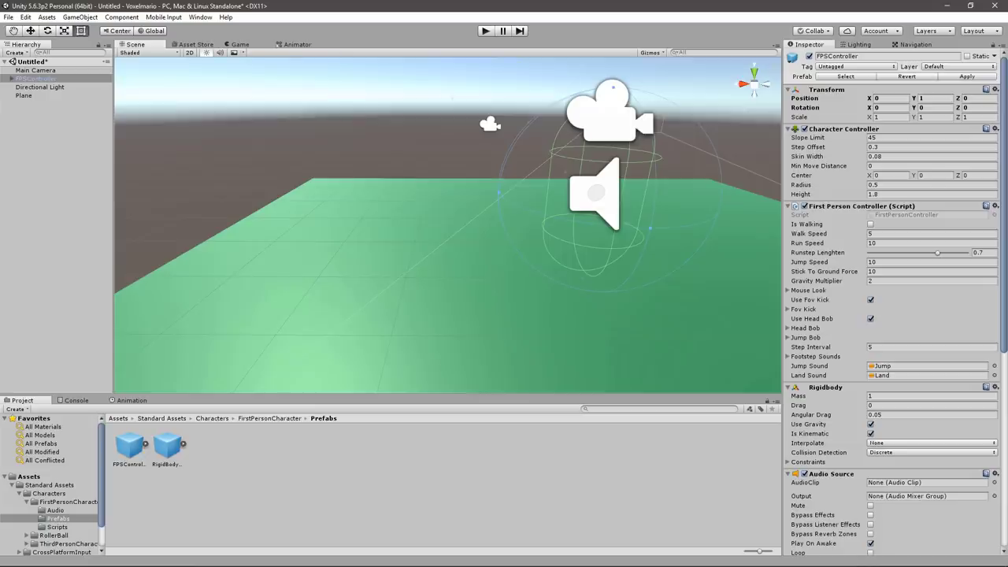
pyautogui.click(580, 279)
# Set the Plane's X scale to 15 and Y scale to 1
pyautogui.click(890, 106)
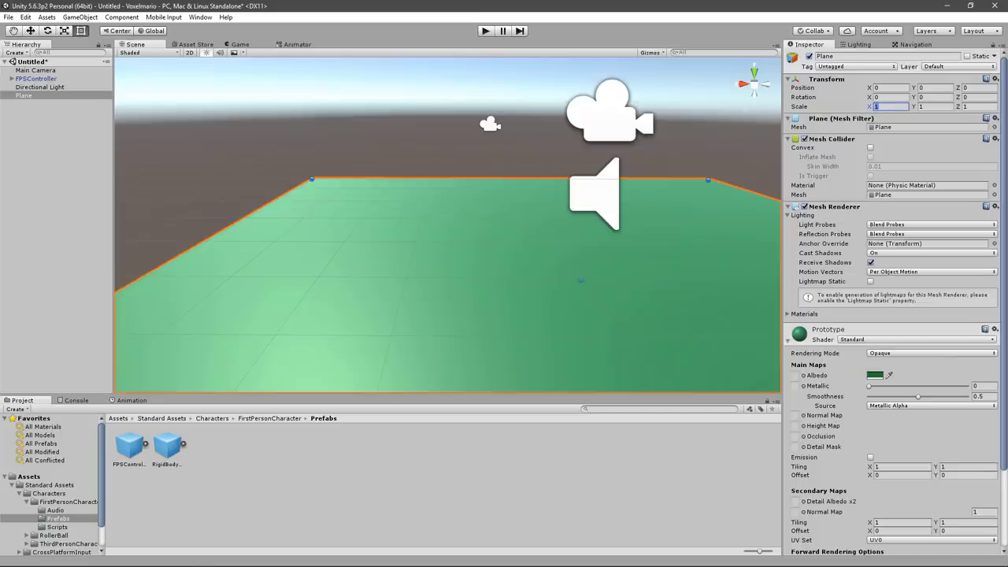
pyautogui.write('15')
pyautogui.press('Tab')
pyautogui.write('15')
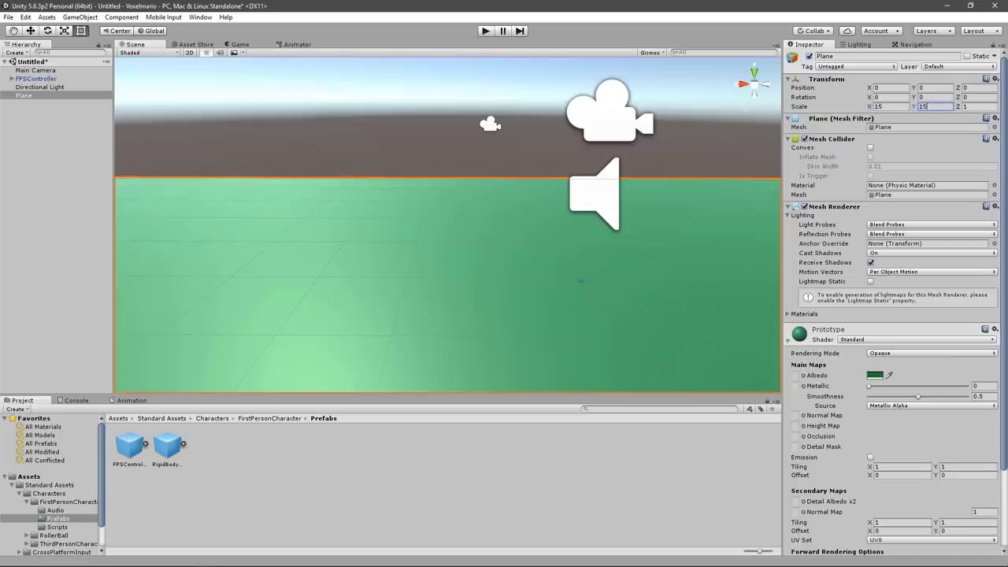
pyautogui.scroll(-5, 448, 222)
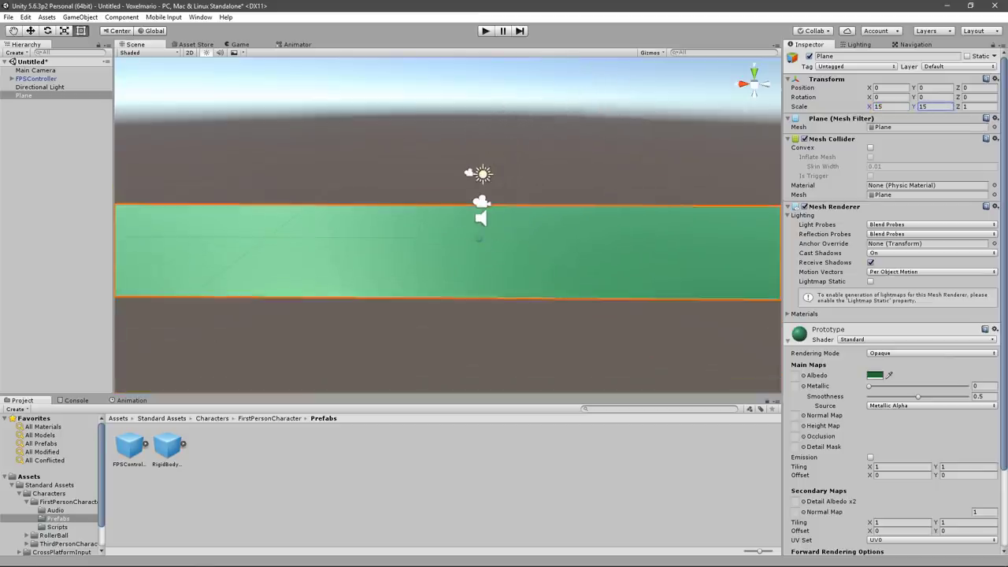
pyautogui.keyDown('alt'); pyautogui.moveTo(441, 236); pyautogui.dragTo(551, 252); pyautogui.keyUp('alt')
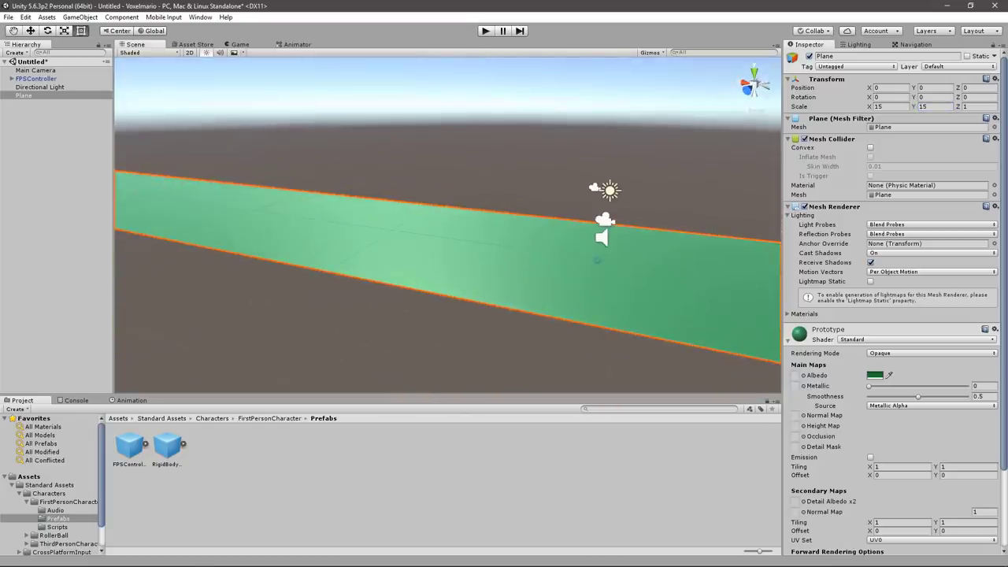
pyautogui.click(933, 106)
pyautogui.write('1')
pyautogui.press('Return')
# Reset Position X to 0 and set the Plane's X and Z scale to 15
pyautogui.press('w')
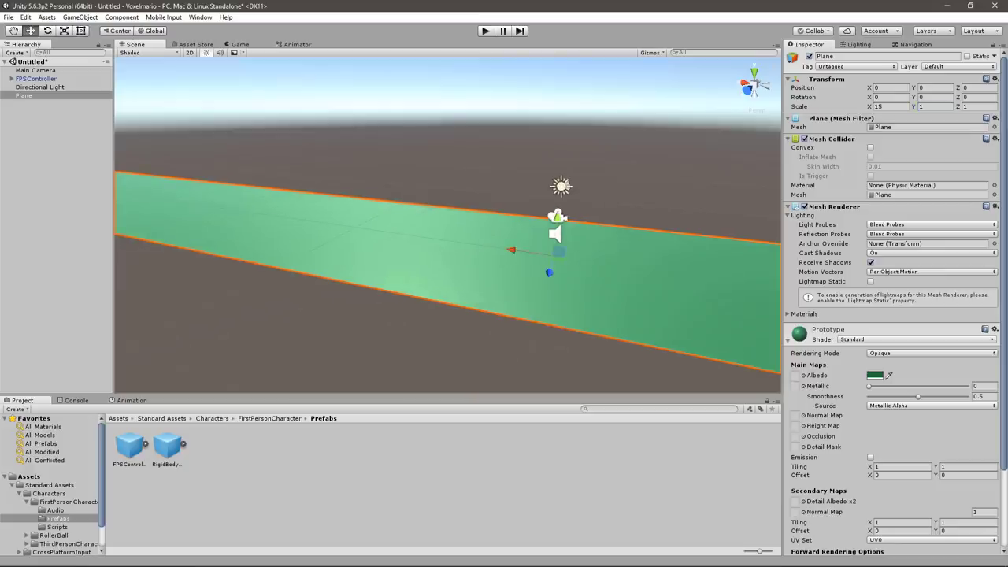
pyautogui.scroll(2, 447, 236)
pyautogui.scroll(2, 448, 236)
pyautogui.scroll(2, 447, 236)
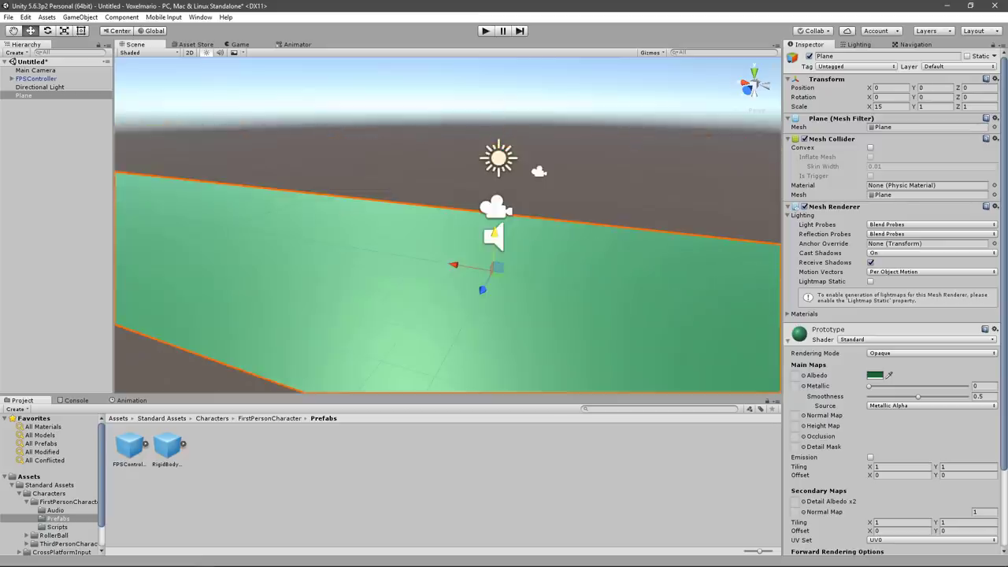
pyautogui.moveTo(869, 107); pyautogui.dragTo(889, 106)
pyautogui.write('0')
pyautogui.click(977, 106)
pyautogui.write('15')
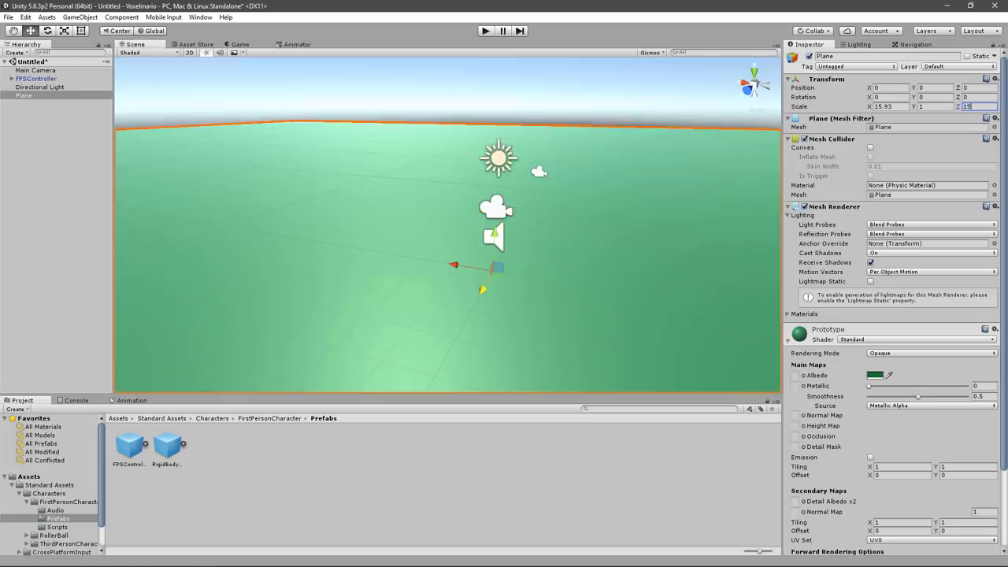
pyautogui.click(890, 106)
pyautogui.write('15')
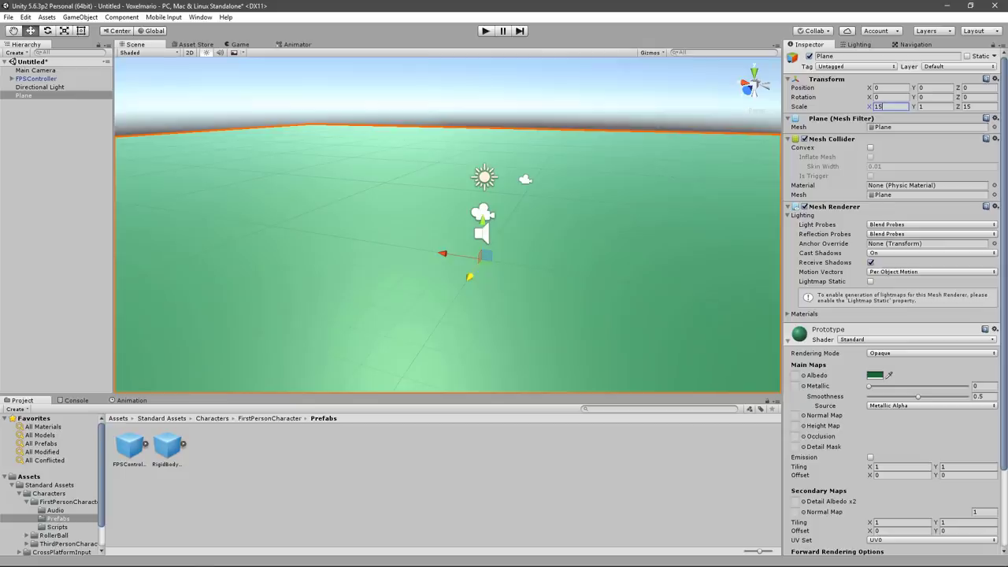
pyautogui.scroll(-2, 447, 260)
pyautogui.scroll(-2, 447, 260)
pyautogui.scroll(-2, 447, 260)
pyautogui.scroll(-2, 447, 260)
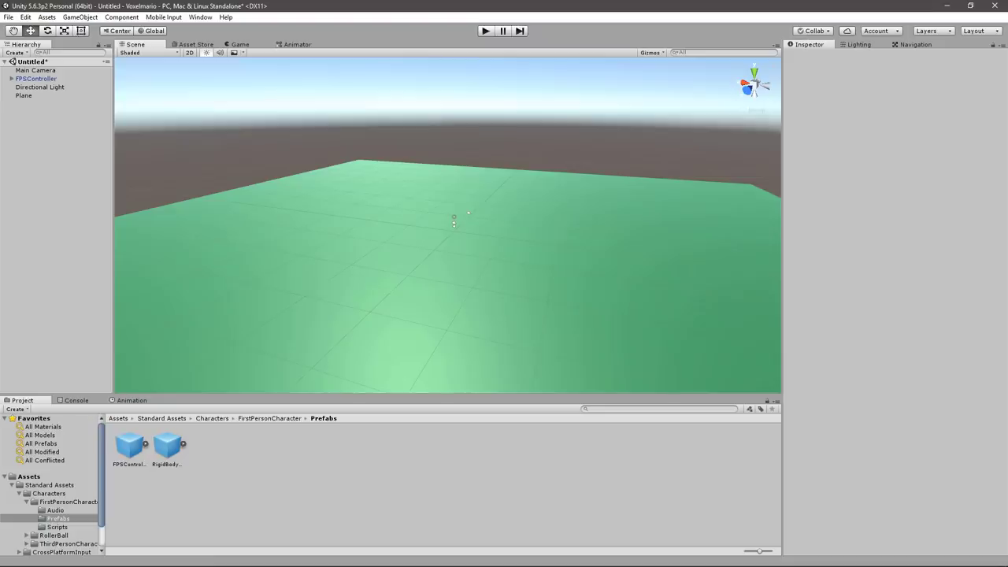
pyautogui.hotkey('ctrl', 'p')
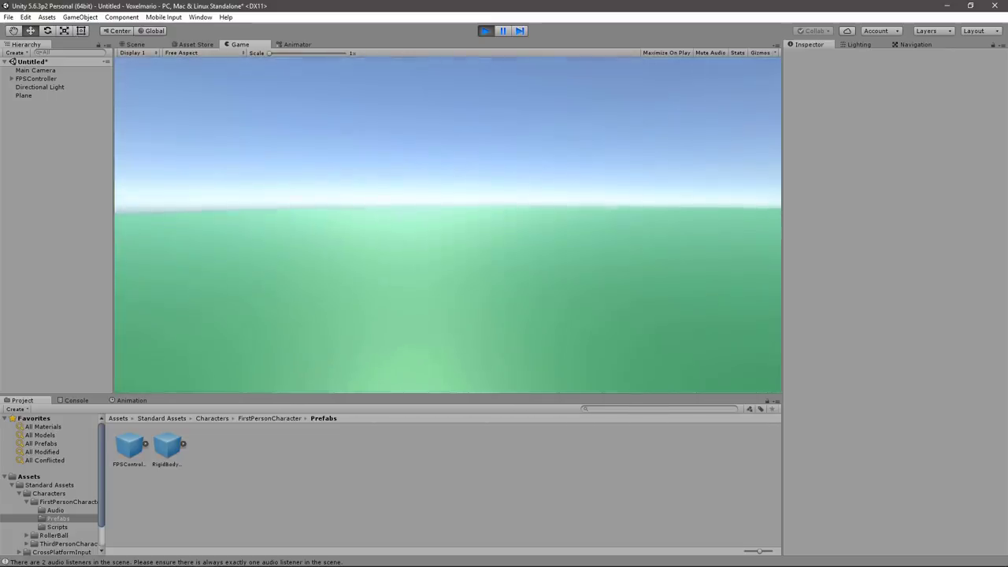
pyautogui.hotkey('ctrl', 'p')
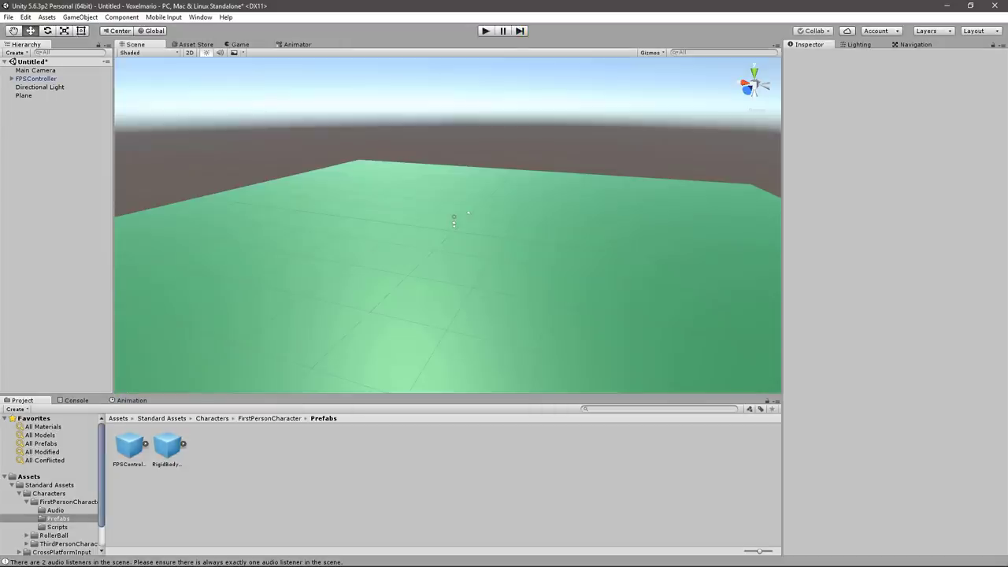
# Add a cube to the scene scaled to 8, 8, 8
pyautogui.click(81, 16)
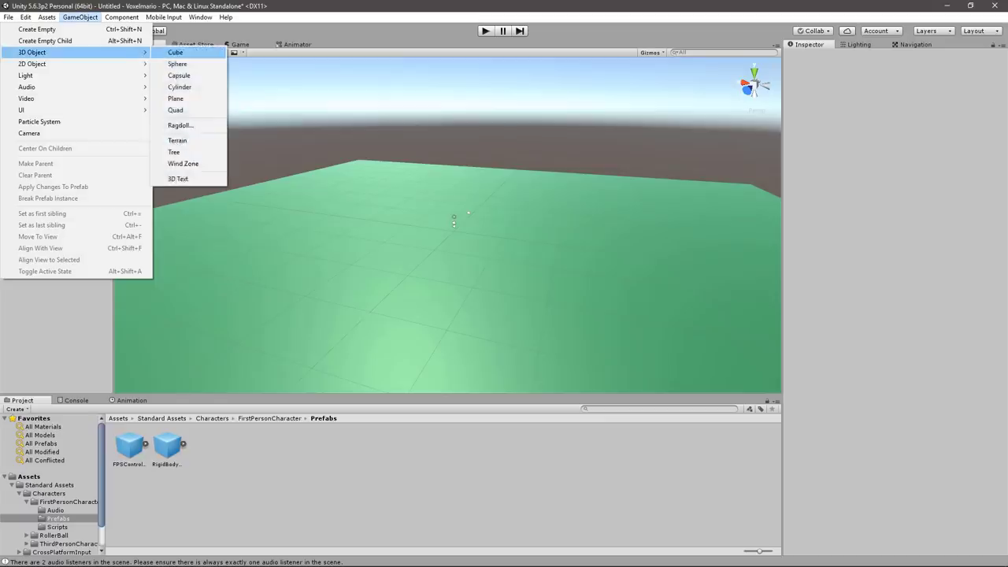
pyautogui.click(175, 52)
pyautogui.click(894, 106)
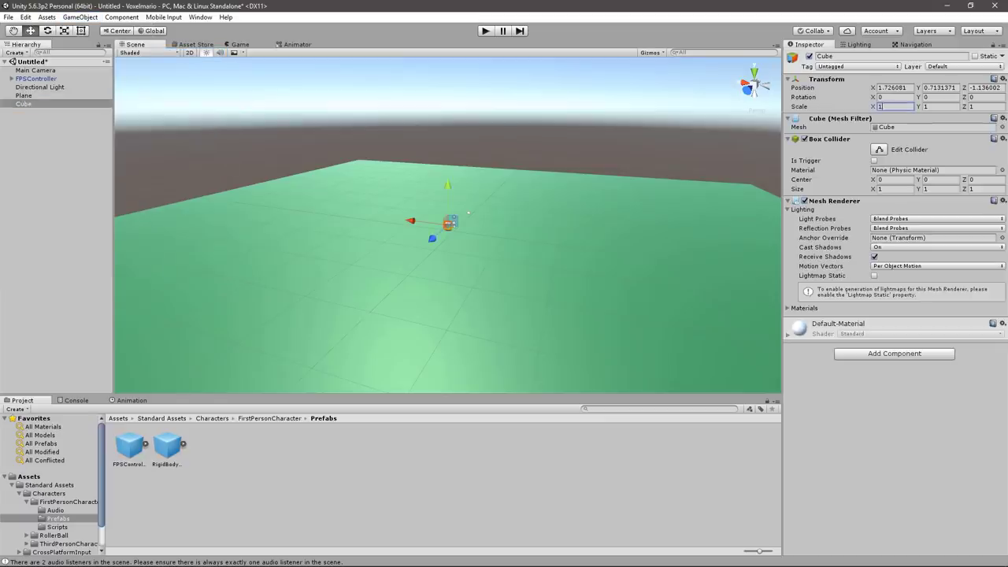
pyautogui.write('8')
pyautogui.press('Tab')
pyautogui.write('8')
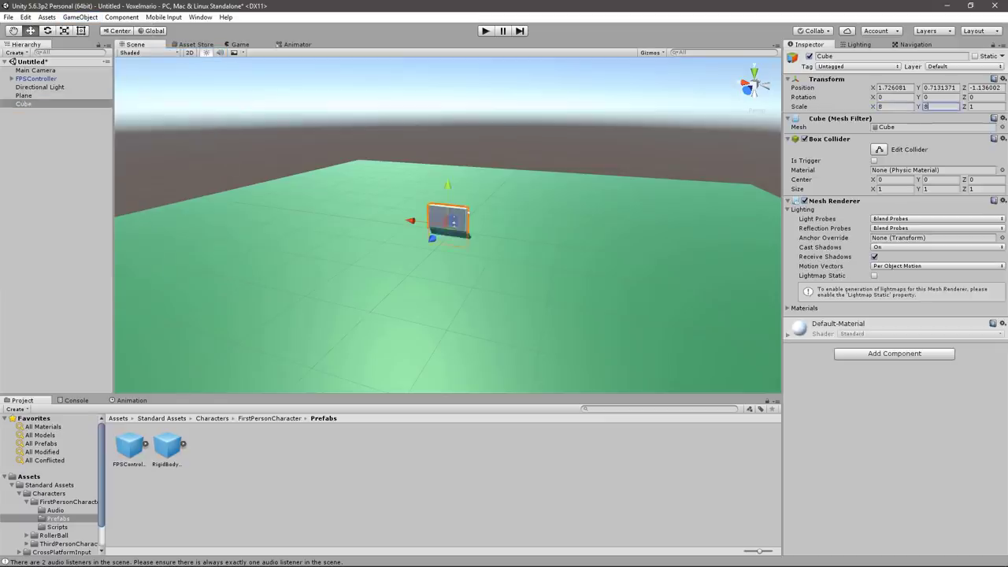
pyautogui.press('Tab')
pyautogui.write('8')
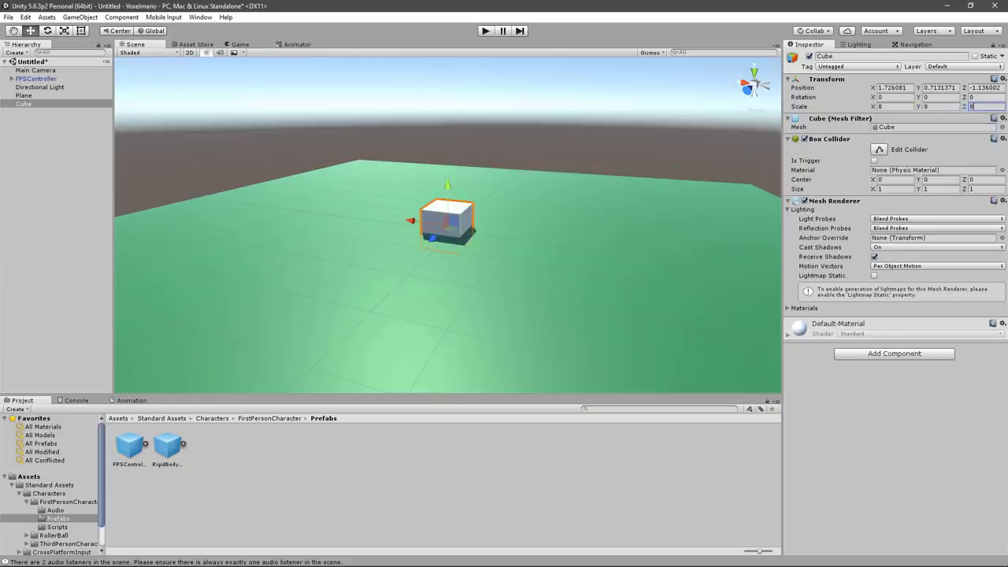
pyautogui.moveTo(448, 222); pyautogui.dragTo(454, 223)
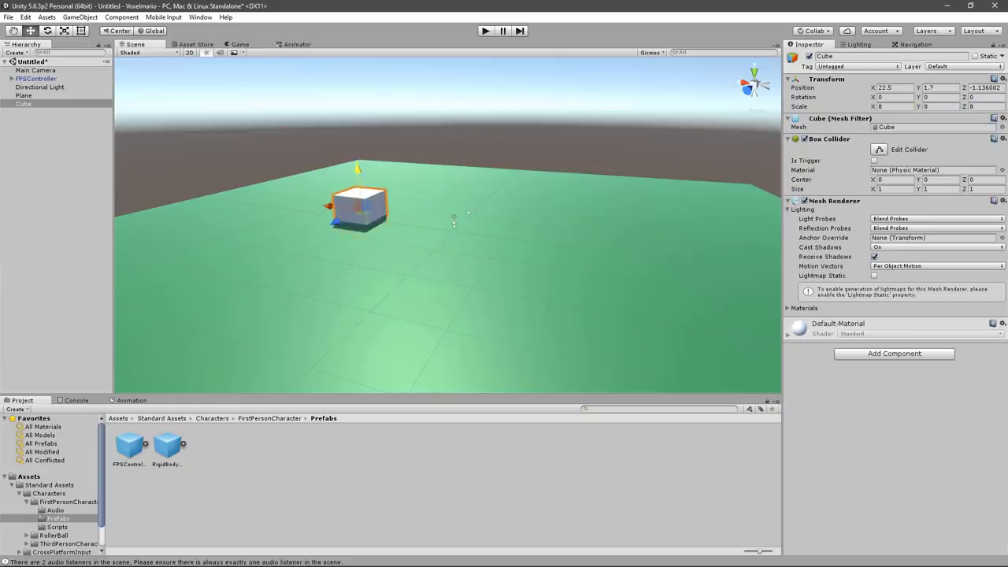
# Duplicate the cube twice, spreading the copies and setting the third's Y position to 0
pyautogui.hotkey('ctrl', 'd')
pyautogui.moveTo(361, 209)
pyautogui.mouseDown()
pyautogui.moveTo(687, 248)
pyautogui.moveTo(422, 309)
pyautogui.mouseUp()
pyautogui.hotkey('ctrl', 'd')
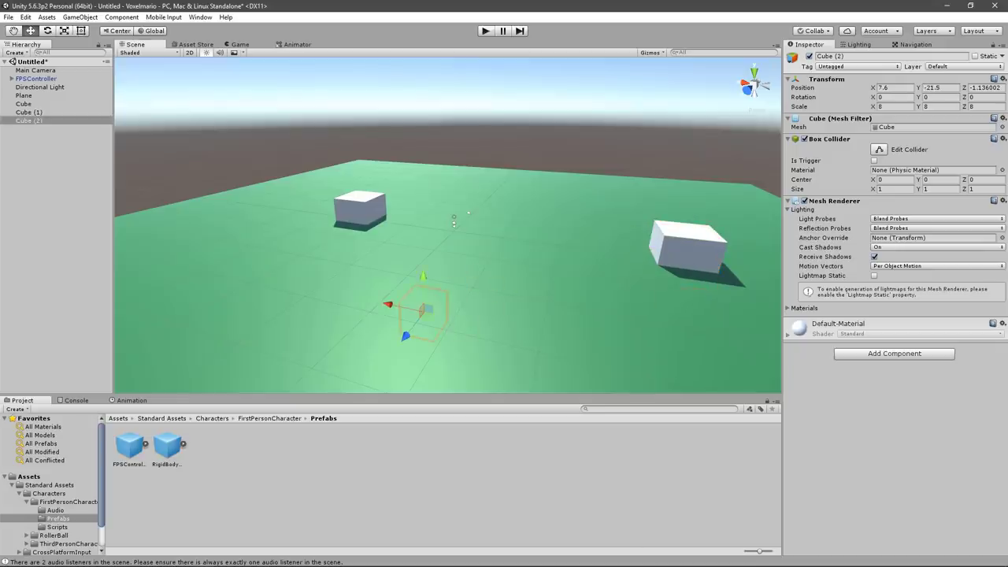
pyautogui.doubleClick(937, 88)
pyautogui.write('0')
pyautogui.press('Return')
# Scale Cube (2) to 26, 8, 26, reposition it, and apply the green Prototype material
pyautogui.click(796, 118)
pyautogui.click(894, 106)
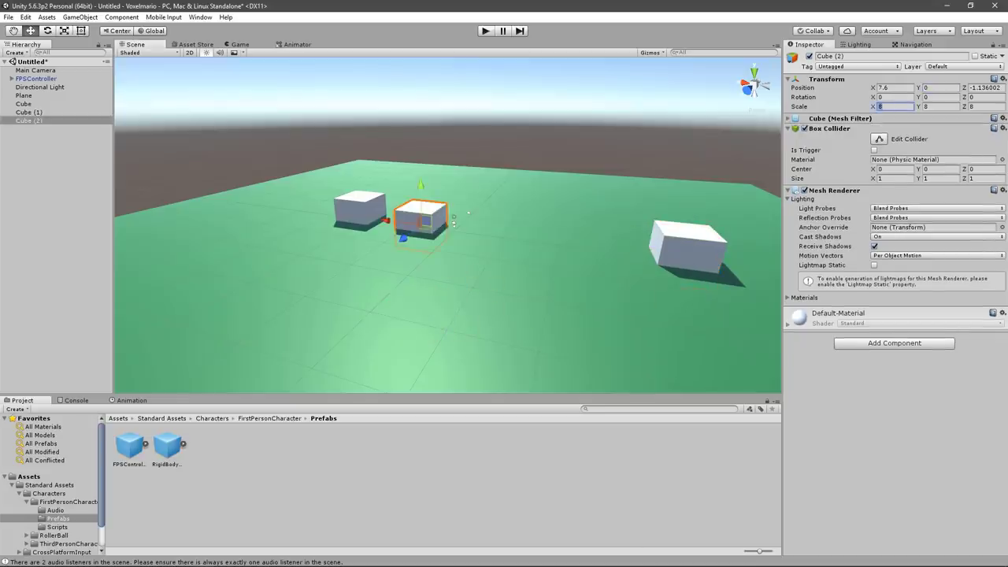
pyautogui.write('26')
pyautogui.click(980, 107)
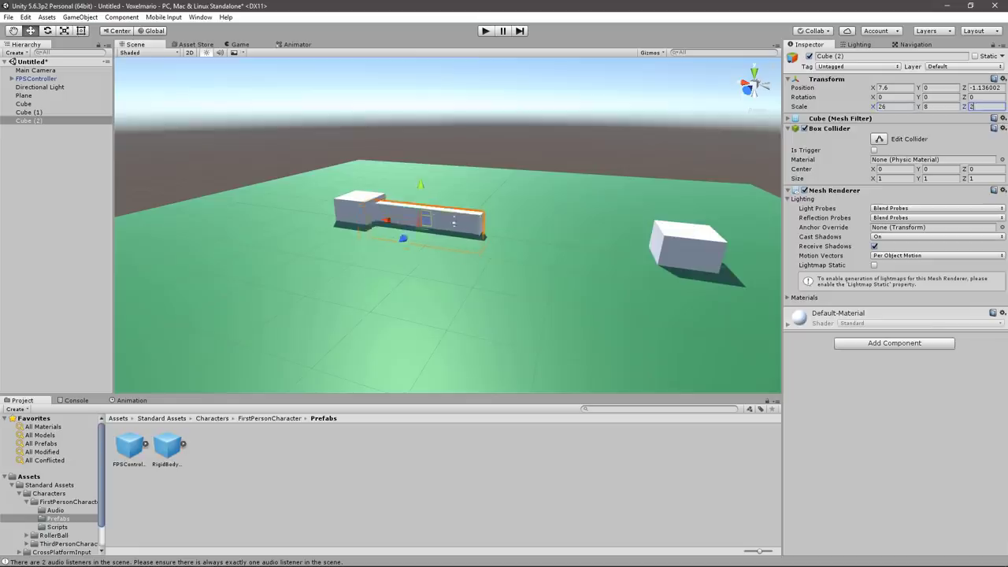
pyautogui.write('26')
pyautogui.moveTo(403, 238); pyautogui.dragTo(453, 223)
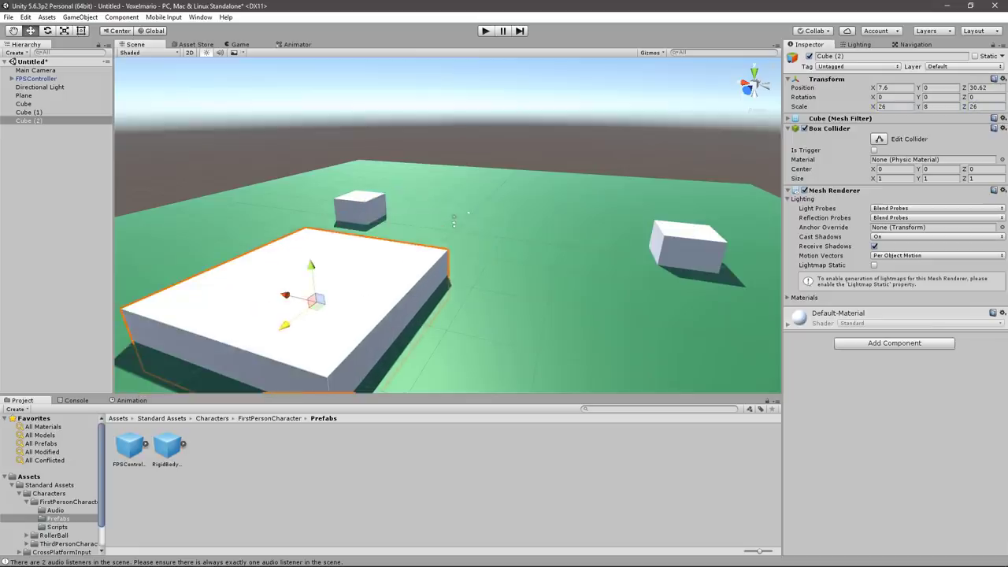
pyautogui.moveTo(285, 296); pyautogui.dragTo(328, 306)
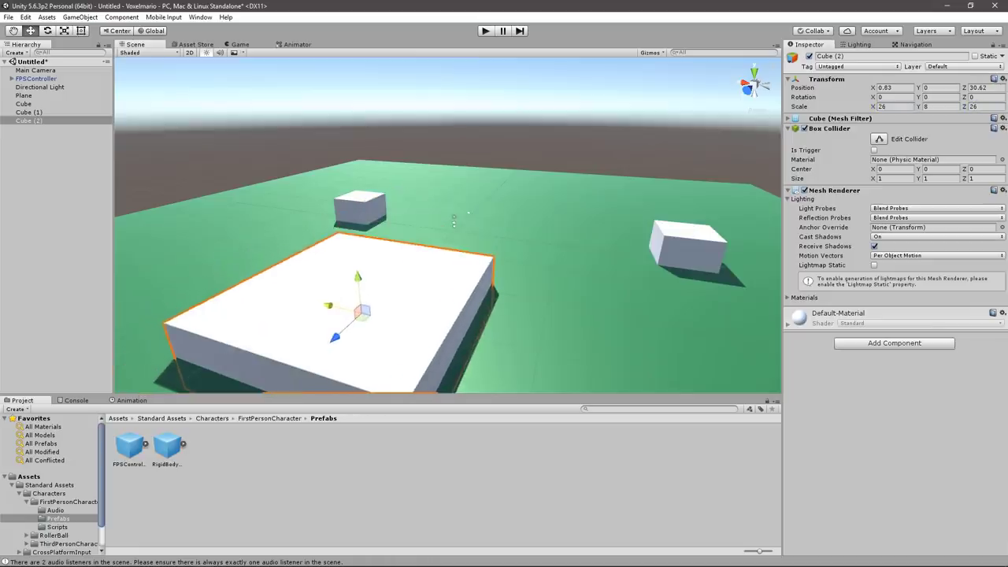
pyautogui.click(29, 477)
pyautogui.moveTo(167, 445); pyautogui.dragTo(331, 315)
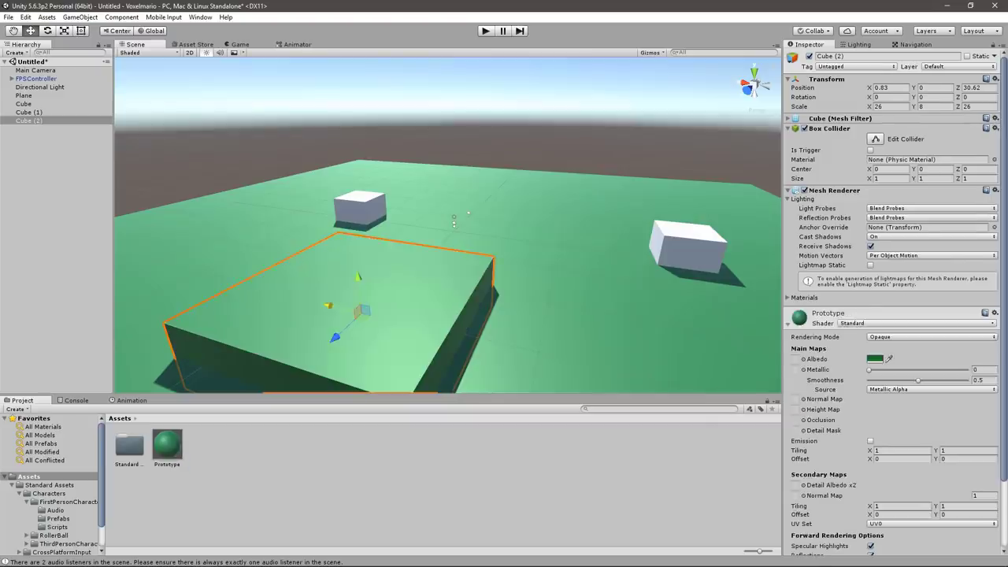
# Duplicate the Prototype material as Prototype 1 with a cyan base colour (55, 218, 229)
pyautogui.click(167, 443)
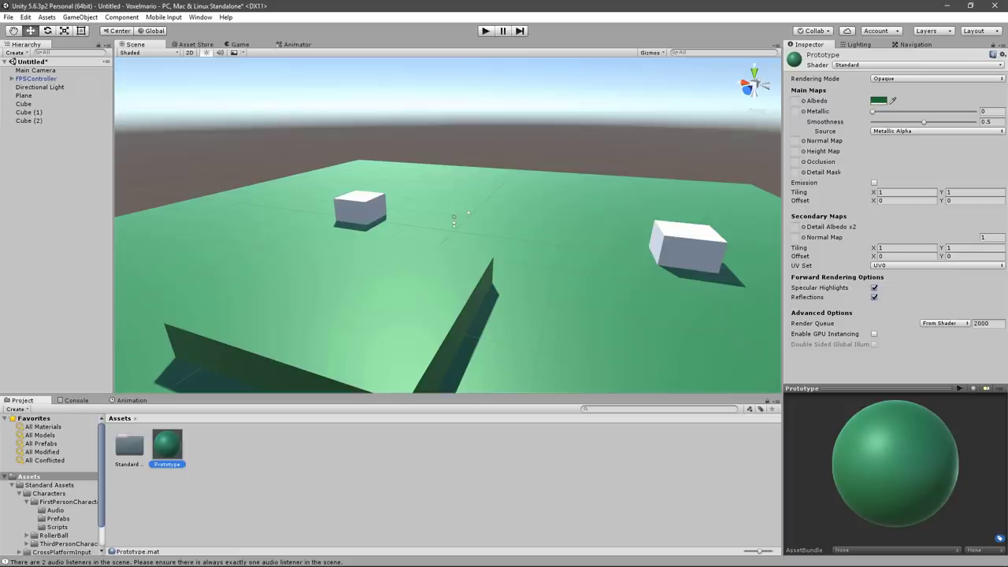
pyautogui.hotkey('ctrl', 'd')
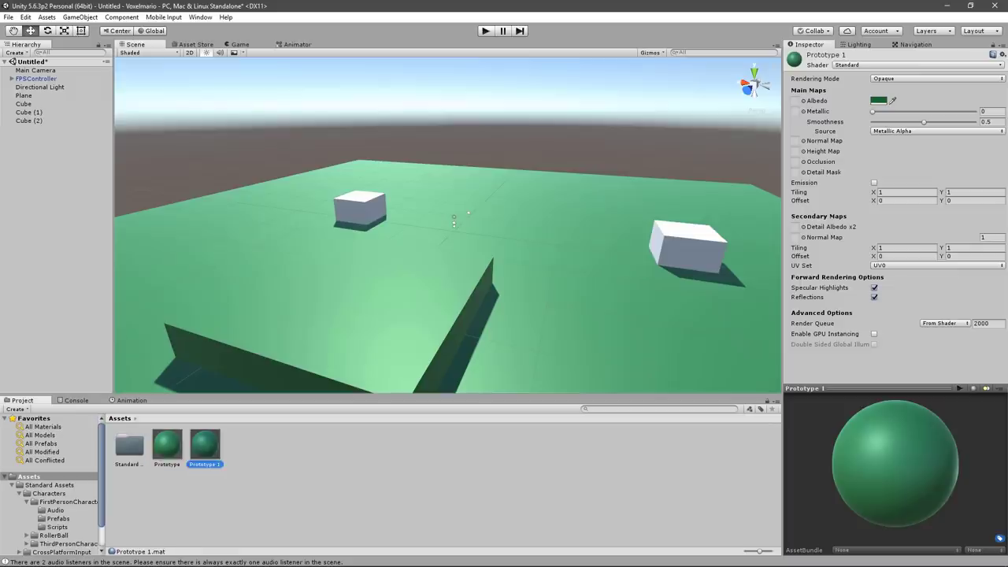
pyautogui.click(879, 100)
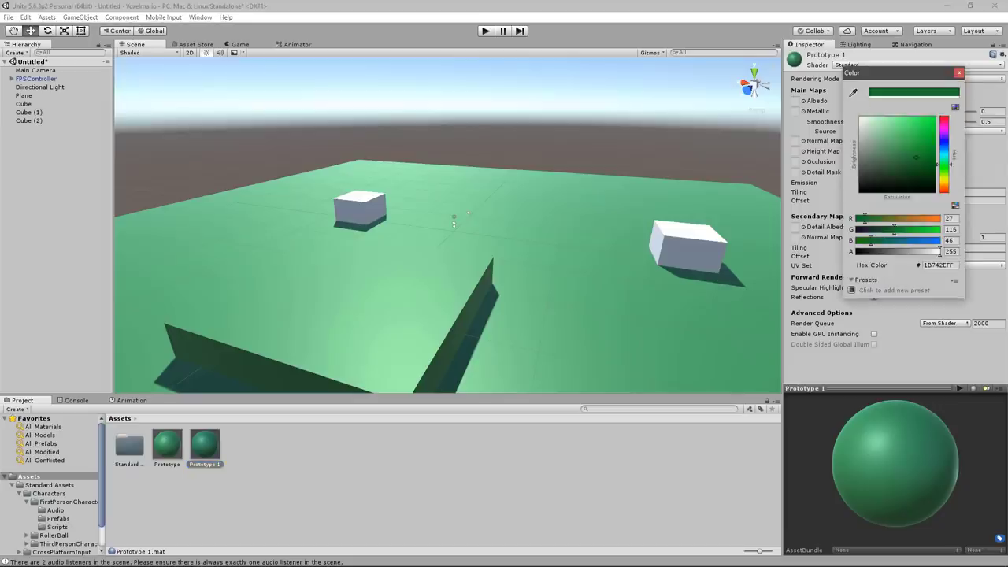
pyautogui.moveTo(944, 164); pyautogui.dragTo(918, 129)
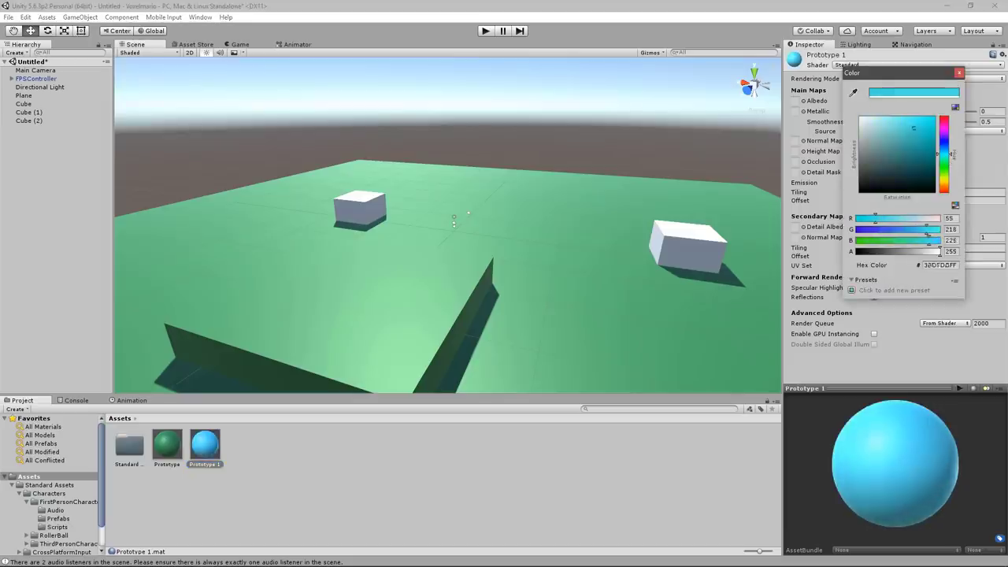
pyautogui.click(205, 445)
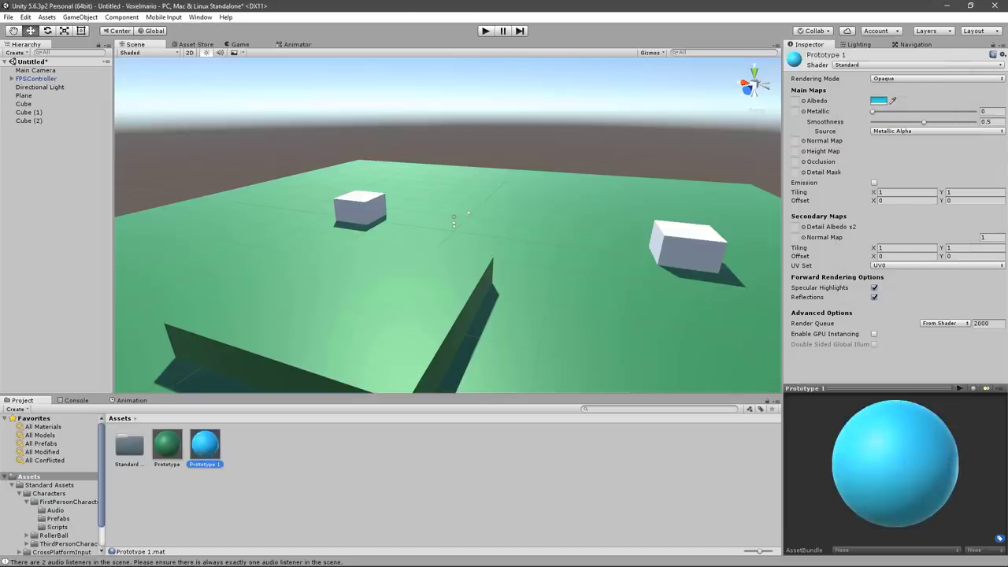
# Apply Prototype 1 to the floor and the green Prototype material to the two white cubes
pyautogui.moveTo(204, 445); pyautogui.dragTo(567, 315)
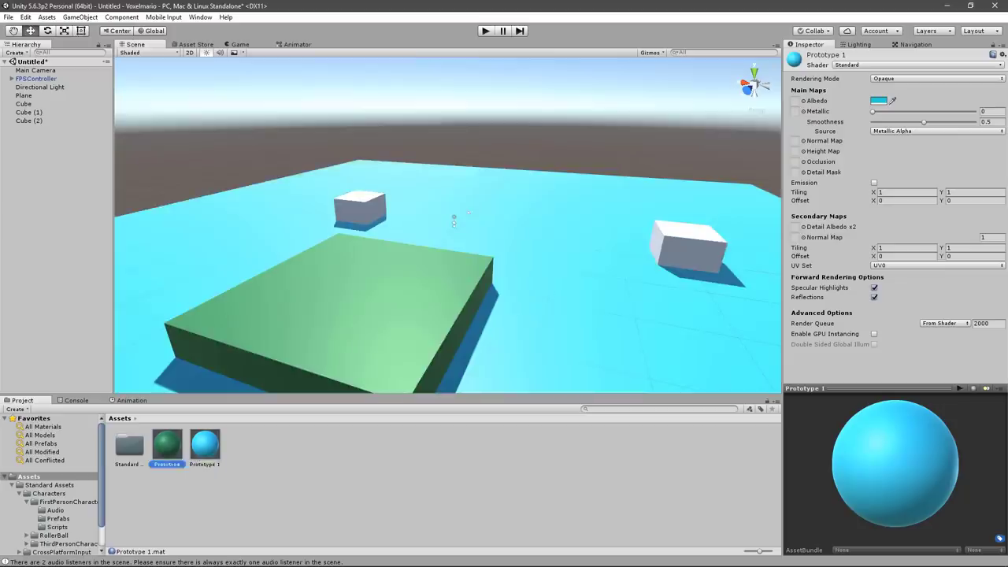
pyautogui.moveTo(167, 445); pyautogui.dragTo(359, 209)
pyautogui.moveTo(167, 445); pyautogui.dragTo(688, 246)
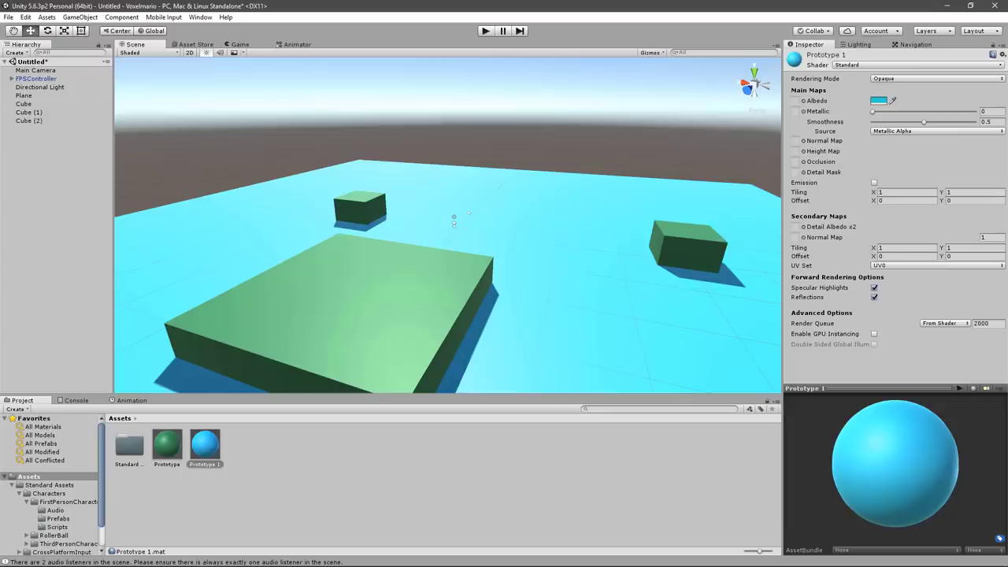
pyautogui.click(330, 315)
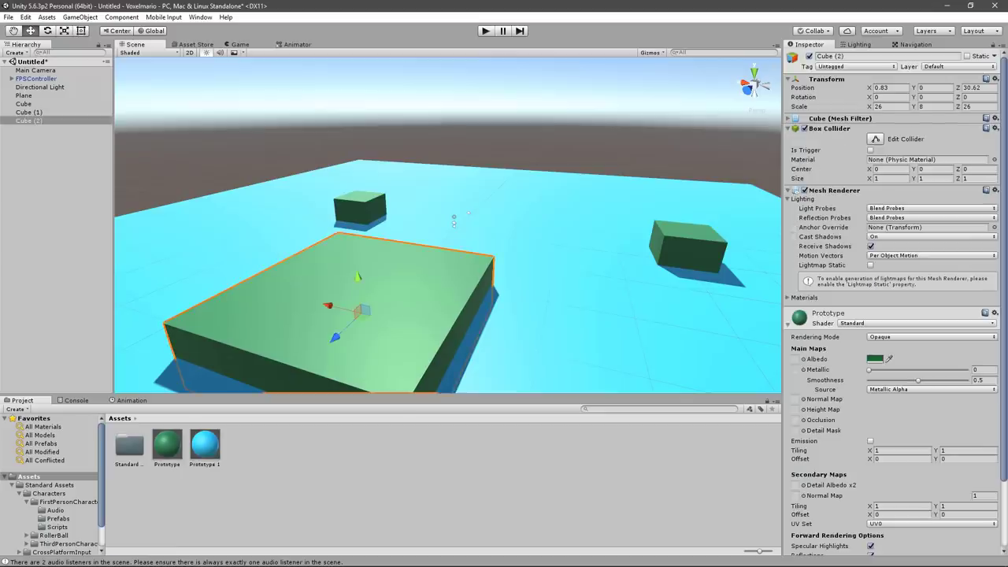
# Move the FPSController onto the large green block at 0, 5.88, 35.62 and start Play
pyautogui.click(36, 79)
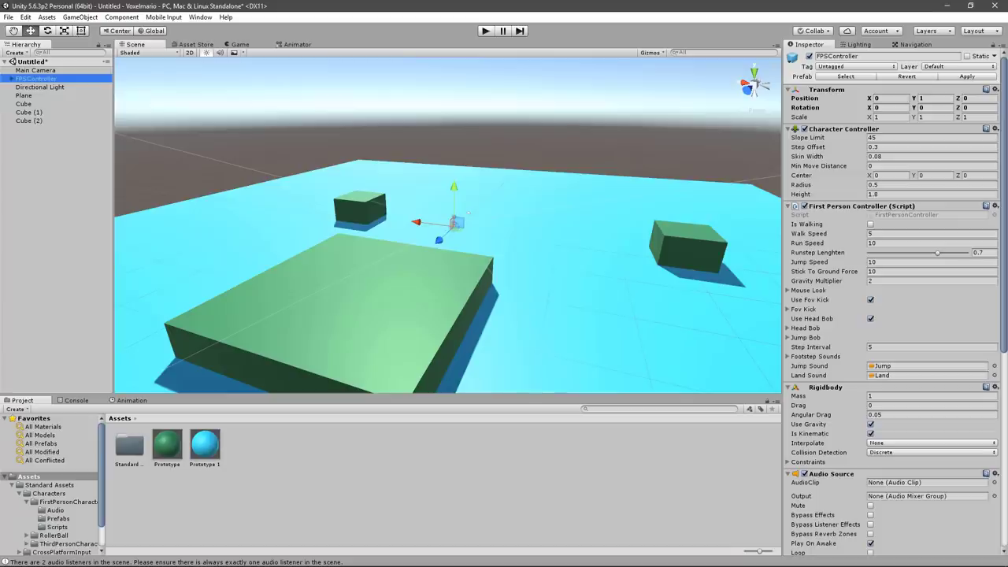
pyautogui.moveTo(455, 223)
pyautogui.mouseDown()
pyautogui.moveTo(336, 320)
pyautogui.moveTo(333, 290)
pyautogui.mouseUp()
pyautogui.hotkey('ctrl', 'p')
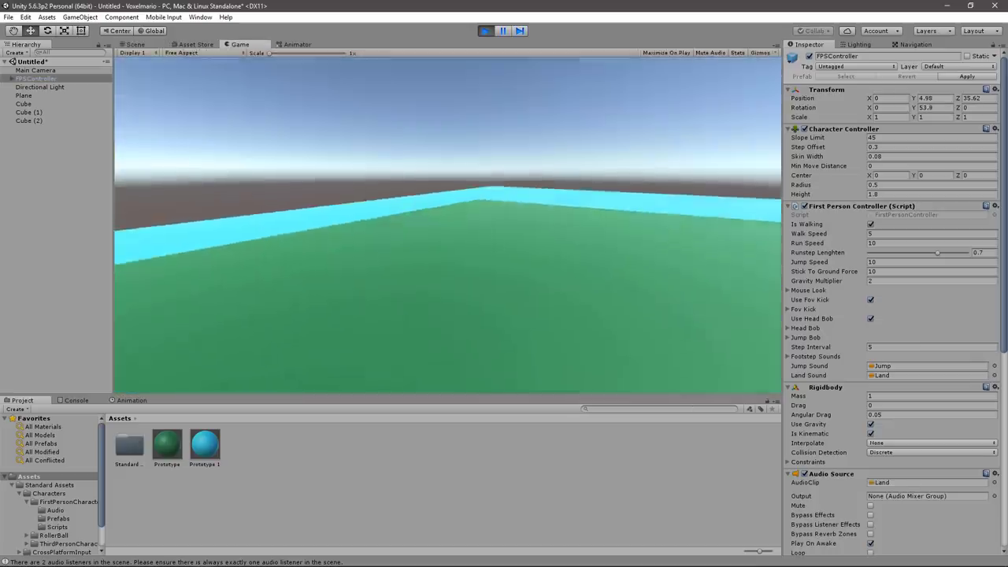
# Walk the player across the green block and down onto the cyan floor toward the far cube
pyautogui.press('w')
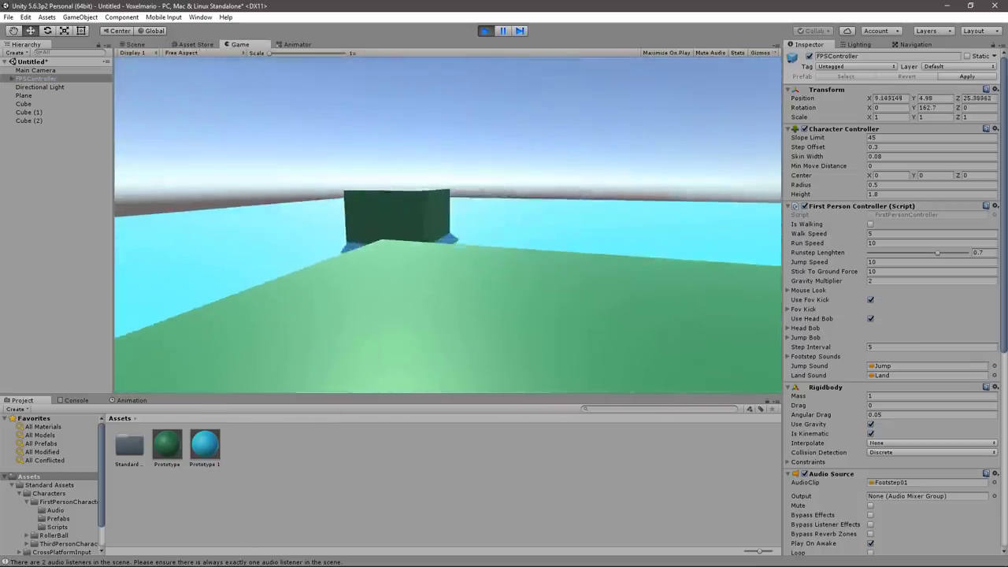
pyautogui.press('shift')
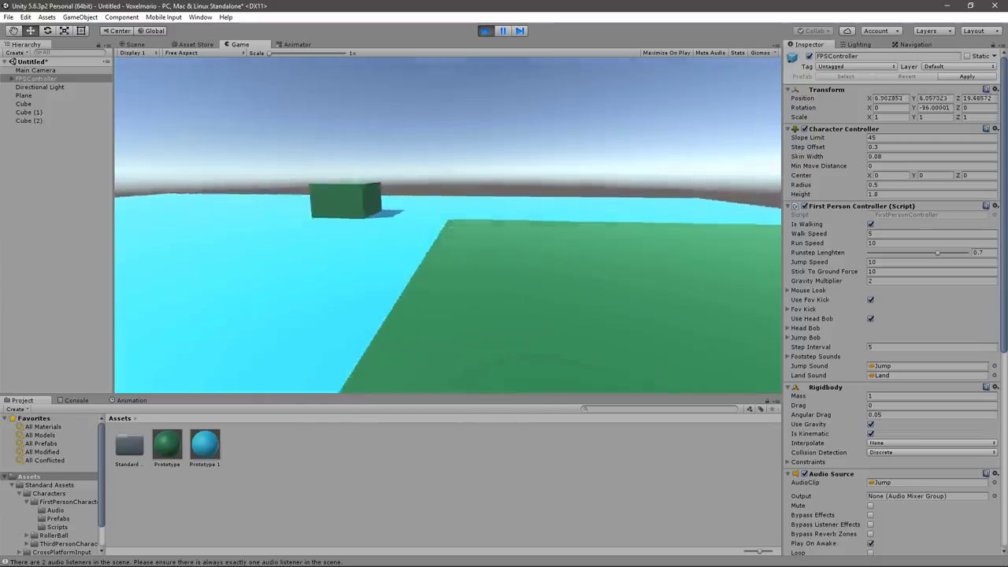
pyautogui.press('w')
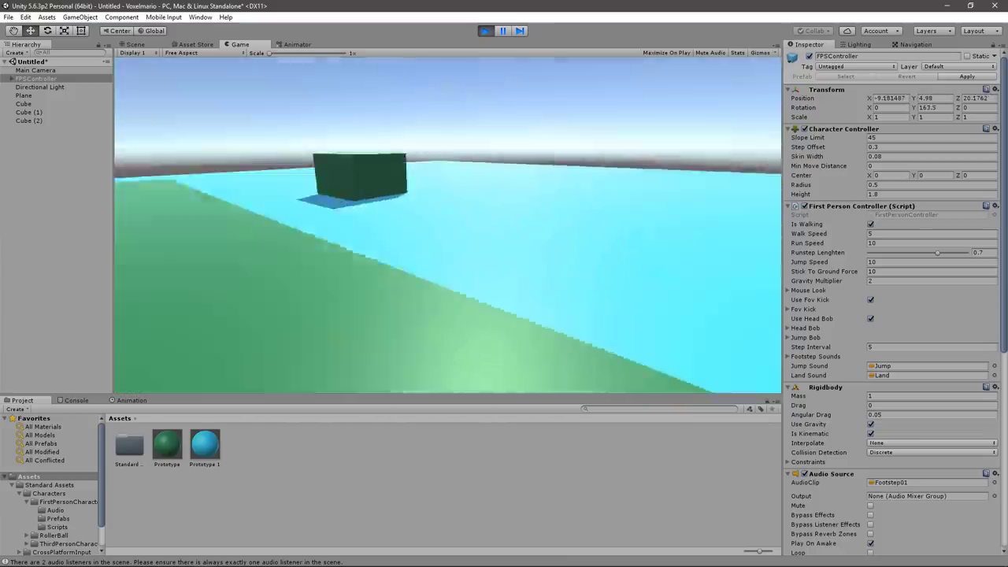
pyautogui.press('w')
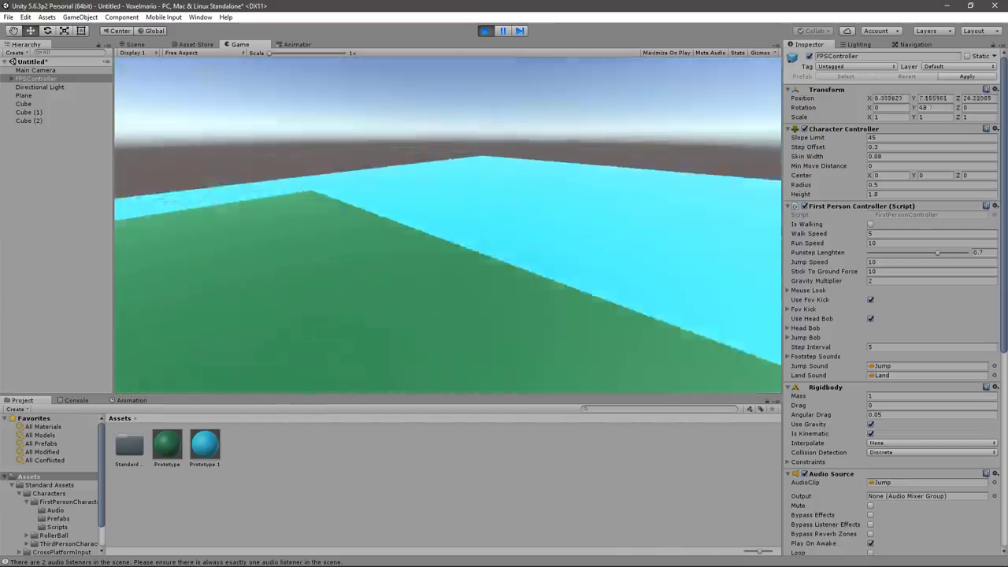
pyautogui.press('shift')
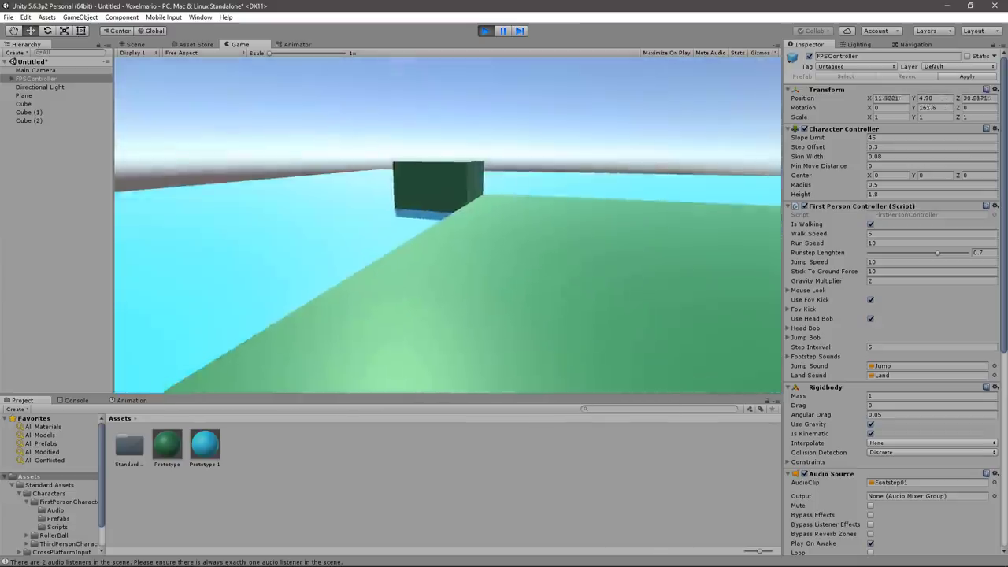
pyautogui.hotkey('shift', 'w')
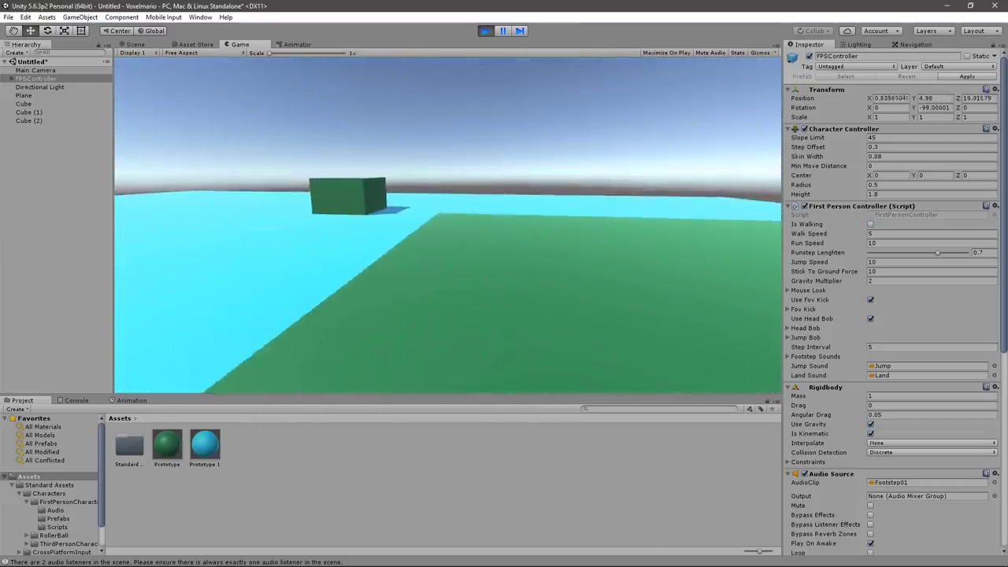
pyautogui.press('w')
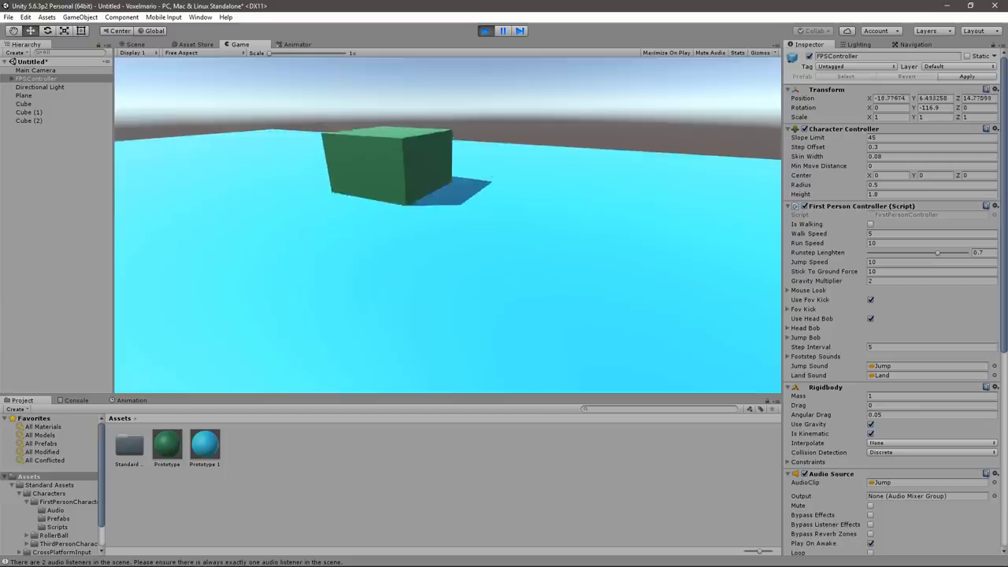
pyautogui.press('w')
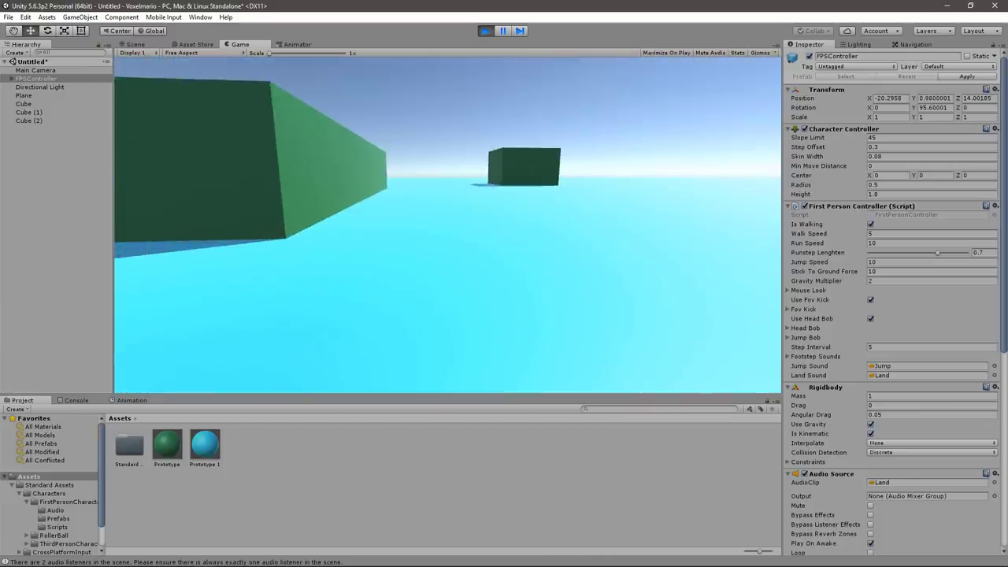
pyautogui.hotkey('shift', 'w')
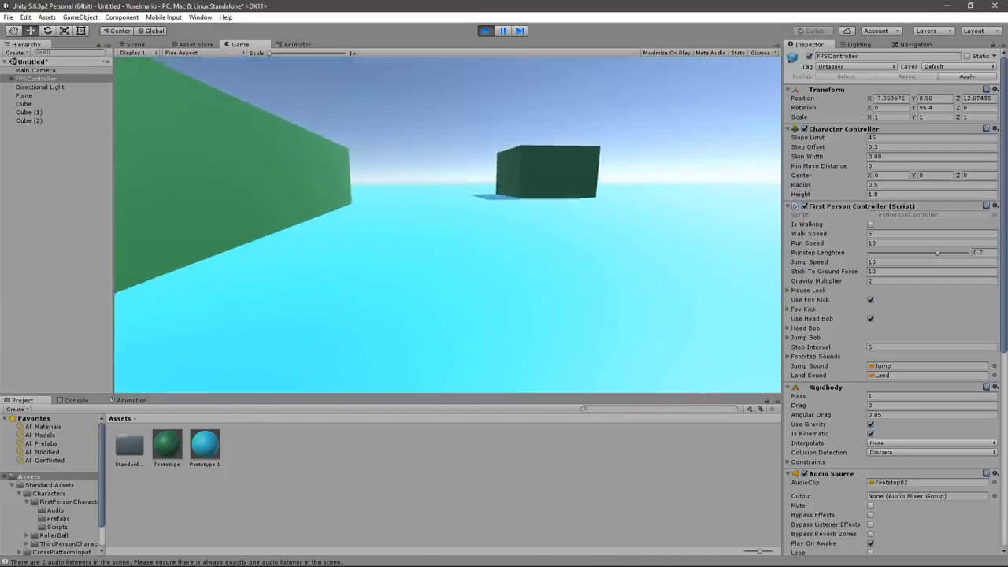
pyautogui.press('w')
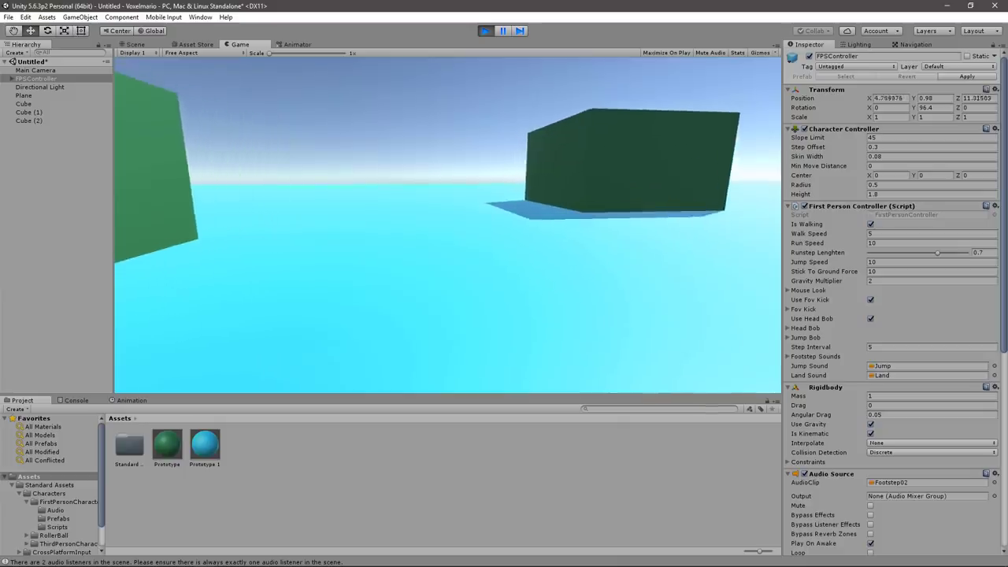
# Keep walking around the scene, then stop the play-test
pyautogui.hotkey('alt', 'Tab')
pyautogui.hotkey('alt', 'Tab')
pyautogui.hotkey('alt', 'Tab')
pyautogui.hotkey('alt', 'Tab')
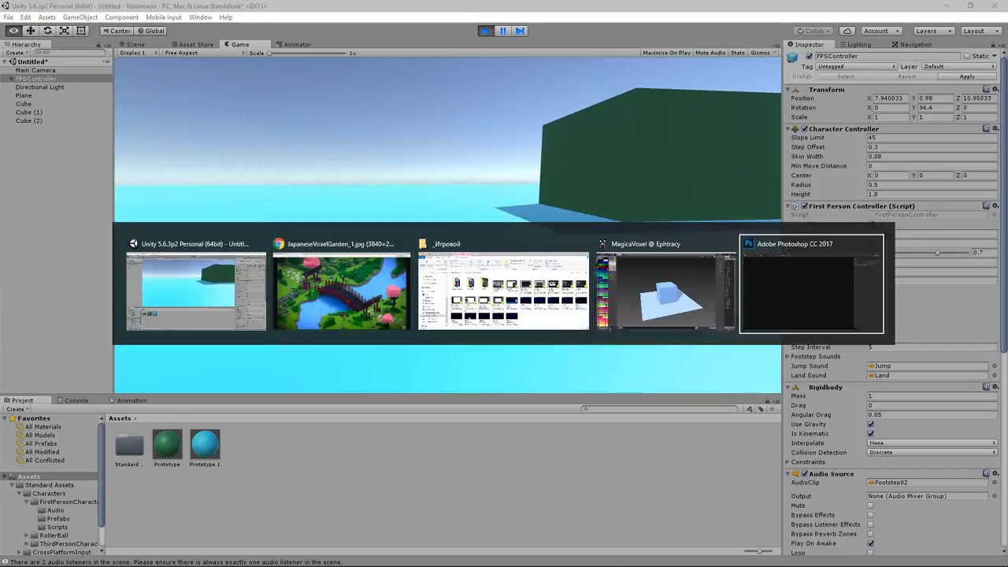
pyautogui.hotkey('alt', 'Tab')
pyautogui.hotkey('alt', 'Tab')
pyautogui.hotkey('alt', 'Tab')
pyautogui.hotkey('alt', 'Tab')
pyautogui.hotkey('alt', 'Tab')
pyautogui.hotkey('alt', 'Tab')
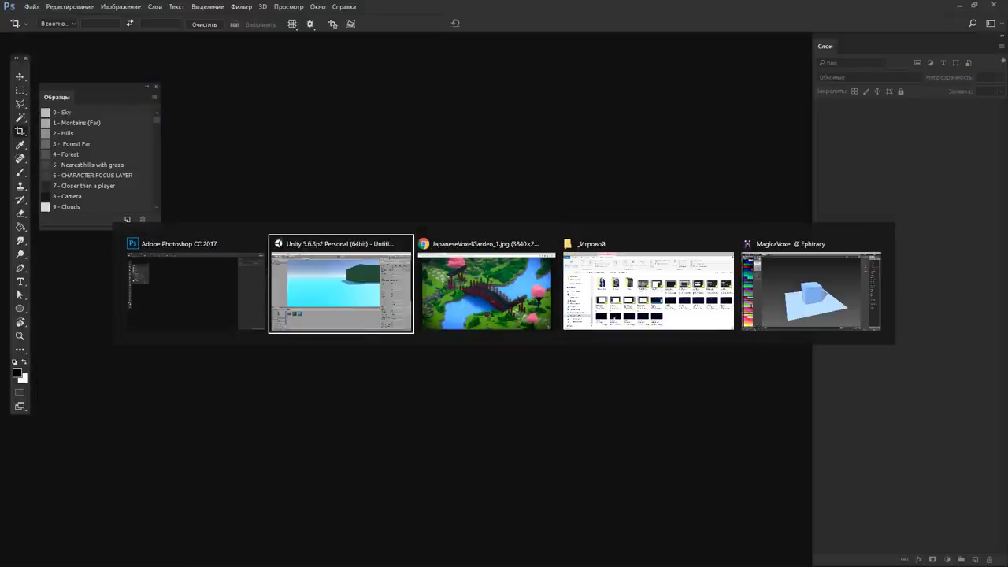
pyautogui.press('w')
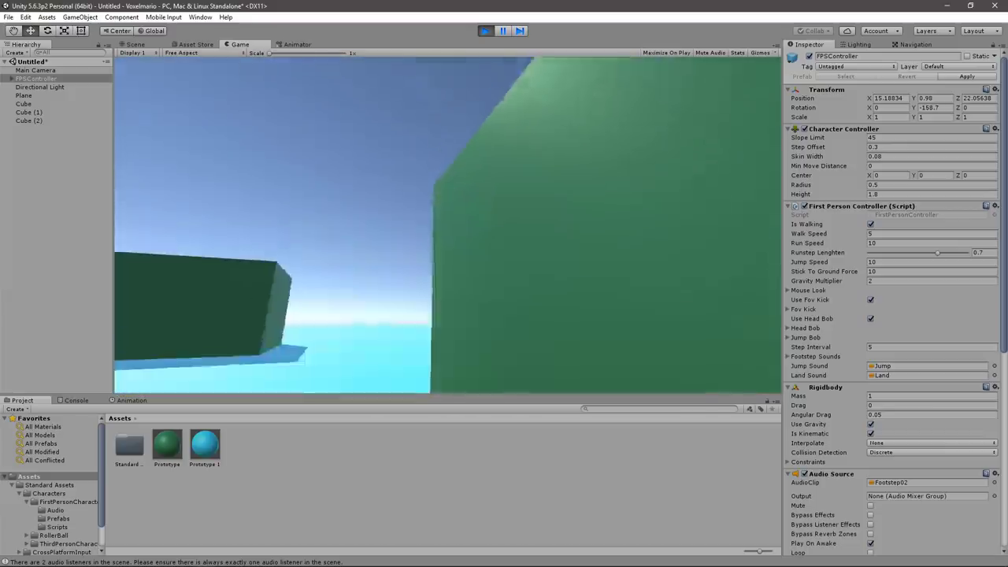
pyautogui.press('w')
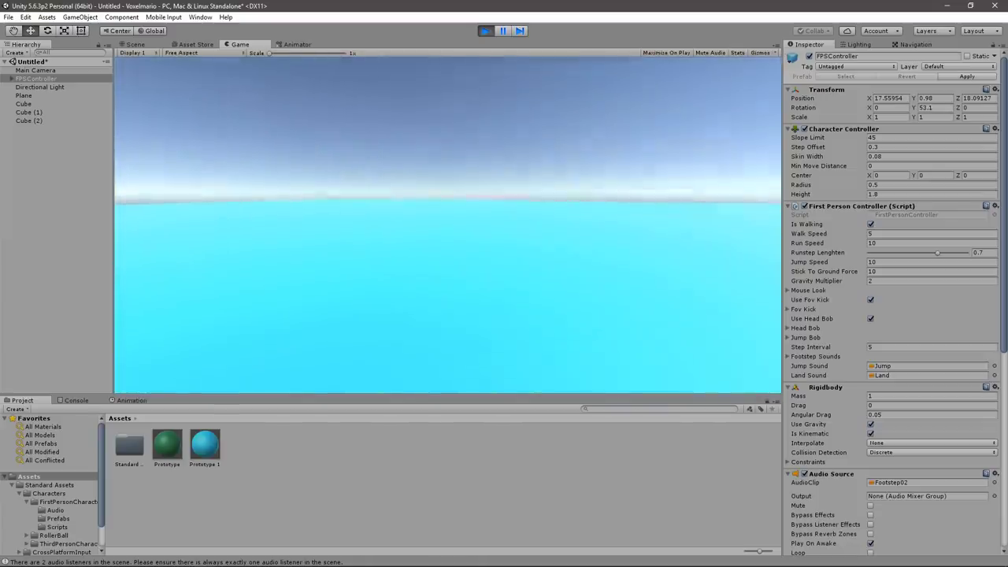
pyautogui.hotkey('ctrl', 'p')
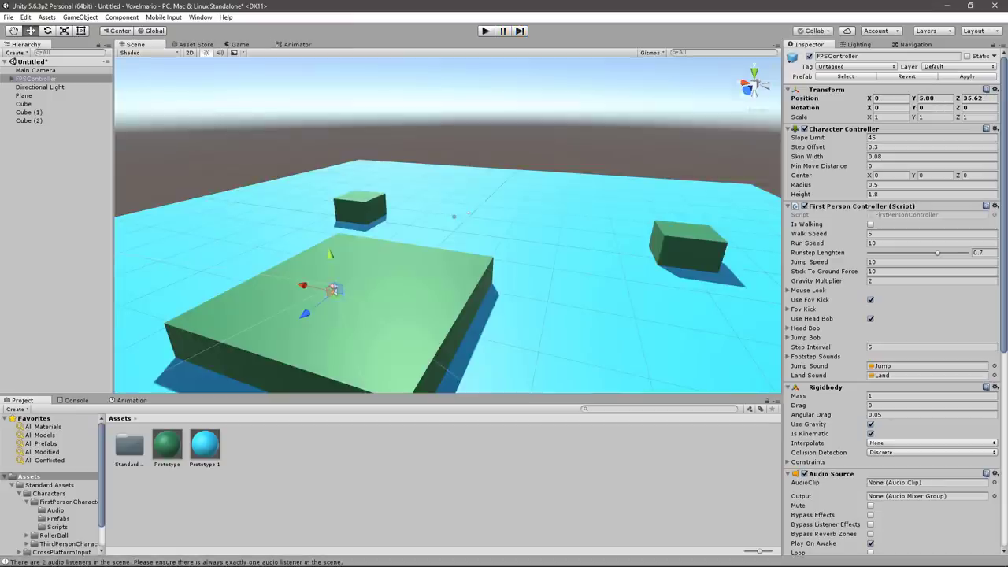
pyautogui.press('Up')
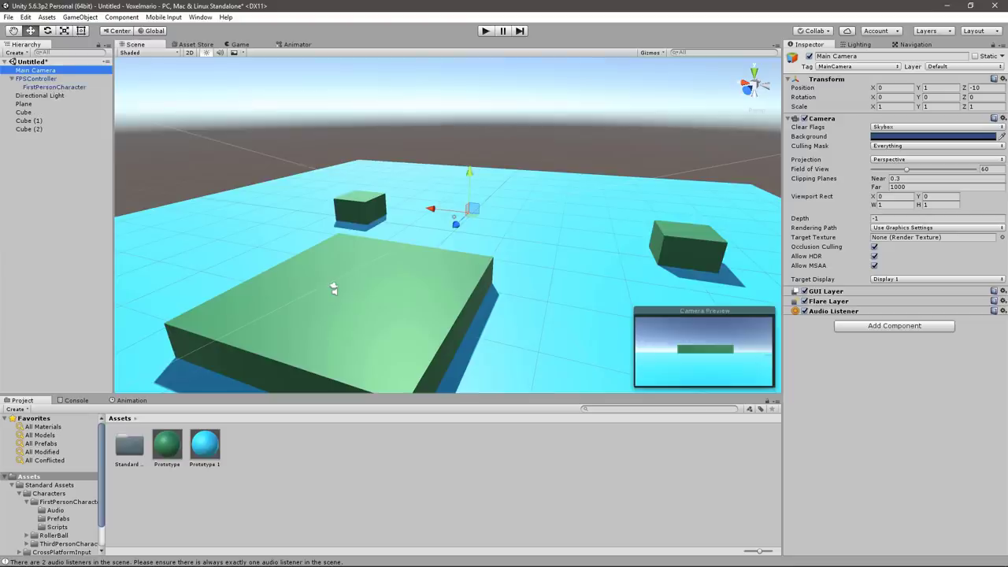
pyautogui.press('Down')
pyautogui.press('Down')
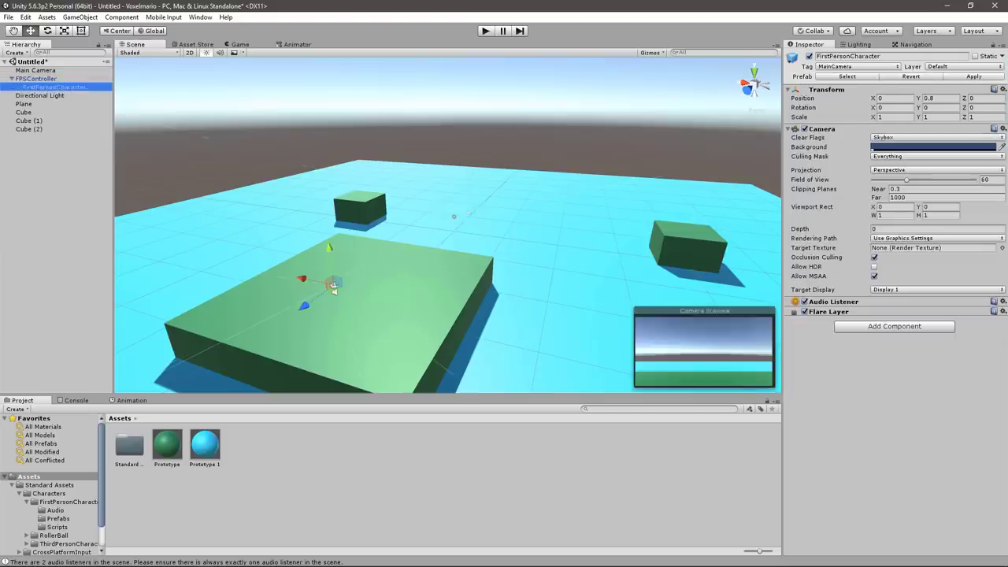
pyautogui.press('Up')
pyautogui.press('Up')
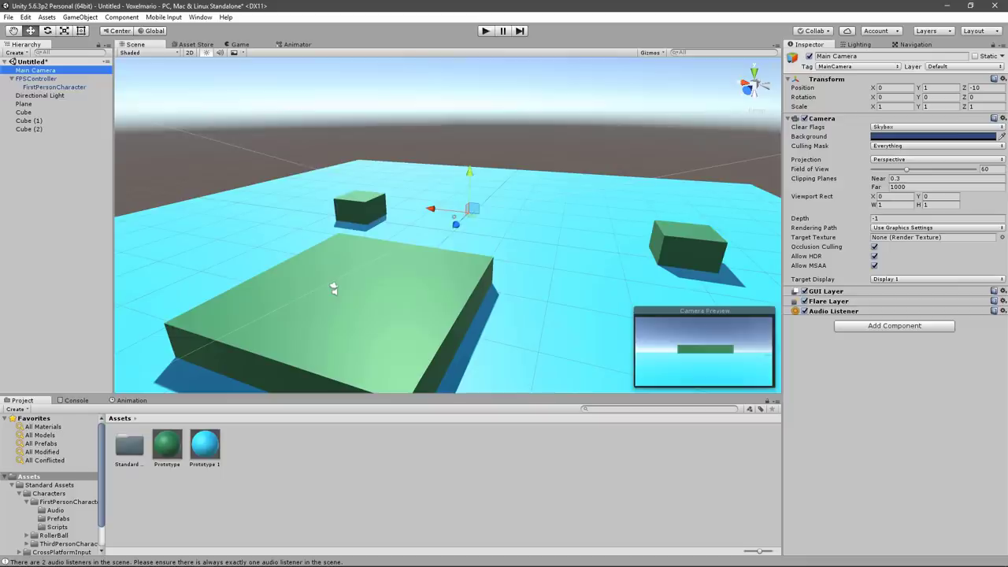
pyautogui.press('Down')
pyautogui.press('Down')
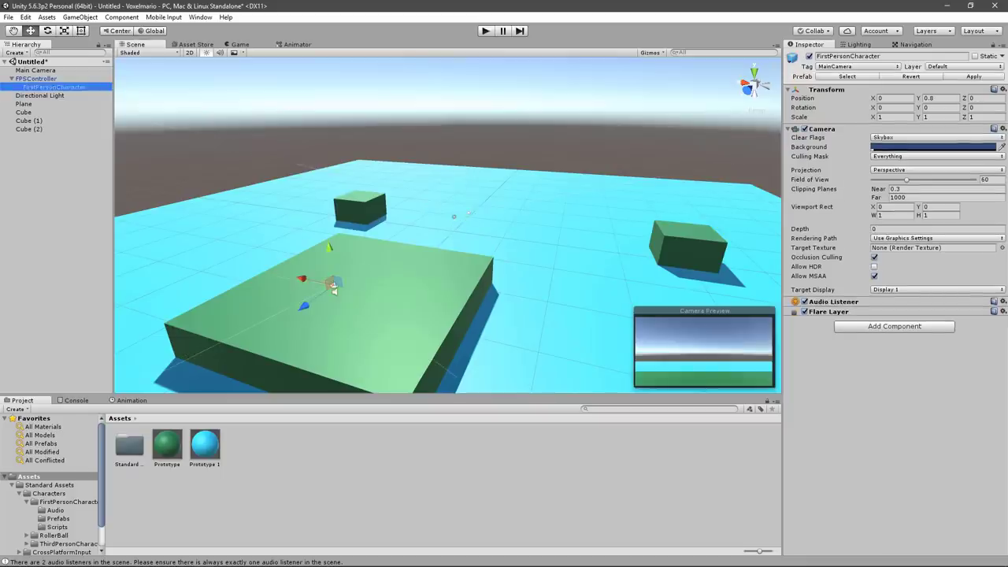
pyautogui.click(858, 66)
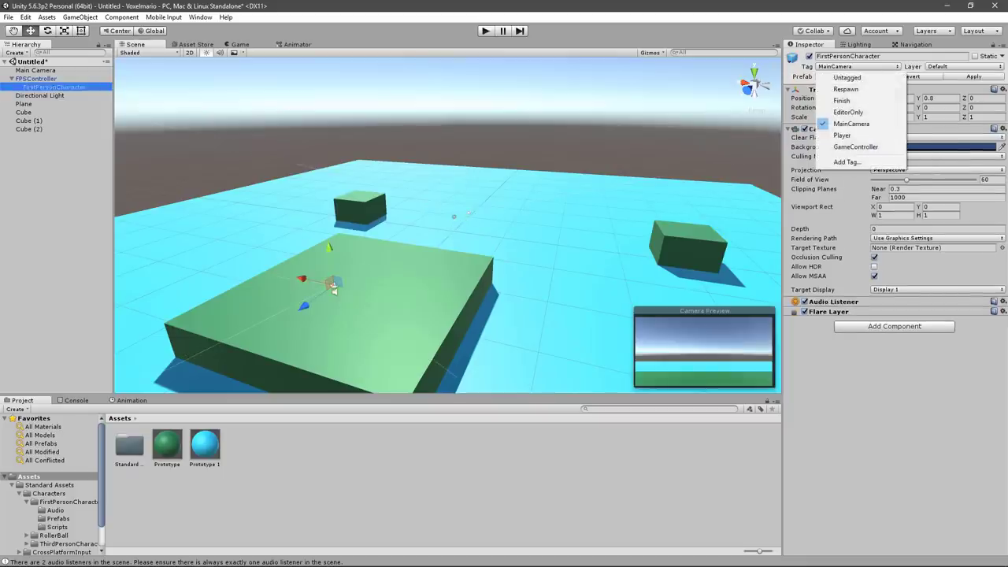
pyautogui.press('Escape')
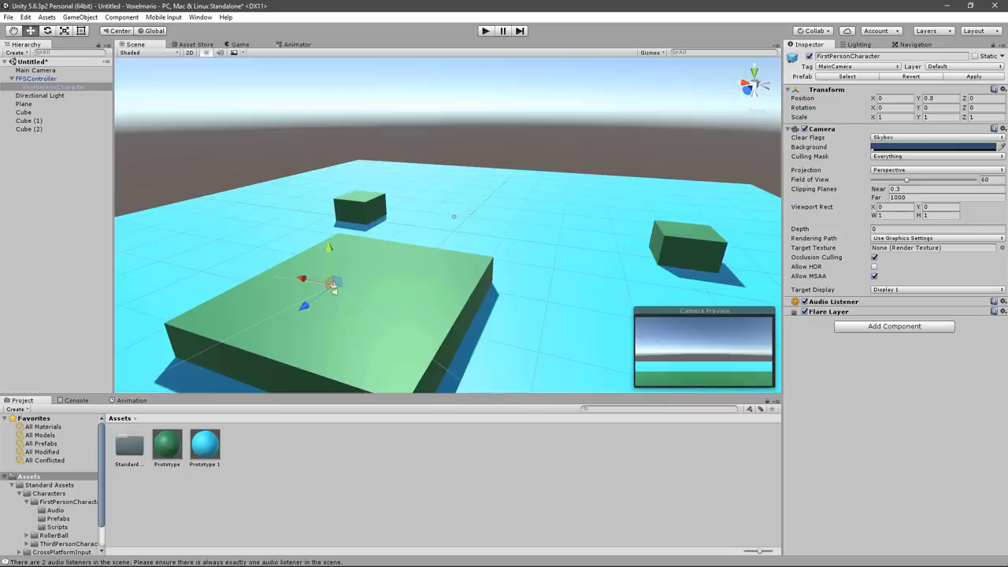
# Remove the Audio Listener component from Main Camera and read the Console warning
pyautogui.click(35, 70)
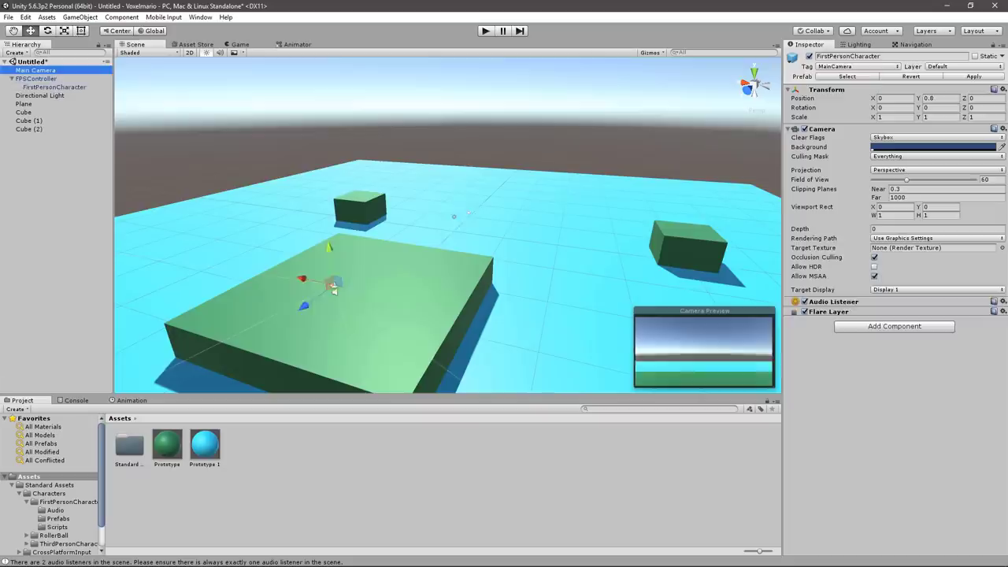
pyautogui.click(1004, 311)
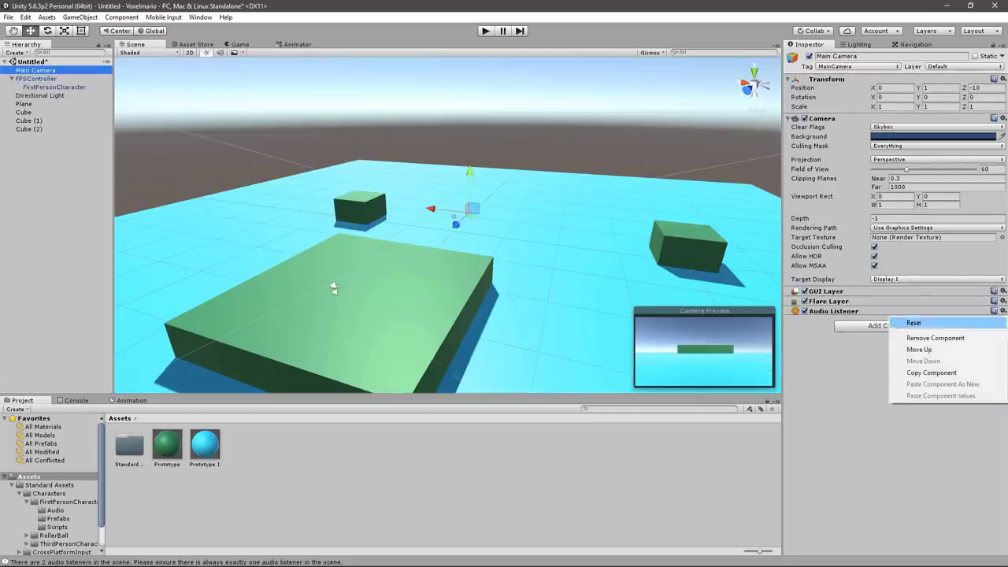
pyautogui.click(921, 336)
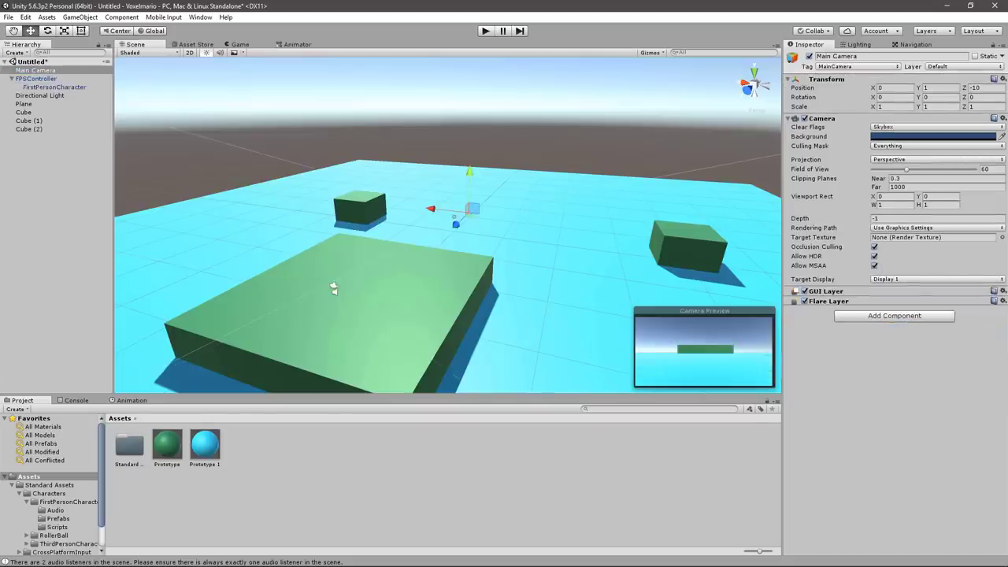
pyautogui.hotkey('ctrl', 'shift', 'c')
pyautogui.press('Down')
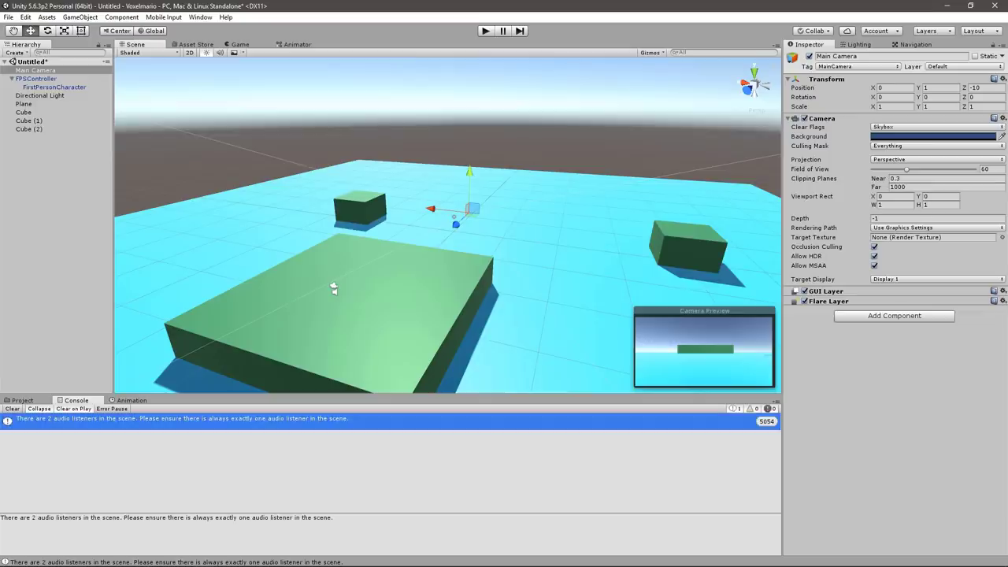
# Run a short play-test of the scene and stop it
pyautogui.hotkey('ctrl', 'p')
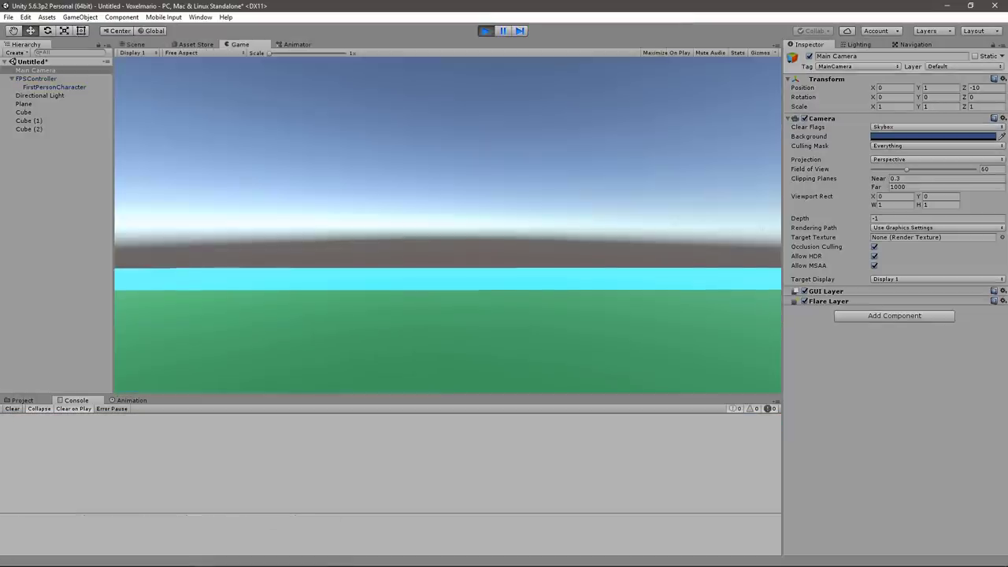
pyautogui.hotkey('ctrl', 'p')
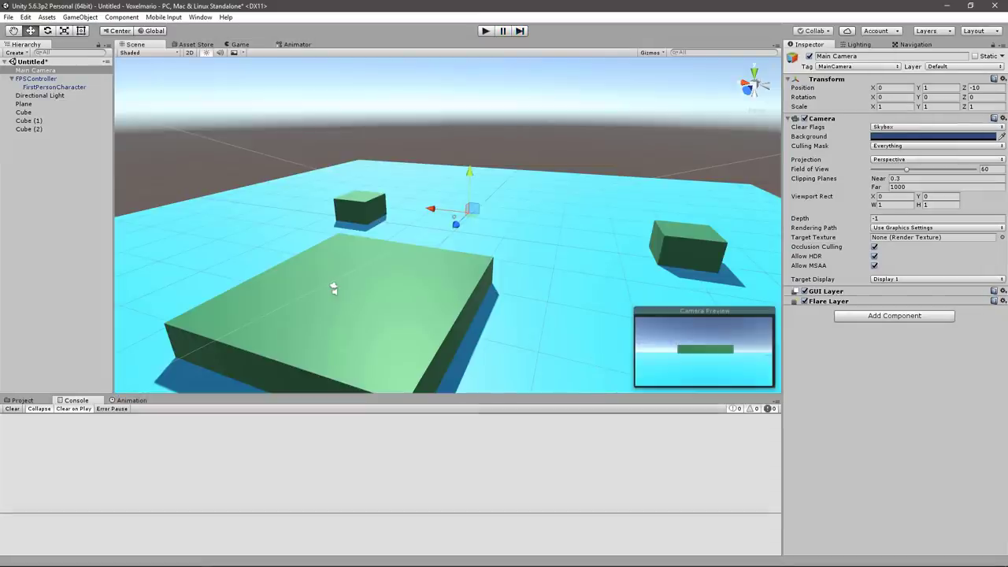
pyautogui.rightClick(63, 70)
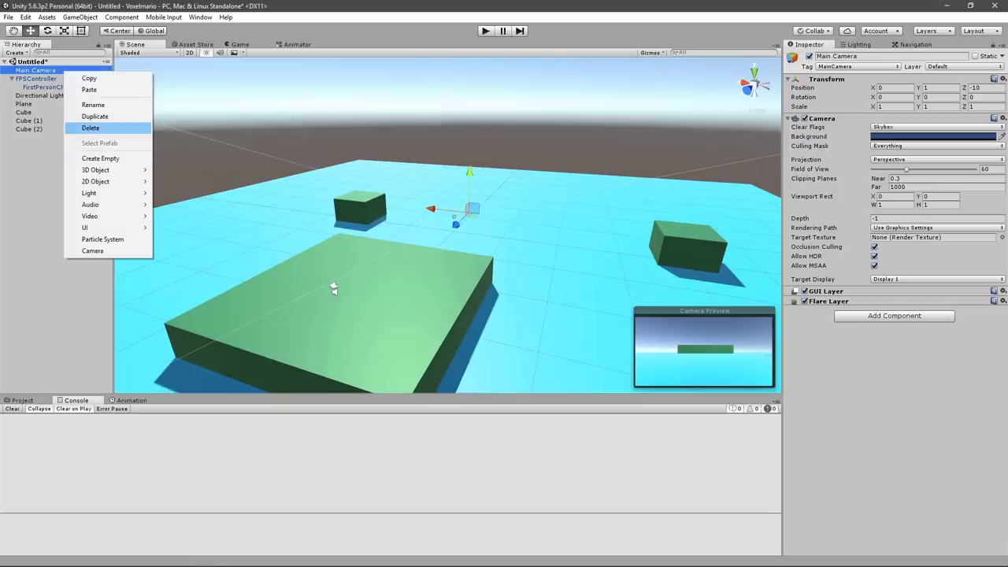
# Delete the Main Camera and save the scene as TestScene
pyautogui.click(91, 127)
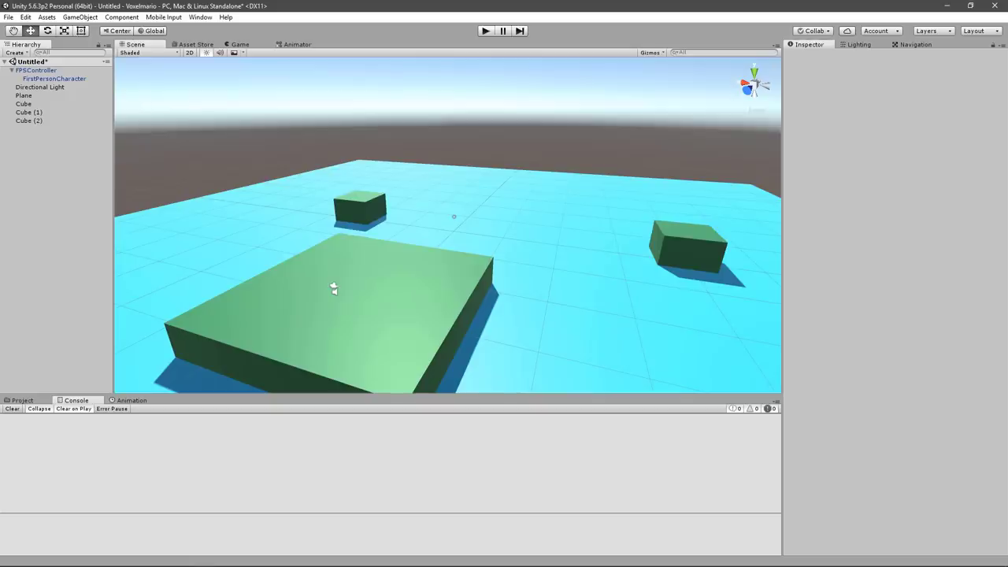
pyautogui.hotkey('alt', 'f')
pyautogui.press('Right')
pyautogui.press('Left')
pyautogui.press('Down')
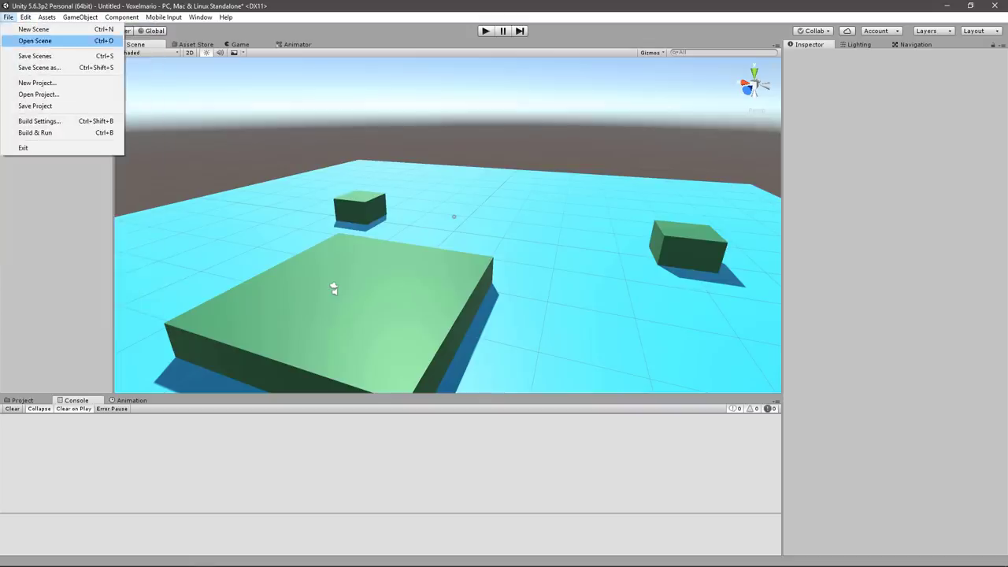
pyautogui.press('Down')
pyautogui.press('Down')
pyautogui.press('Return')
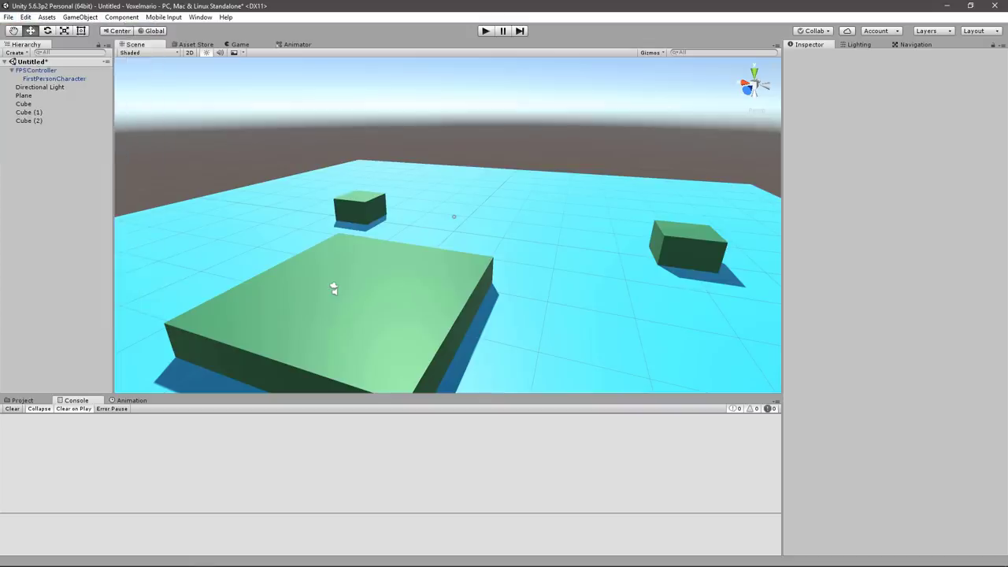
pyautogui.write('Te')
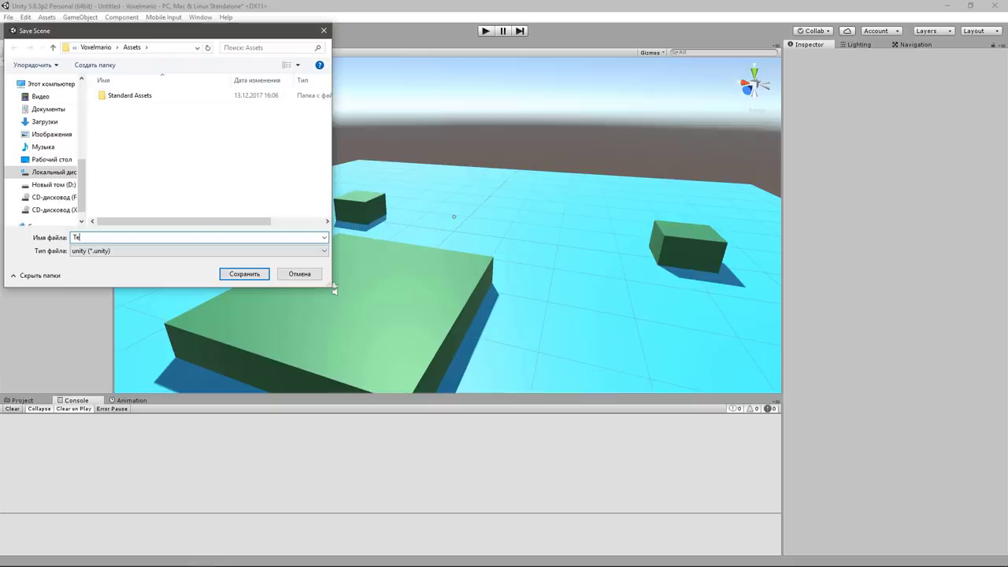
pyautogui.write('stScen')
pyautogui.write('e')
pyautogui.press('Return')
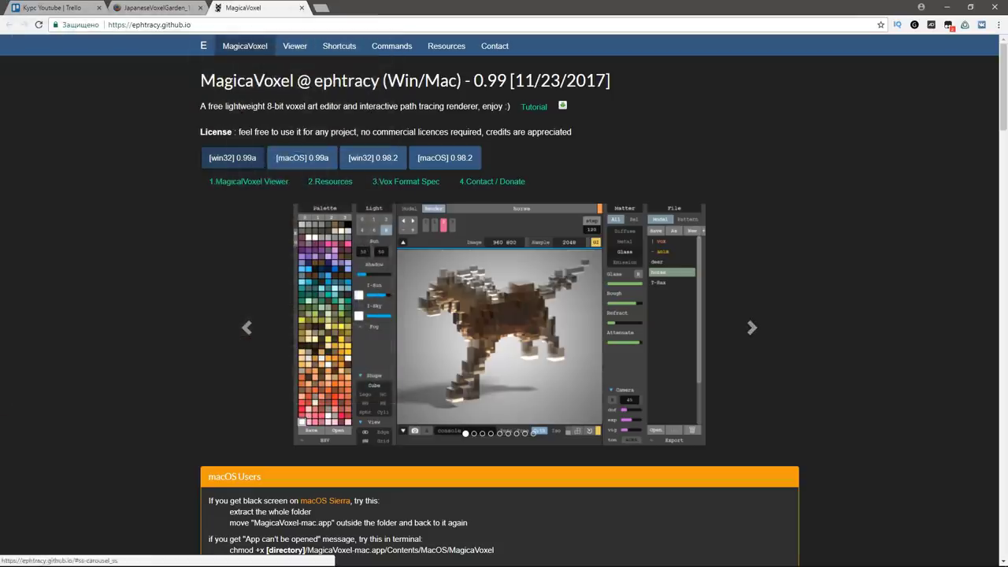
# Scroll the MagicaVoxel 0.99 download page down to the Update Log and back up
pyautogui.scroll(-2, 501, 311)
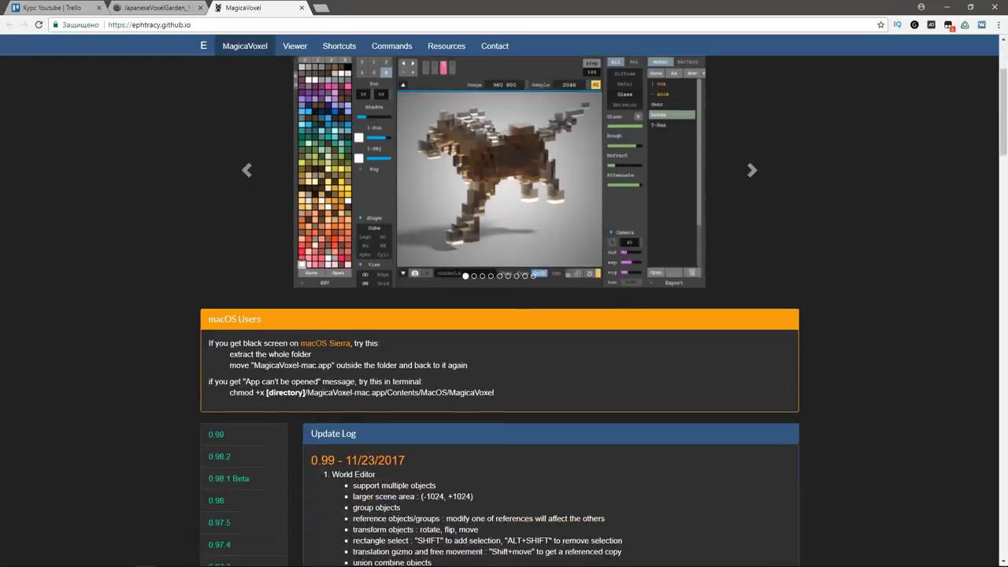
pyautogui.scroll(2, 500, 311)
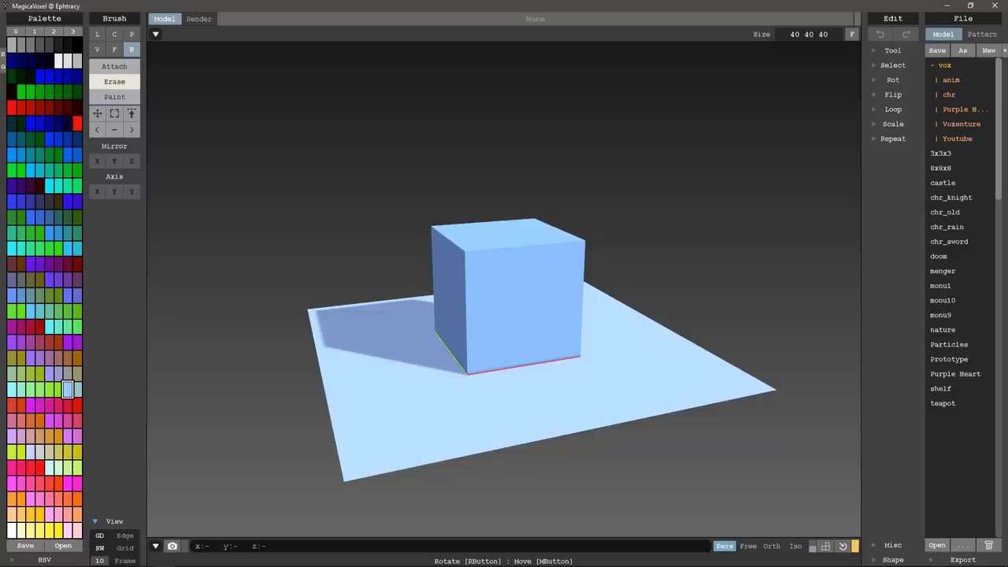
# Browse the Purple Heart samples Environ, Tree02, Robor, Moving Platform, Mountains and logo
pyautogui.moveTo(473, 299)
pyautogui.mouseDown(button='right')
pyautogui.moveTo(523, 275)
pyautogui.moveTo(488, 291)
pyautogui.mouseUp(button='right')
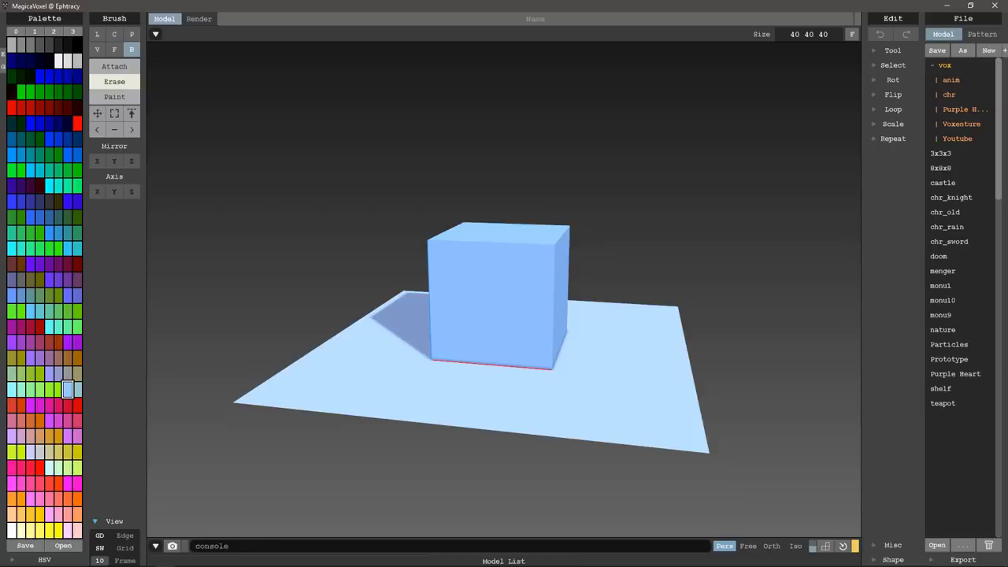
pyautogui.click(957, 109)
pyautogui.click(957, 109)
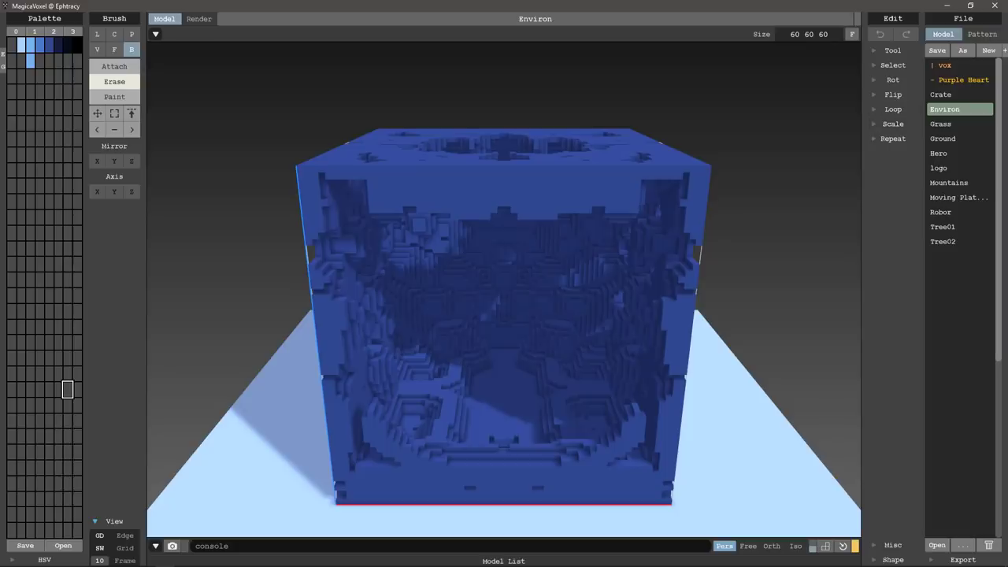
pyautogui.click(943, 241)
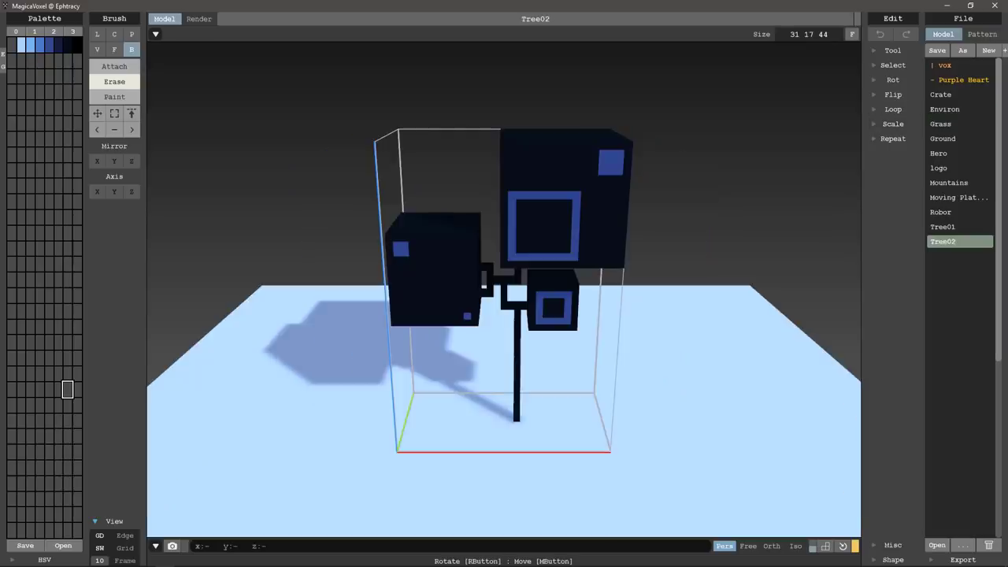
pyautogui.moveTo(484, 280)
pyautogui.mouseDown(button='right')
pyautogui.moveTo(476, 261)
pyautogui.moveTo(465, 261)
pyautogui.moveTo(488, 280)
pyautogui.moveTo(473, 275)
pyautogui.moveTo(512, 276)
pyautogui.mouseUp(button='right')
pyautogui.click(941, 212)
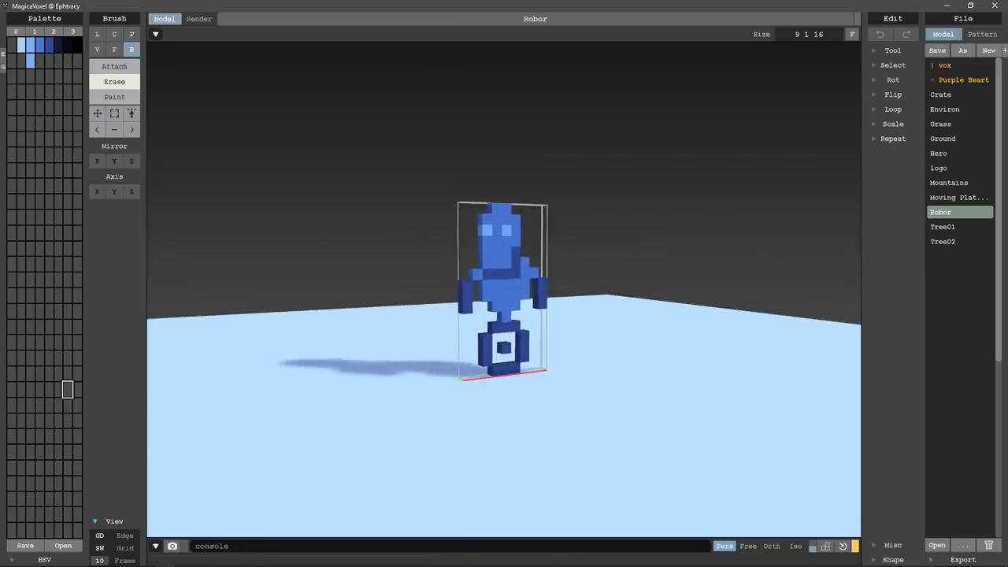
pyautogui.click(957, 197)
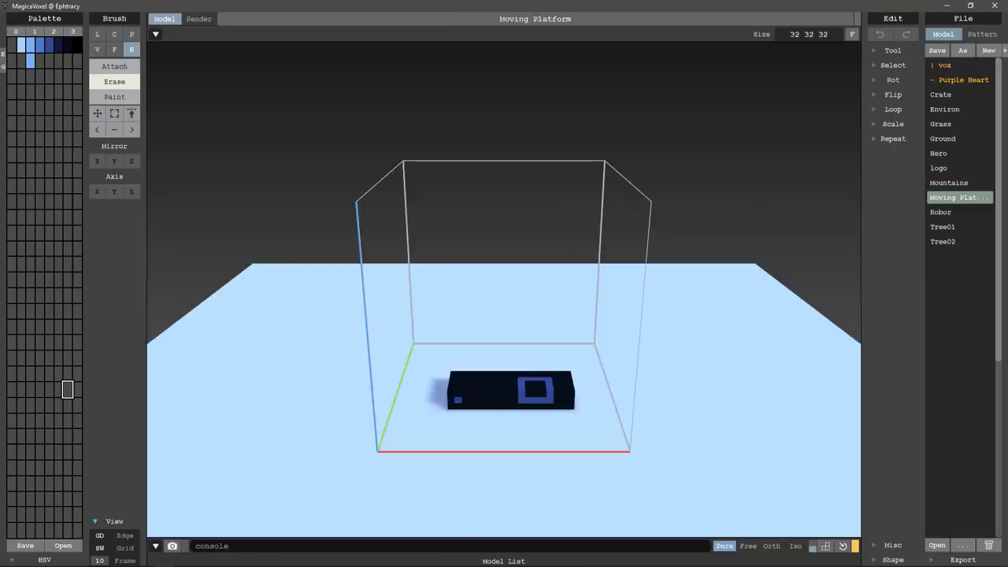
pyautogui.click(949, 183)
pyautogui.click(939, 168)
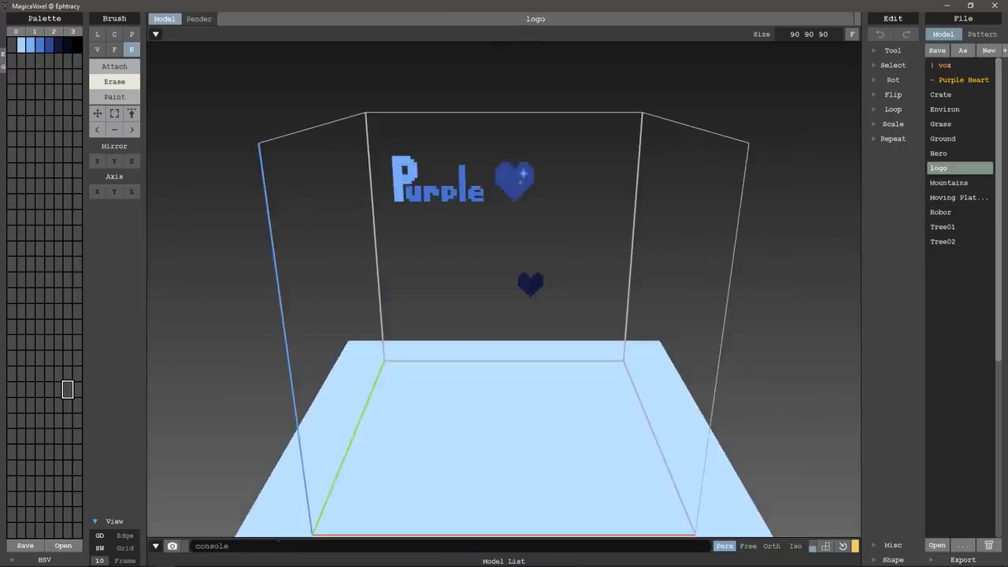
# Look through the Hero, Ground, Grass, Environ and Crate sample models
pyautogui.click(938, 152)
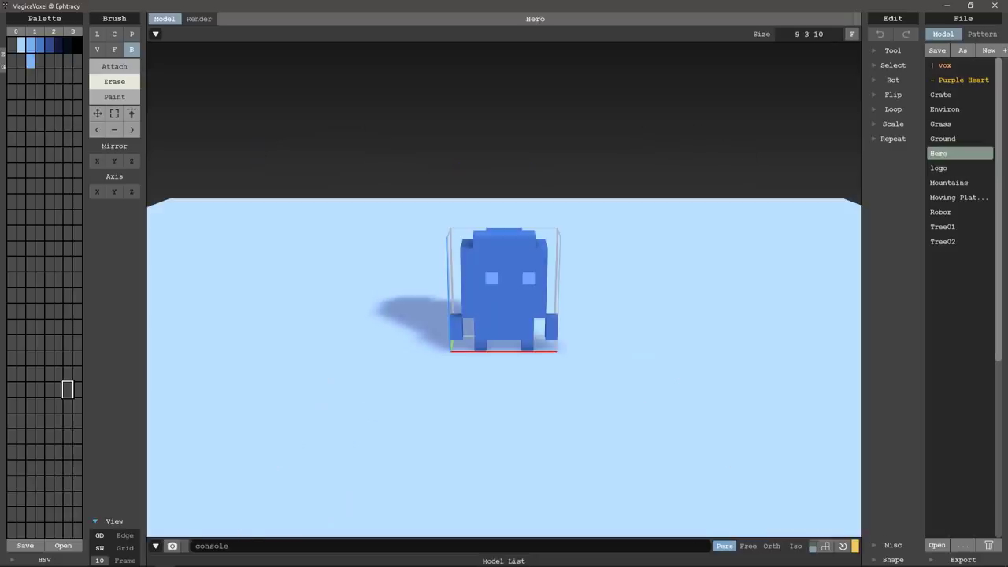
pyautogui.click(943, 138)
pyautogui.click(940, 123)
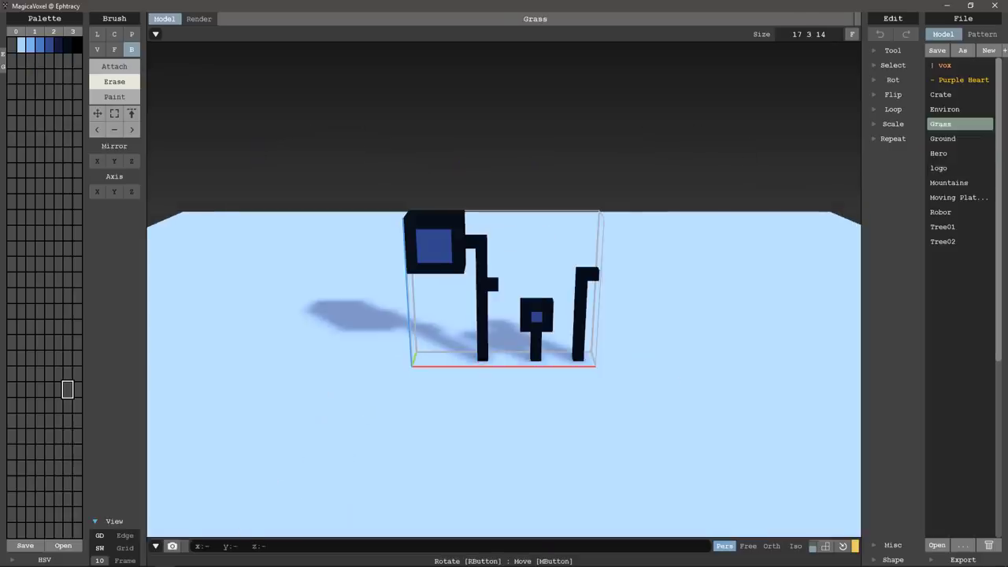
pyautogui.moveTo(504, 315); pyautogui.dragTo(425, 347, button='right')
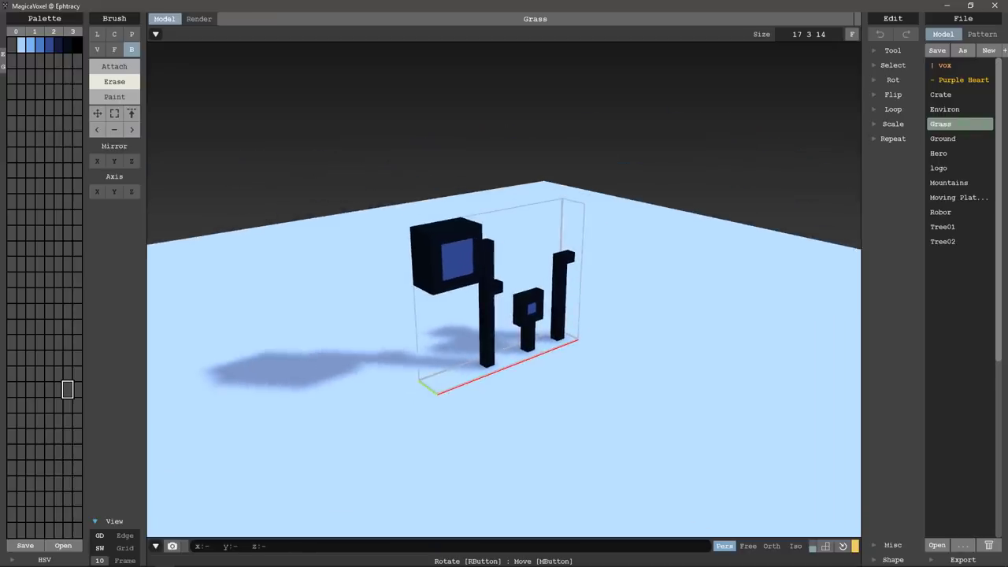
pyautogui.click(945, 109)
pyautogui.click(940, 95)
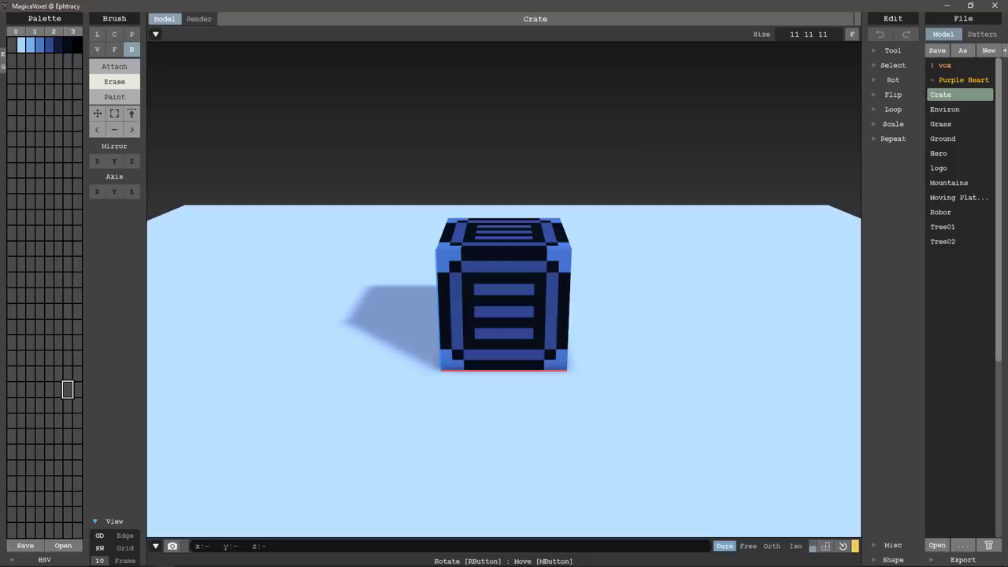
# Replace Crate with a new plain 11×11×11 model and return to the vox folder
pyautogui.hotkey('ctrl', 'n')
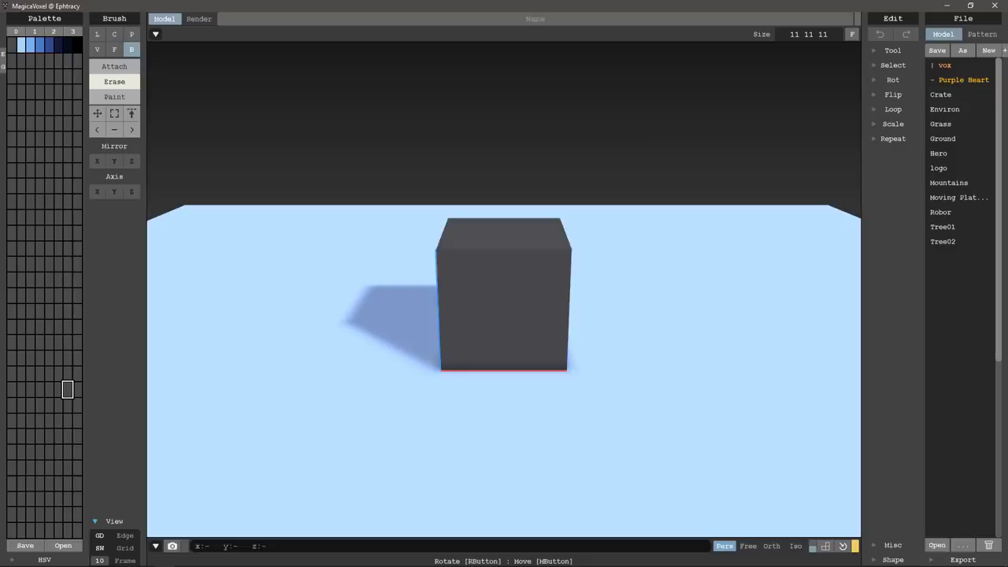
pyautogui.click(944, 64)
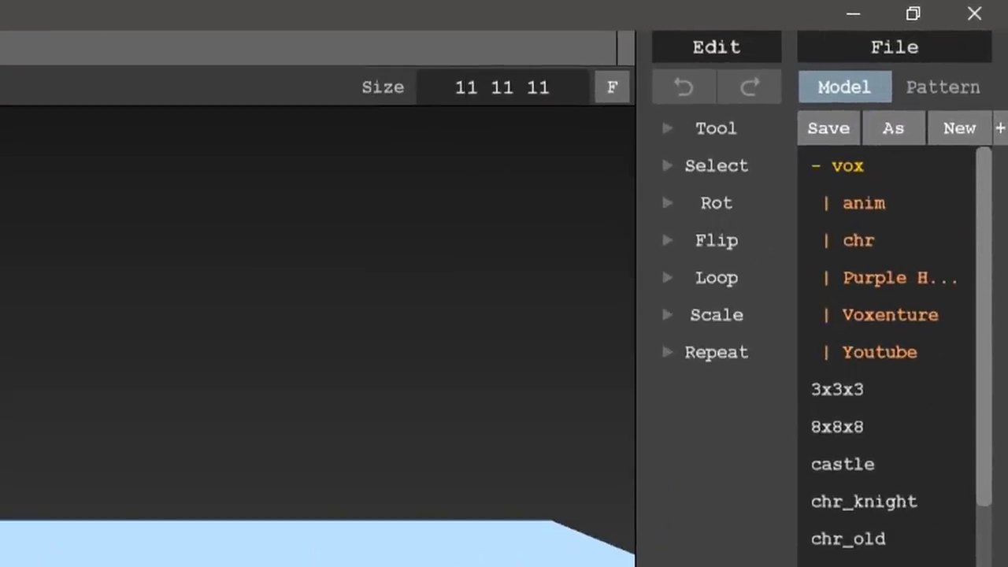
pyautogui.moveTo(455, 87); pyautogui.dragTo(552, 87)
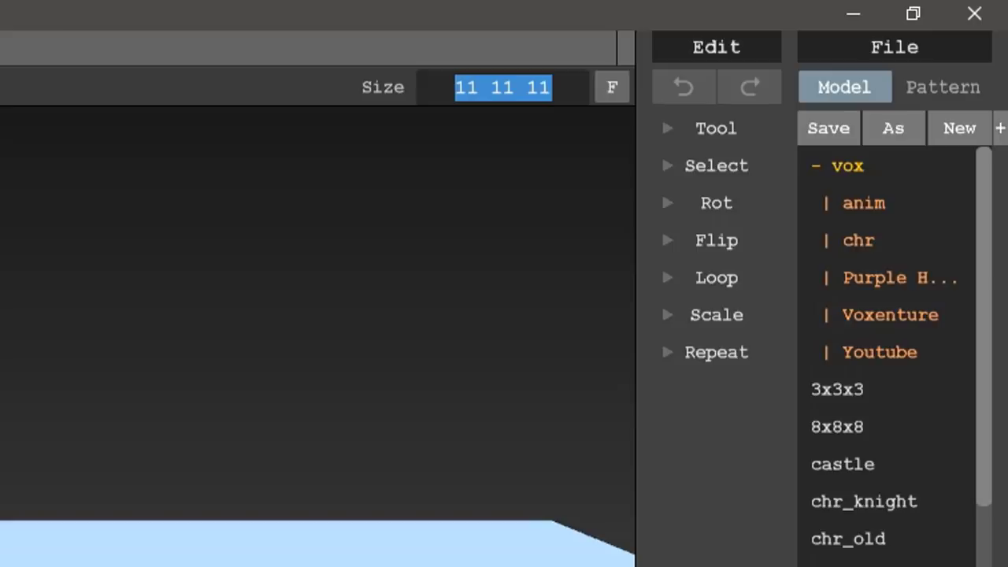
# Resize the model volume to 60 60 60
pyautogui.write('60 60')
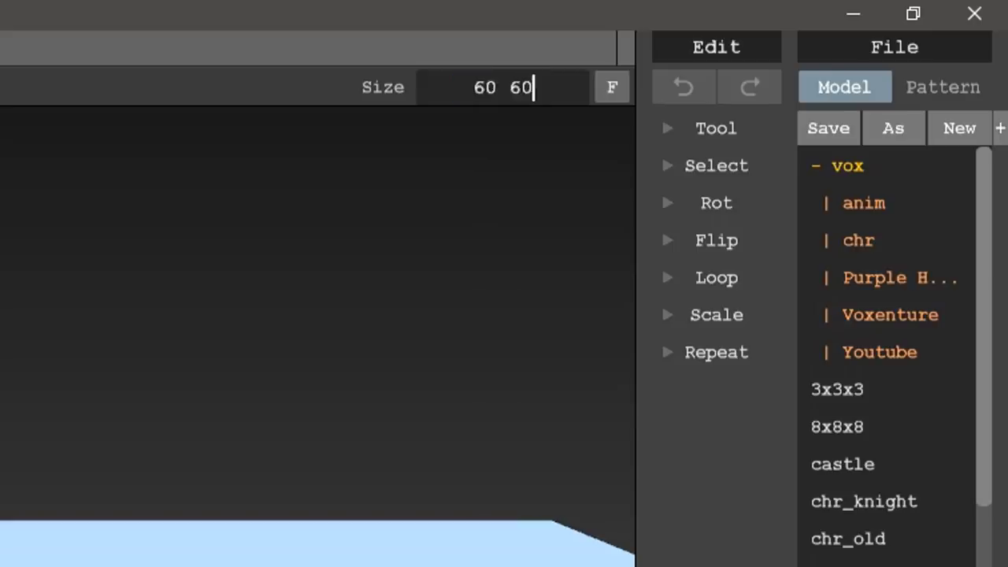
pyautogui.write(' 60')
pyautogui.press('Return')
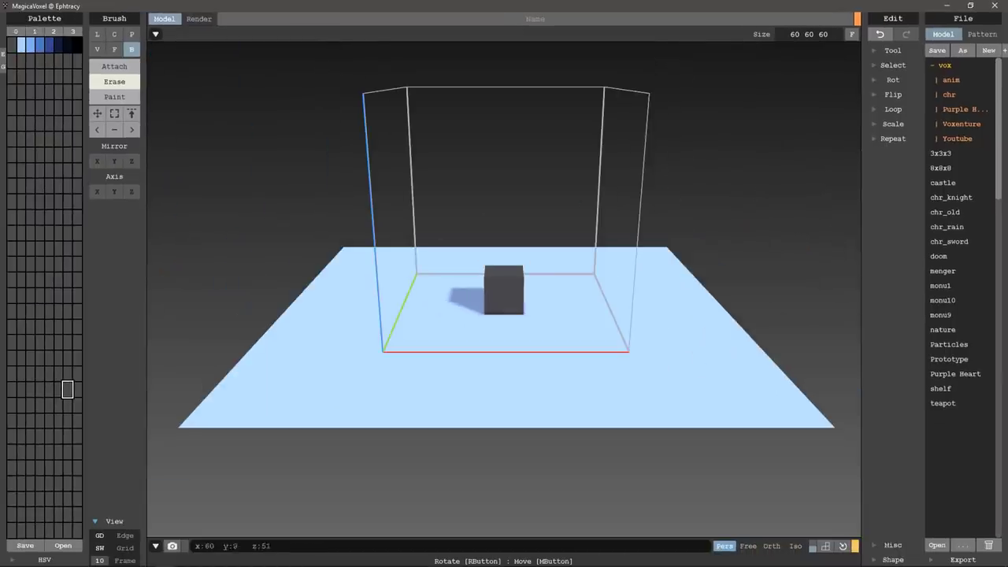
pyautogui.moveTo(482, 216)
pyautogui.mouseDown(button='right')
pyautogui.moveTo(623, 153)
pyautogui.moveTo(545, 175)
pyautogui.mouseUp(button='right')
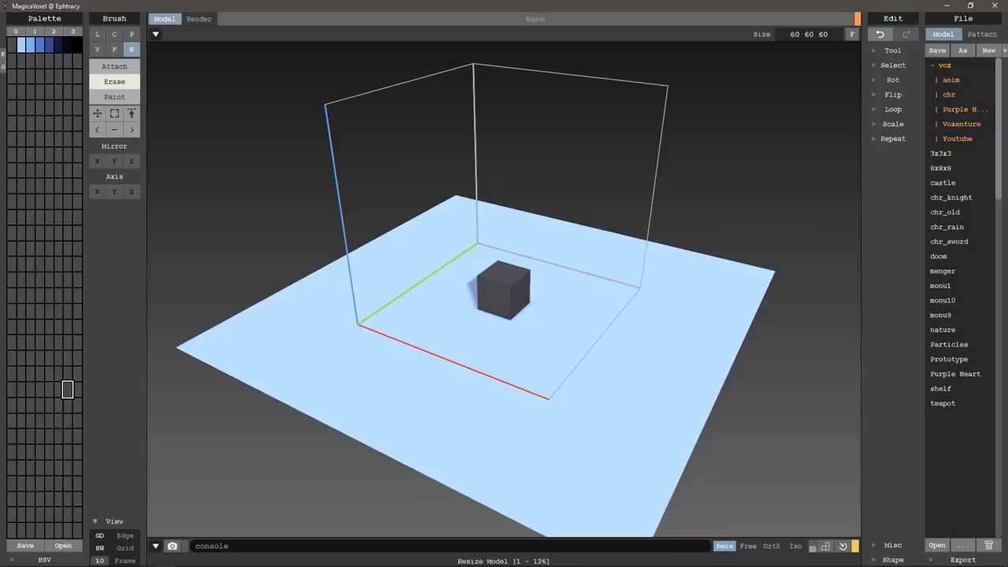
# Enlarge the model size to 128 128 128 so the volume spans the whole floor
pyautogui.click(808, 34)
pyautogui.write('239')
pyautogui.press('BackSpace')
pyautogui.press('BackSpace')
pyautogui.press('BackSpace')
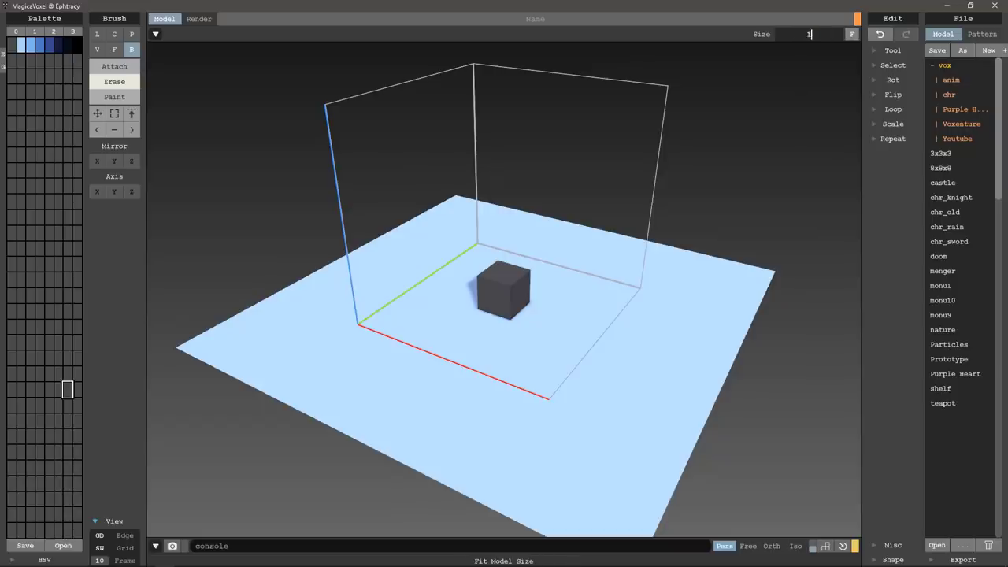
pyautogui.write('128 128 1')
pyautogui.write('28')
pyautogui.press('Return')
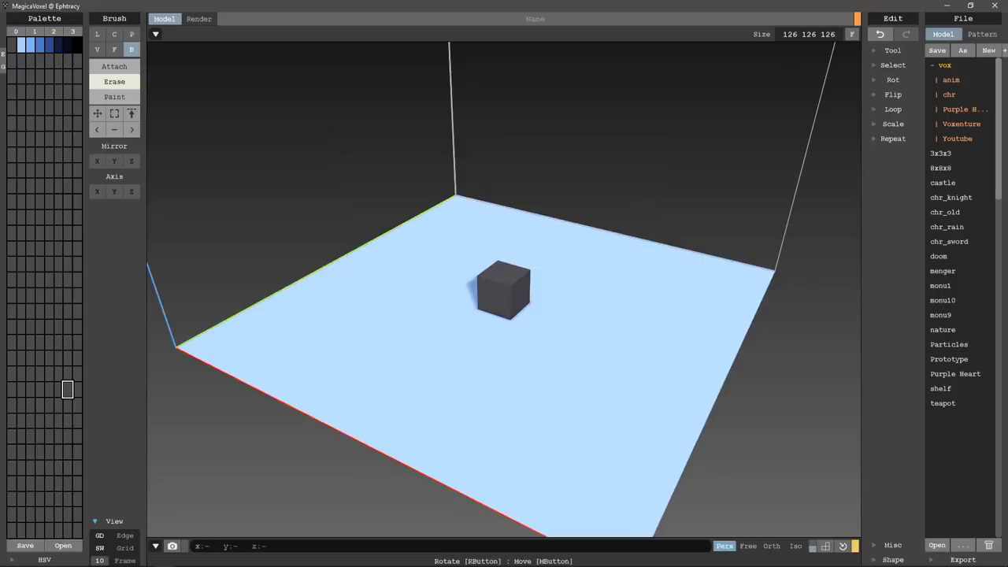
pyautogui.moveTo(670, 166)
pyautogui.mouseDown(button='right')
pyautogui.moveTo(651, 187)
pyautogui.moveTo(685, 165)
pyautogui.moveTo(648, 198)
pyautogui.moveTo(689, 202)
pyautogui.mouseUp(button='right')
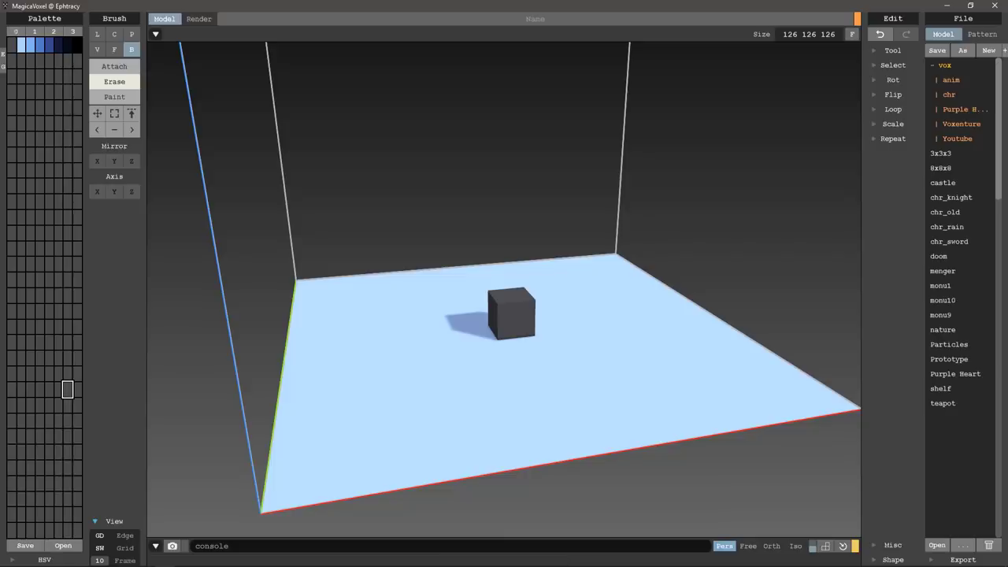
pyautogui.click(15, 31)
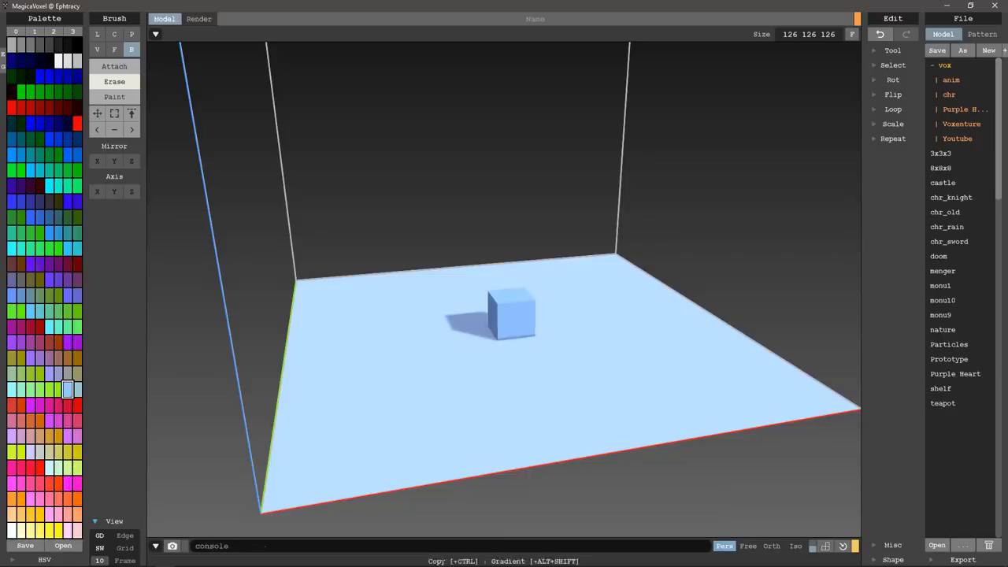
pyautogui.click(35, 31)
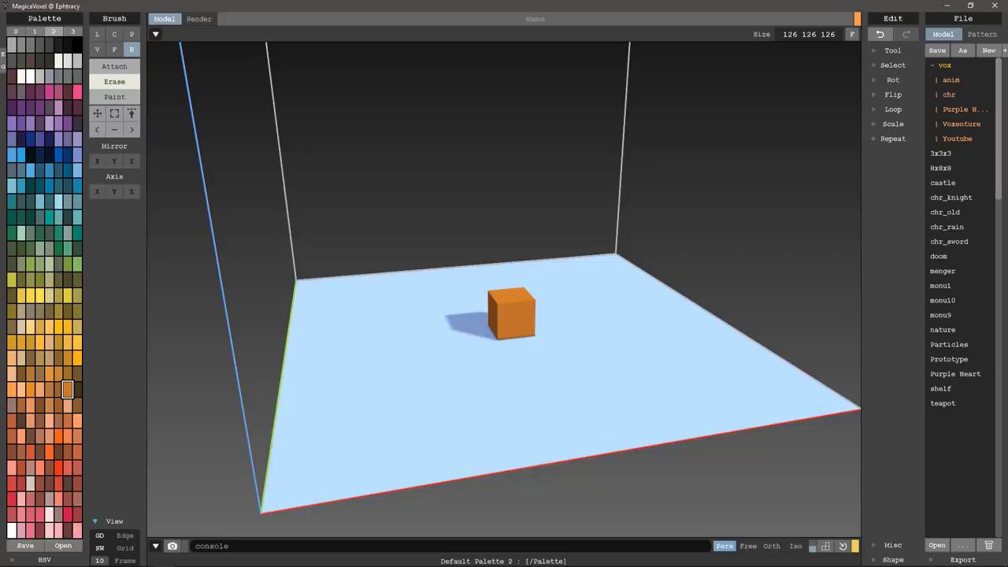
pyautogui.click(53, 30)
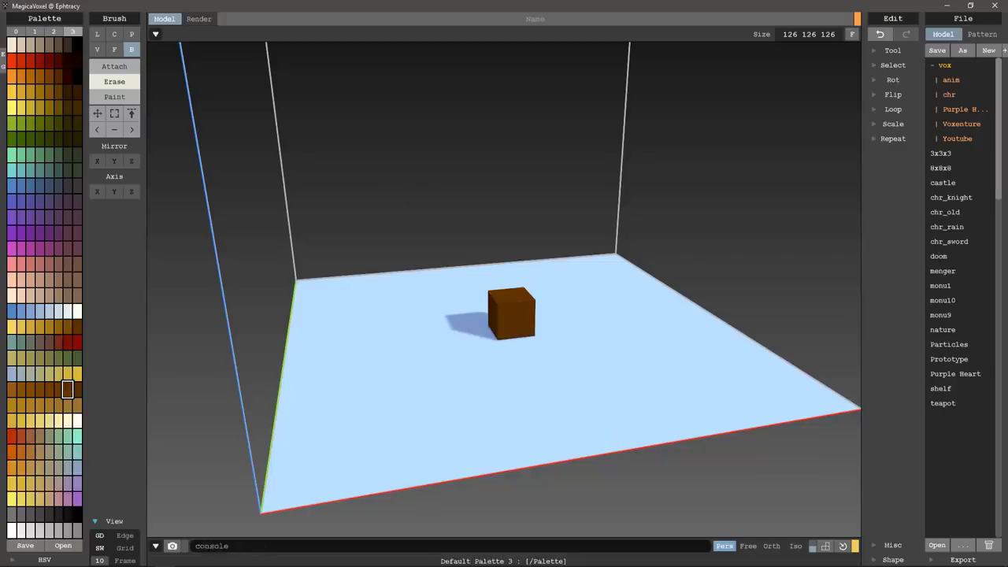
pyautogui.click(72, 31)
pyautogui.click(53, 30)
pyautogui.click(34, 31)
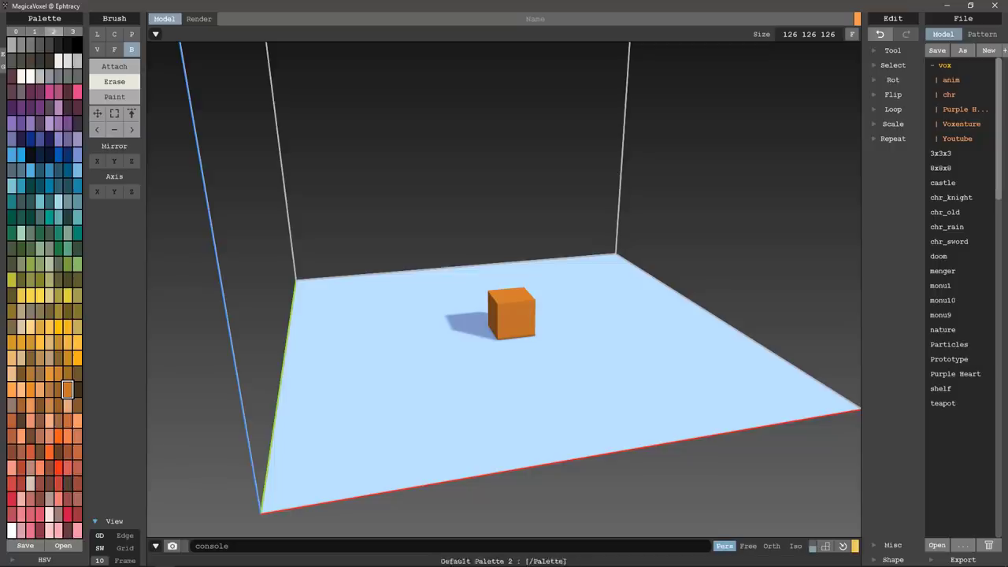
pyautogui.click(54, 32)
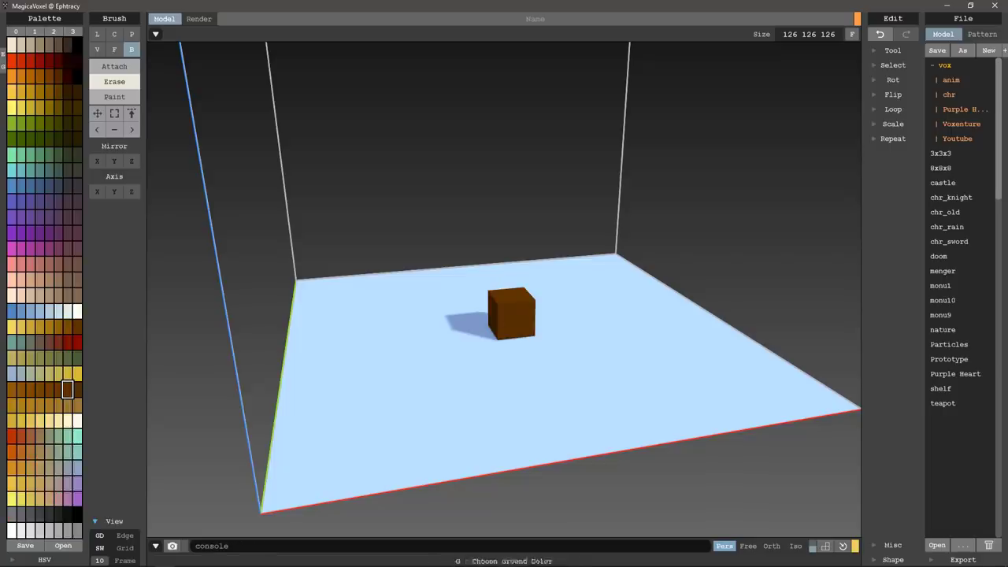
pyautogui.click(34, 32)
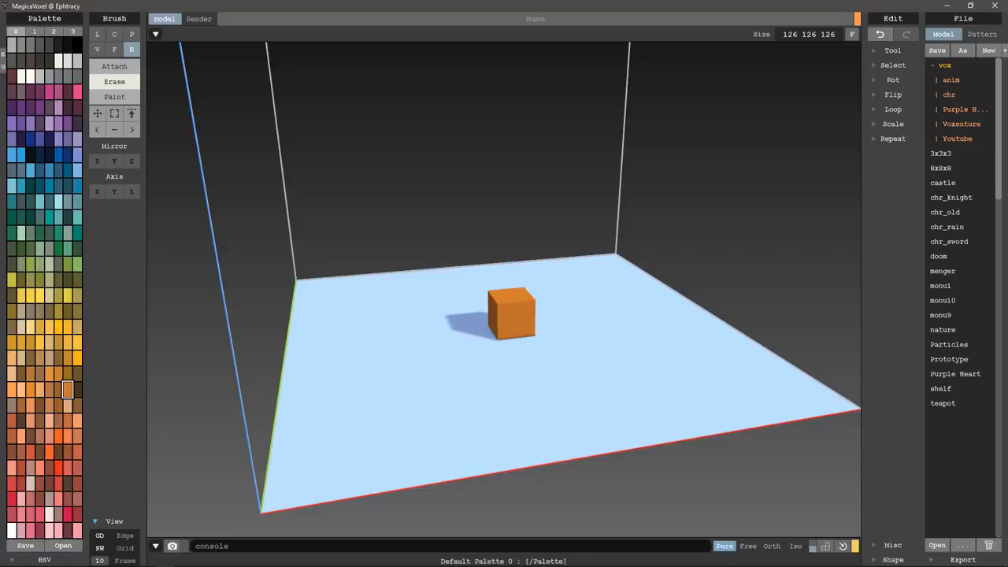
pyautogui.click(14, 32)
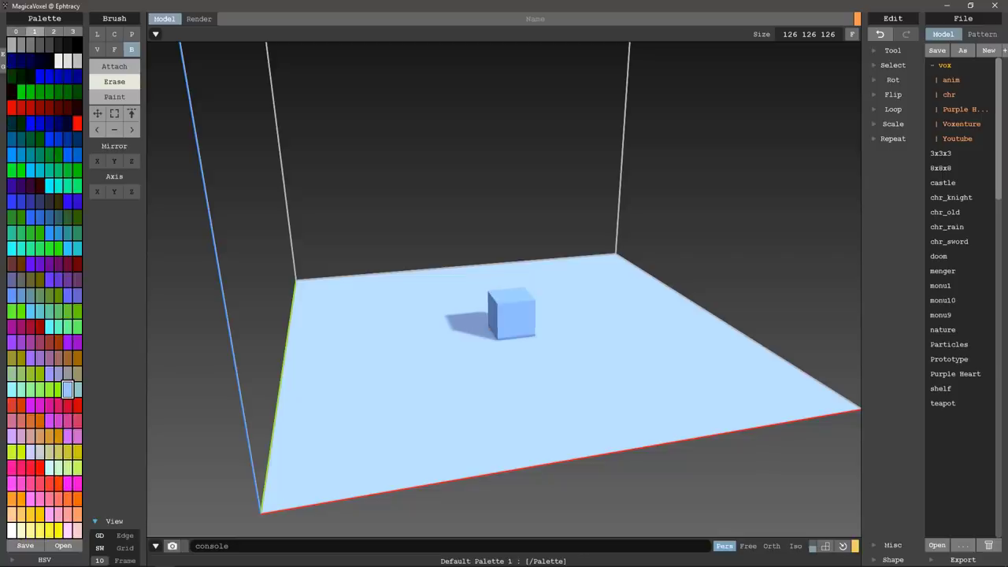
pyautogui.click(73, 31)
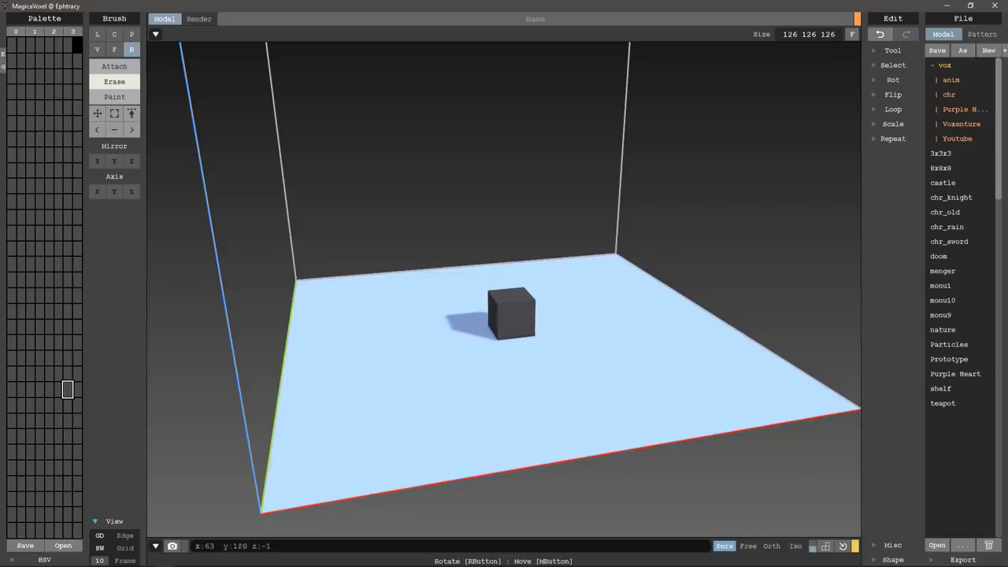
pyautogui.click(35, 31)
pyautogui.click(16, 32)
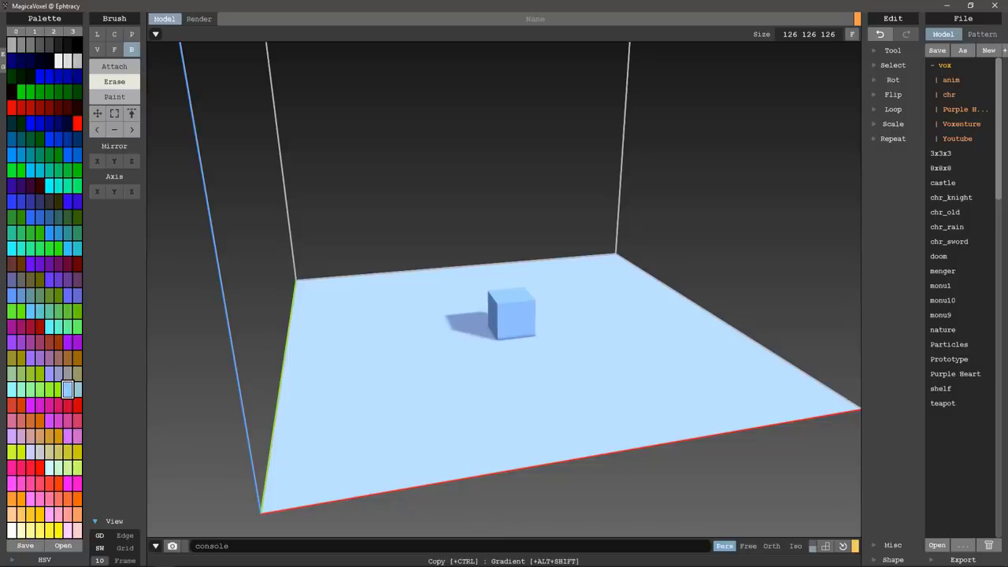
pyautogui.click(34, 32)
pyautogui.click(54, 31)
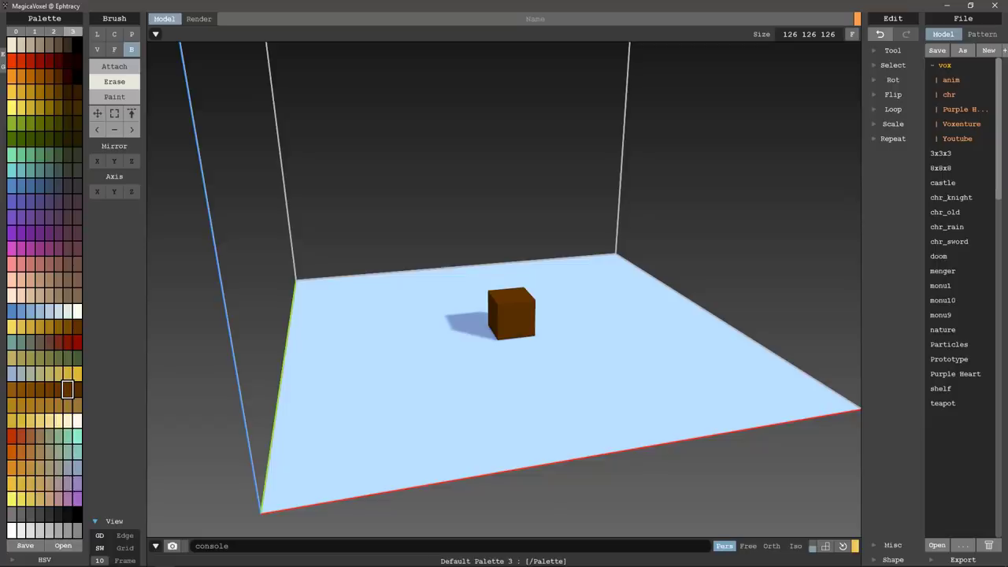
pyautogui.click(72, 31)
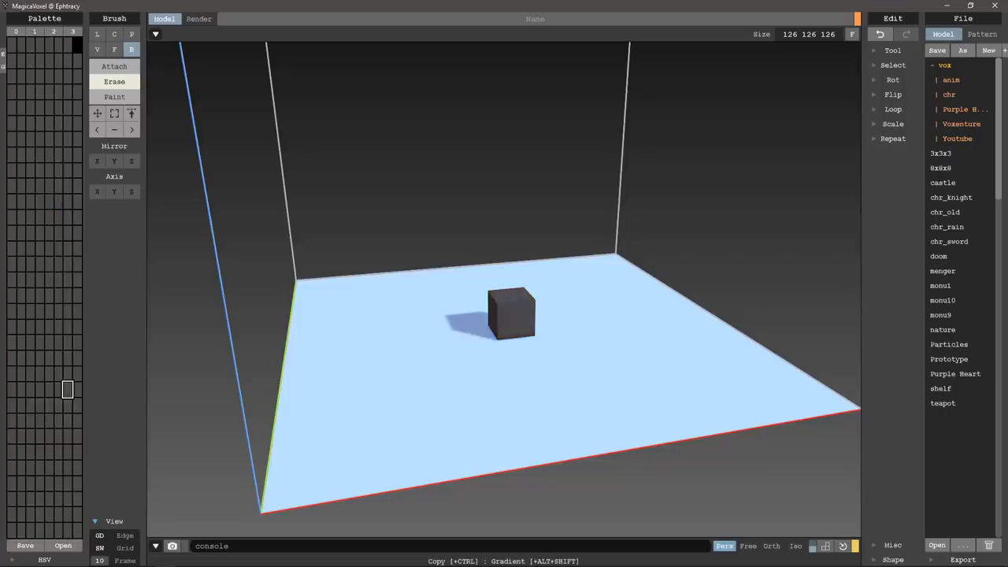
pyautogui.click(20, 45)
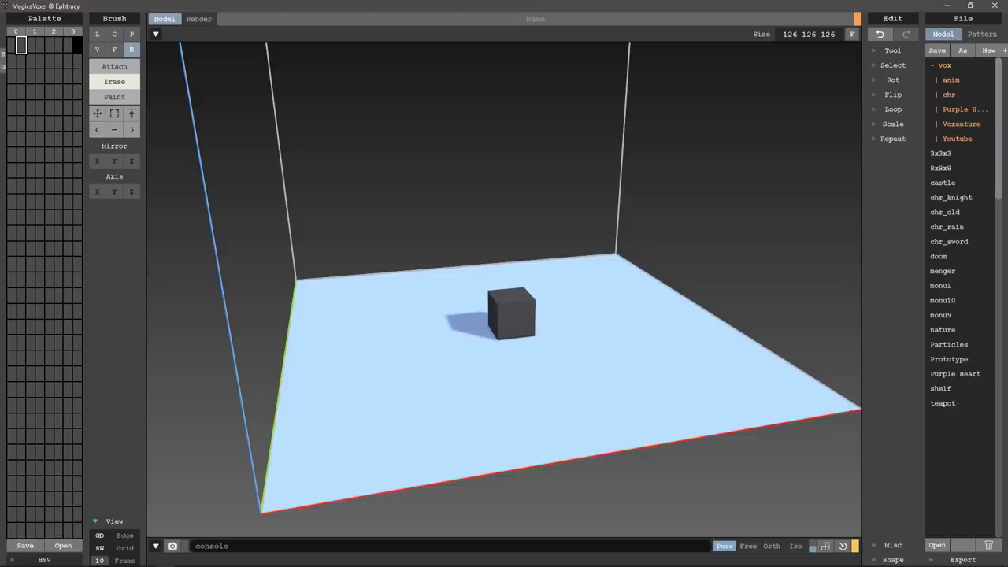
# Adjust the first swatch's hue, saturation and value in the HSV colour editor
pyautogui.click(44, 559)
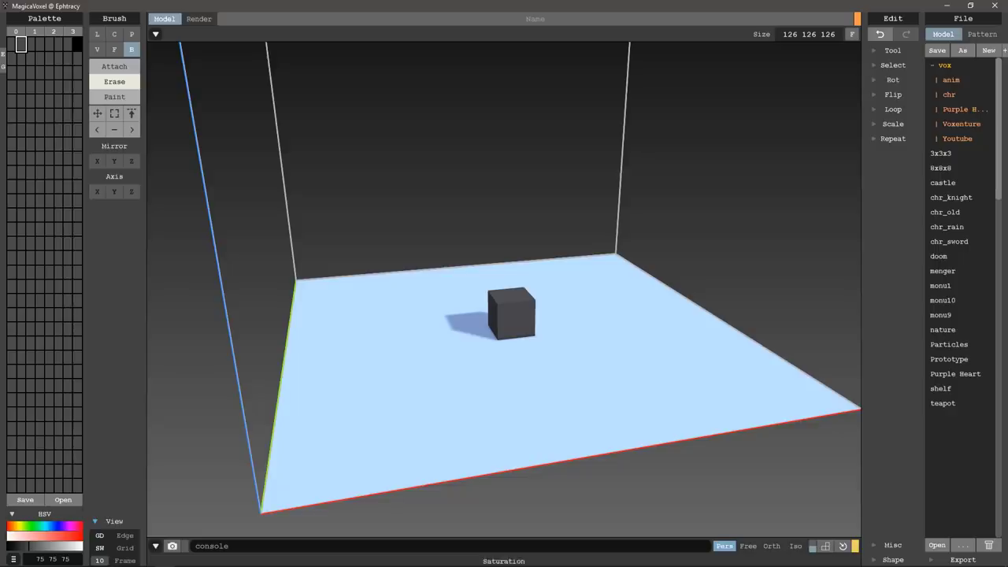
pyautogui.moveTo(29, 526); pyautogui.dragTo(39, 526)
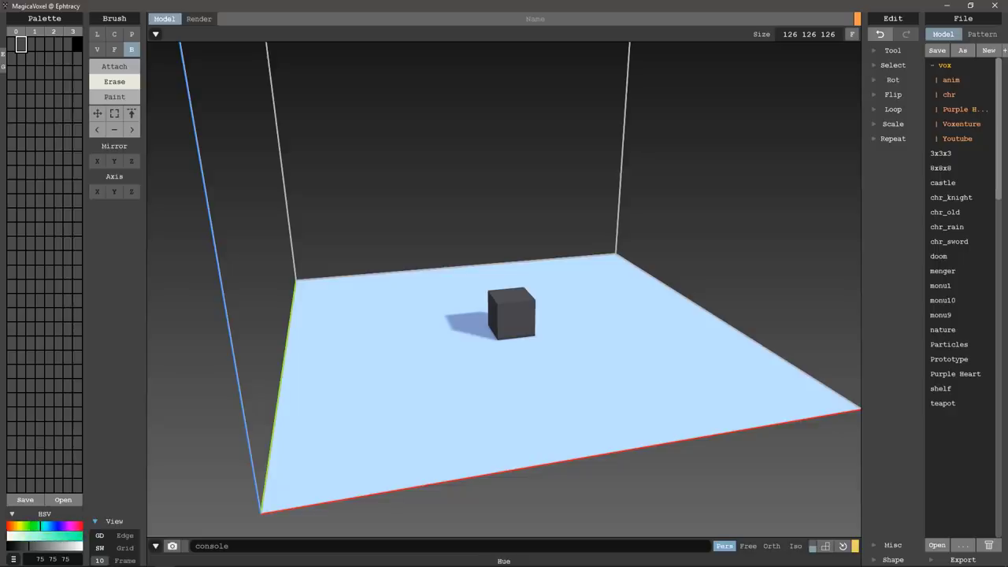
pyautogui.click(43, 536)
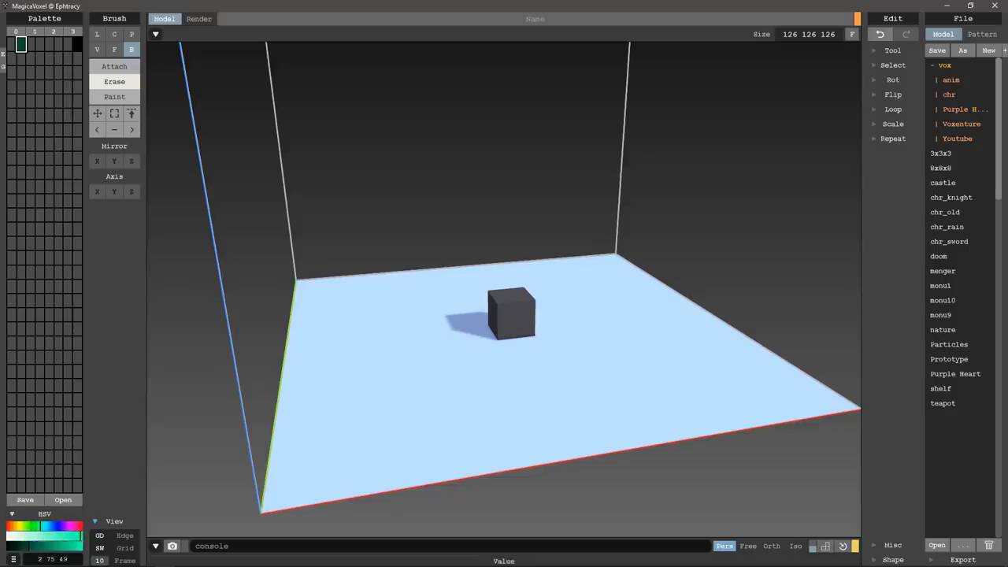
pyautogui.moveTo(63, 537); pyautogui.dragTo(39, 546)
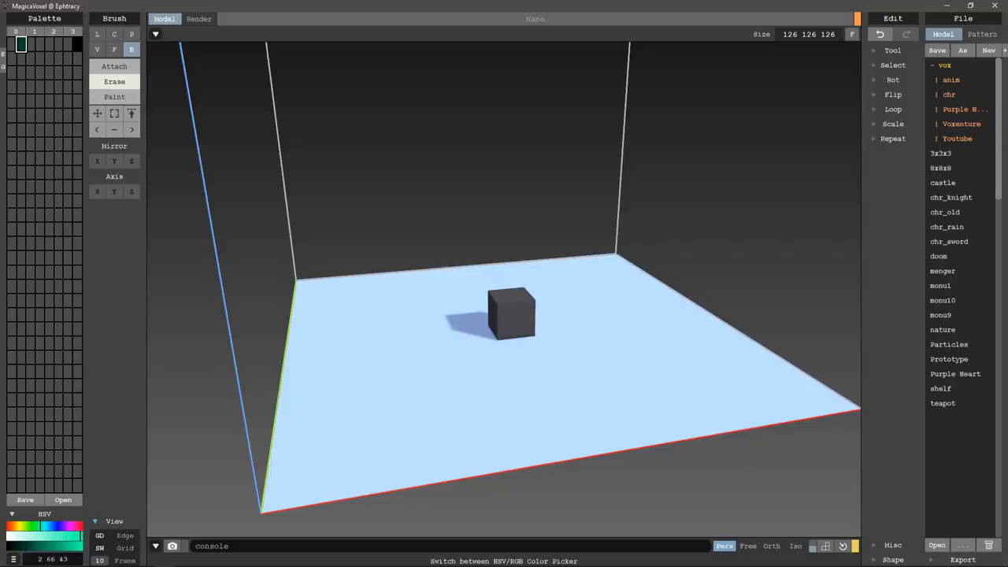
# In RGB mode set red 192 and green 115, making the swatch pink 192 115 143
pyautogui.click(13, 558)
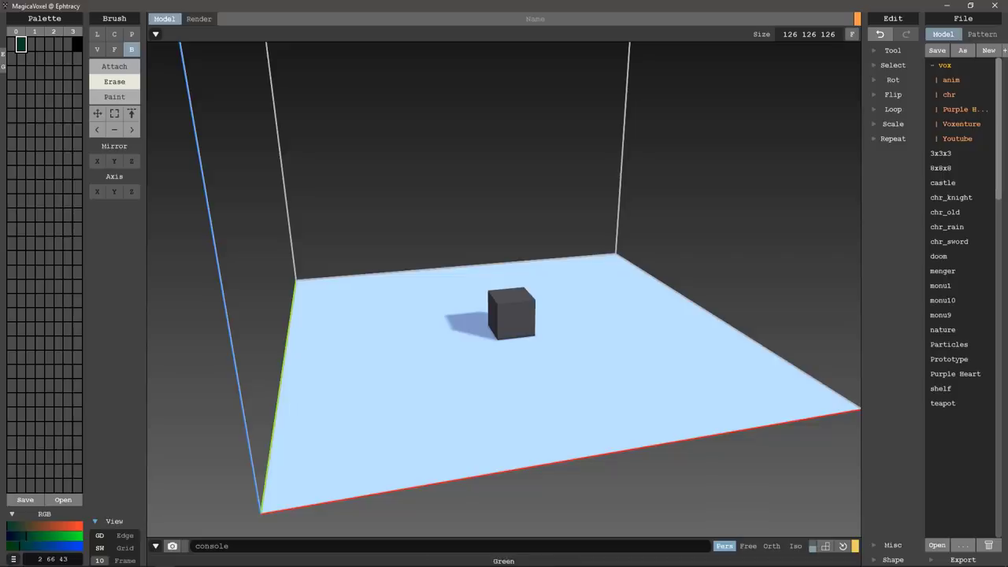
pyautogui.moveTo(8, 526); pyautogui.dragTo(63, 526)
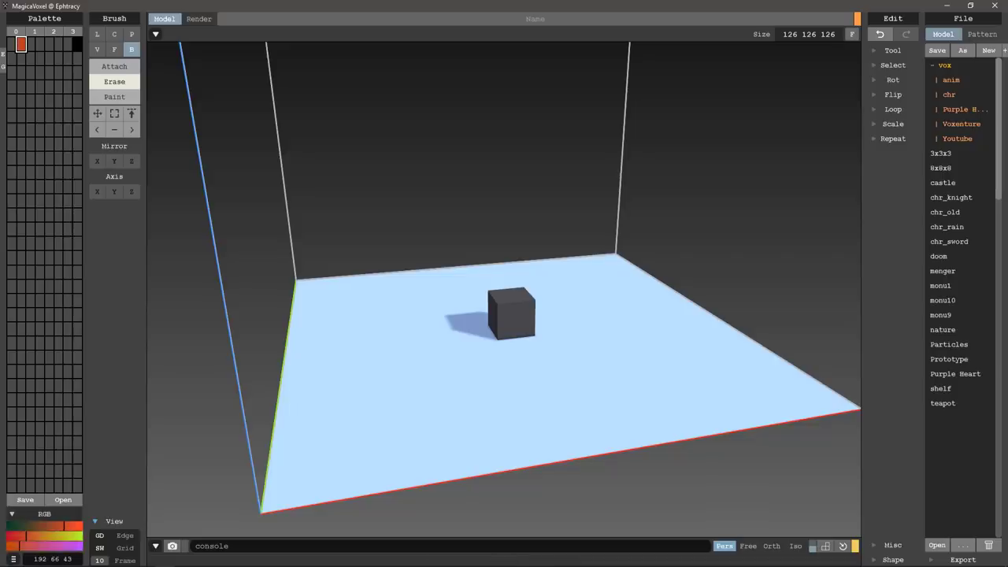
pyautogui.moveTo(26, 537); pyautogui.dragTo(49, 547)
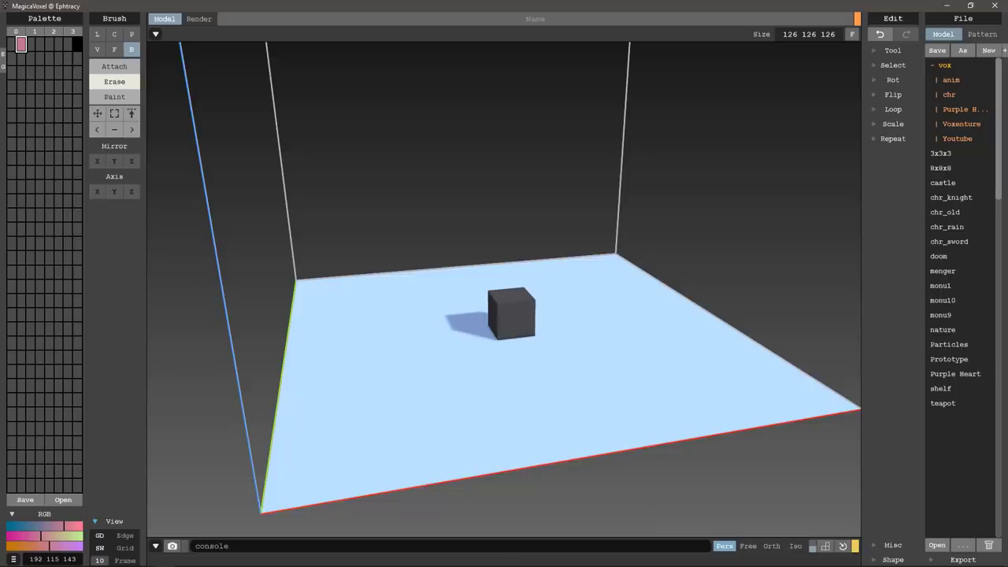
pyautogui.click(44, 513)
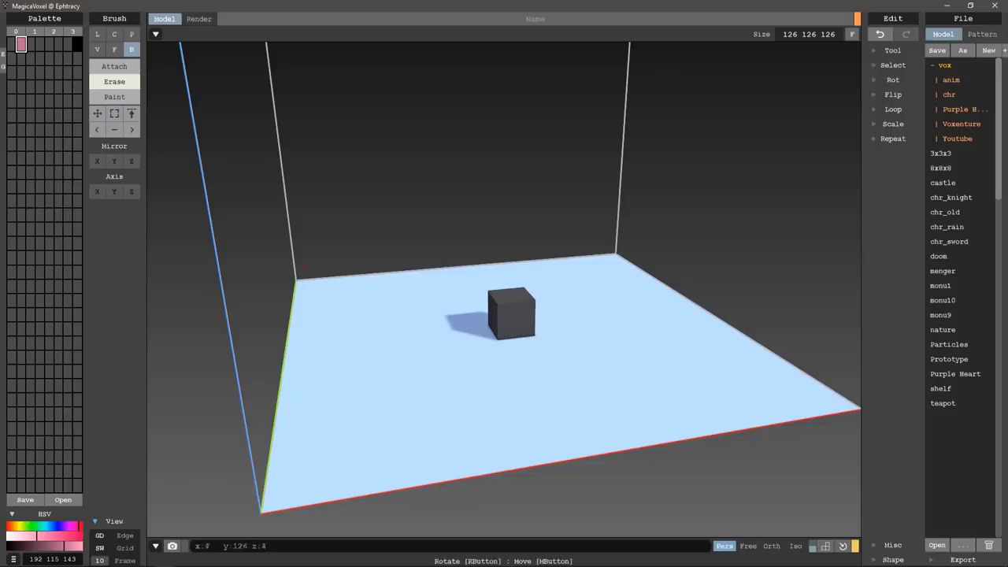
pyautogui.moveTo(334, 323); pyautogui.dragTo(376, 365, button='right')
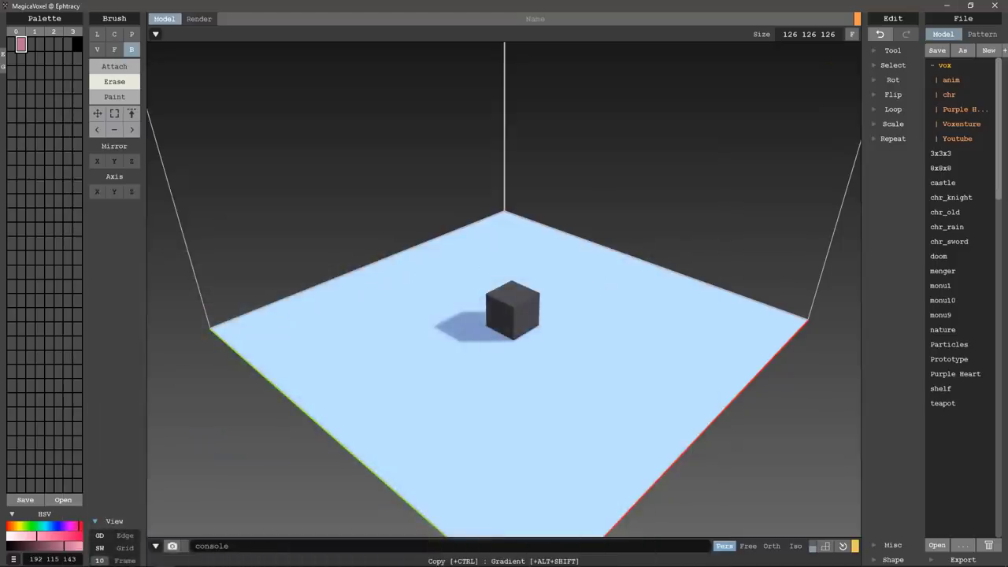
# Turn a grey palette slot bright blue and apply it as the ground colour
pyautogui.click(12, 143)
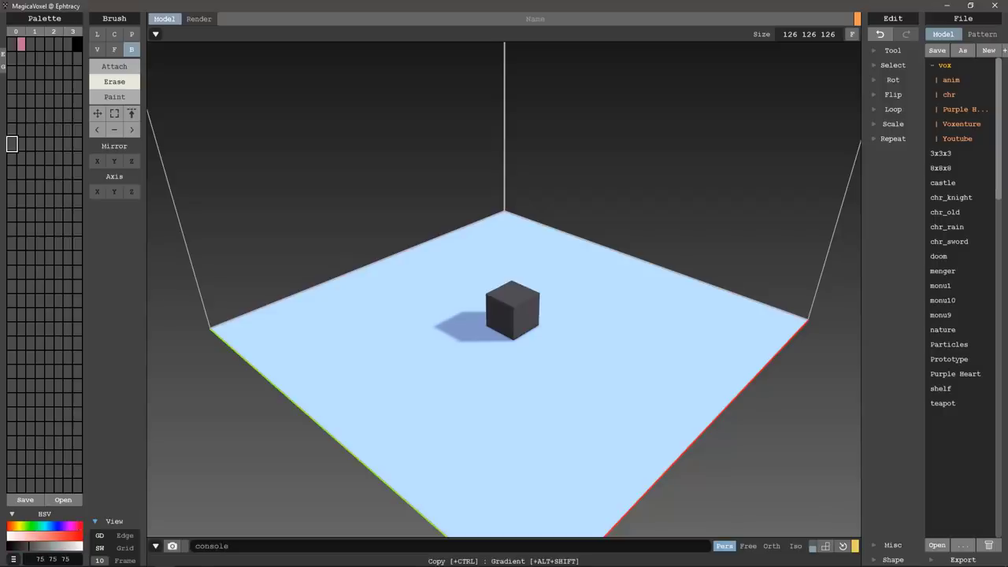
pyautogui.click(11, 130)
pyautogui.click(12, 144)
pyautogui.click(45, 526)
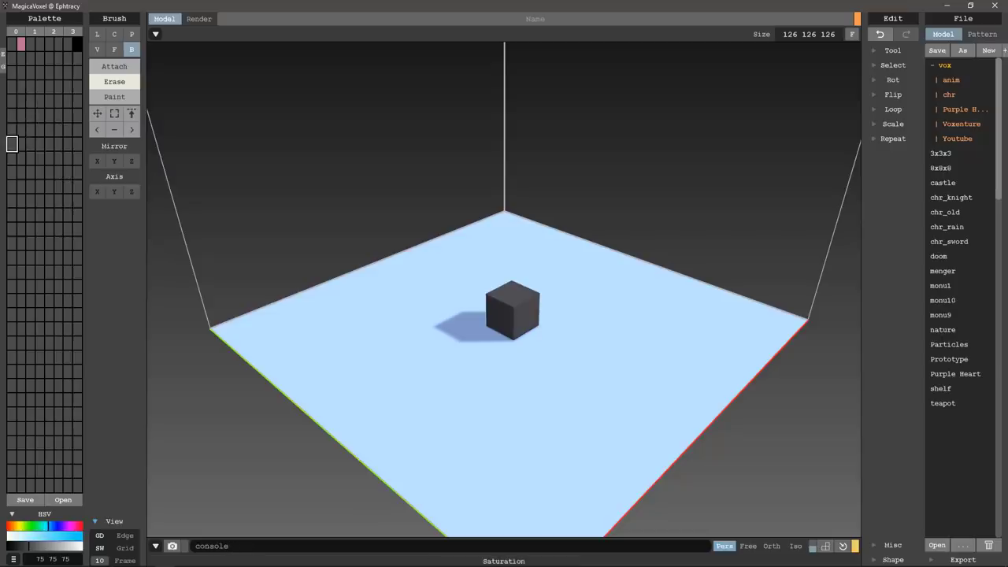
pyautogui.click(73, 535)
pyautogui.click(72, 545)
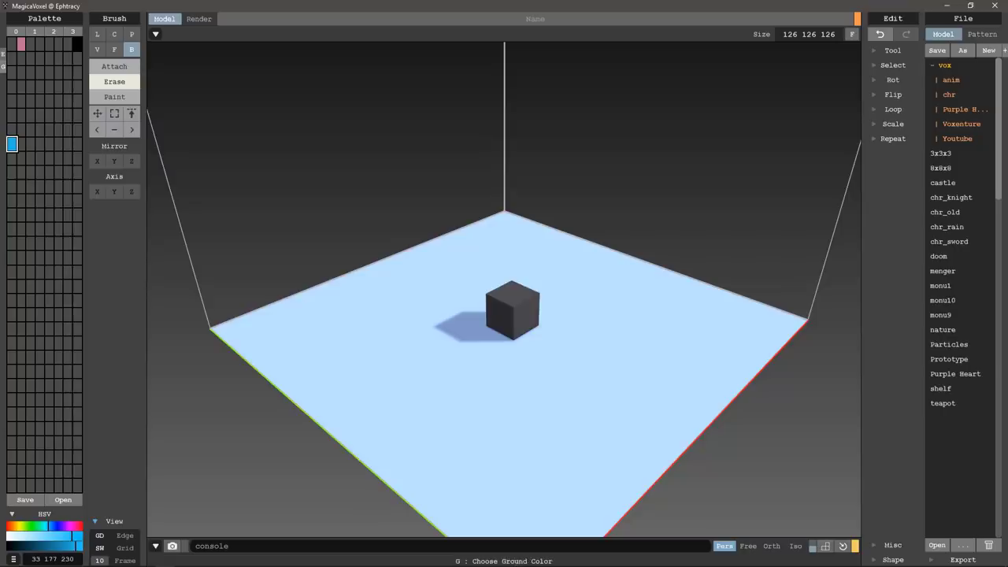
pyautogui.click(3, 67)
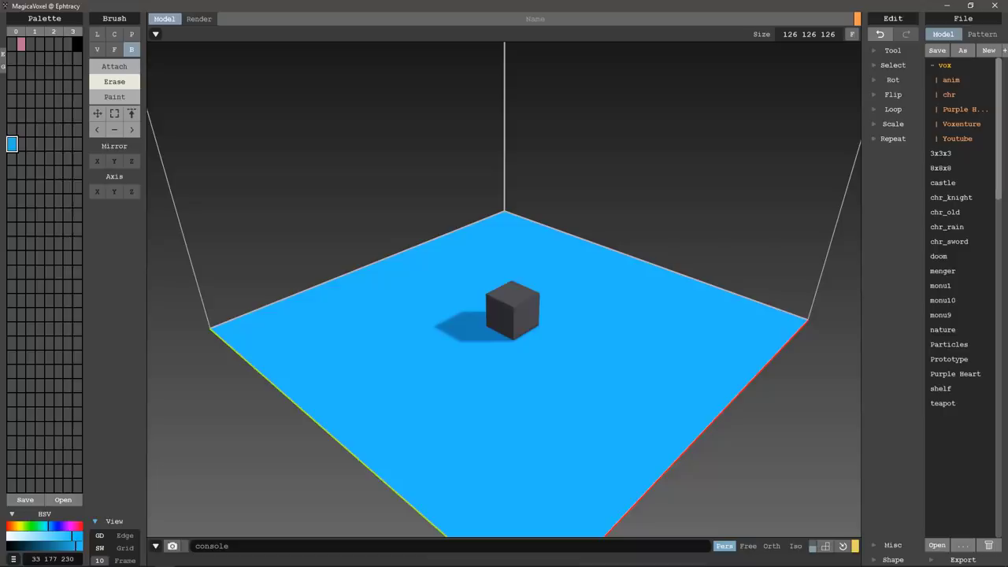
# Darken the blue slightly to 31 165 214, then check the pink slot and reselect blue
pyautogui.moveTo(75, 547)
pyautogui.mouseDown()
pyautogui.moveTo(51, 547)
pyautogui.moveTo(69, 546)
pyautogui.mouseUp()
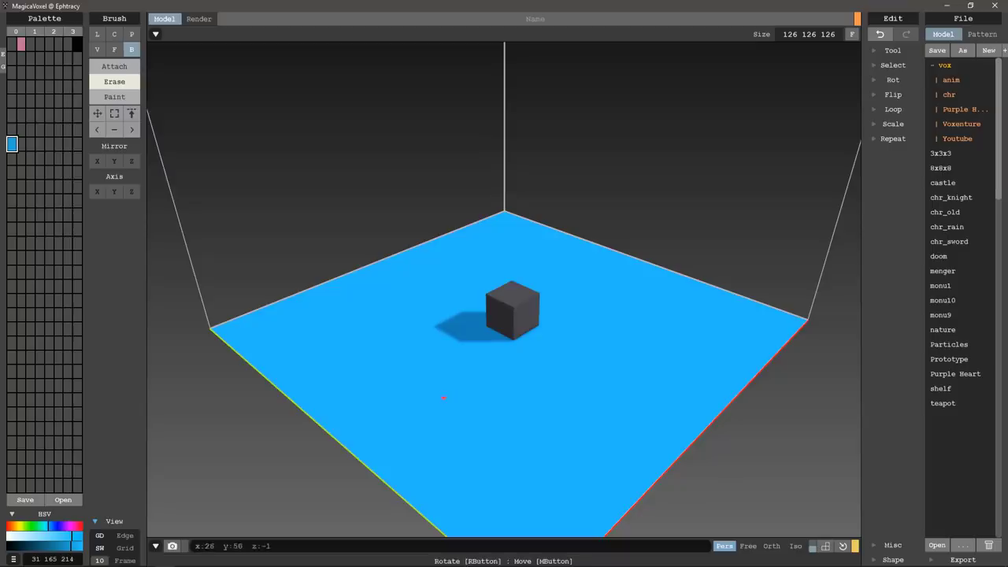
pyautogui.click(20, 43)
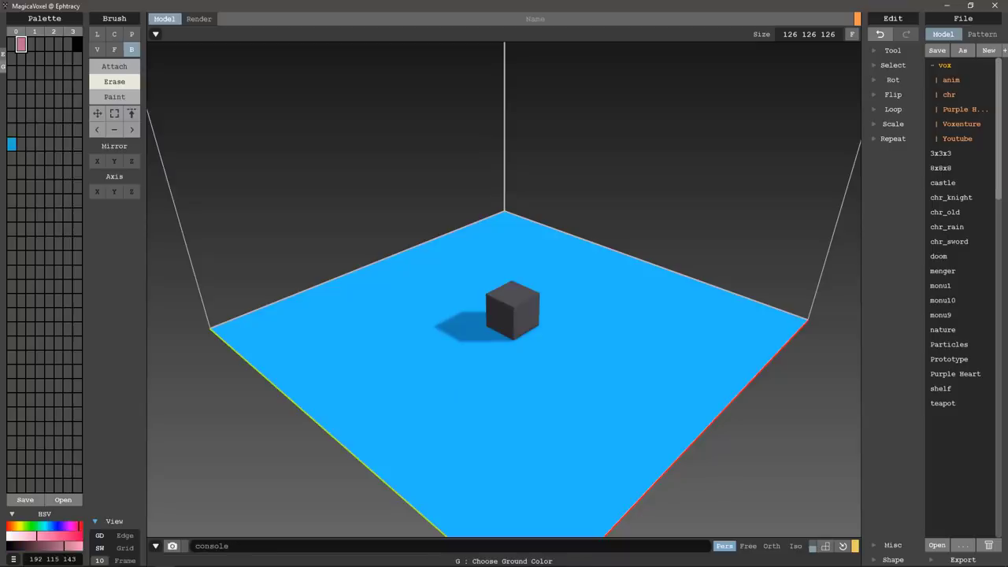
pyautogui.click(99, 534)
pyautogui.click(11, 143)
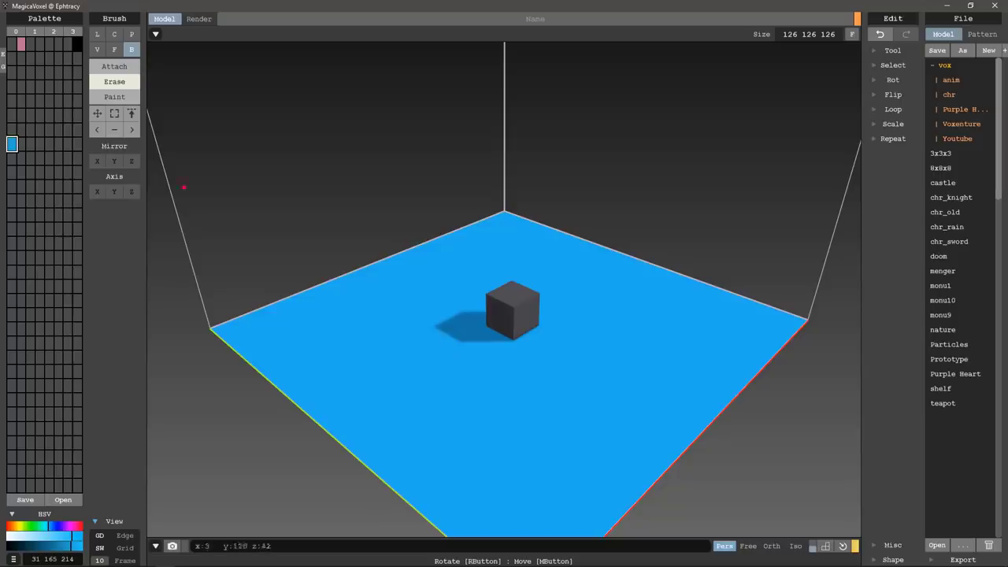
# Set a new palette slot to a lighter grey and try an Attach box, undoing it
pyautogui.click(12, 43)
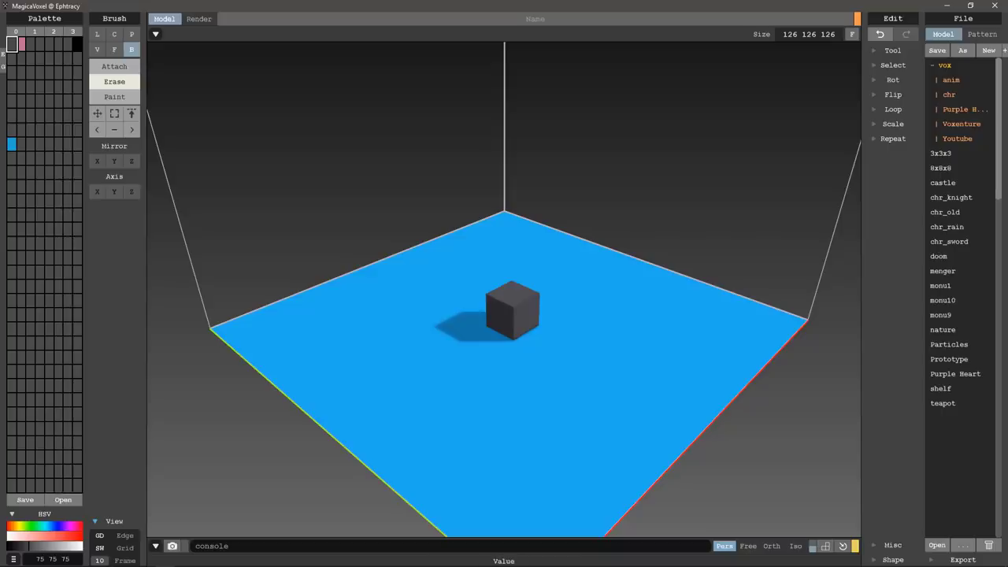
pyautogui.moveTo(28, 545)
pyautogui.mouseDown()
pyautogui.moveTo(41, 545)
pyautogui.moveTo(10, 535)
pyautogui.mouseUp()
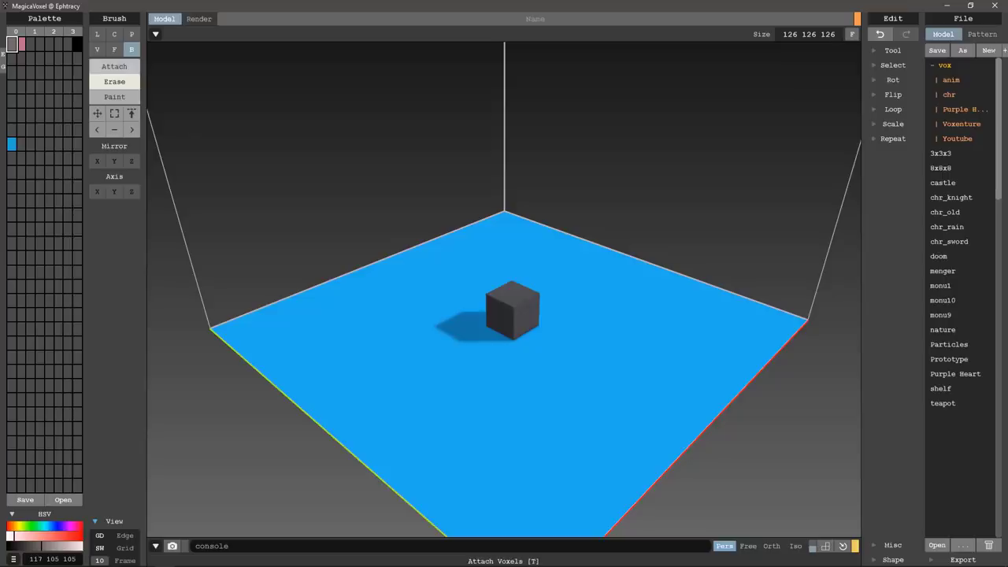
pyautogui.click(114, 66)
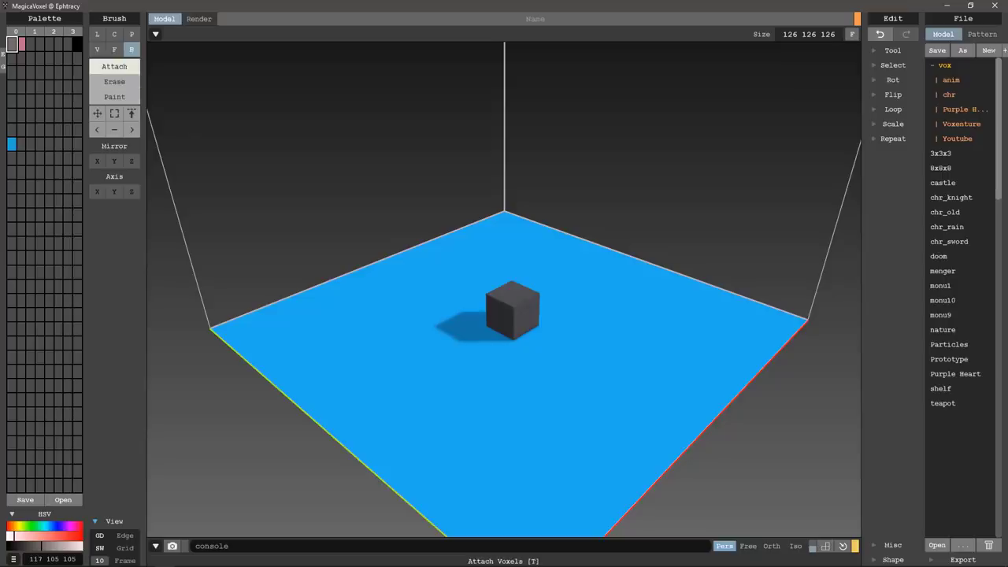
pyautogui.moveTo(332, 399); pyautogui.dragTo(454, 402)
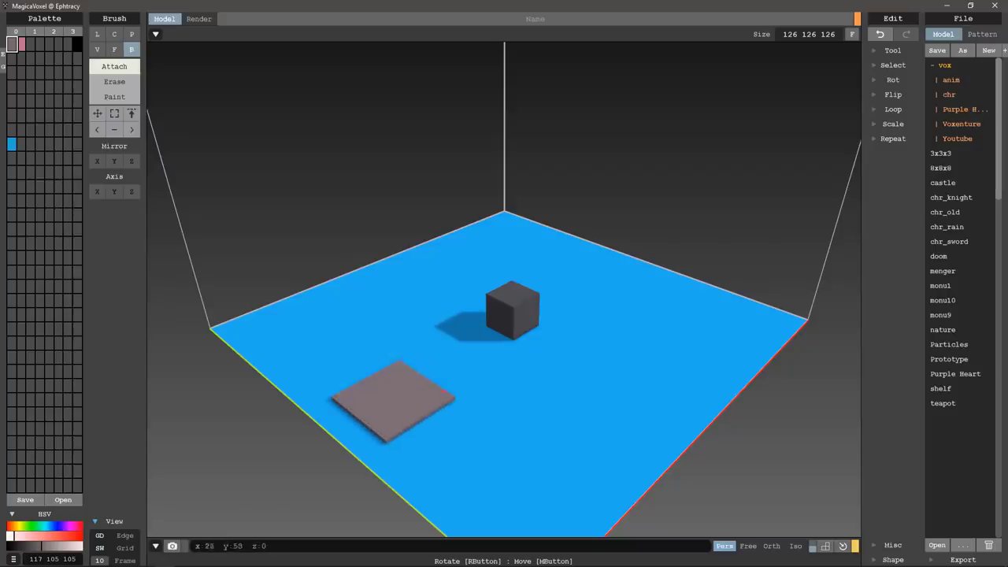
pyautogui.hotkey('ctrl', 'z')
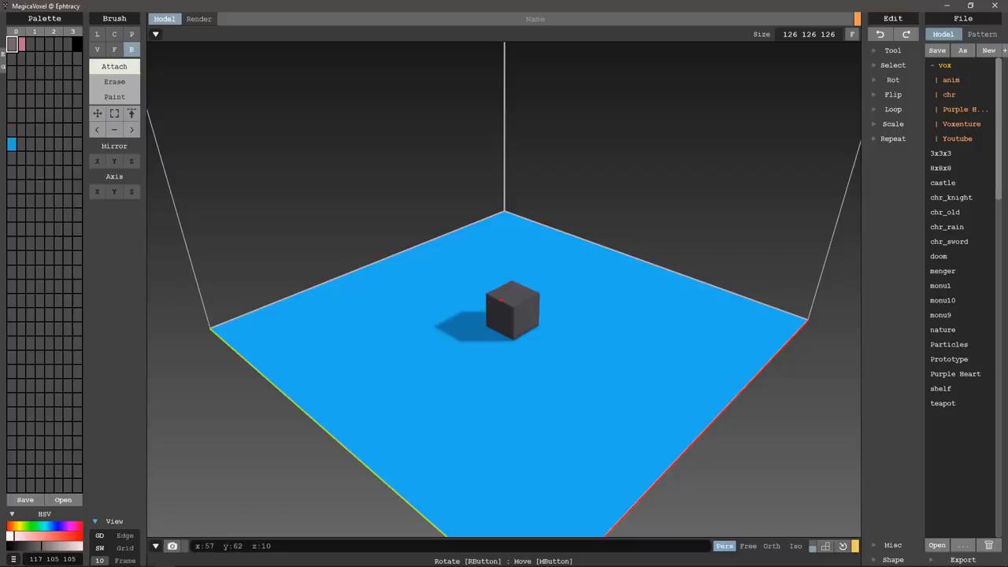
# Delete the old cube and draw a flat blue-tinted grey slab on the floor
pyautogui.hotkey('ctrl', 'a')
pyautogui.press('Delete')
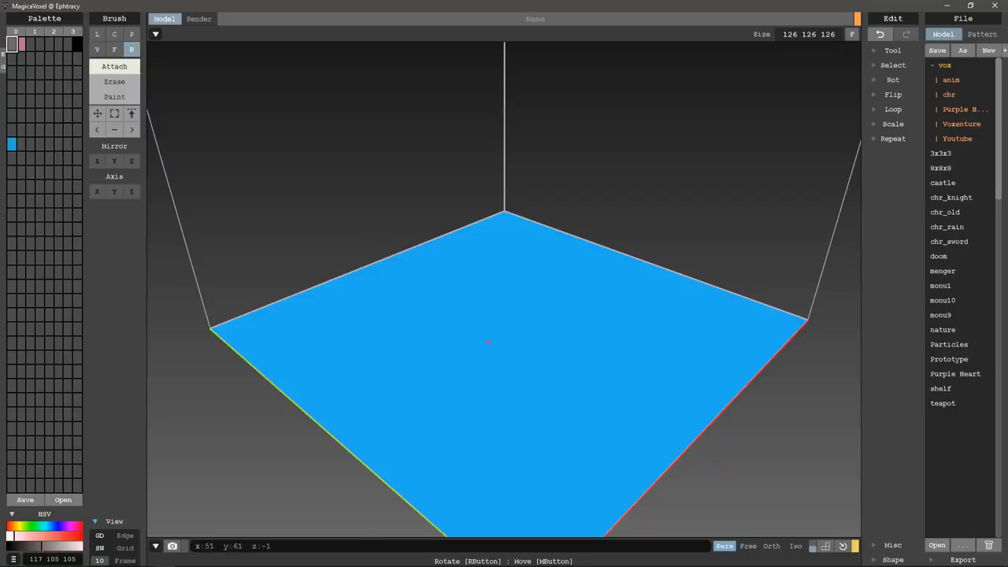
pyautogui.scroll(2, 465, 338)
pyautogui.scroll(1, 470, 340)
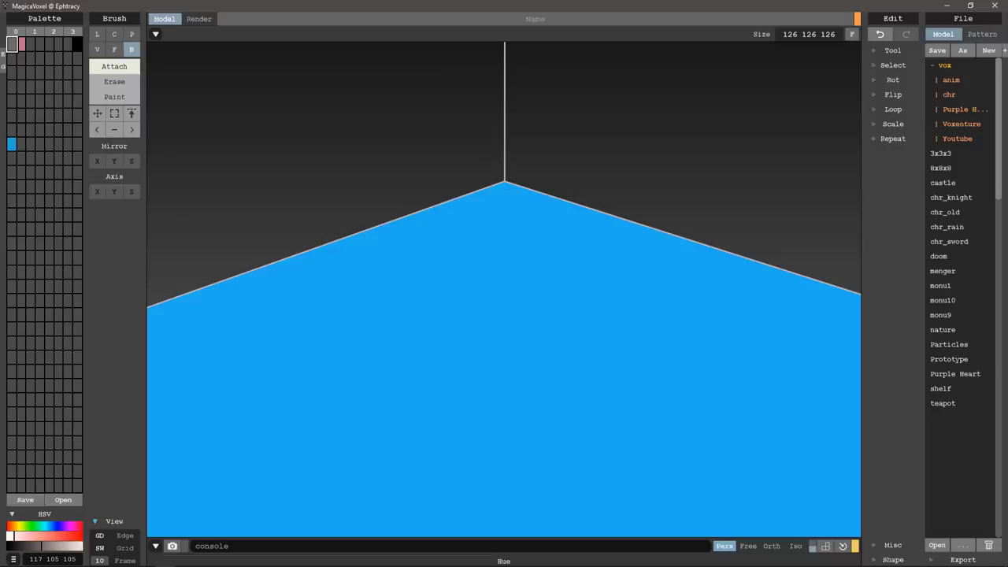
pyautogui.click(49, 526)
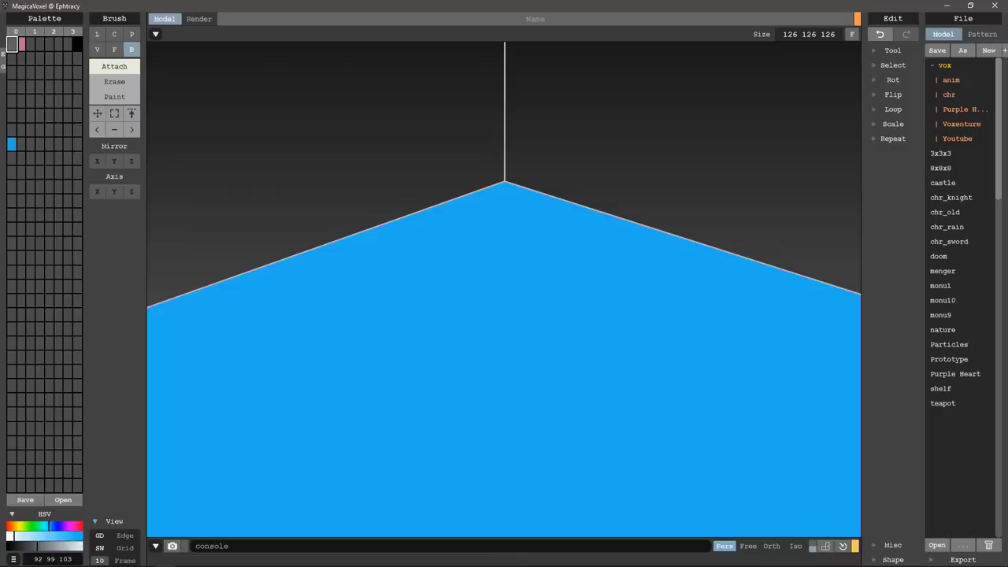
pyautogui.moveTo(425, 471); pyautogui.dragTo(597, 458)
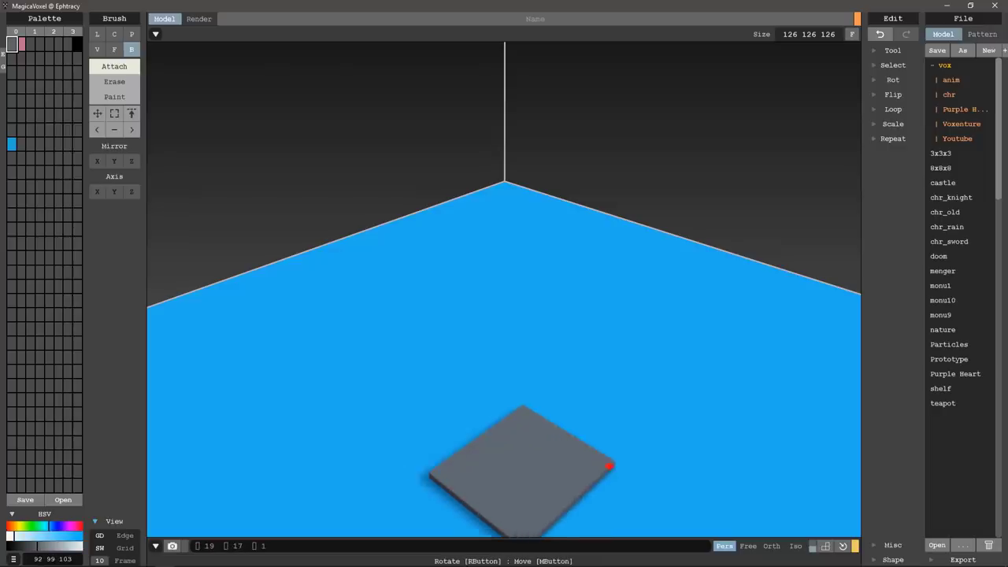
pyautogui.moveTo(597, 458); pyautogui.dragTo(576, 337, button='right')
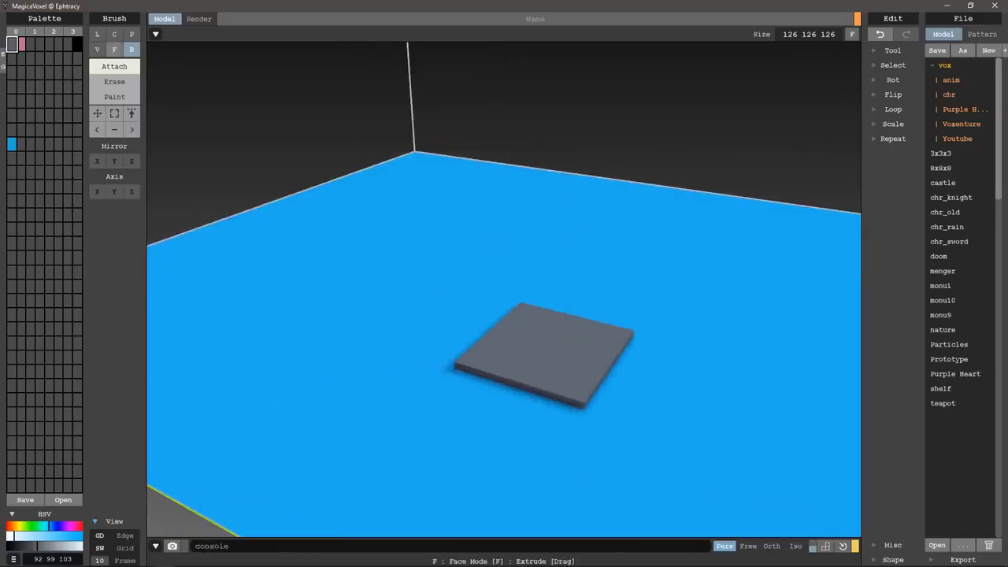
# With the Face brush, extrude the slab's top face into a cube and correct its right side
pyautogui.click(115, 48)
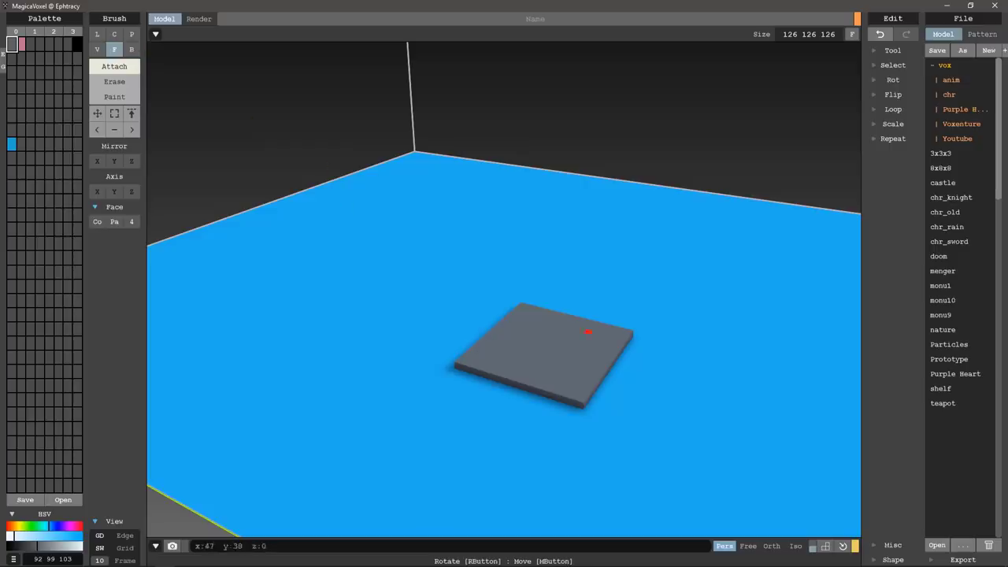
pyautogui.click(583, 347)
pyautogui.moveTo(584, 347)
pyautogui.mouseDown()
pyautogui.moveTo(570, 90)
pyautogui.moveTo(588, 242)
pyautogui.mouseUp()
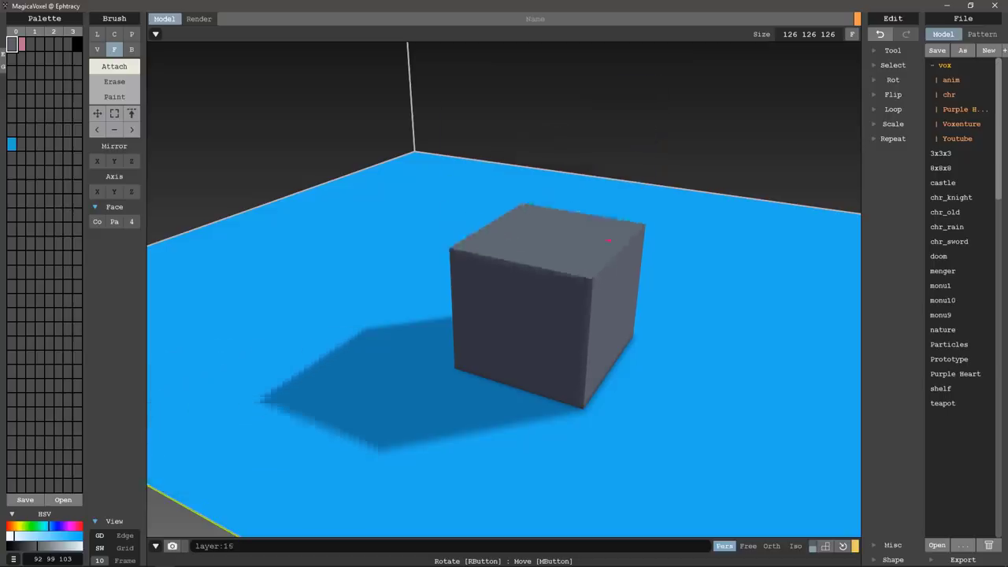
pyautogui.moveTo(589, 242); pyautogui.dragTo(488, 233, button='right')
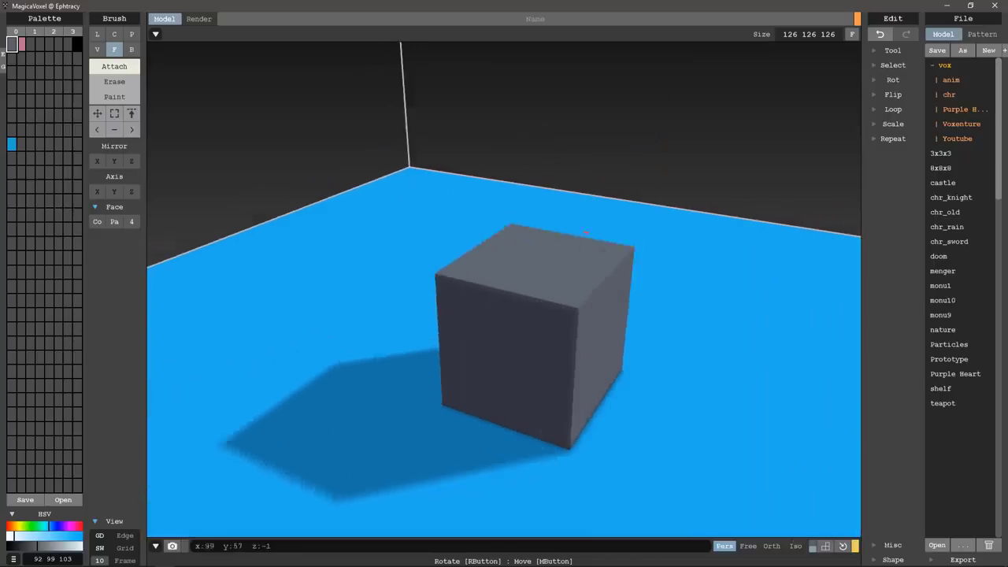
pyautogui.moveTo(429, 252); pyautogui.dragTo(412, 233)
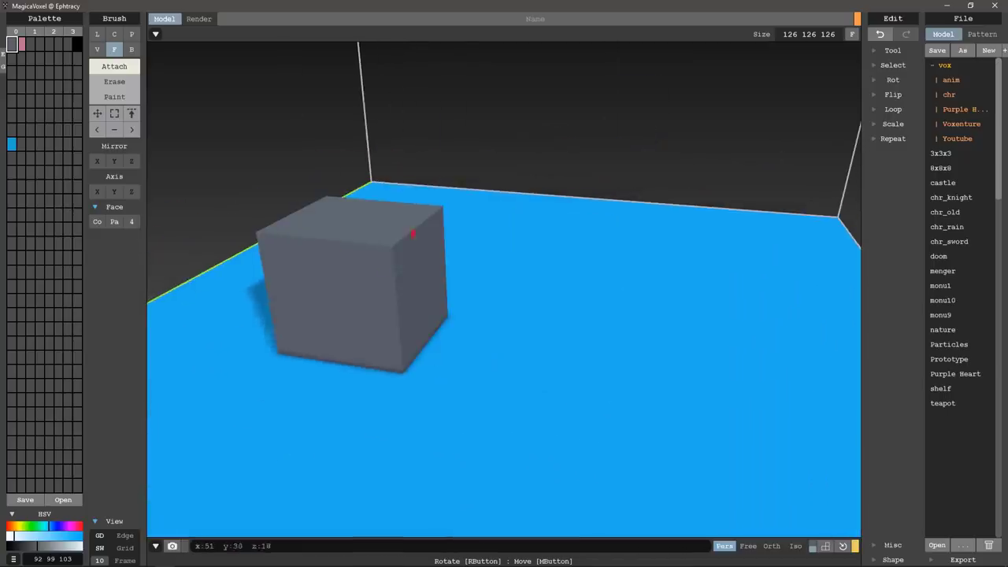
pyautogui.hotkey('ctrl', 'z')
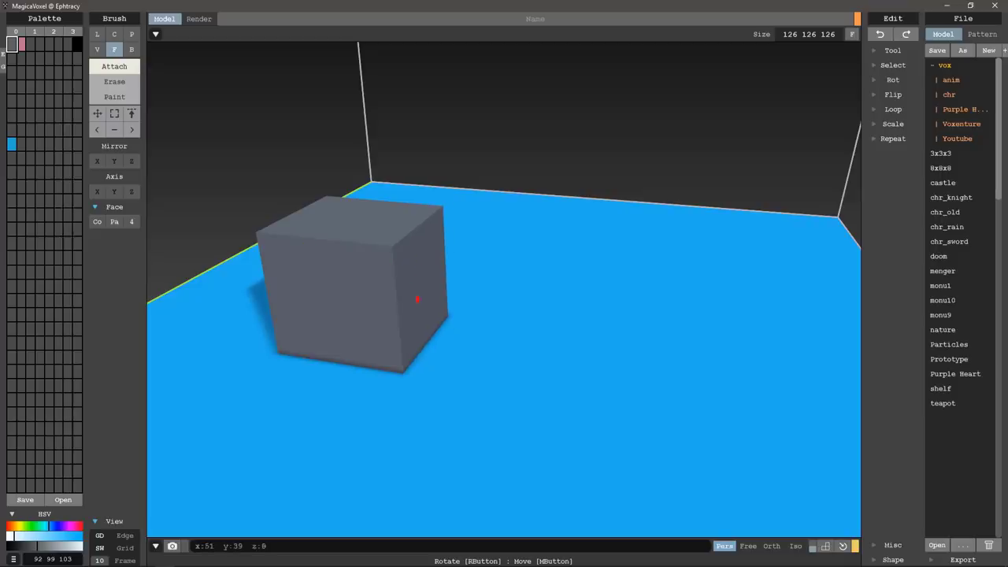
pyautogui.moveTo(417, 304); pyautogui.dragTo(494, 299)
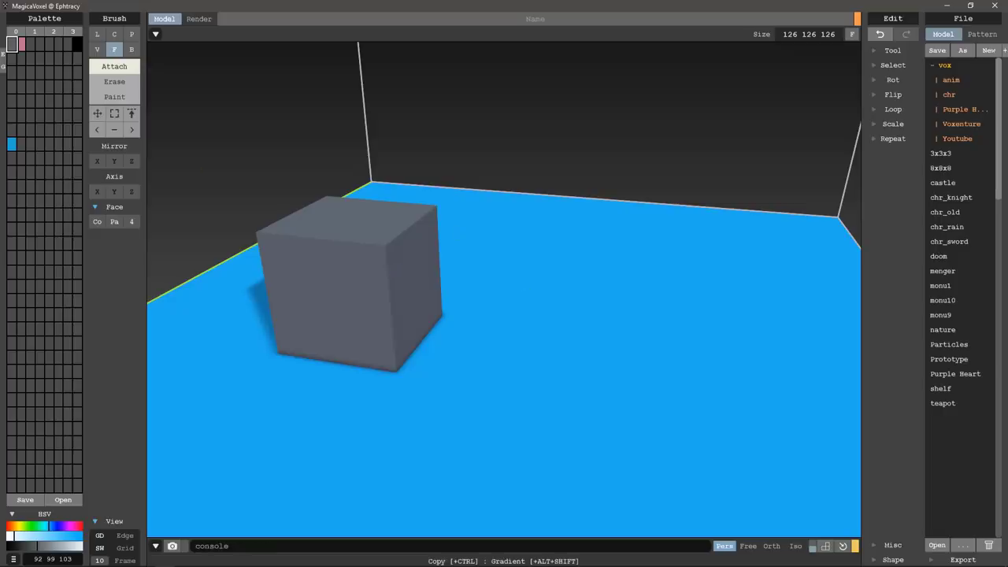
# Make a new dark green palette colour and cover the cube's top face with it
pyautogui.click(12, 58)
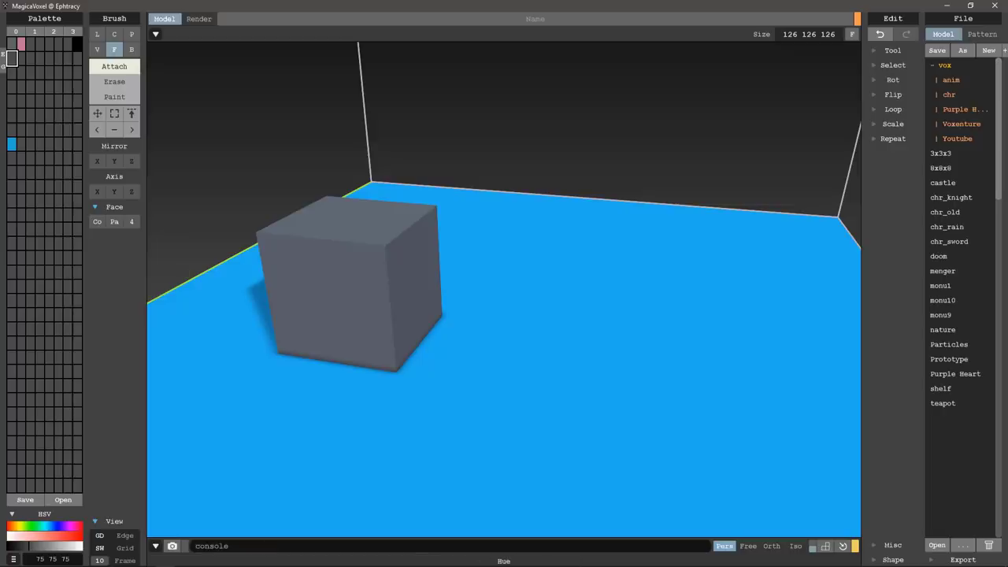
pyautogui.click(27, 525)
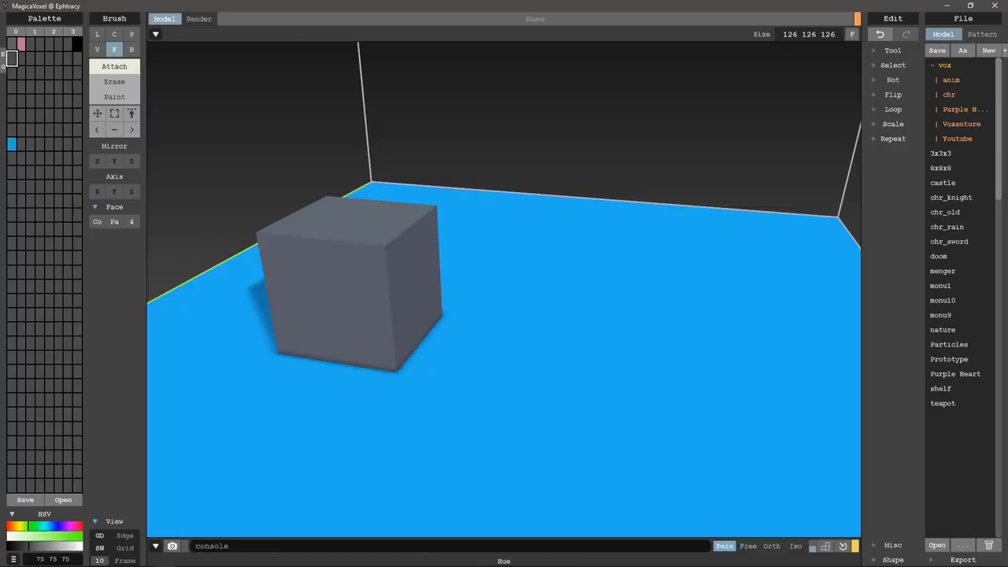
pyautogui.moveTo(27, 535); pyautogui.dragTo(72, 536)
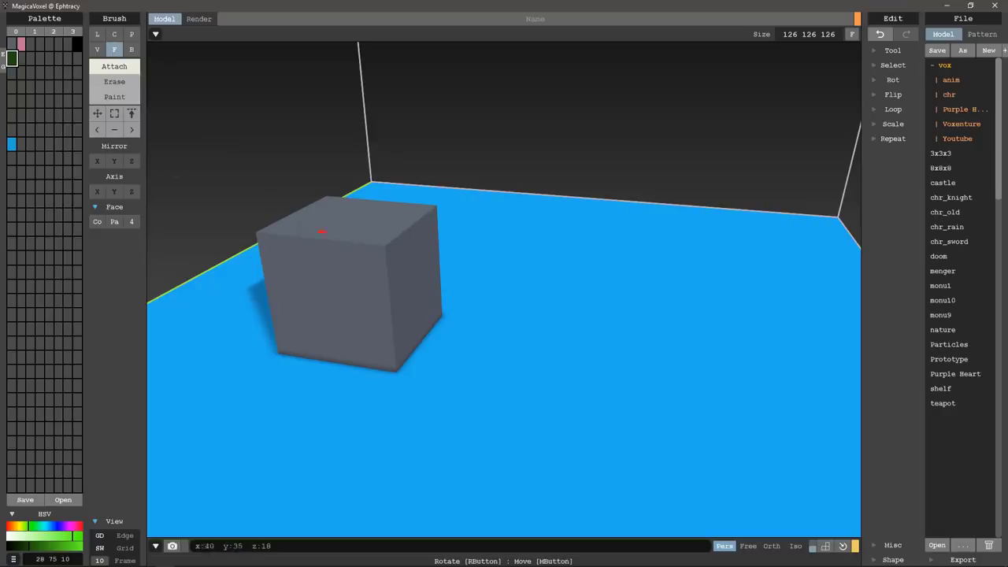
pyautogui.click(357, 218)
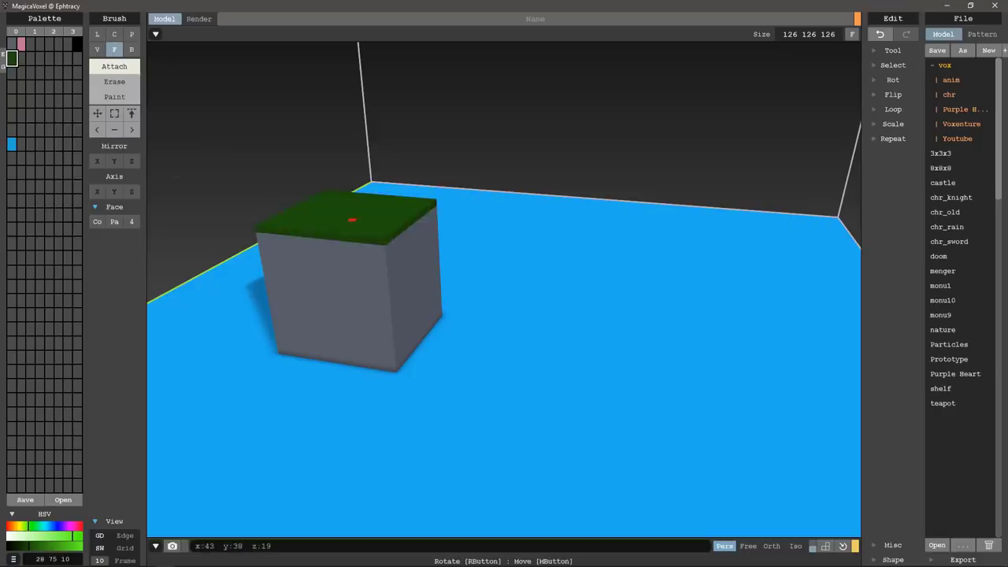
# Shift the top to yellow-green 103 165 22, add a top layer, and pick grey 92 99 103
pyautogui.moveTo(267, 277); pyautogui.dragTo(47, 158, button='right')
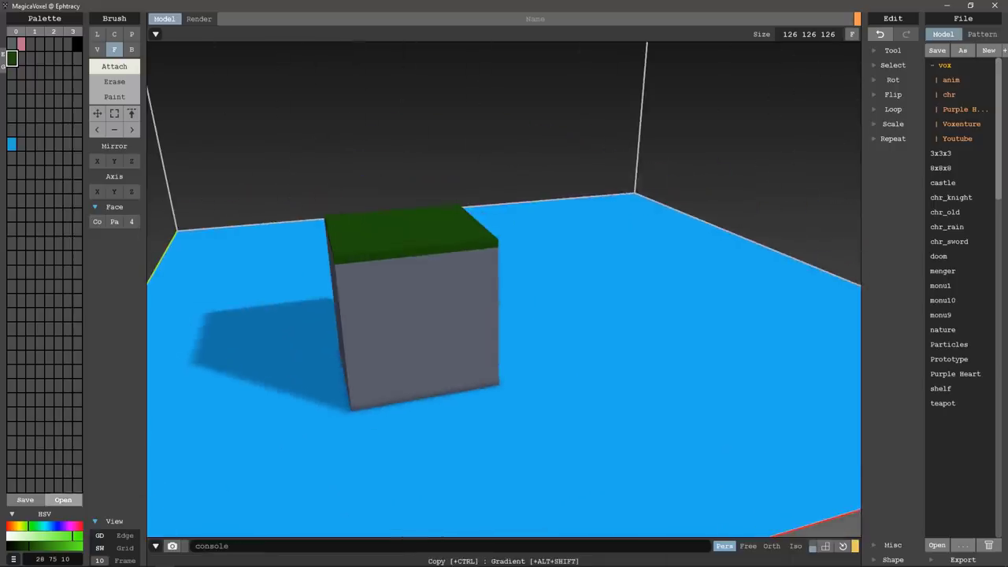
pyautogui.moveTo(28, 544); pyautogui.dragTo(54, 545)
pyautogui.moveTo(354, 405)
pyautogui.mouseDown(button='right')
pyautogui.moveTo(309, 405)
pyautogui.moveTo(373, 420)
pyautogui.moveTo(310, 405)
pyautogui.mouseUp(button='right')
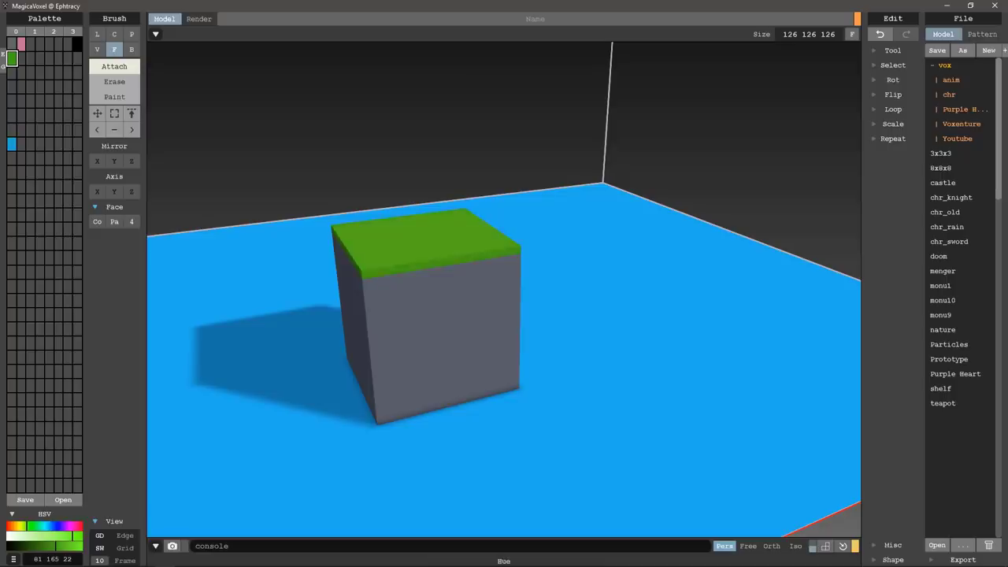
pyautogui.moveTo(27, 526)
pyautogui.mouseDown()
pyautogui.moveTo(68, 536)
pyautogui.moveTo(24, 526)
pyautogui.mouseUp()
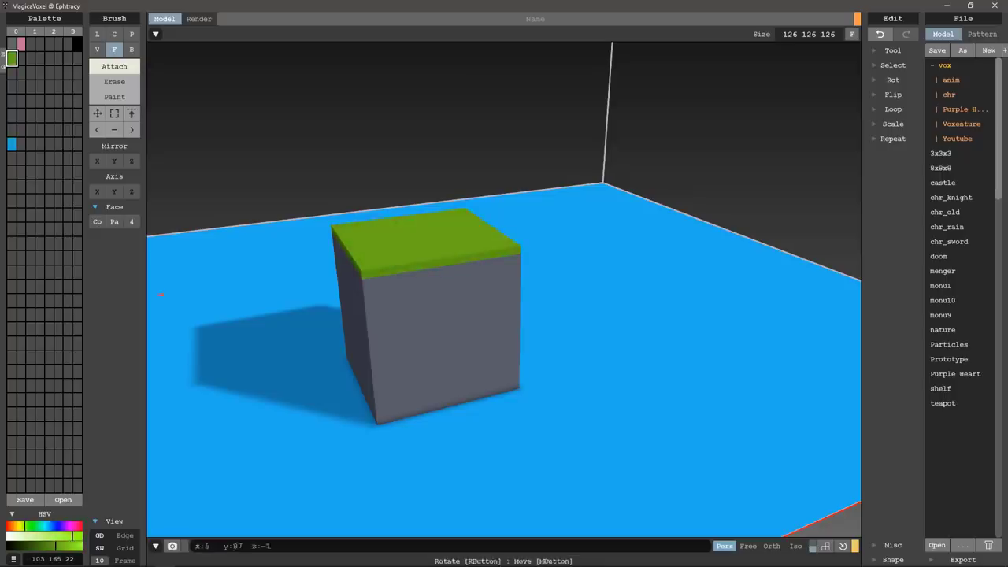
pyautogui.click(450, 218)
pyautogui.moveTo(437, 163); pyautogui.dragTo(411, 211, button='right')
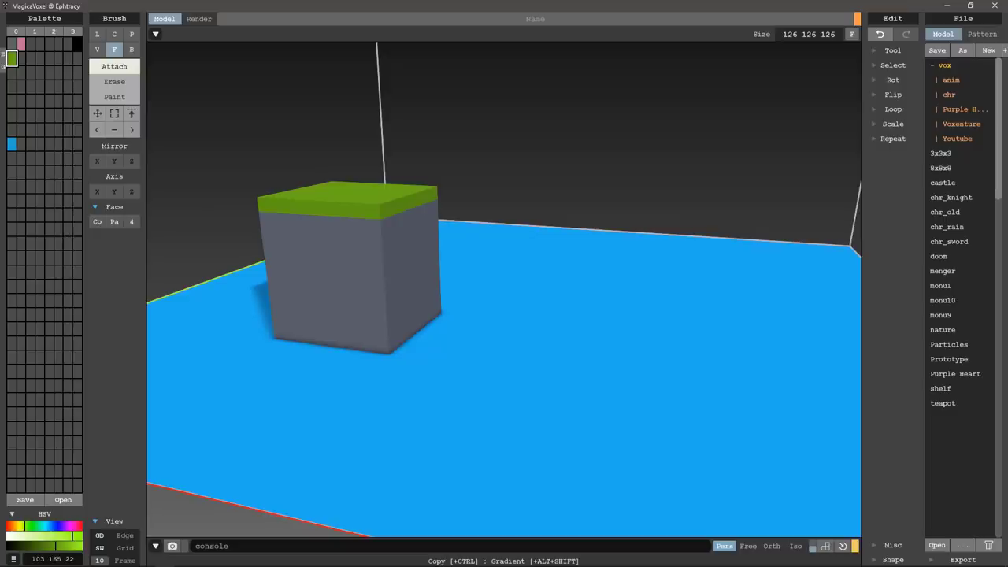
pyautogui.click(12, 42)
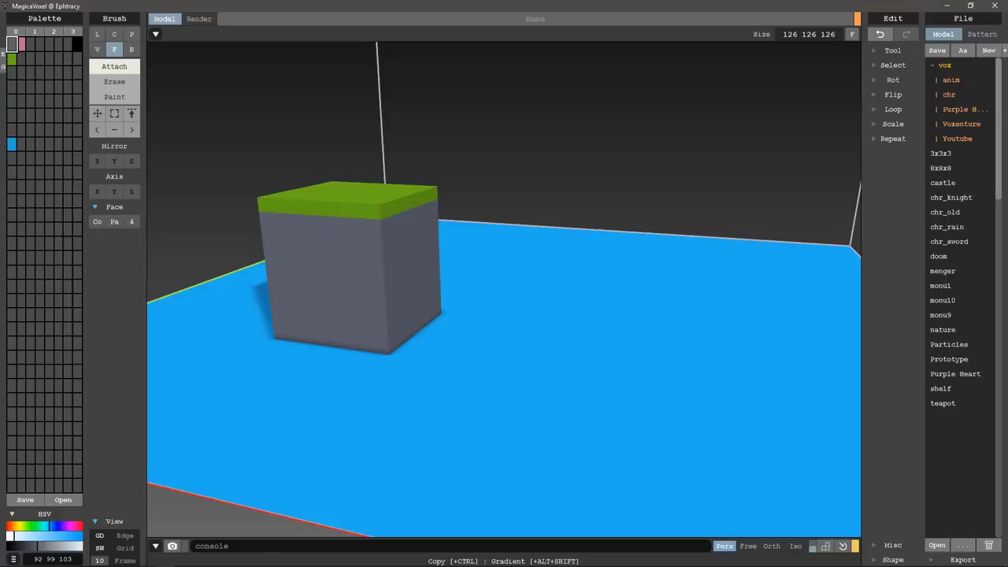
# Copy the grey into the next palette slot, darken it to 73 78 82, and choose voxel paint
pyautogui.keyDown('ctrl'); pyautogui.moveTo(12, 43); pyautogui.dragTo(21, 43); pyautogui.keyUp('ctrl')
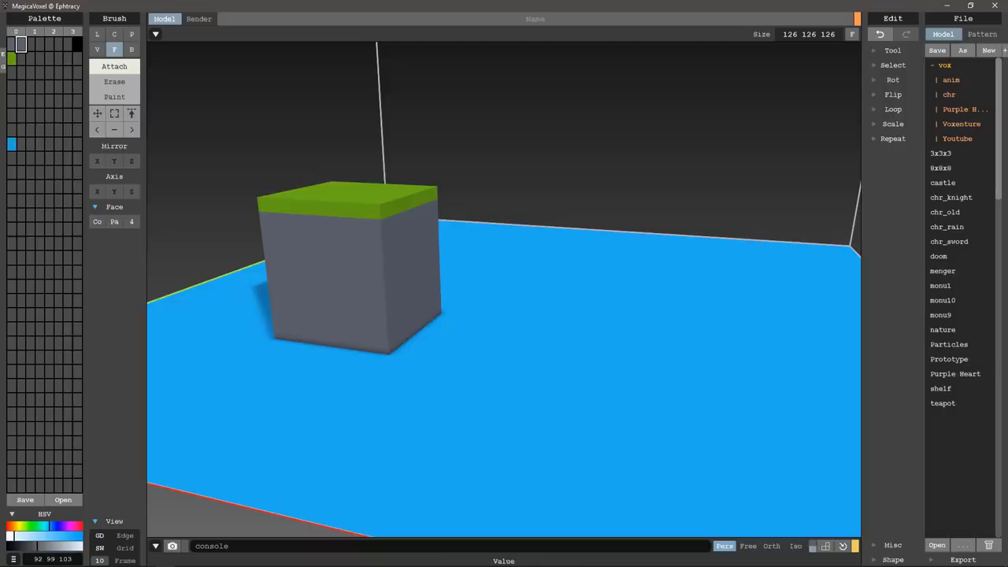
pyautogui.moveTo(48, 545); pyautogui.dragTo(41, 545)
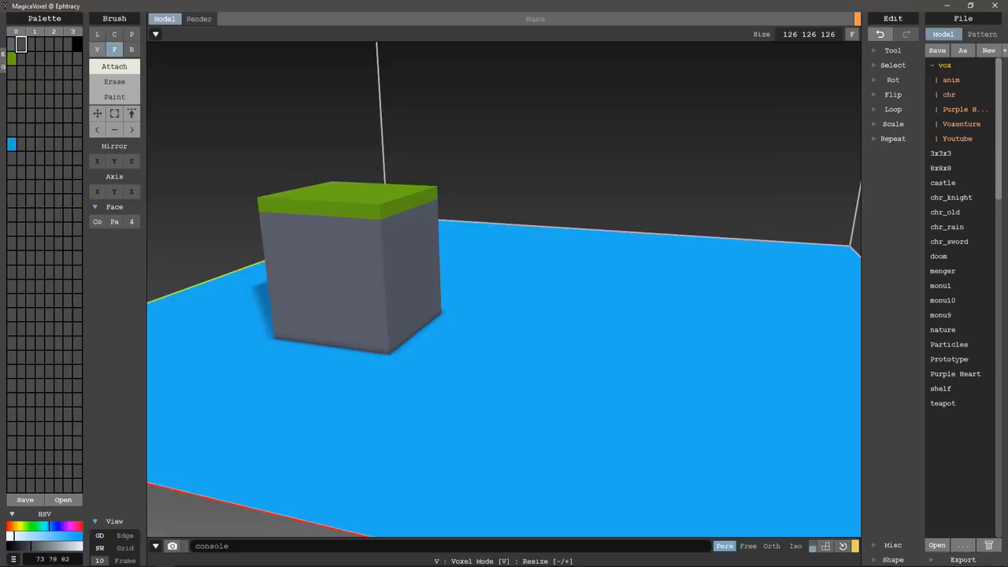
pyautogui.click(97, 49)
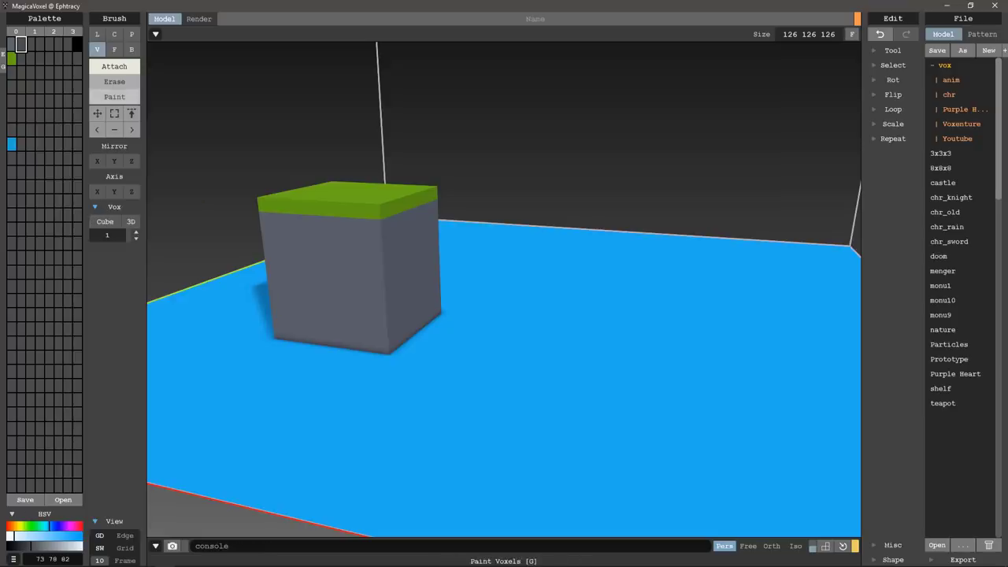
pyautogui.press('g')
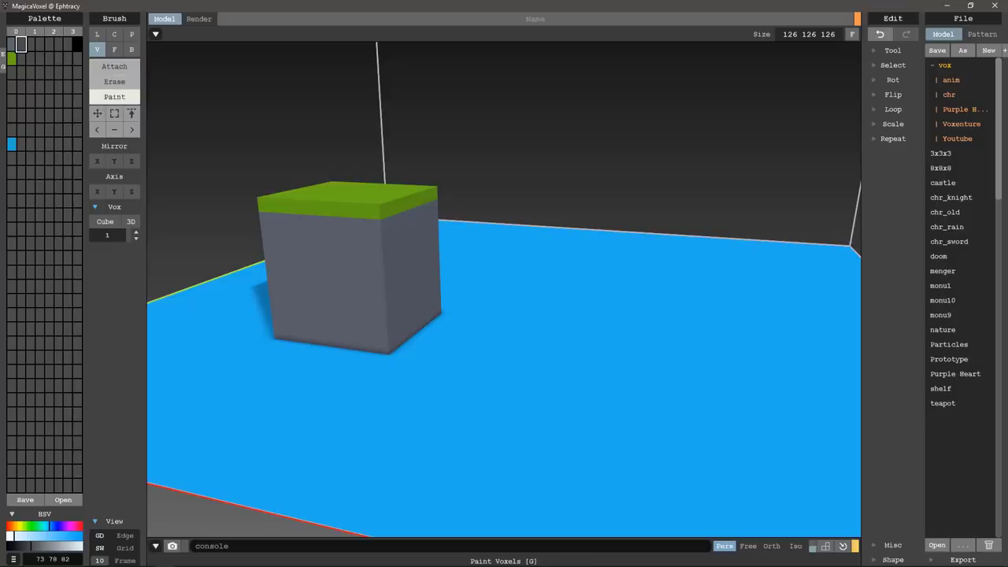
# Try paint, attach and erase test strokes on the cube's front, undoing each one
pyautogui.moveTo(339, 324)
pyautogui.mouseDown()
pyautogui.moveTo(314, 273)
pyautogui.moveTo(345, 234)
pyautogui.moveTo(414, 262)
pyautogui.moveTo(411, 301)
pyautogui.mouseUp()
pyautogui.hotkey('ctrl', 'z')
pyautogui.press('t')
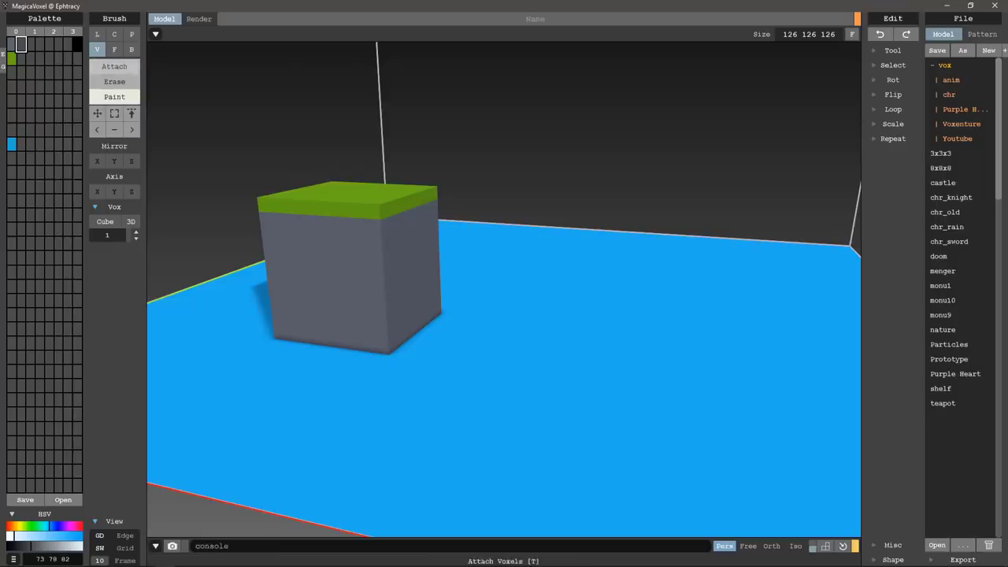
pyautogui.moveTo(321, 323)
pyautogui.mouseDown()
pyautogui.moveTo(338, 300)
pyautogui.moveTo(322, 354)
pyautogui.mouseUp()
pyautogui.hotkey('ctrl', 'z')
pyautogui.press('r')
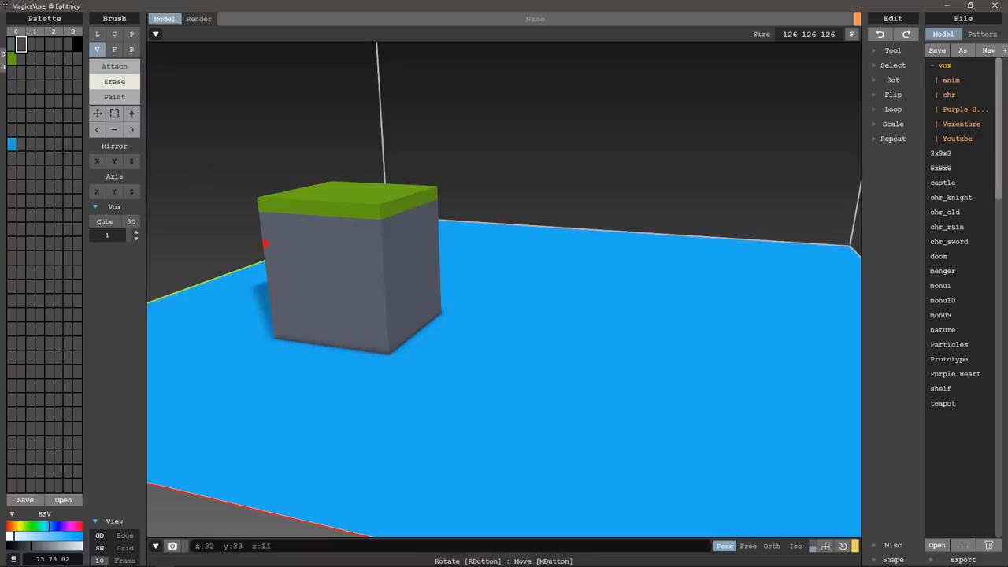
pyautogui.moveTo(325, 304)
pyautogui.mouseDown()
pyautogui.moveTo(370, 275)
pyautogui.moveTo(319, 246)
pyautogui.moveTo(307, 301)
pyautogui.moveTo(349, 284)
pyautogui.moveTo(335, 244)
pyautogui.moveTo(301, 247)
pyautogui.moveTo(286, 281)
pyautogui.moveTo(323, 334)
pyautogui.moveTo(358, 252)
pyautogui.mouseUp()
pyautogui.hotkey('ctrl', 'z')
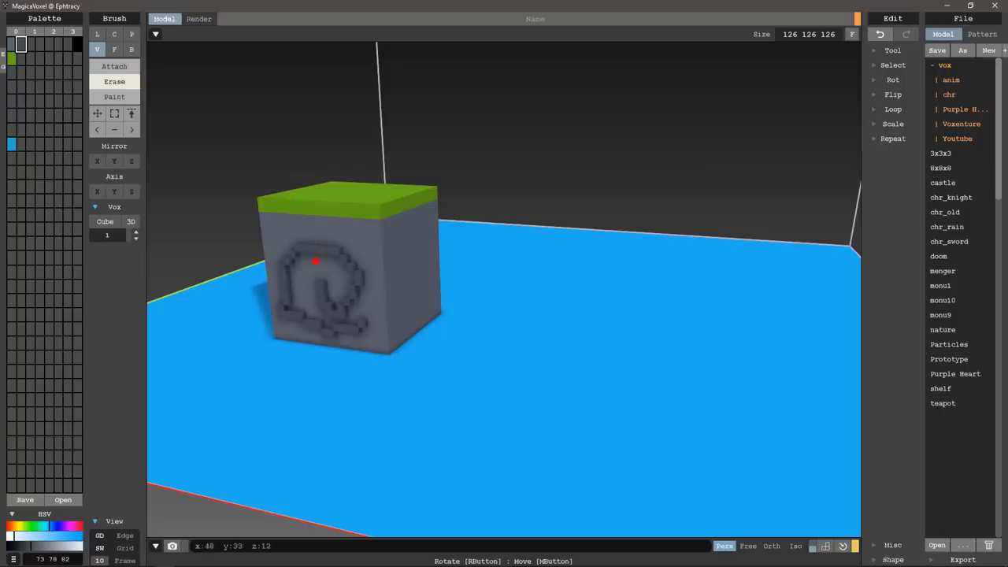
pyautogui.hotkey('ctrl', 'z')
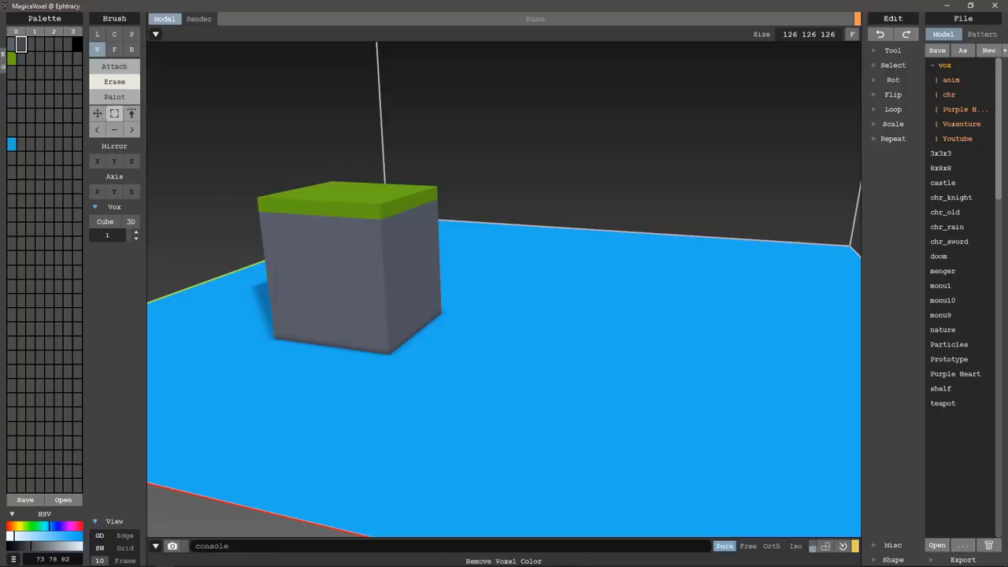
pyautogui.press('t')
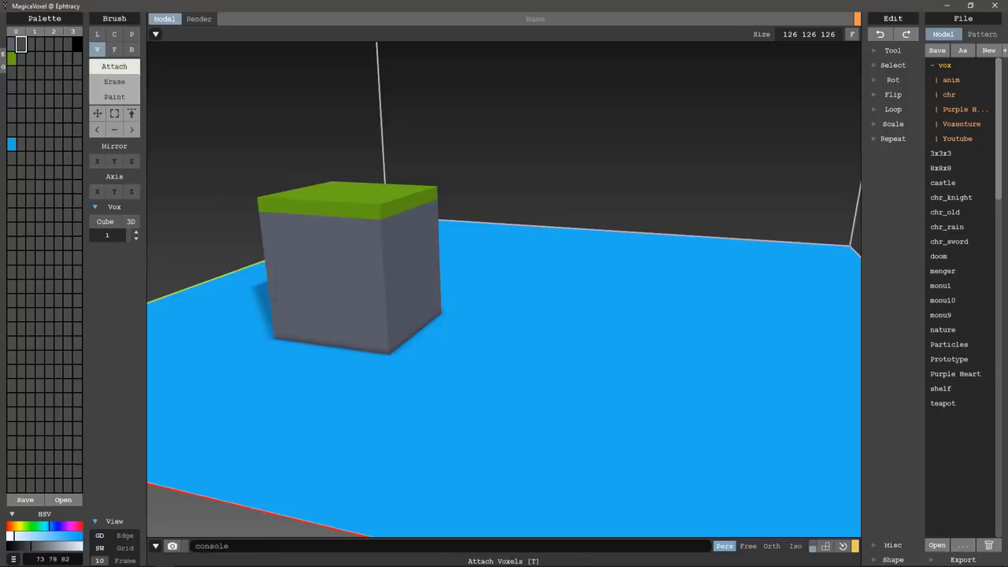
pyautogui.moveTo(297, 240)
pyautogui.mouseDown()
pyautogui.moveTo(332, 297)
pyautogui.moveTo(361, 268)
pyautogui.mouseUp()
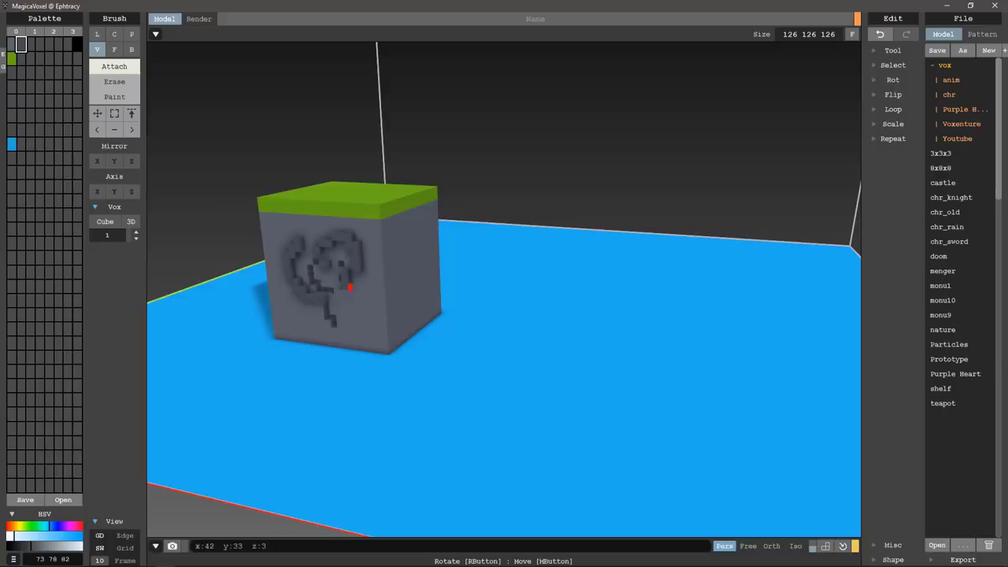
pyautogui.hotkey('ctrl', 'z')
pyautogui.hotkey('ctrl', 'z')
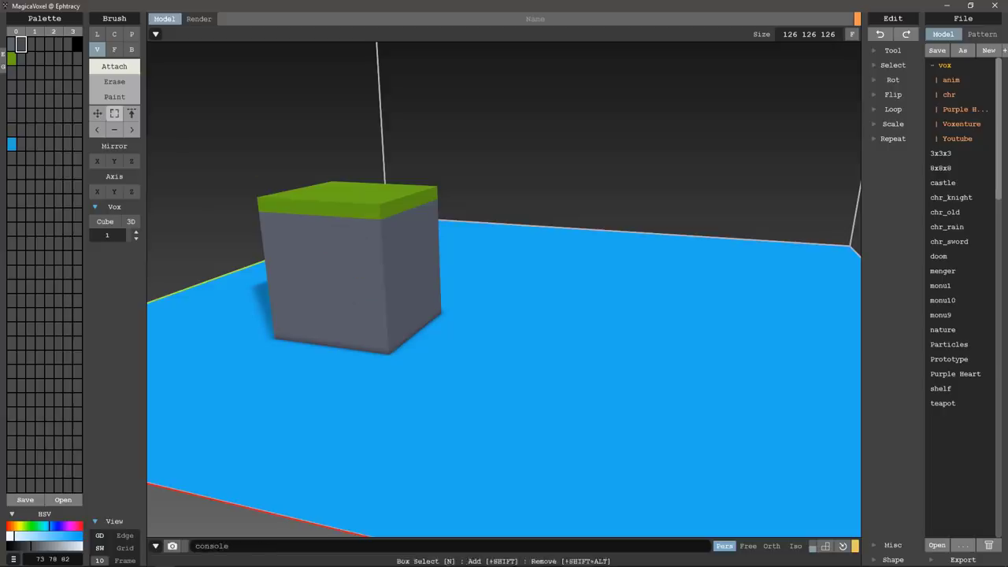
# Paint uneven dark grey patches along the cube's lower side edges with a size-3 brush
pyautogui.click(114, 96)
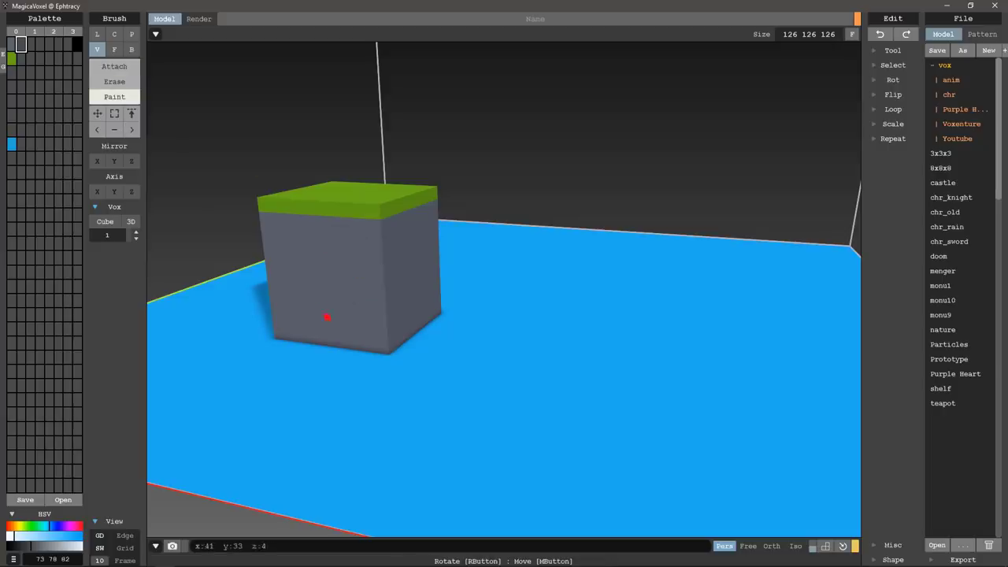
pyautogui.moveTo(275, 323); pyautogui.dragTo(333, 332)
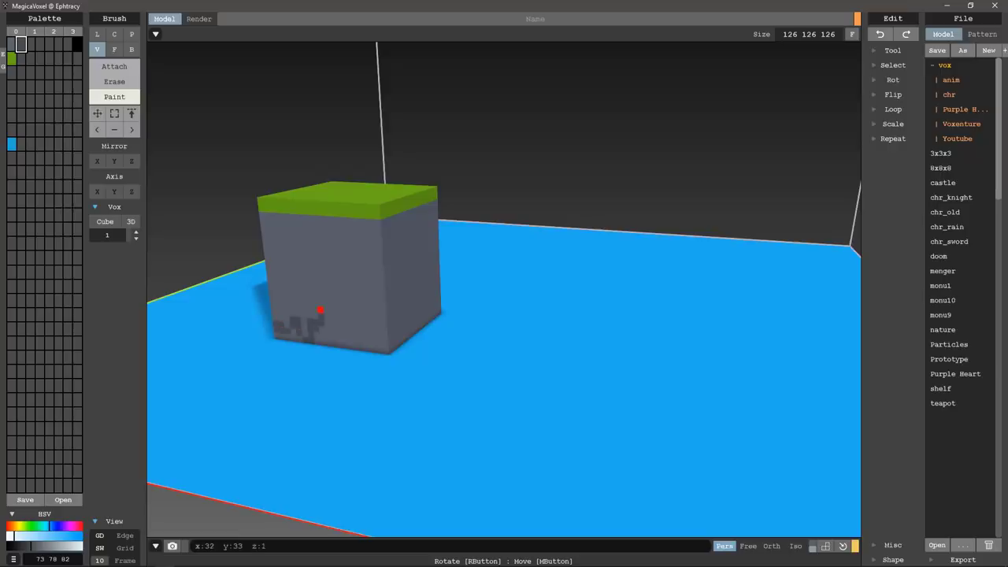
pyautogui.hotkey('ctrl', 'z')
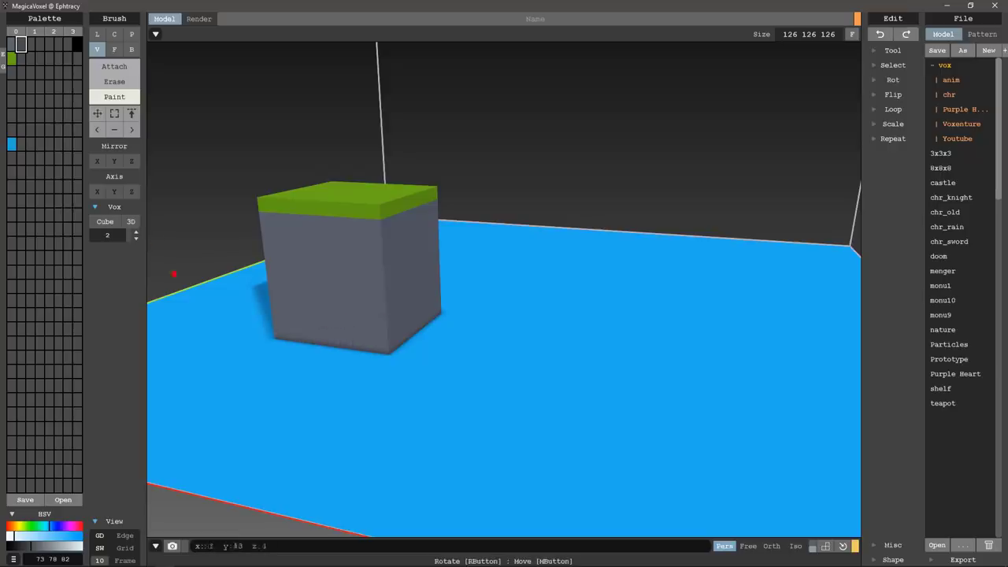
pyautogui.click(135, 231)
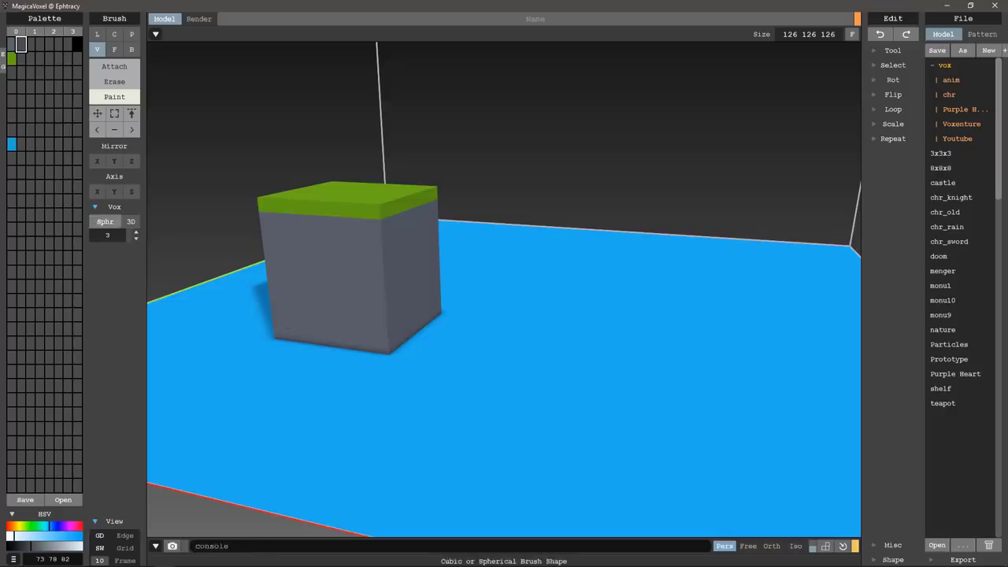
pyautogui.moveTo(271, 330); pyautogui.dragTo(409, 335)
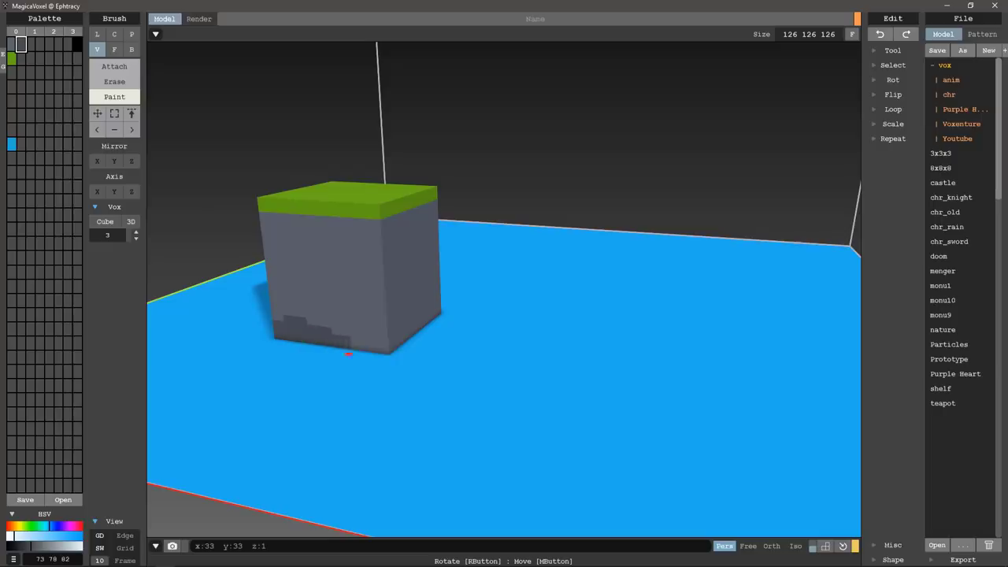
pyautogui.moveTo(480, 321); pyautogui.dragTo(495, 297, button='right')
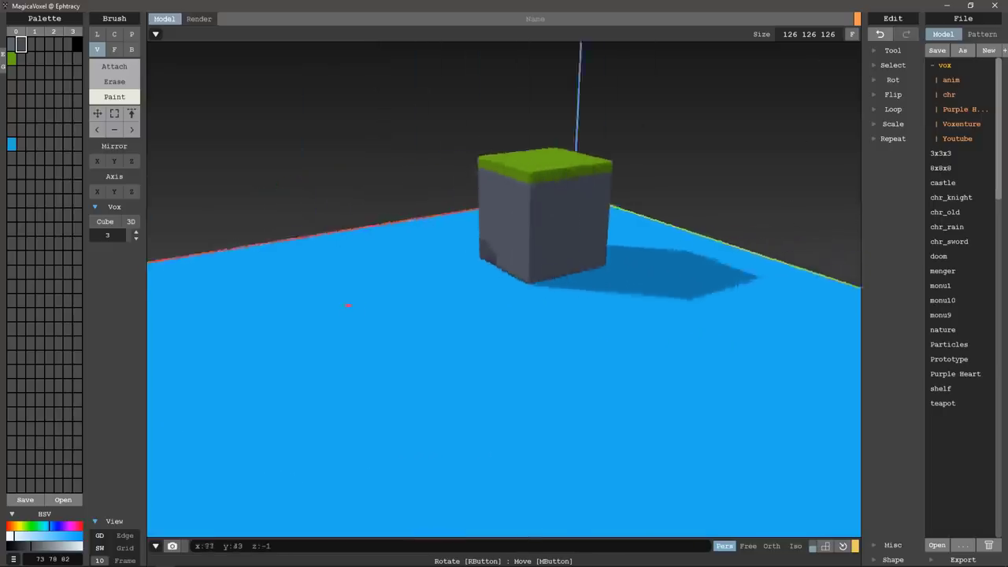
pyautogui.moveTo(496, 287); pyautogui.dragTo(567, 280)
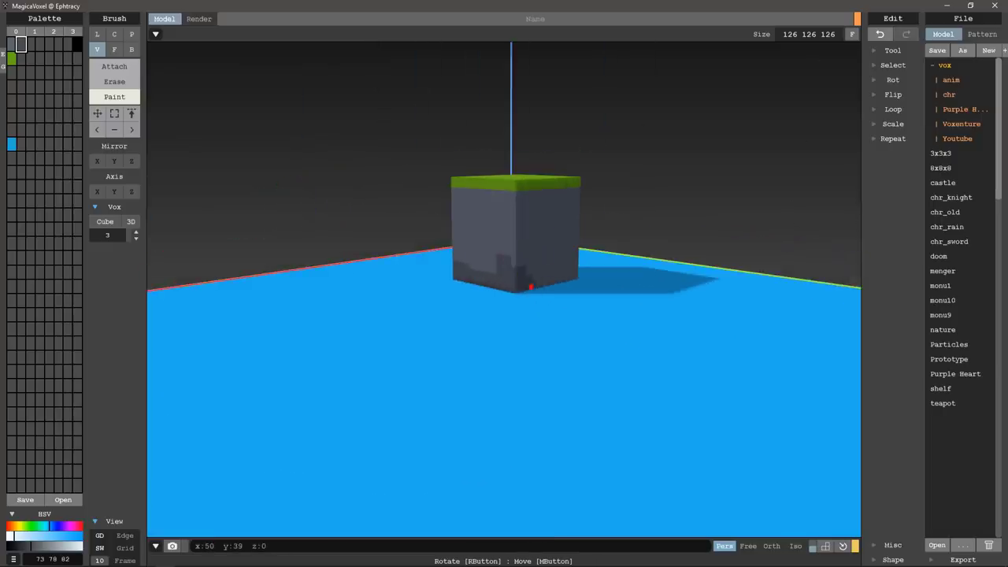
pyautogui.moveTo(567, 280)
pyautogui.mouseDown(button='right')
pyautogui.moveTo(502, 274)
pyautogui.moveTo(607, 311)
pyautogui.mouseUp(button='right')
pyautogui.moveTo(608, 310); pyautogui.dragTo(719, 320)
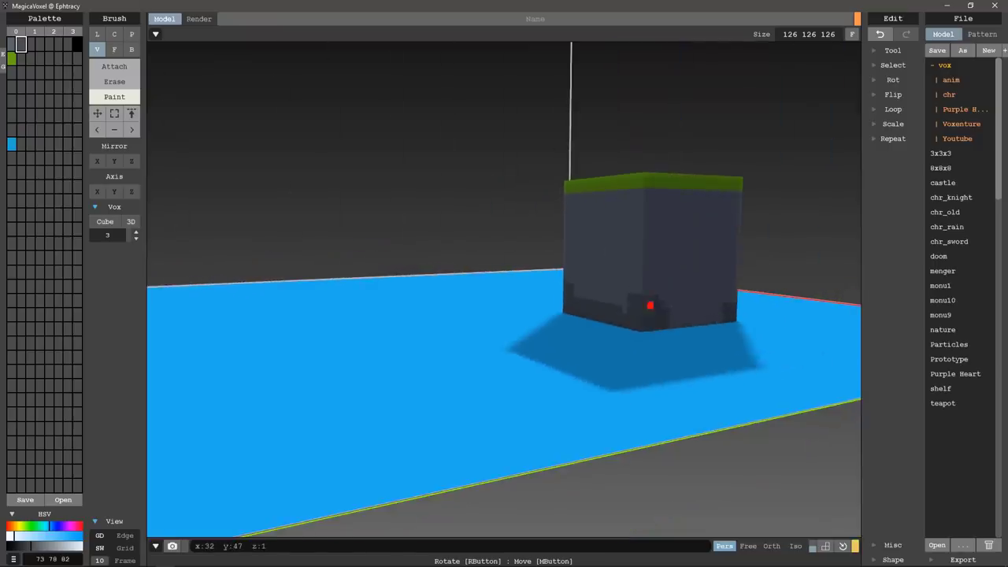
pyautogui.moveTo(719, 320); pyautogui.dragTo(432, 280, button='right')
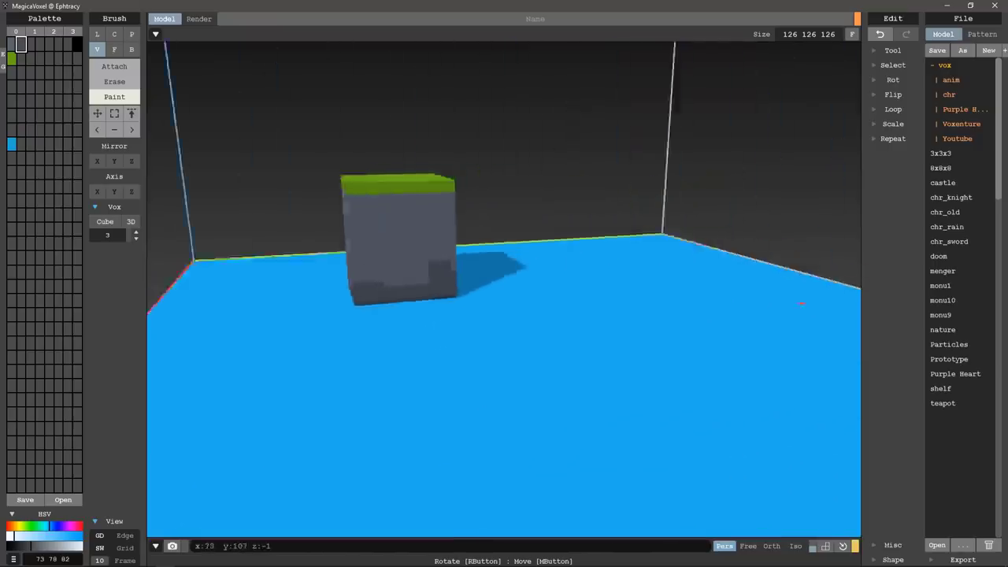
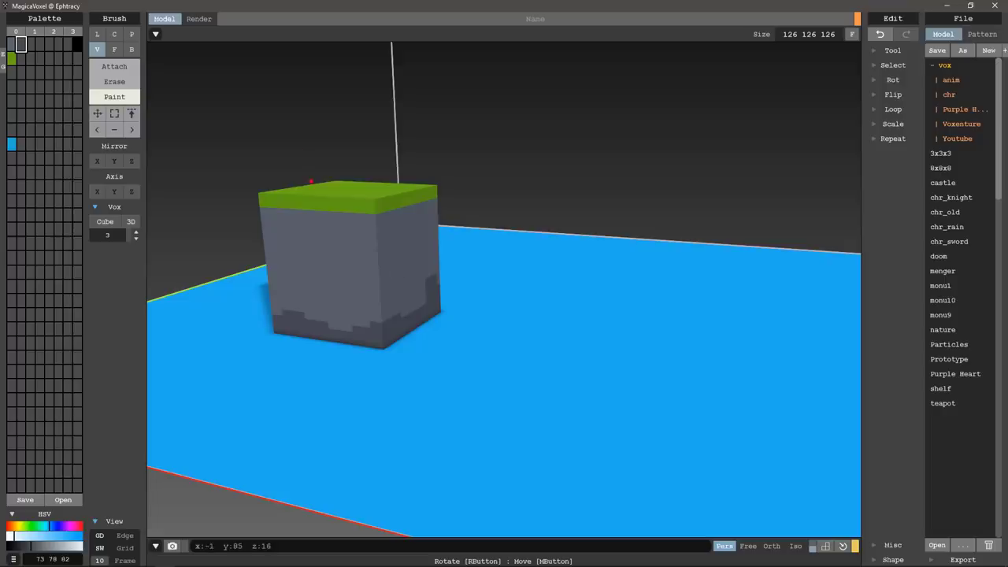
# Paint irregular grass-green drips down the cube's front face and one side
pyautogui.keyDown('alt'); pyautogui.click(343, 207); pyautogui.keyUp('alt')
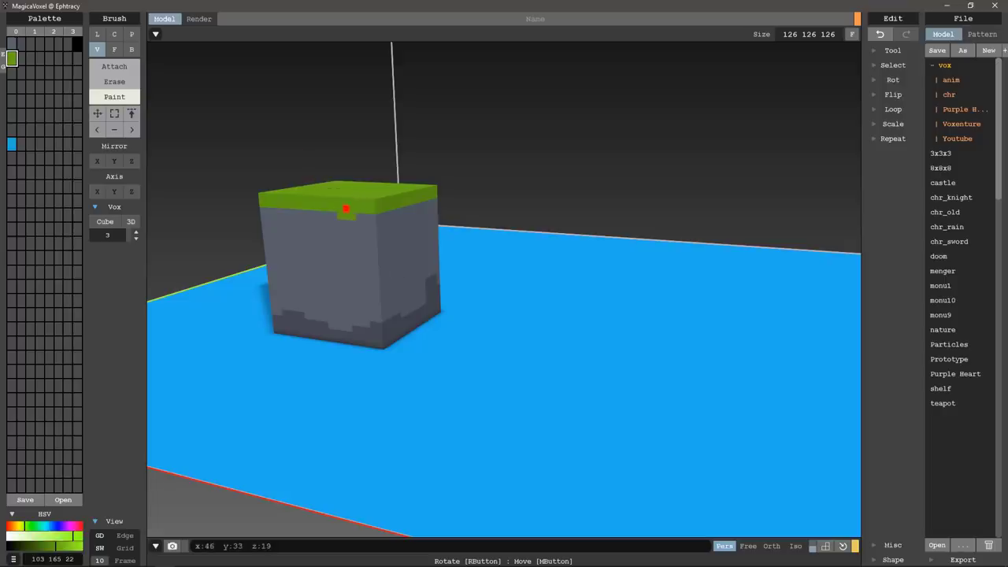
pyautogui.moveTo(406, 224); pyautogui.dragTo(396, 207)
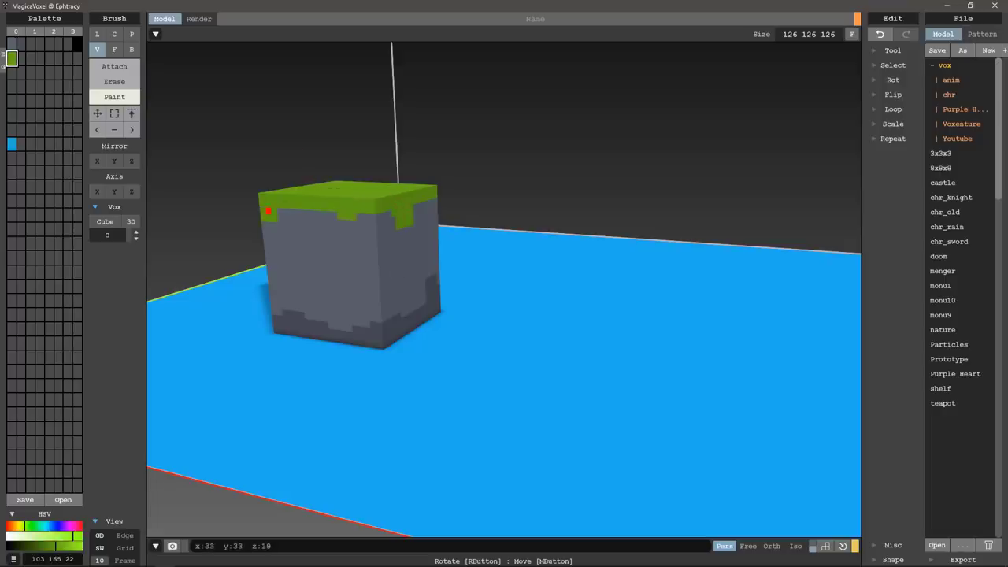
pyautogui.moveTo(267, 197)
pyautogui.mouseDown(button='right')
pyautogui.moveTo(421, 248)
pyautogui.moveTo(591, 218)
pyautogui.moveTo(709, 220)
pyautogui.moveTo(418, 169)
pyautogui.moveTo(562, 176)
pyautogui.moveTo(452, 174)
pyautogui.mouseUp(button='right')
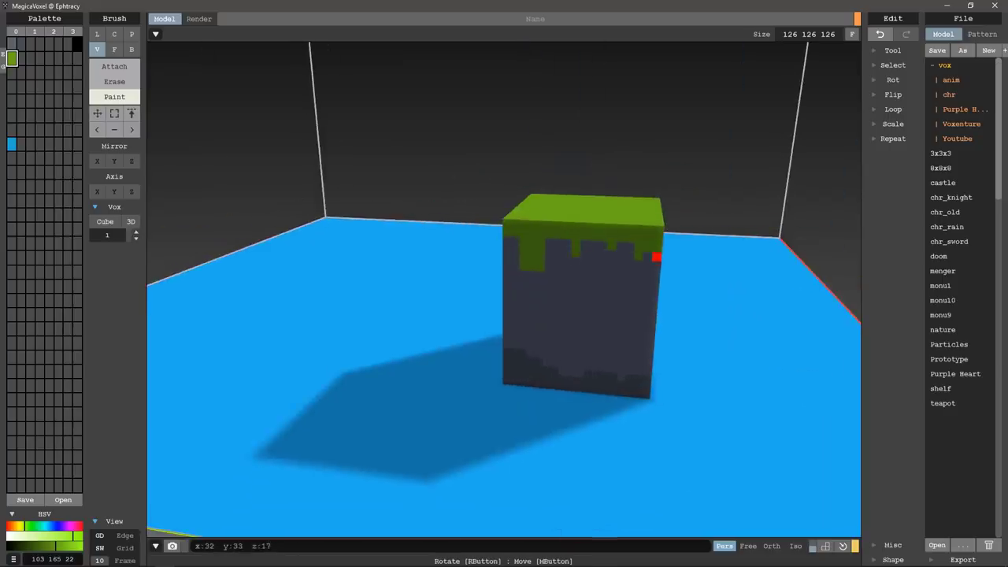
pyautogui.moveTo(655, 256); pyautogui.dragTo(335, 226, button='right')
pyautogui.click(328, 247)
pyautogui.click(371, 248)
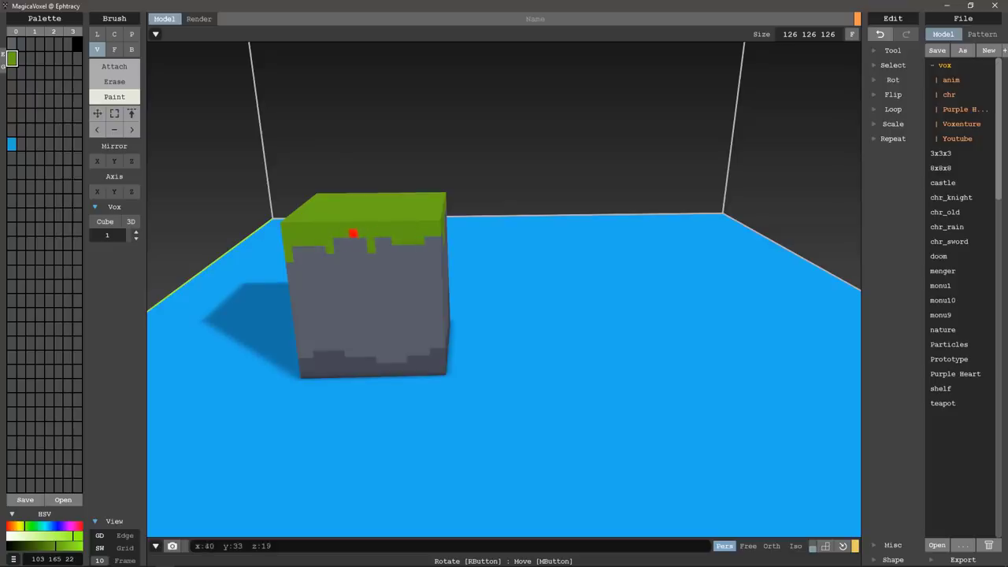
# Check the drips on the remaining sides, then set the brush to Attach mode
pyautogui.moveTo(354, 241); pyautogui.dragTo(342, 235, button='right')
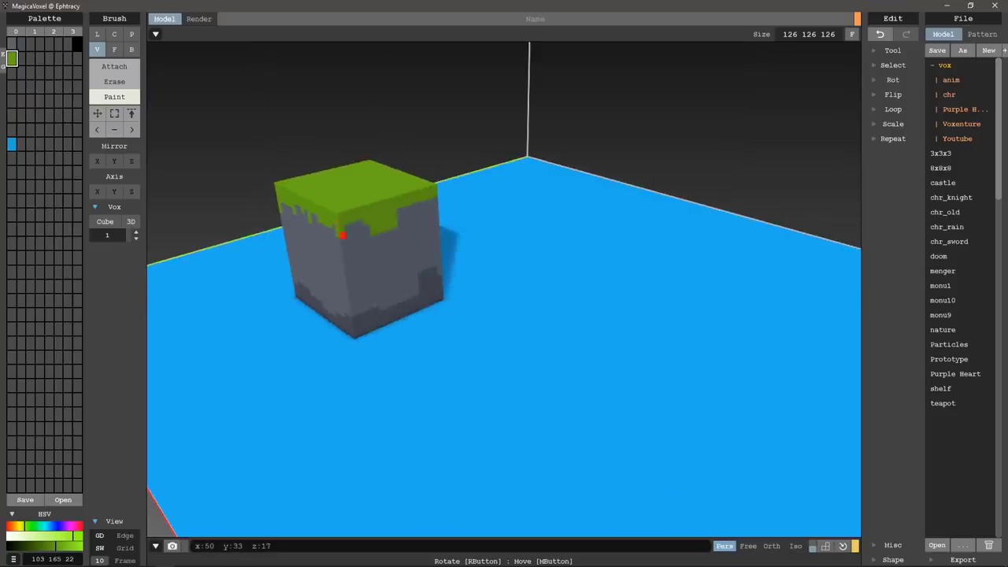
pyautogui.moveTo(431, 201); pyautogui.dragTo(504, 197, button='right')
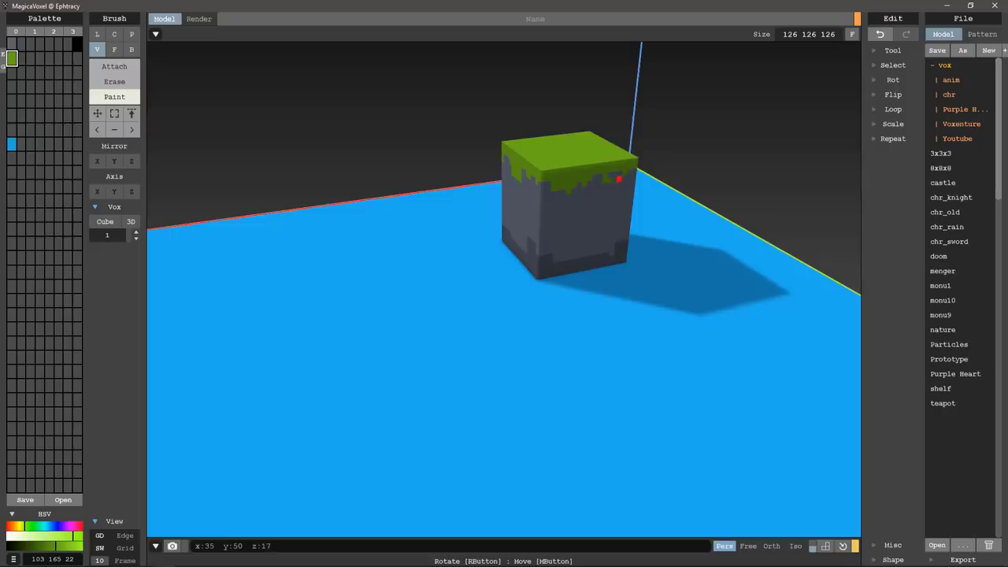
pyautogui.hotkey('ctrl', 'z')
pyautogui.hotkey('ctrl', 'y')
pyautogui.moveTo(628, 188)
pyautogui.mouseDown(button='right')
pyautogui.moveTo(502, 170)
pyautogui.moveTo(647, 180)
pyautogui.mouseUp(button='right')
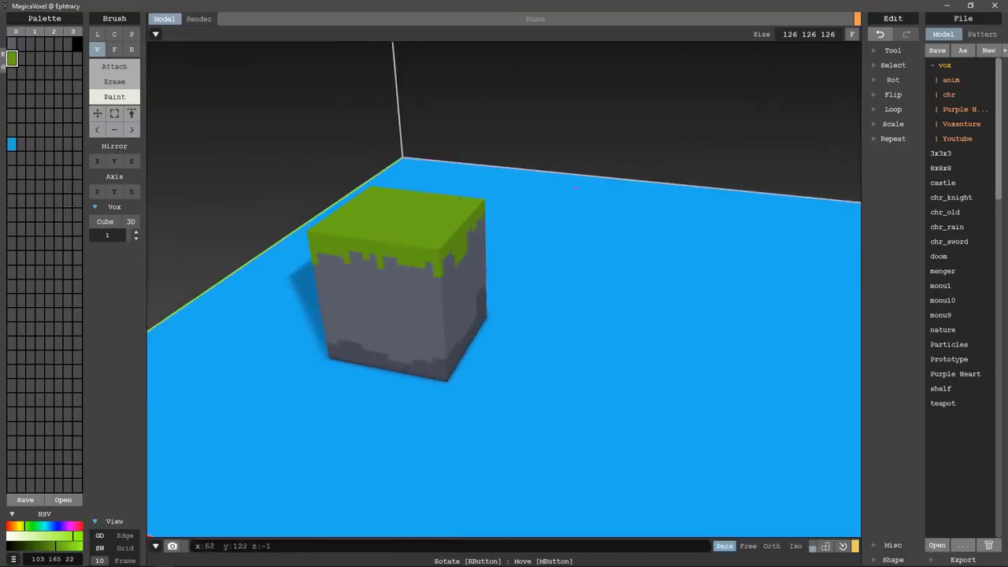
pyautogui.moveTo(494, 217); pyautogui.dragTo(487, 210, button='right')
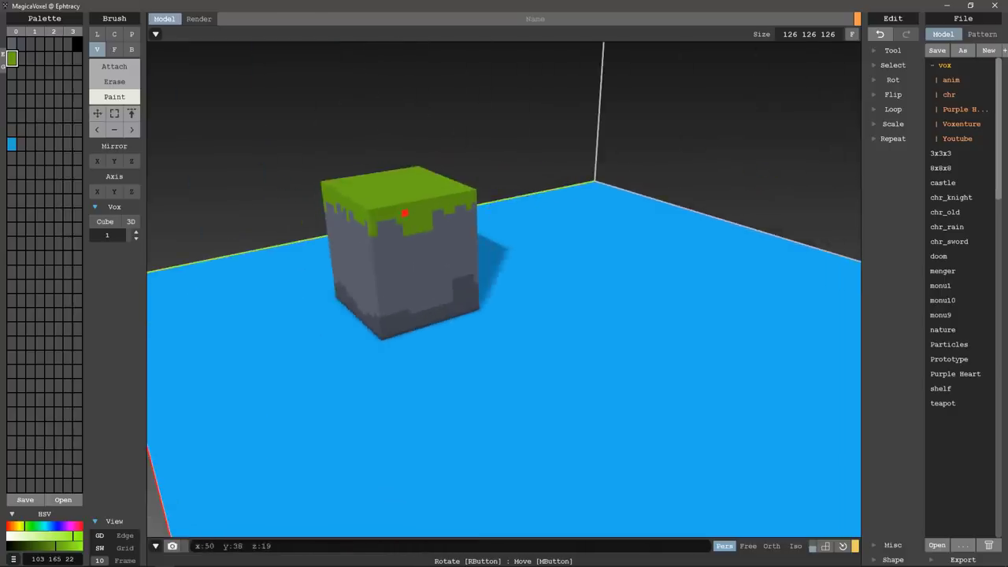
pyautogui.moveTo(415, 186); pyautogui.dragTo(404, 188, button='right')
pyautogui.press('1')
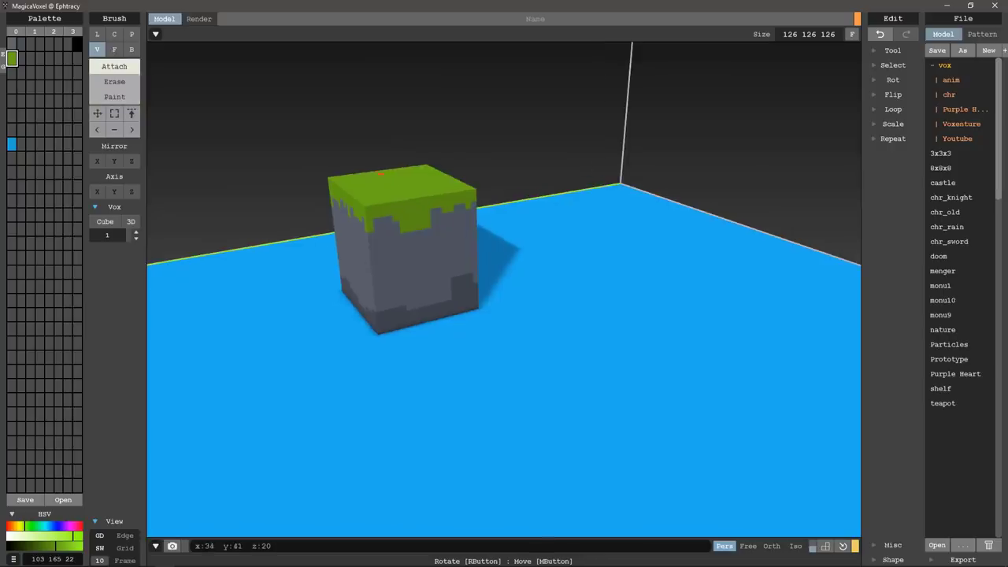
pyautogui.moveTo(380, 182); pyautogui.dragTo(528, 236, button='right')
pyautogui.scroll(4, 527, 237)
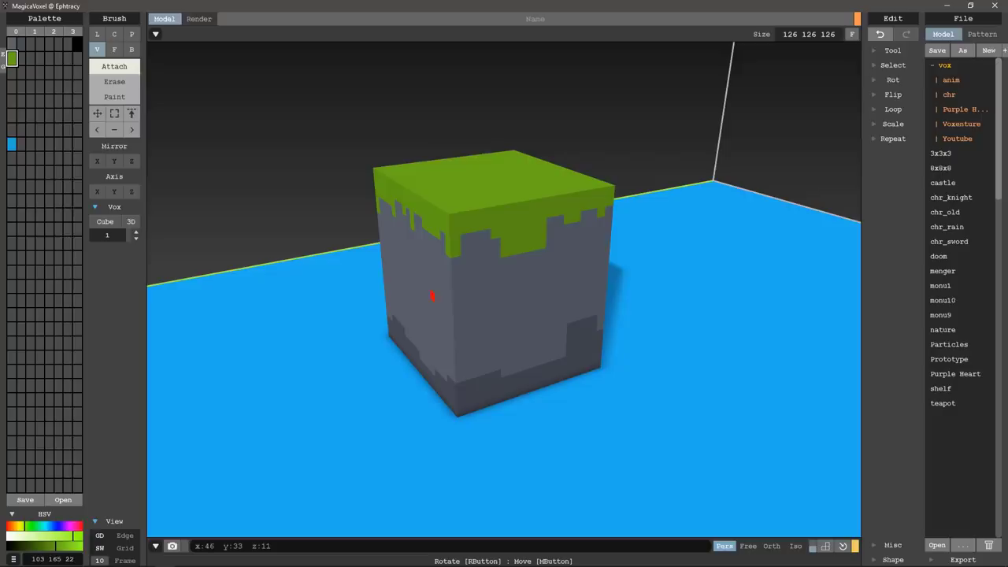
# Try Face-brush extrusions on the sides and undo the stray green layers
pyautogui.click(429, 297)
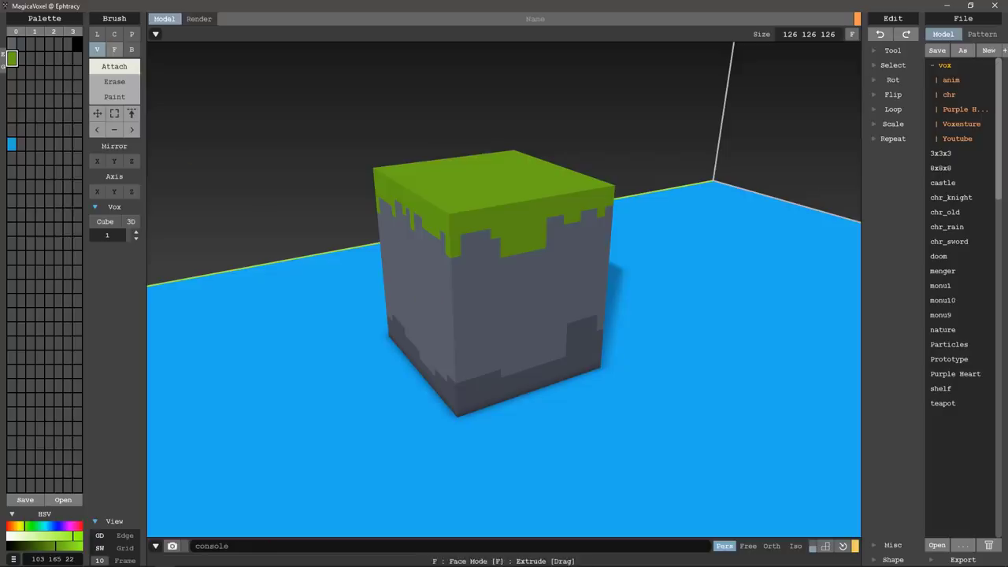
pyautogui.click(114, 49)
pyautogui.click(418, 295)
pyautogui.moveTo(361, 281); pyautogui.dragTo(473, 281, button='right')
pyautogui.hotkey('ctrl', 'z')
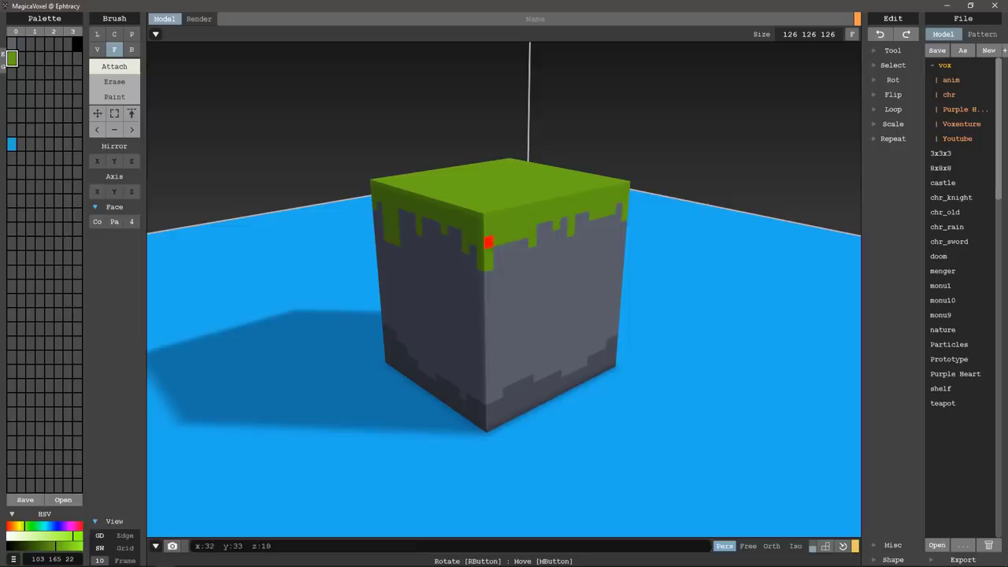
pyautogui.click(521, 410)
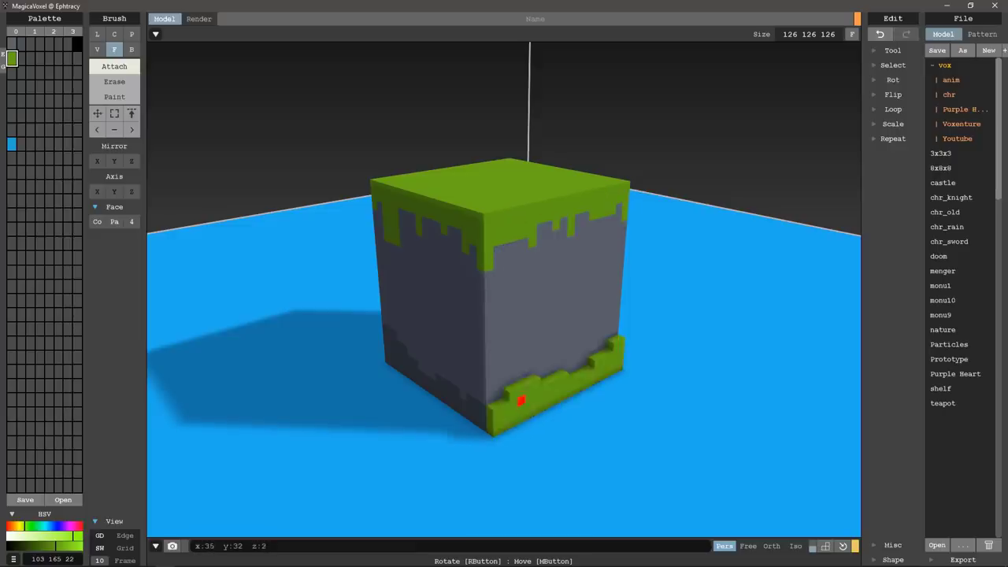
pyautogui.hotkey('ctrl', 'z')
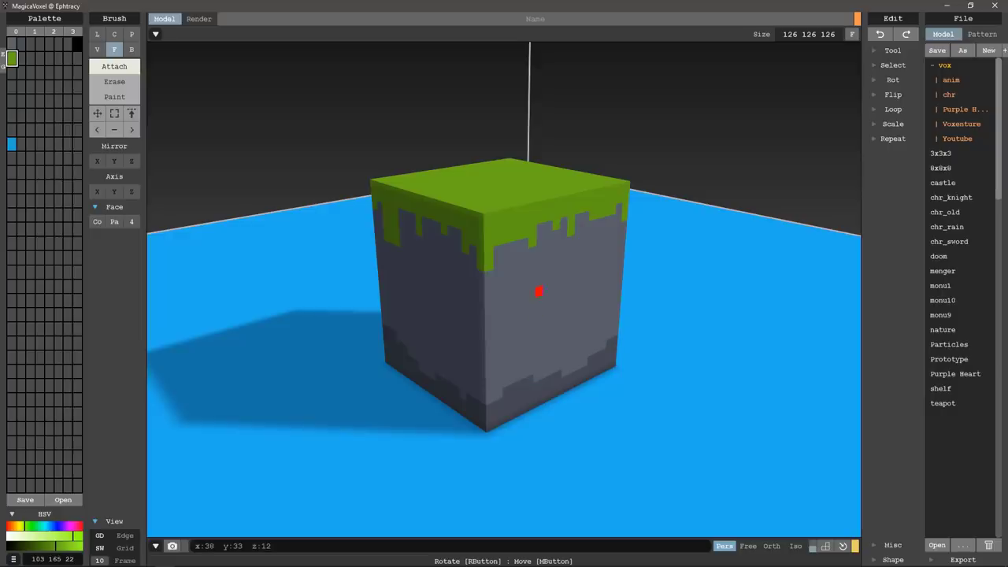
# Extrude a grey stone layer on the front face, leaving stone grey as the active colour
pyautogui.keyDown('alt'); pyautogui.click(553, 315); pyautogui.keyUp('alt')
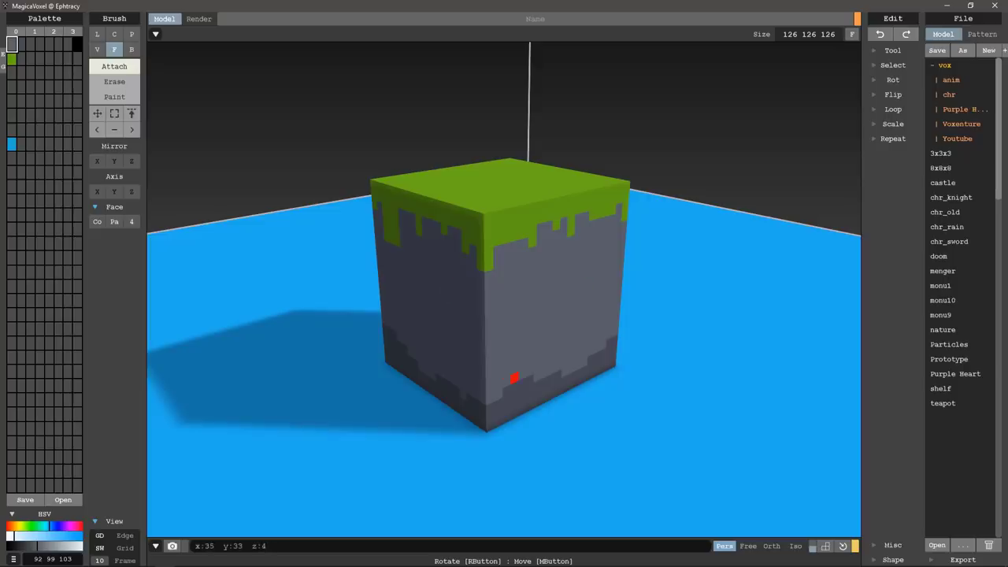
pyautogui.click(538, 320)
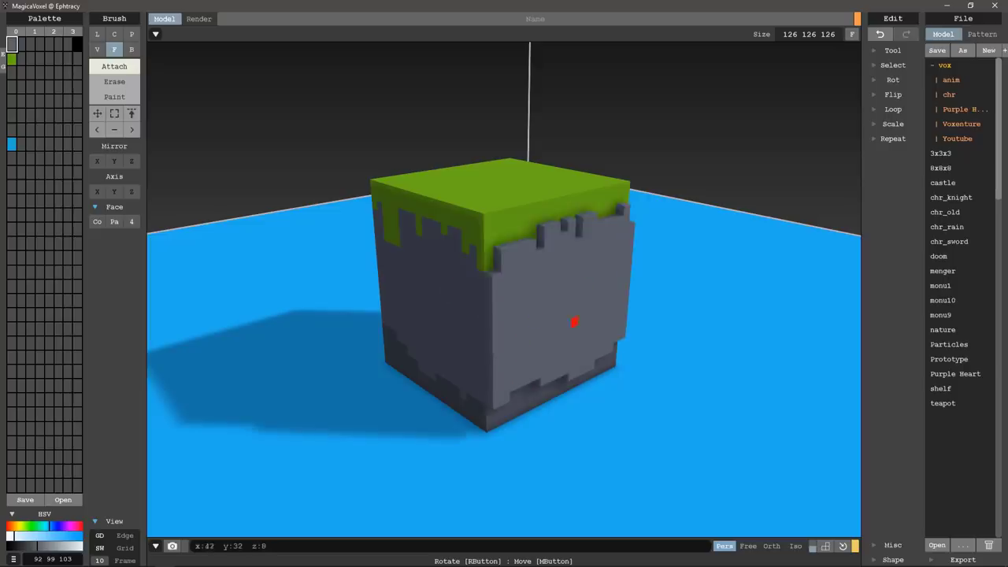
pyautogui.moveTo(574, 321)
pyautogui.mouseDown(button='right')
pyautogui.moveTo(414, 306)
pyautogui.moveTo(515, 288)
pyautogui.moveTo(457, 288)
pyautogui.moveTo(580, 282)
pyautogui.moveTo(431, 269)
pyautogui.moveTo(412, 279)
pyautogui.moveTo(374, 261)
pyautogui.moveTo(416, 299)
pyautogui.moveTo(525, 231)
pyautogui.mouseUp(button='right')
pyautogui.keyDown('alt'); pyautogui.click(461, 275); pyautogui.keyUp('alt')
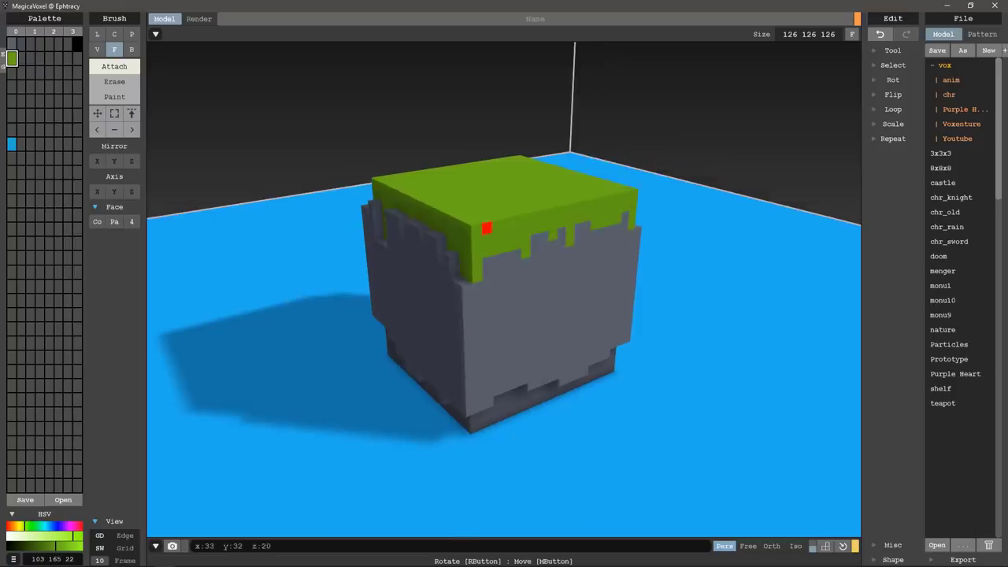
pyautogui.moveTo(446, 234); pyautogui.dragTo(522, 240, button='right')
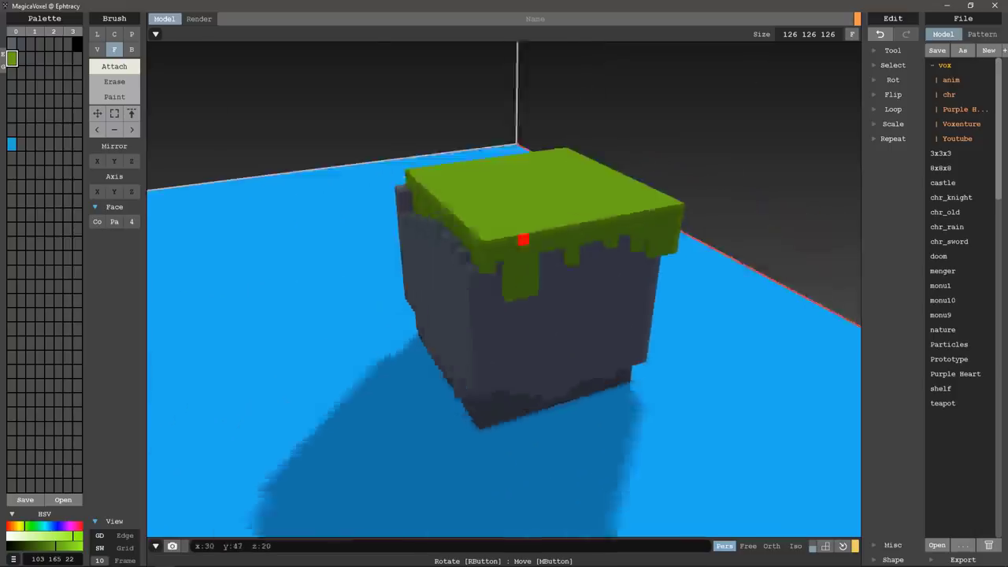
pyautogui.moveTo(441, 247)
pyautogui.mouseDown(button='right')
pyautogui.moveTo(522, 232)
pyautogui.moveTo(443, 218)
pyautogui.moveTo(525, 196)
pyautogui.moveTo(428, 210)
pyautogui.moveTo(445, 224)
pyautogui.moveTo(546, 239)
pyautogui.moveTo(525, 220)
pyautogui.moveTo(410, 208)
pyautogui.moveTo(433, 239)
pyautogui.mouseUp(button='right')
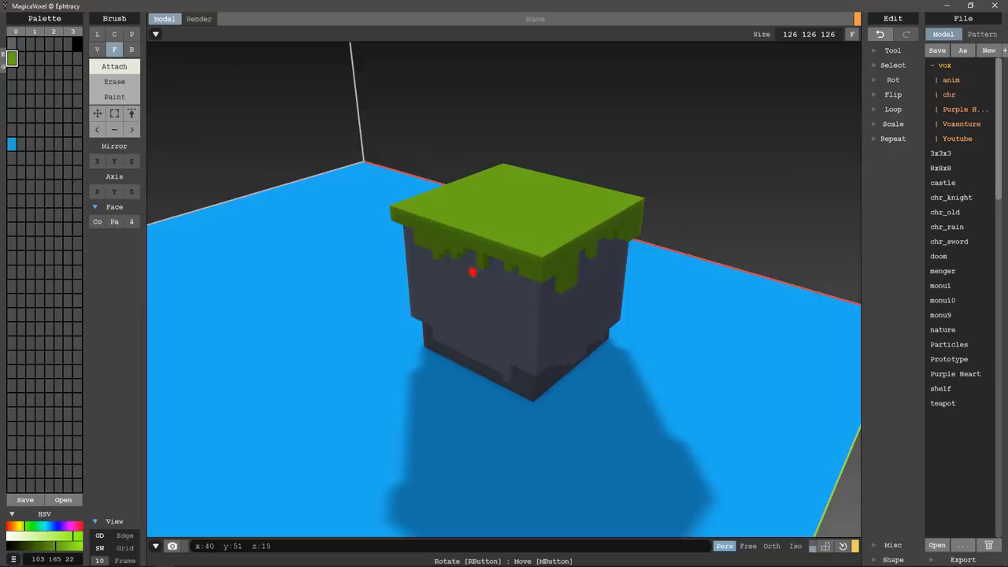
pyautogui.moveTo(478, 284)
pyautogui.mouseDown(button='right')
pyautogui.moveTo(538, 250)
pyautogui.moveTo(566, 261)
pyautogui.mouseUp(button='right')
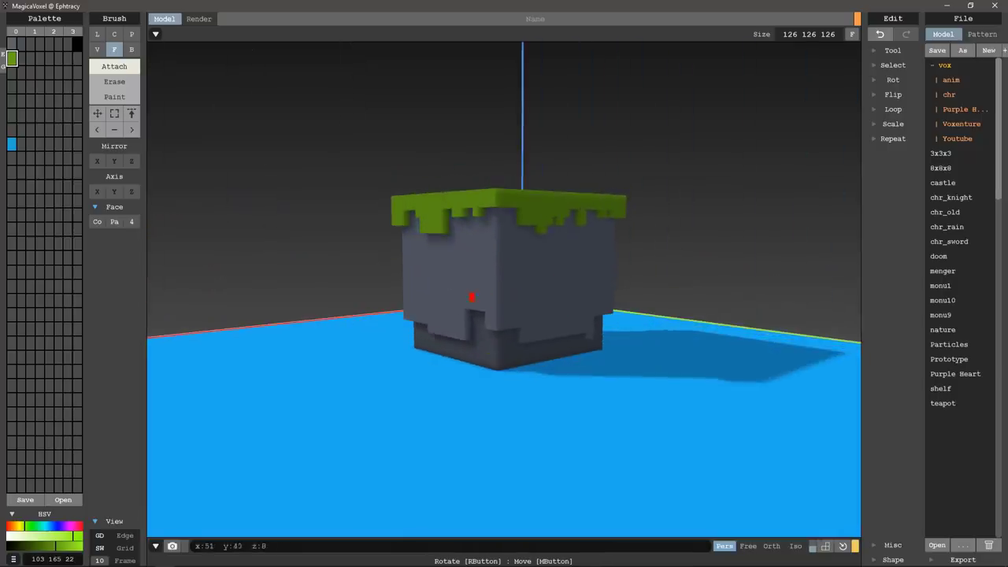
pyautogui.click(12, 44)
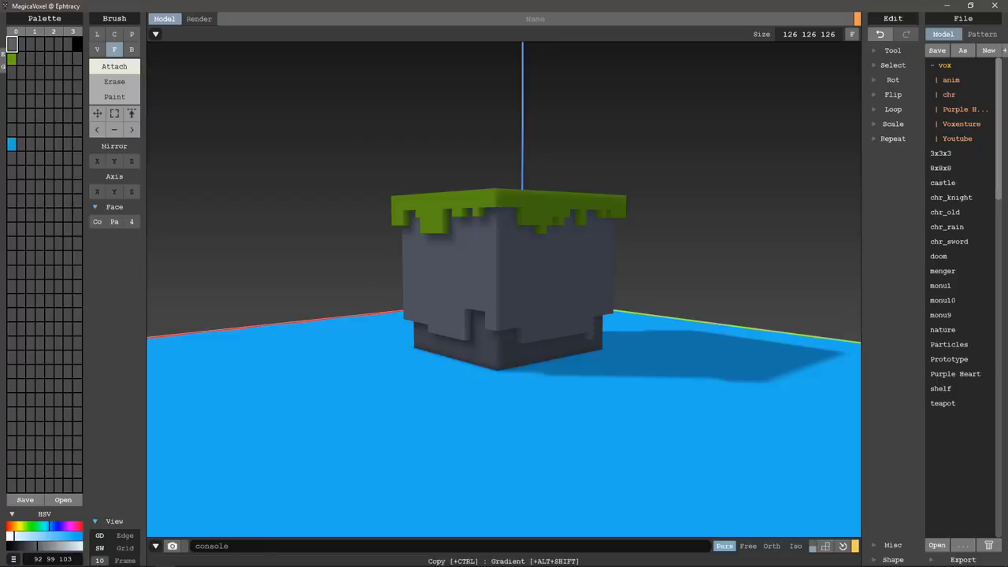
# Copy the stone grey into the next palette cell and set the Voxel brush to Paint
pyautogui.keyDown('ctrl'); pyautogui.moveTo(12, 43); pyautogui.dragTo(31, 44); pyautogui.keyUp('ctrl')
pyautogui.click(29, 44)
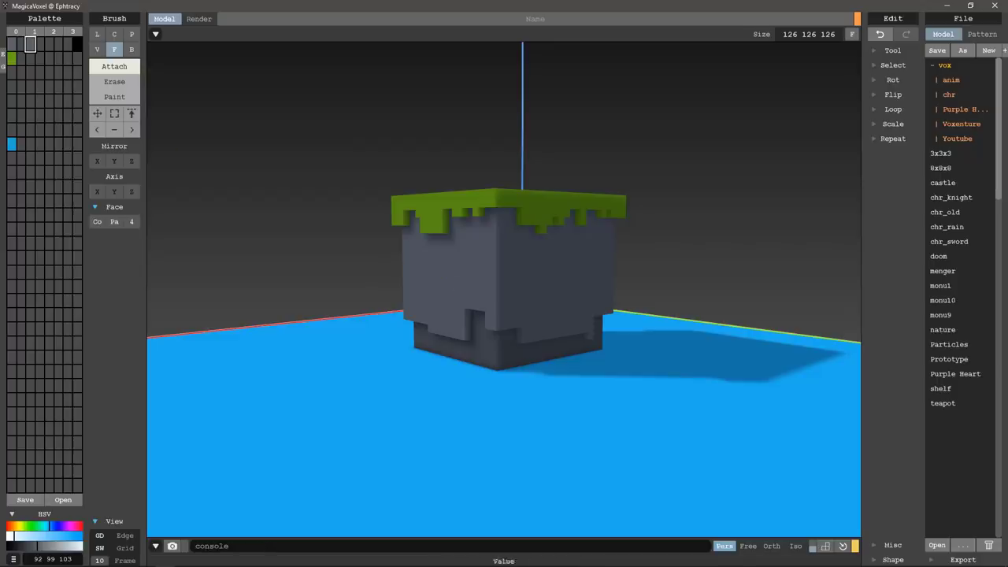
pyautogui.click(97, 48)
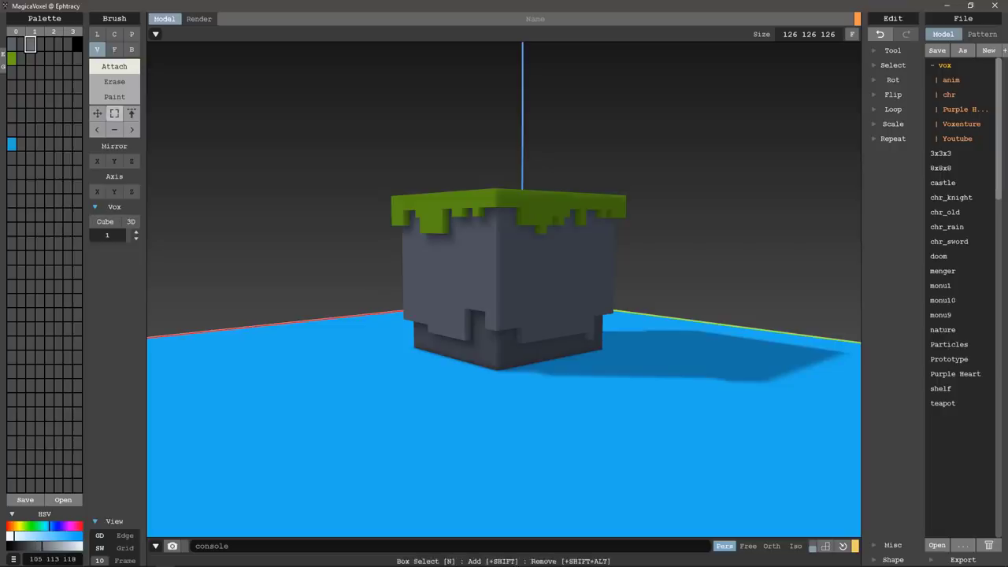
pyautogui.click(114, 97)
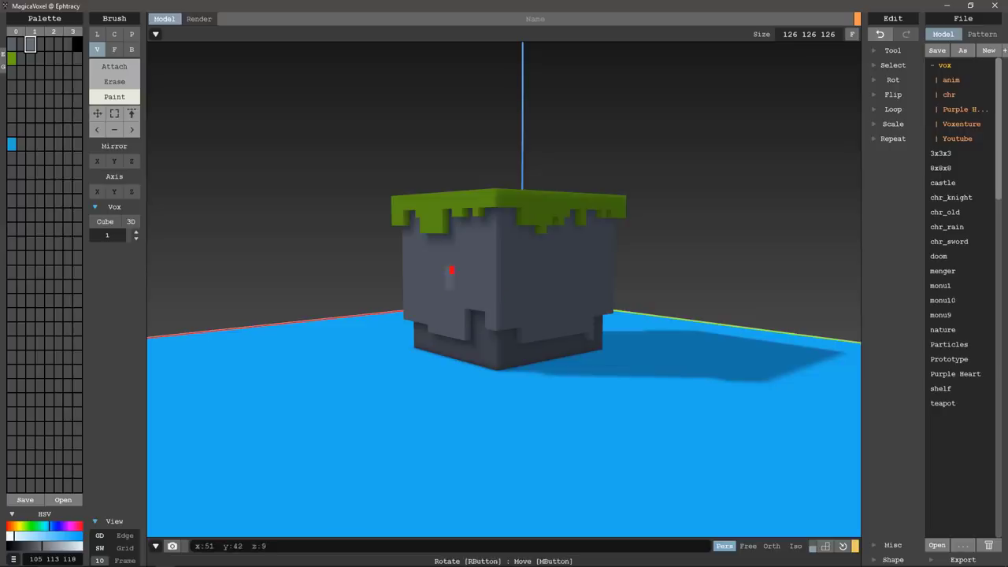
# Paint lighter grey speckles across the cube's front stone face
pyautogui.moveTo(452, 277); pyautogui.dragTo(517, 288, button='right')
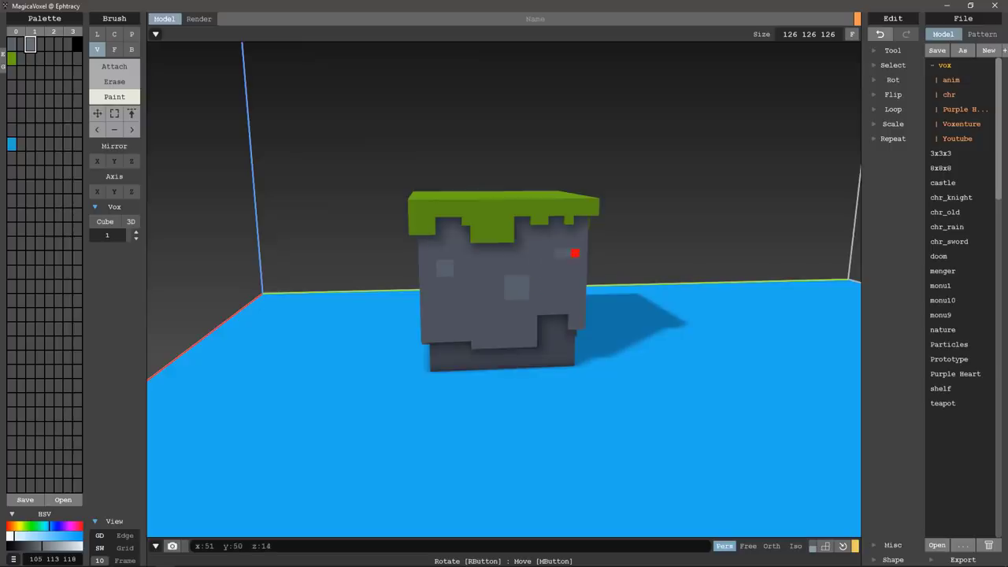
pyautogui.moveTo(575, 252); pyautogui.dragTo(516, 307, button='right')
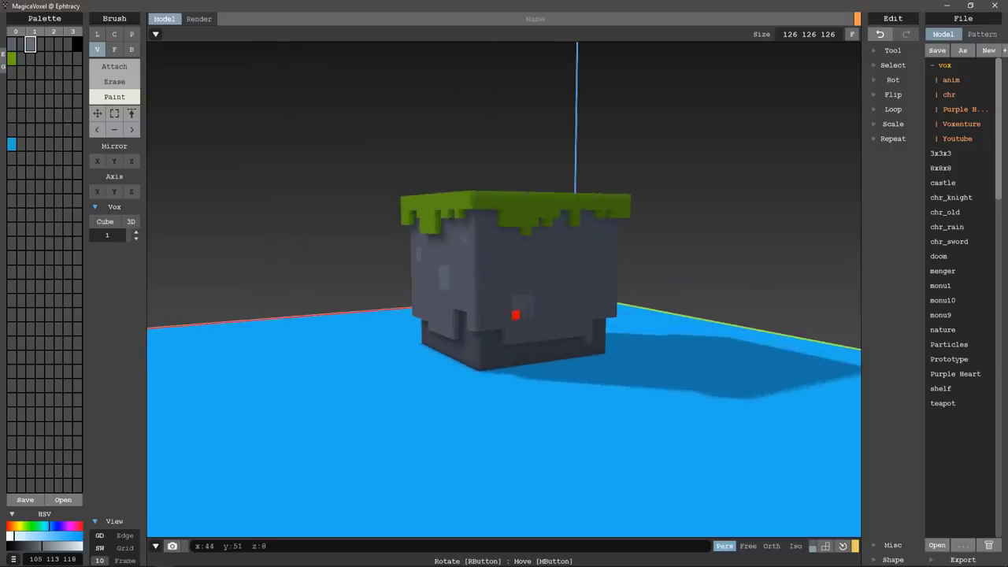
pyautogui.moveTo(515, 315); pyautogui.dragTo(509, 301, button='right')
pyautogui.hotkey('ctrl', 'z')
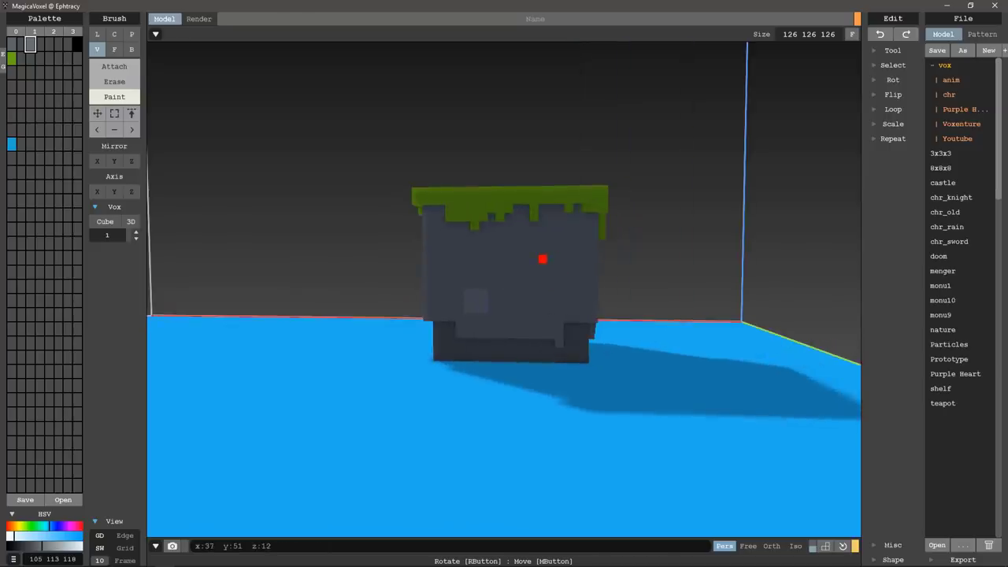
pyautogui.click(542, 258)
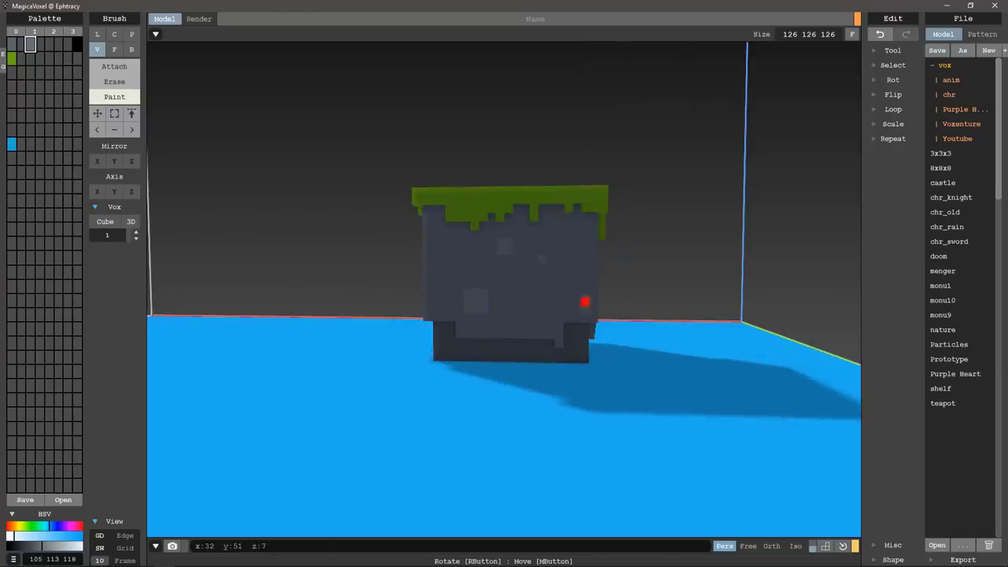
pyautogui.moveTo(442, 268); pyautogui.dragTo(535, 295, button='right')
pyautogui.moveTo(470, 299); pyautogui.dragTo(544, 312)
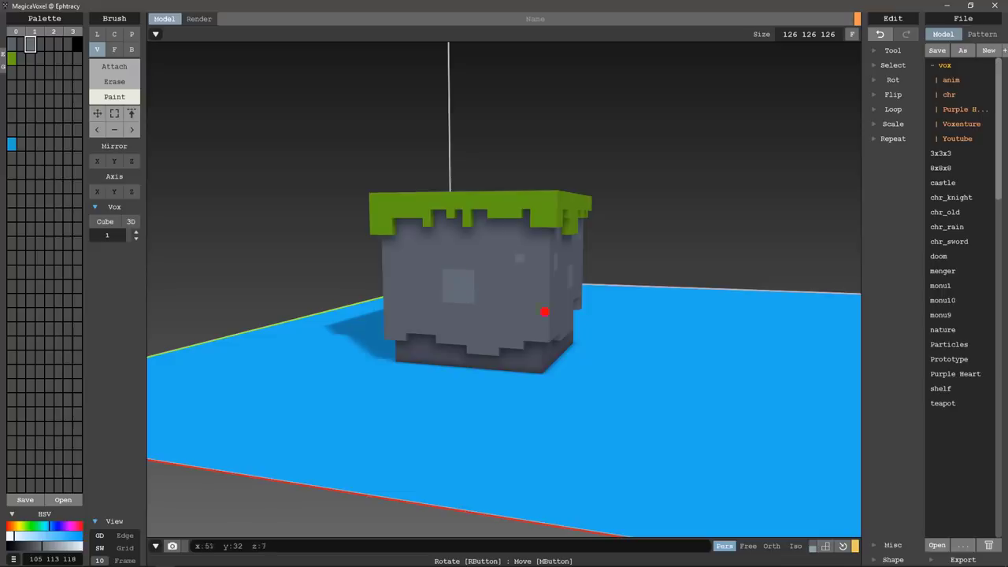
pyautogui.moveTo(423, 289); pyautogui.dragTo(428, 308, button='right')
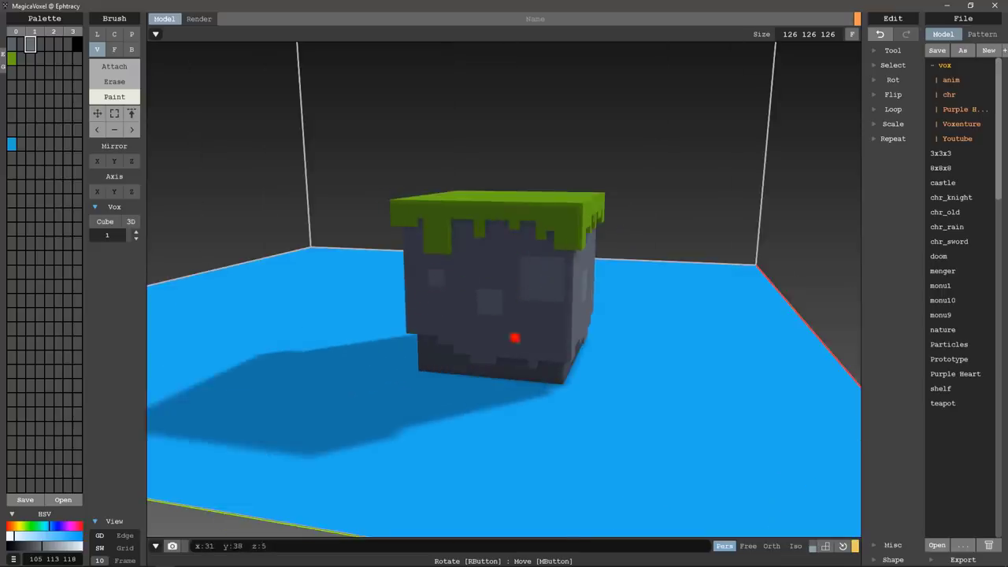
pyautogui.moveTo(543, 305)
pyautogui.mouseDown(button='right')
pyautogui.moveTo(375, 270)
pyautogui.moveTo(473, 247)
pyautogui.moveTo(450, 241)
pyautogui.moveTo(473, 233)
pyautogui.mouseUp(button='right')
# Copy the grass green to the next palette slot and make it paler via hue and saturation
pyautogui.keyDown('alt'); pyautogui.click(467, 232); pyautogui.keyUp('alt')
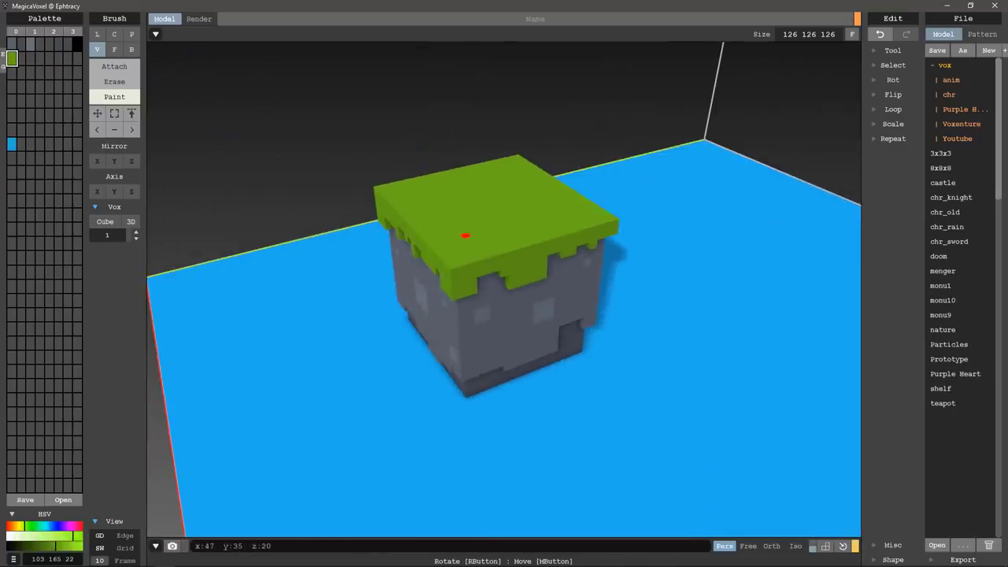
pyautogui.keyDown('ctrl'); pyautogui.moveTo(12, 58); pyautogui.dragTo(21, 57); pyautogui.keyUp('ctrl')
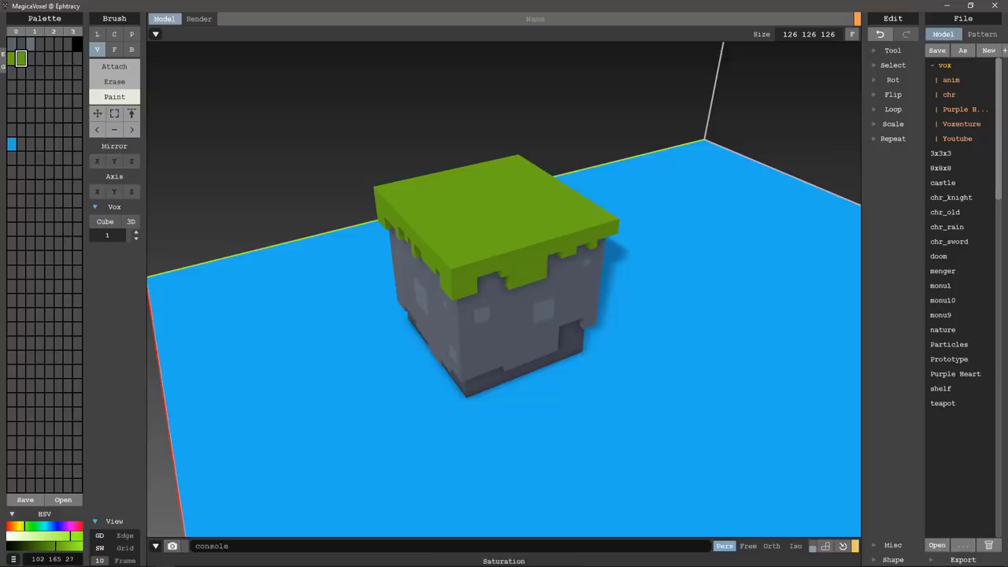
pyautogui.moveTo(71, 536); pyautogui.dragTo(70, 536)
pyautogui.moveTo(22, 526); pyautogui.dragTo(24, 526)
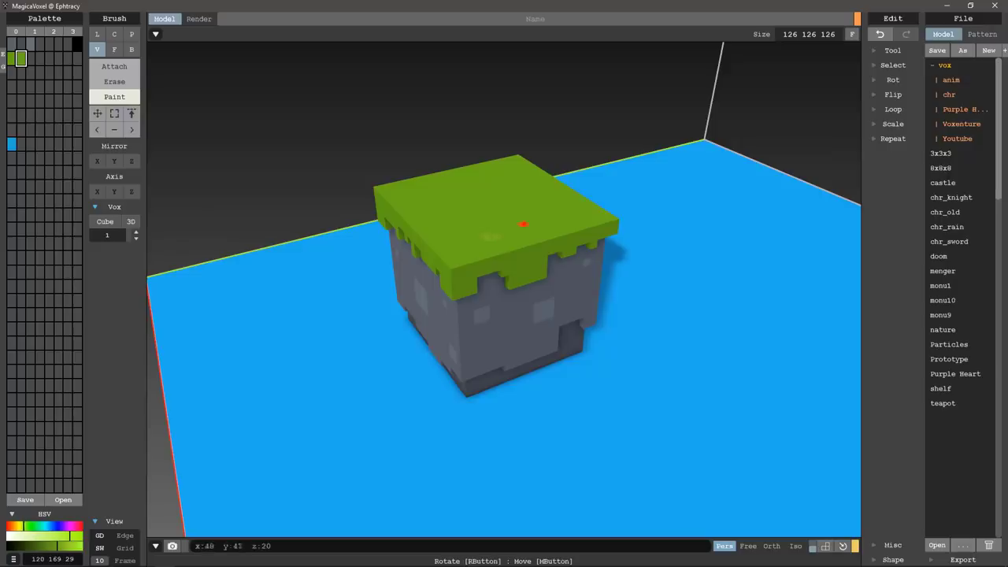
pyautogui.moveTo(523, 224); pyautogui.dragTo(470, 290, button='right')
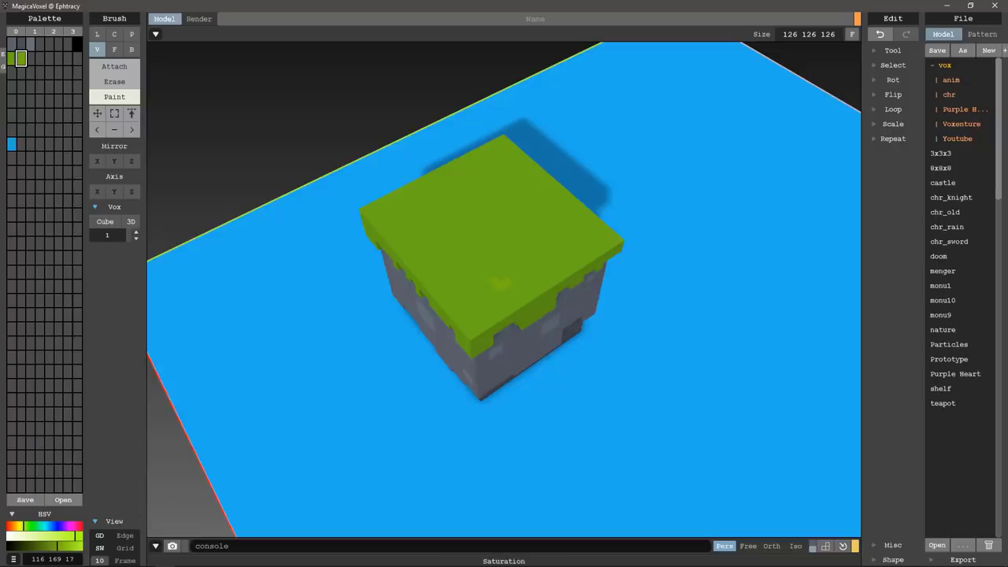
pyautogui.moveTo(76, 536)
pyautogui.mouseDown()
pyautogui.moveTo(47, 535)
pyautogui.moveTo(82, 535)
pyautogui.moveTo(60, 546)
pyautogui.mouseUp()
# Paint lighter-green patches and a single speckle across the grass top
pyautogui.moveTo(365, 376); pyautogui.dragTo(469, 283, button='right')
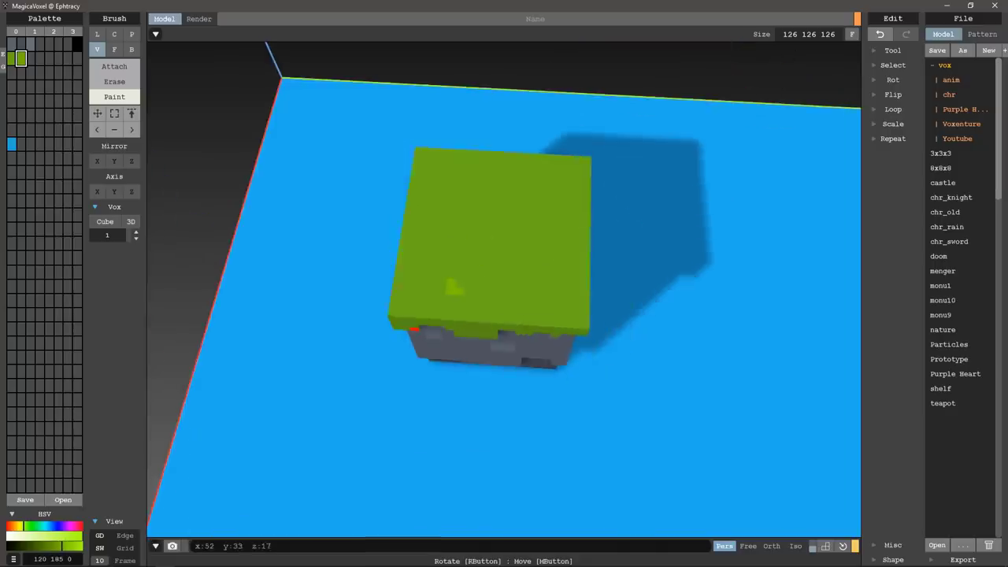
pyautogui.moveTo(469, 274)
pyautogui.mouseDown()
pyautogui.moveTo(478, 275)
pyautogui.moveTo(476, 299)
pyautogui.mouseUp()
pyautogui.moveTo(451, 273)
pyautogui.mouseDown(button='right')
pyautogui.moveTo(551, 232)
pyautogui.moveTo(451, 227)
pyautogui.moveTo(522, 216)
pyautogui.mouseUp(button='right')
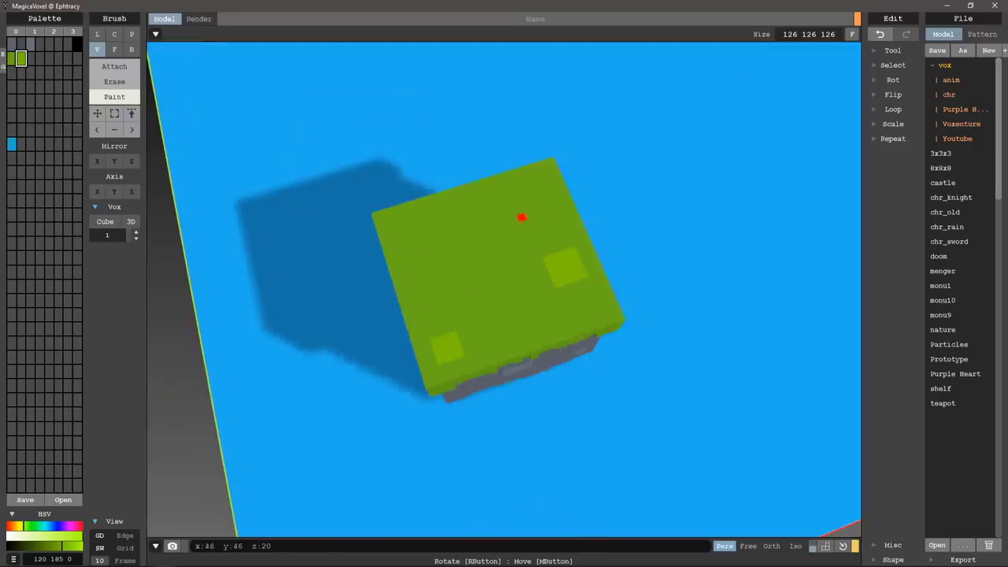
pyautogui.moveTo(446, 234); pyautogui.dragTo(451, 224)
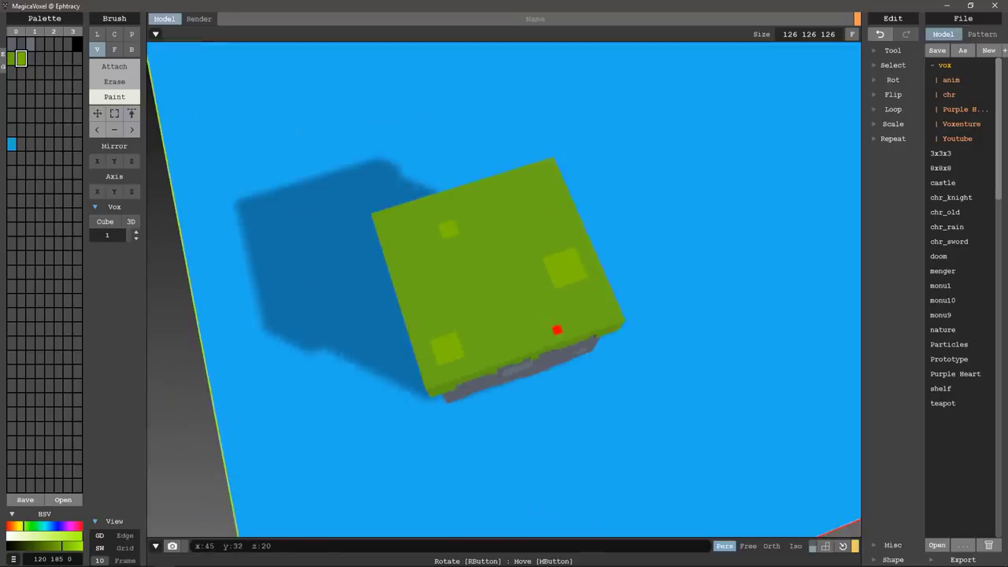
pyautogui.click(557, 330)
pyautogui.moveTo(493, 287); pyautogui.dragTo(519, 410, button='right')
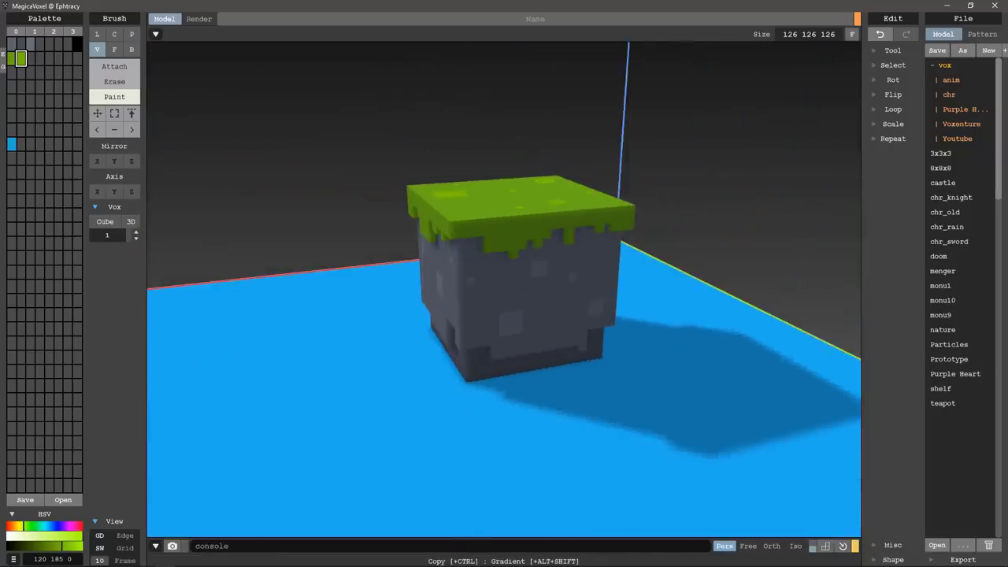
# Add a darker green copy to the palette and lengthen a grass drip down the stone side
pyautogui.keyDown('ctrl'); pyautogui.moveTo(21, 58); pyautogui.dragTo(30, 58); pyautogui.keyUp('ctrl')
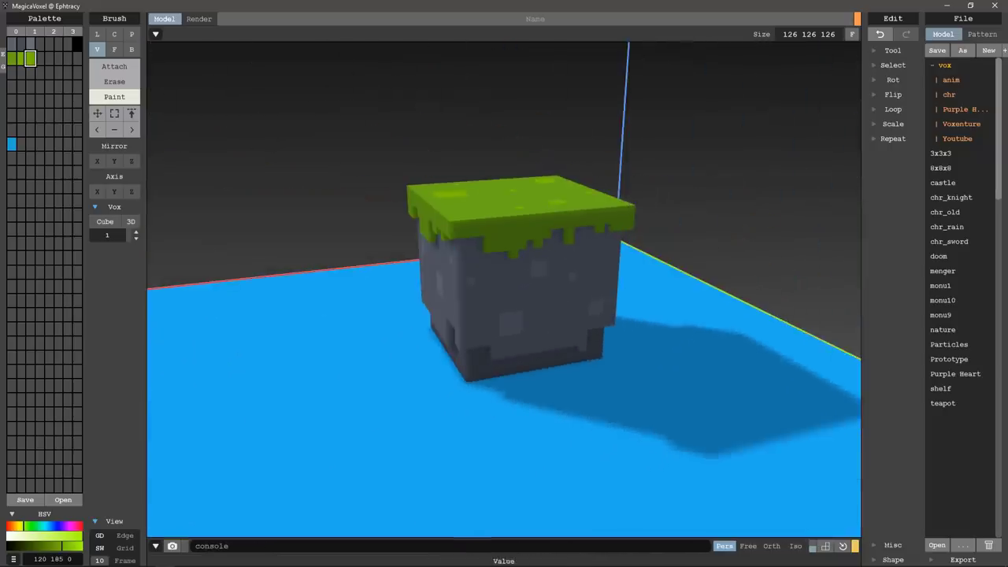
pyautogui.click(52, 545)
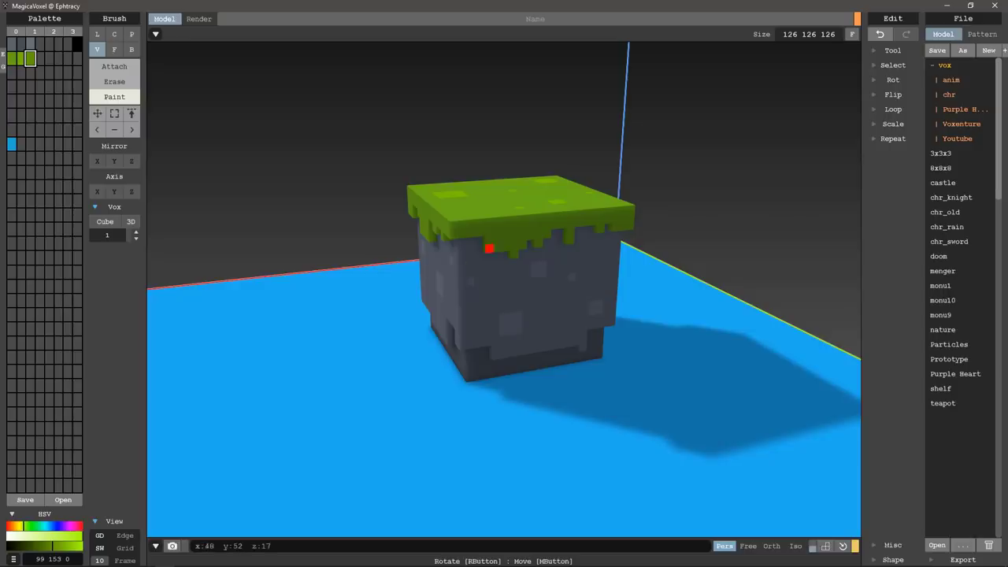
pyautogui.moveTo(489, 249); pyautogui.dragTo(548, 224, button='right')
pyautogui.scroll(3, 536, 220)
pyautogui.scroll(2, 489, 205)
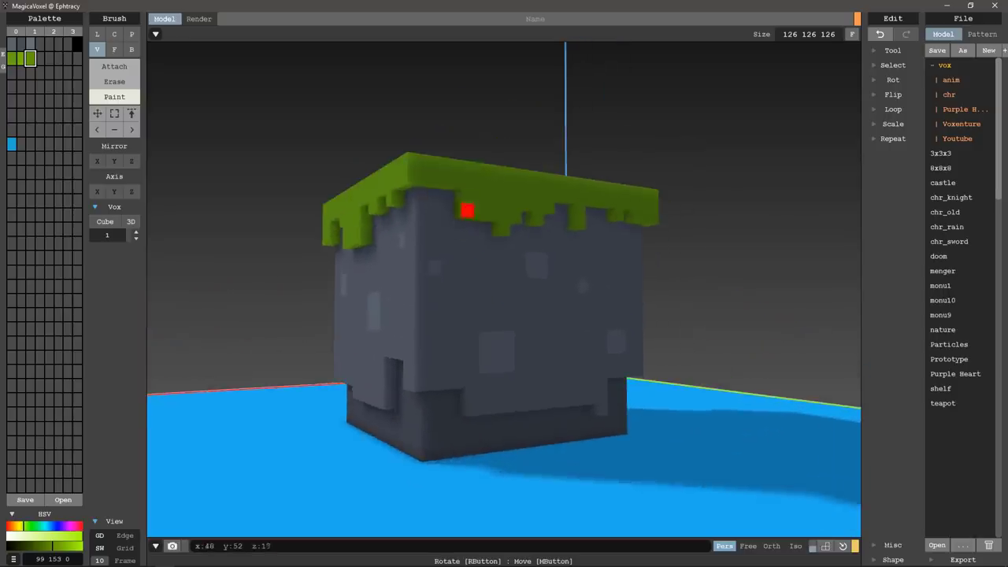
pyautogui.moveTo(550, 206); pyautogui.dragTo(418, 218, button='right')
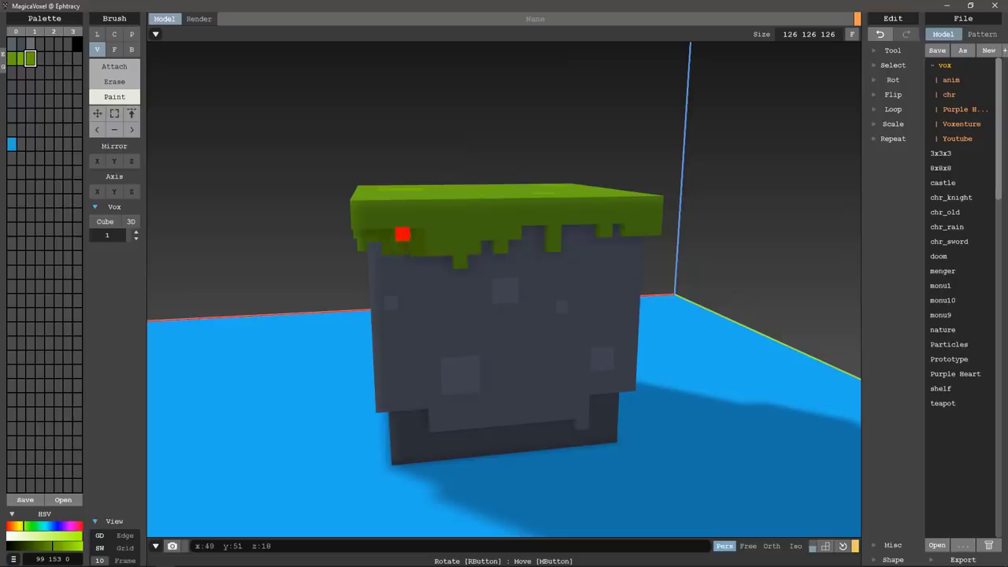
pyautogui.click(417, 274)
pyautogui.click(445, 273)
pyautogui.click(460, 274)
pyautogui.click(459, 287)
# Darken the green further, paint dark-green drip voxels along the edge, then undo those strokes
pyautogui.click(42, 545)
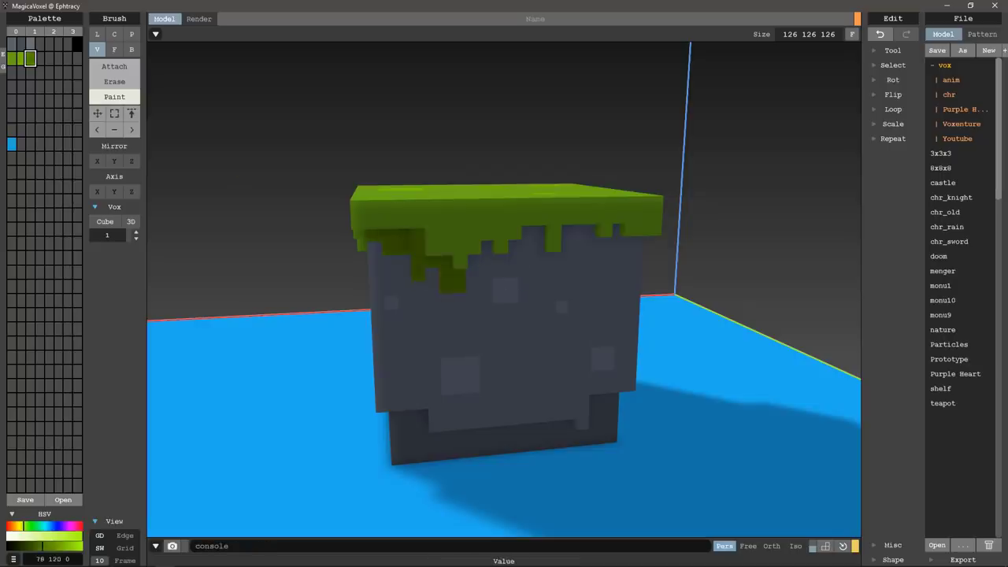
pyautogui.moveTo(281, 337); pyautogui.dragTo(285, 341, button='right')
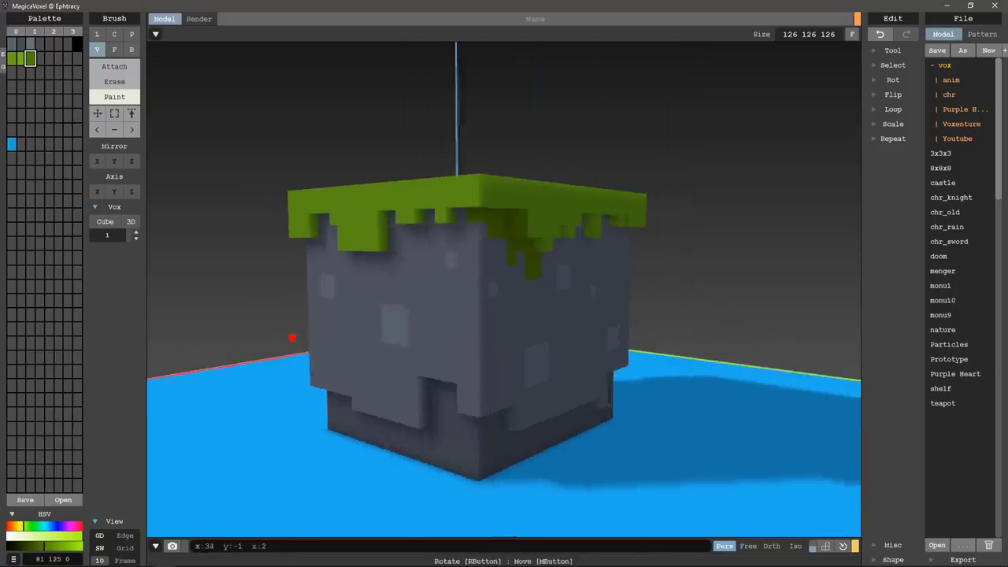
pyautogui.click(31, 545)
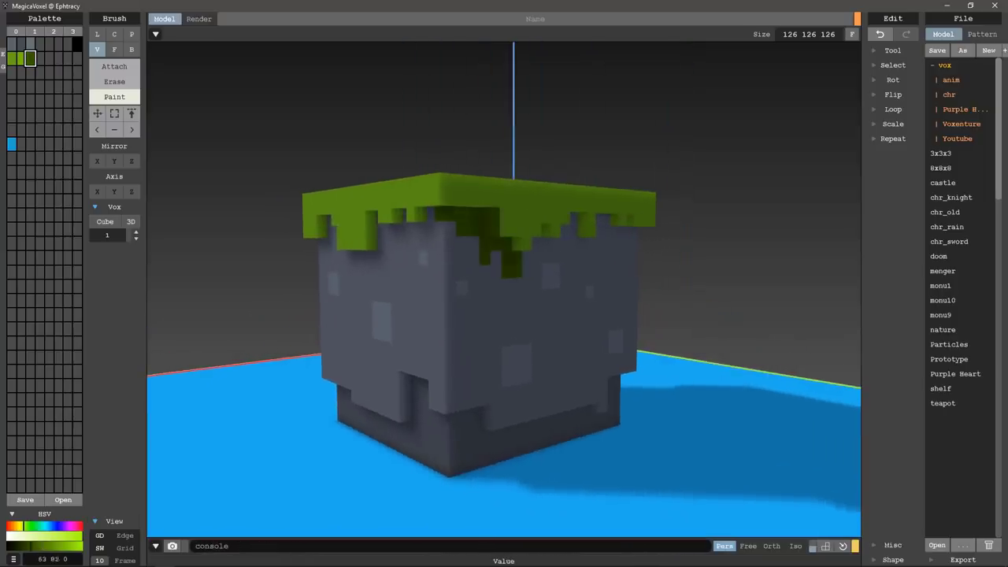
pyautogui.moveTo(378, 315); pyautogui.dragTo(447, 237, button='right')
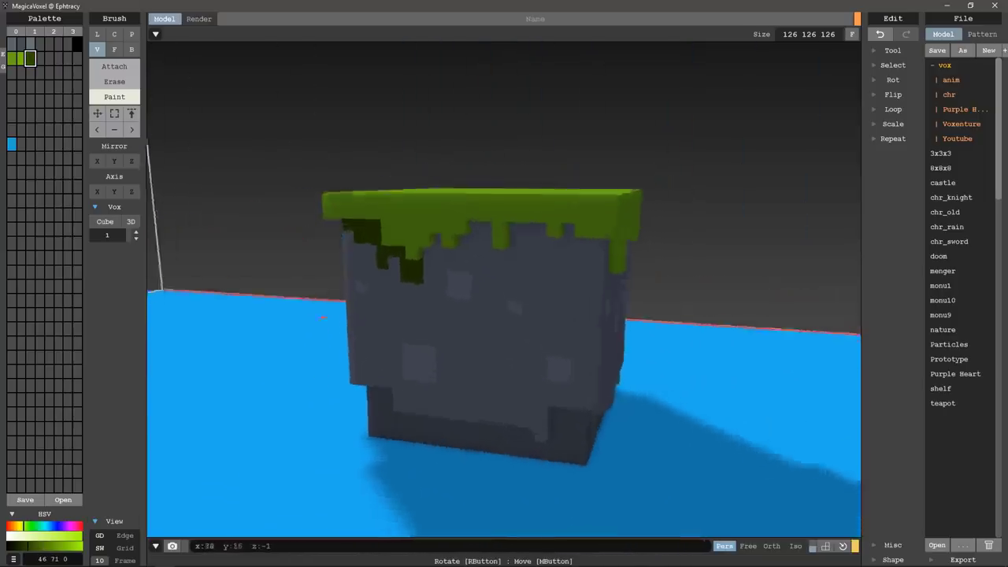
pyautogui.moveTo(428, 263)
pyautogui.mouseDown()
pyautogui.moveTo(443, 231)
pyautogui.moveTo(450, 247)
pyautogui.moveTo(477, 223)
pyautogui.moveTo(489, 263)
pyautogui.moveTo(516, 238)
pyautogui.moveTo(515, 223)
pyautogui.moveTo(574, 221)
pyautogui.moveTo(571, 234)
pyautogui.moveTo(598, 238)
pyautogui.mouseUp()
pyautogui.hotkey('ctrl', 'z')
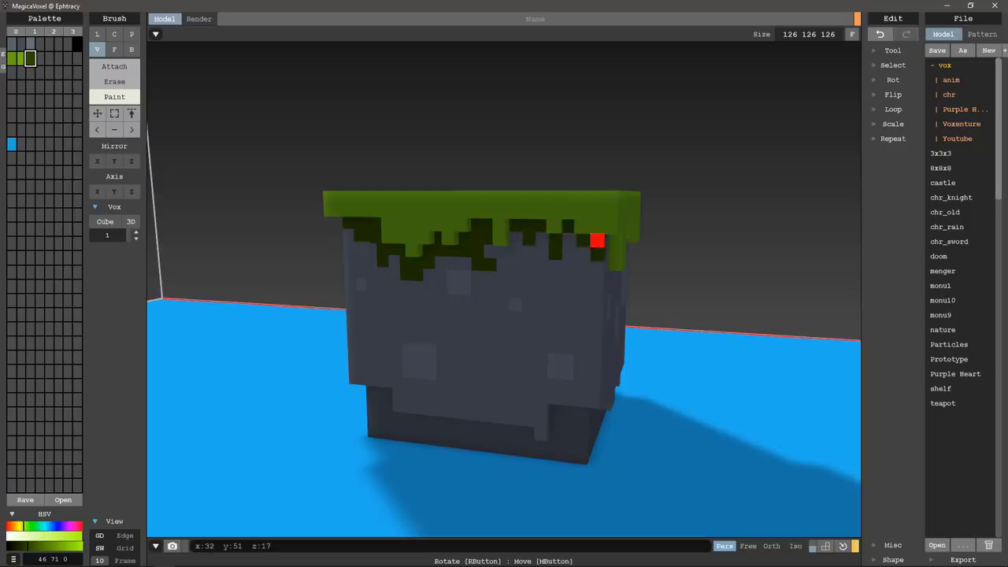
pyautogui.moveTo(599, 239)
pyautogui.mouseDown(button='right')
pyautogui.moveTo(481, 254)
pyautogui.moveTo(450, 286)
pyautogui.moveTo(506, 263)
pyautogui.mouseUp(button='right')
pyautogui.hotkey('ctrl', 'z')
pyautogui.hotkey('ctrl', 'z')
pyautogui.hotkey('ctrl', 'z')
pyautogui.hotkey('ctrl', 'z')
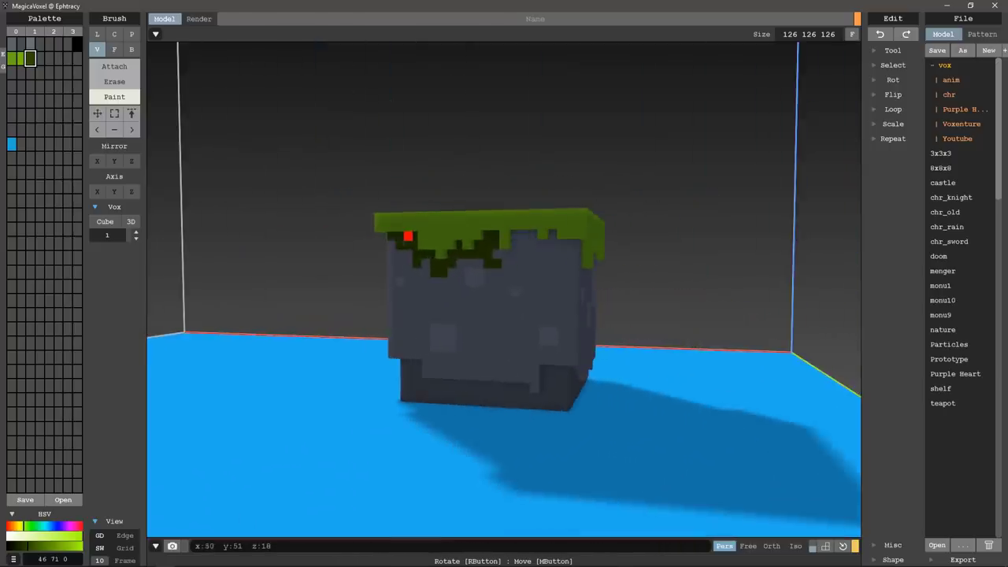
pyautogui.hotkey('ctrl', 'z')
pyautogui.hotkey('ctrl', 'z')
pyautogui.hotkey('ctrl', 'z')
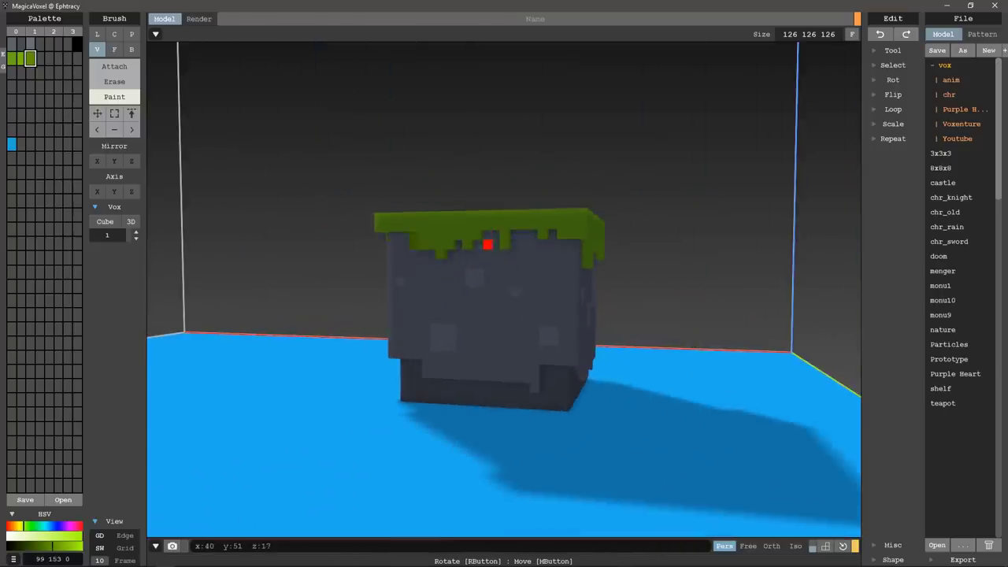
pyautogui.moveTo(487, 253)
pyautogui.mouseDown(button='right')
pyautogui.moveTo(477, 259)
pyautogui.moveTo(630, 267)
pyautogui.moveTo(587, 261)
pyautogui.moveTo(327, 288)
pyautogui.moveTo(347, 283)
pyautogui.mouseUp(button='right')
# Attach single grass-green voxels onto the cube's grass top
pyautogui.keyDown('alt'); pyautogui.click(438, 246); pyautogui.keyUp('alt')
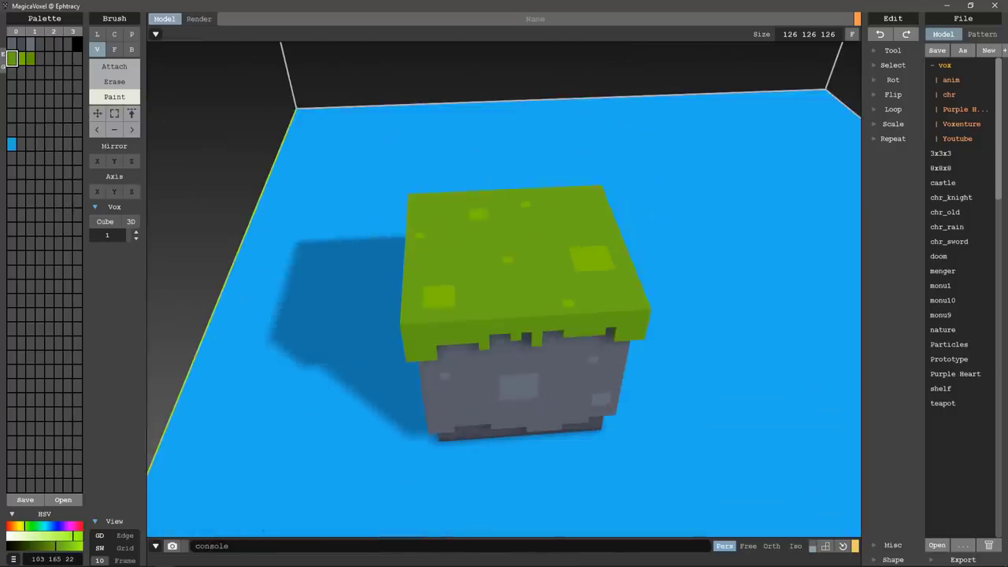
pyautogui.click(114, 66)
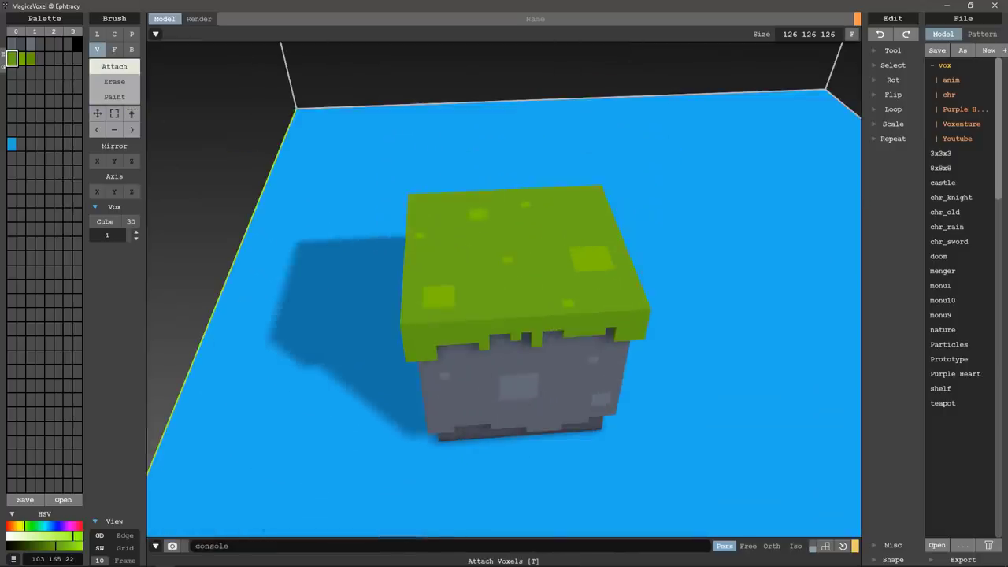
pyautogui.click(446, 206)
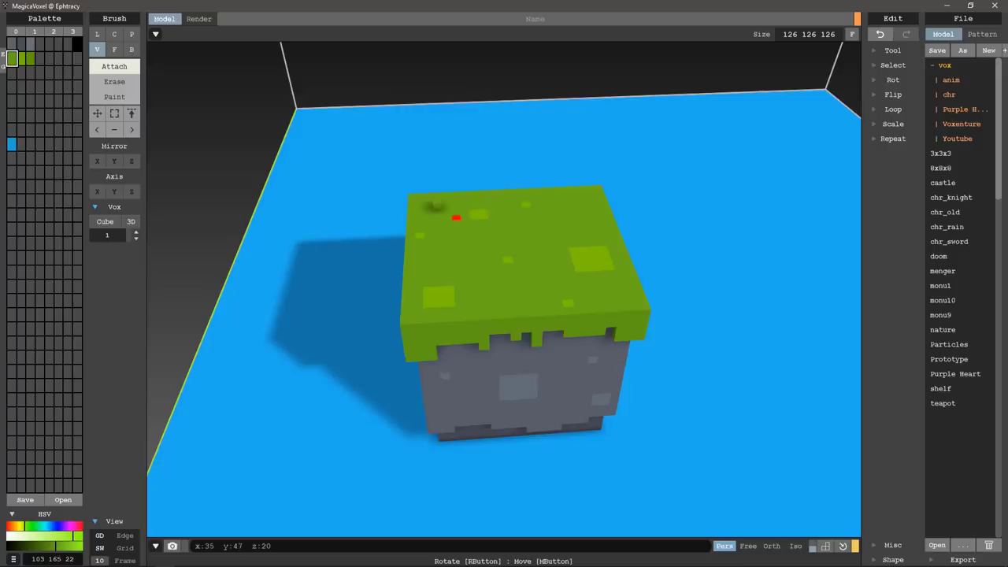
pyautogui.moveTo(457, 217); pyautogui.dragTo(471, 193, button='right')
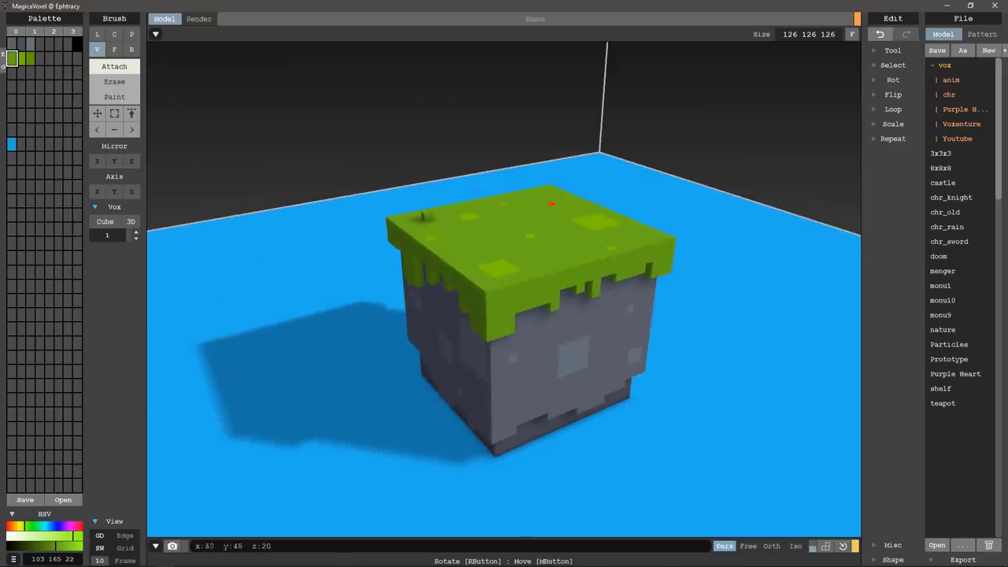
pyautogui.click(548, 211)
pyautogui.moveTo(548, 211); pyautogui.dragTo(565, 204, button='right')
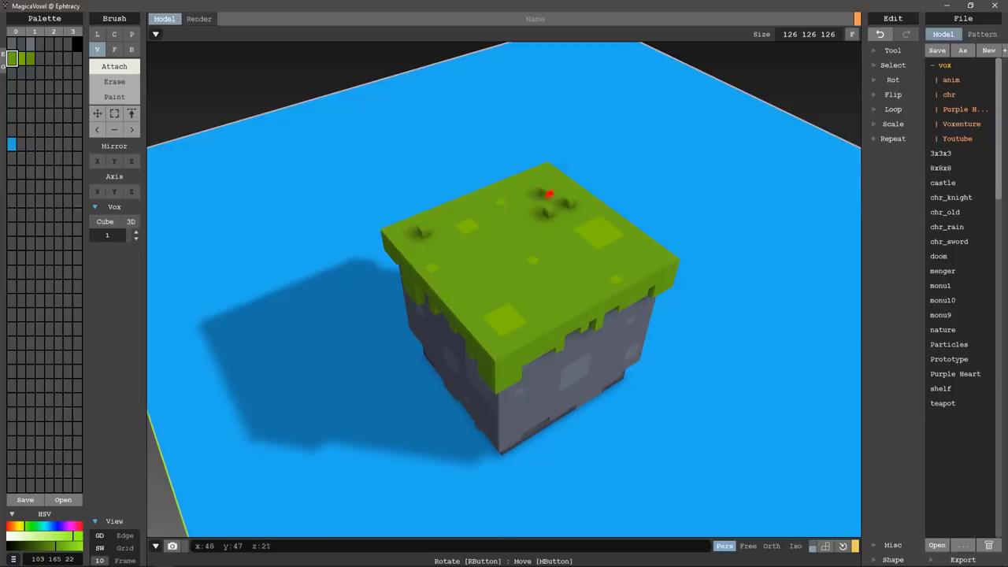
pyautogui.moveTo(546, 195); pyautogui.dragTo(441, 177, button='right')
pyautogui.scroll(5, 441, 178)
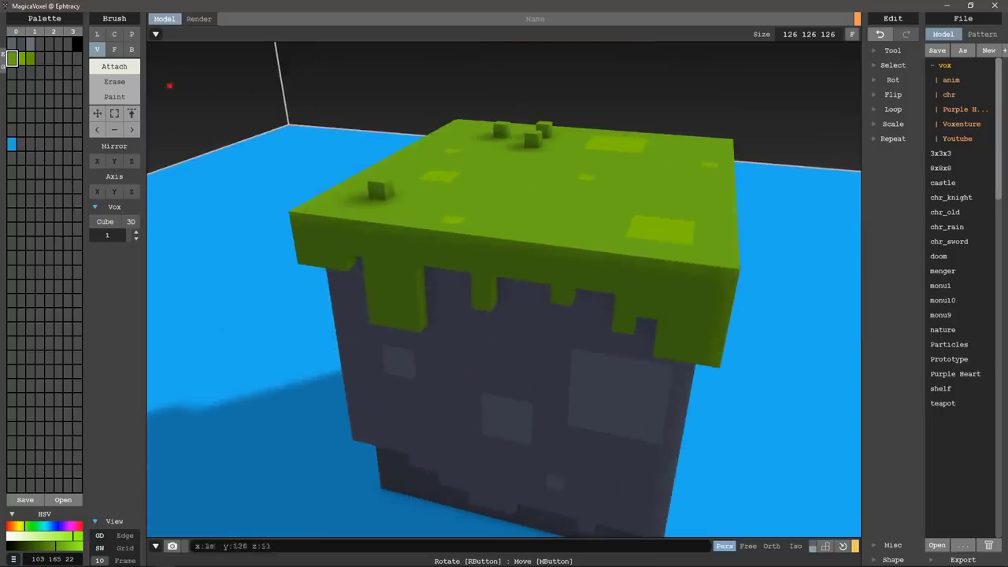
# Pull those voxels upward with the Face brush into grass blades of varying heights
pyautogui.press('f')
pyautogui.moveTo(379, 183); pyautogui.dragTo(376, 147)
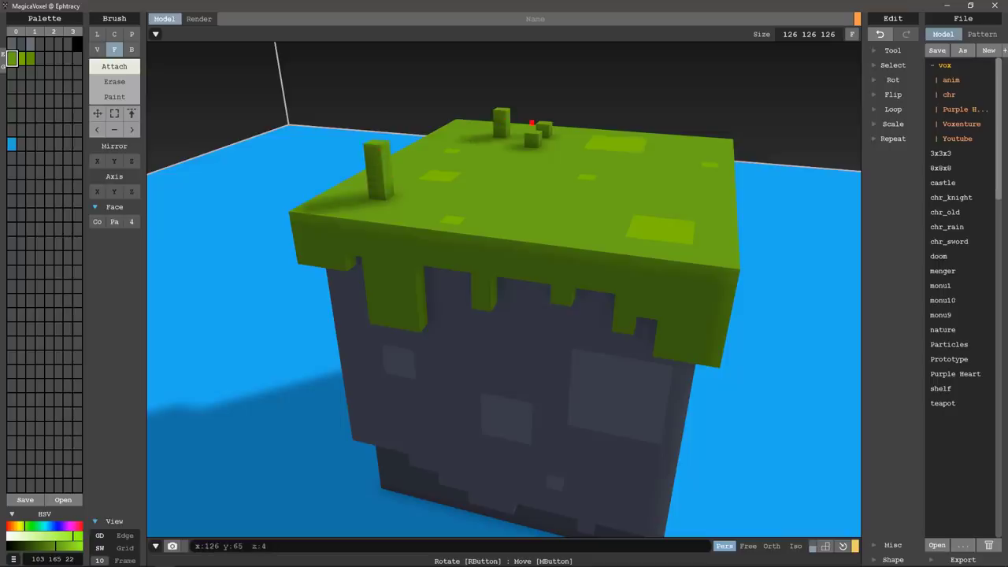
pyautogui.moveTo(545, 120); pyautogui.dragTo(495, 83)
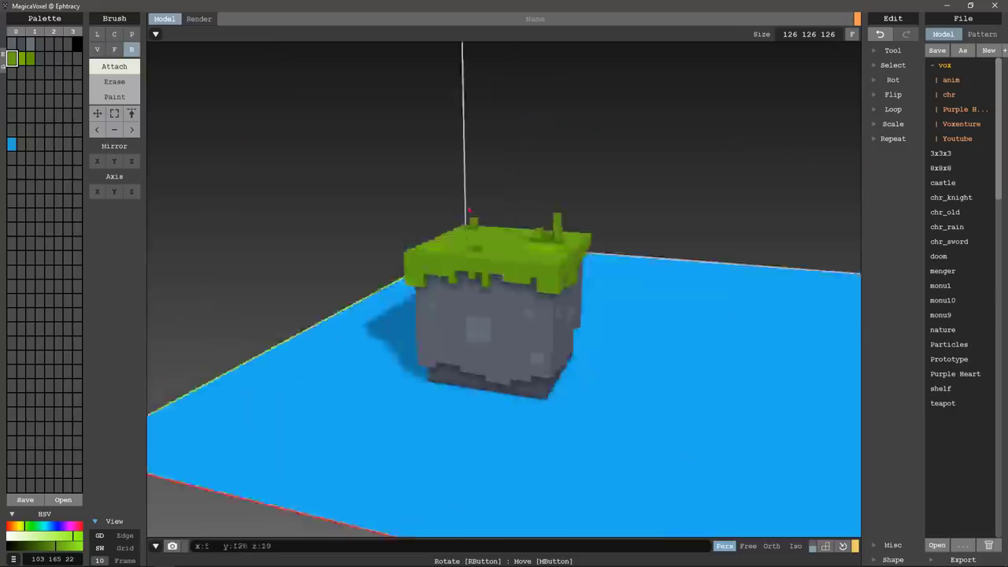
pyautogui.moveTo(470, 211); pyautogui.dragTo(601, 278, button='right')
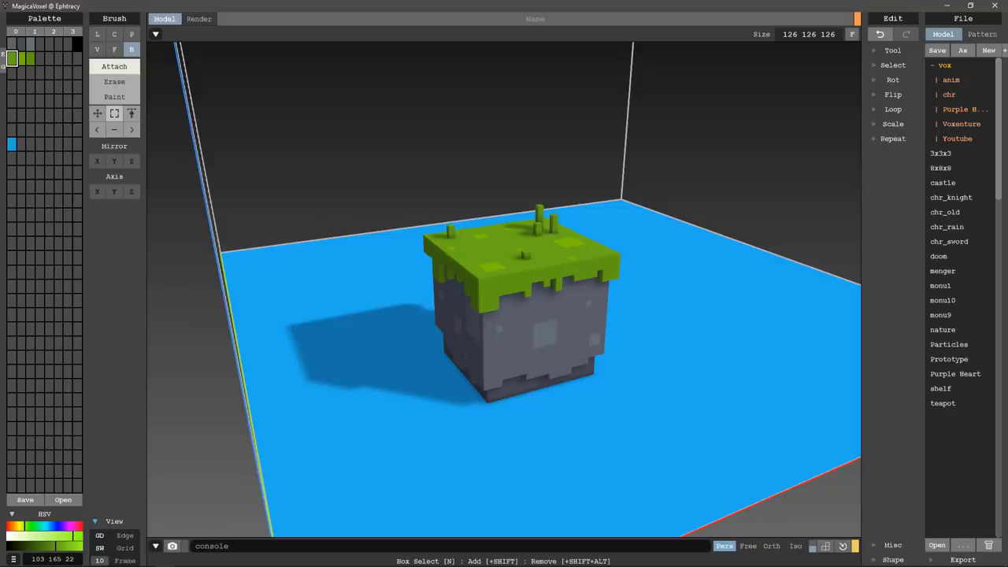
# Select the entire cube using Box Select in Rect mode
pyautogui.click(115, 112)
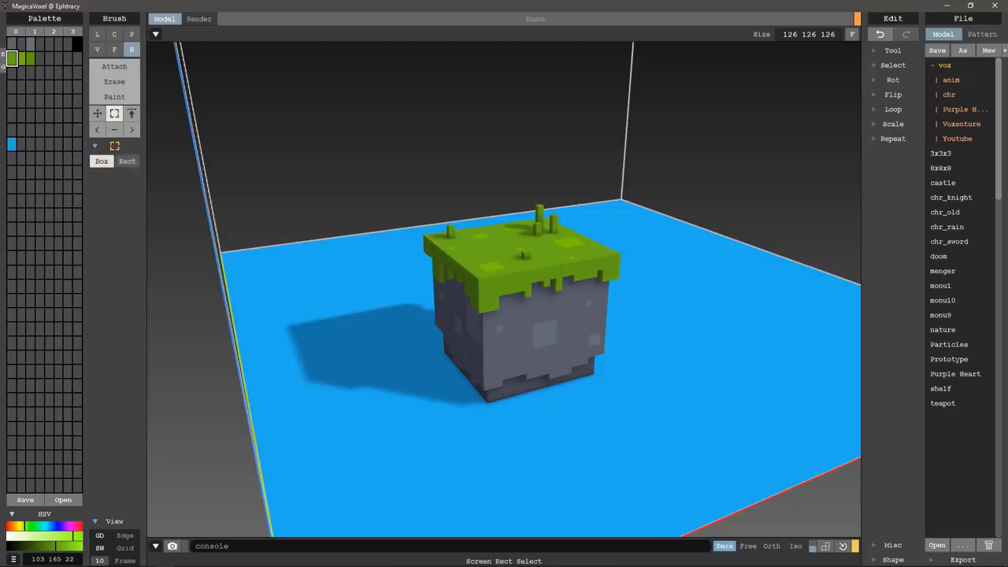
pyautogui.click(127, 161)
pyautogui.moveTo(298, 112); pyautogui.dragTo(726, 484)
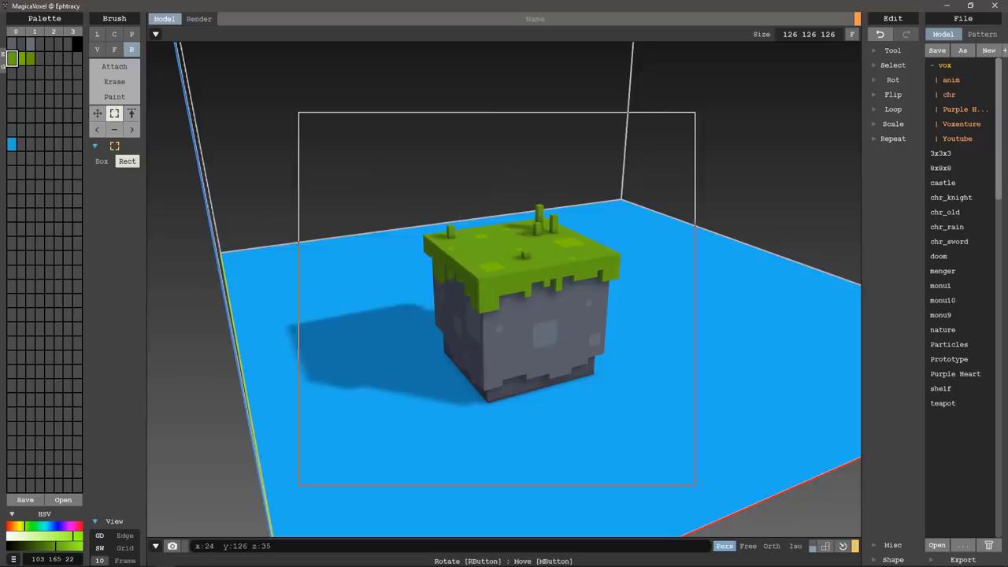
pyautogui.click(101, 161)
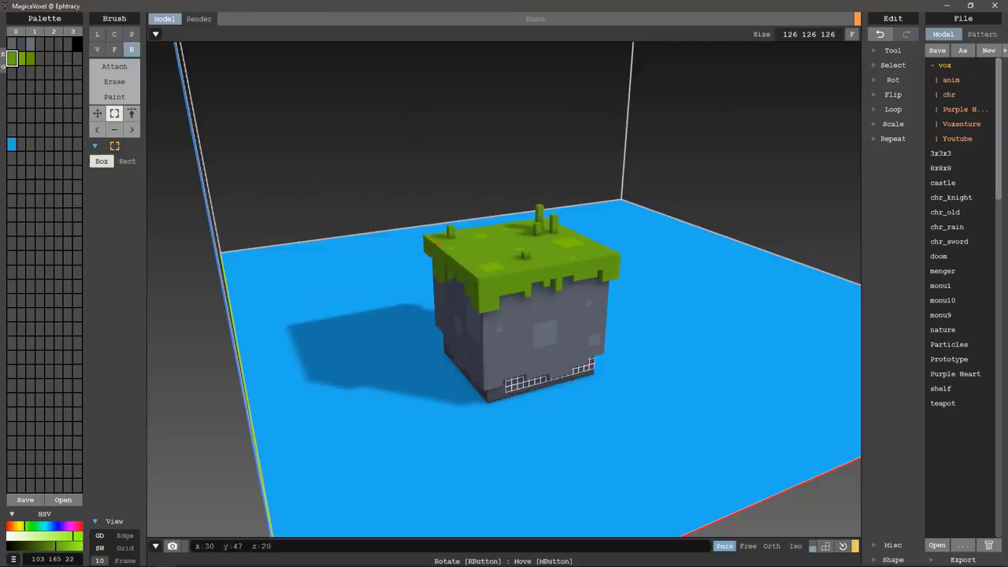
pyautogui.moveTo(433, 241)
pyautogui.mouseDown()
pyautogui.moveTo(481, 289)
pyautogui.moveTo(596, 337)
pyautogui.mouseUp()
pyautogui.moveTo(596, 338); pyautogui.dragTo(354, 315, button='right')
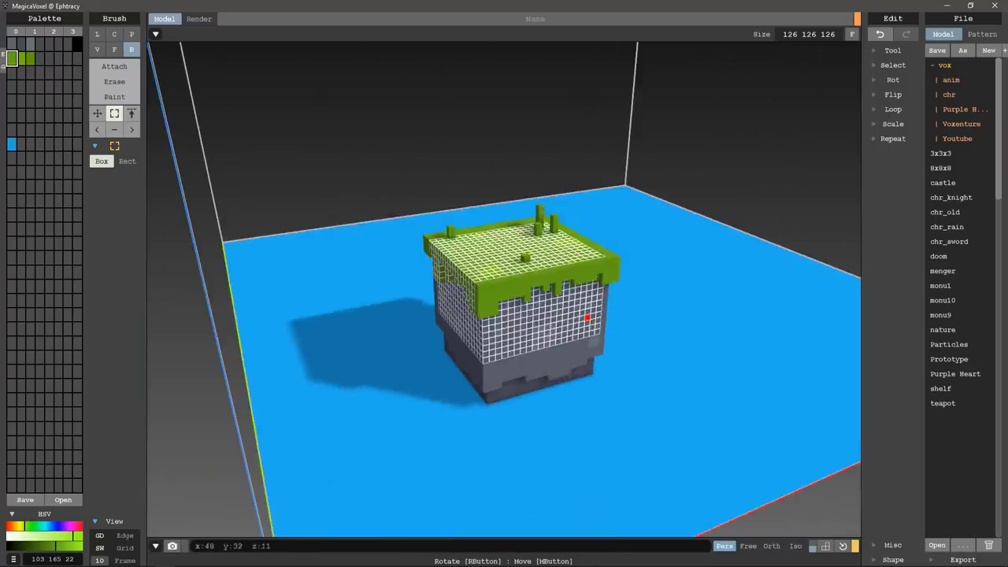
pyautogui.click(127, 161)
pyautogui.moveTo(363, 144); pyautogui.dragTo(682, 389)
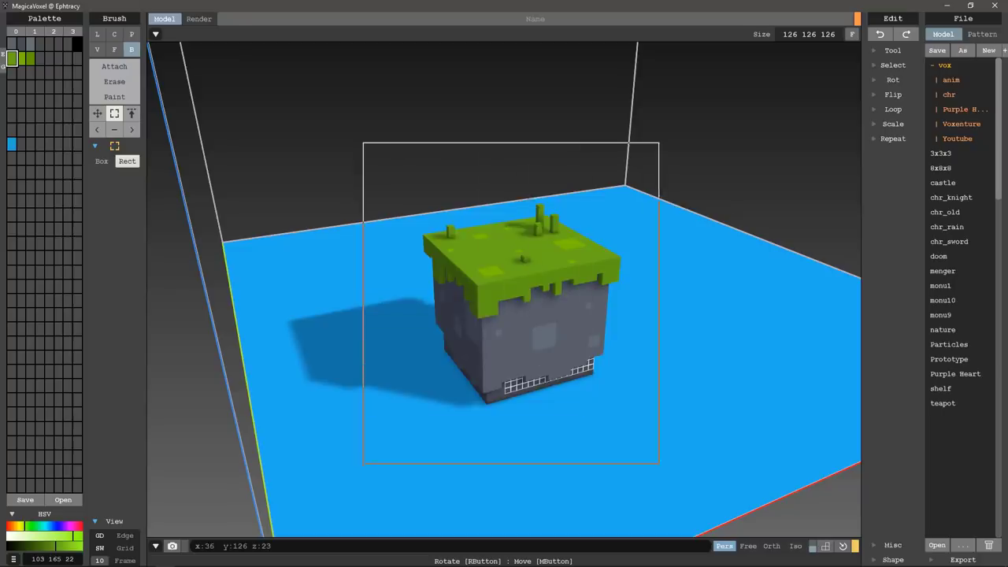
# Move the cube to the left, then drag a duplicate out to the right
pyautogui.moveTo(504, 315); pyautogui.dragTo(441, 299, button='right')
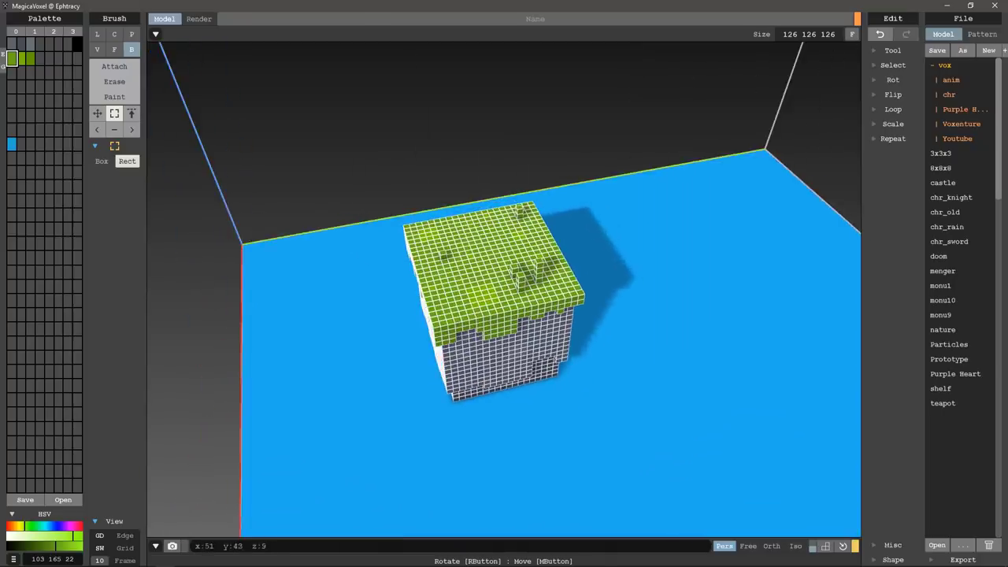
pyautogui.moveTo(490, 336)
pyautogui.mouseDown()
pyautogui.moveTo(375, 329)
pyautogui.moveTo(319, 367)
pyautogui.mouseUp()
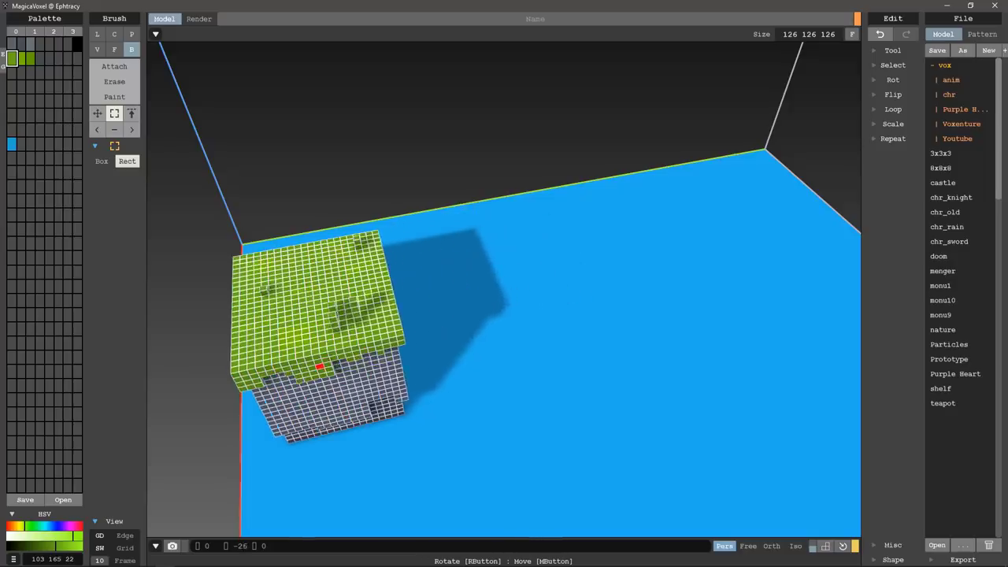
pyautogui.moveTo(504, 315); pyautogui.dragTo(418, 284, button='right')
pyautogui.moveTo(504, 315); pyautogui.dragTo(441, 295, button='right')
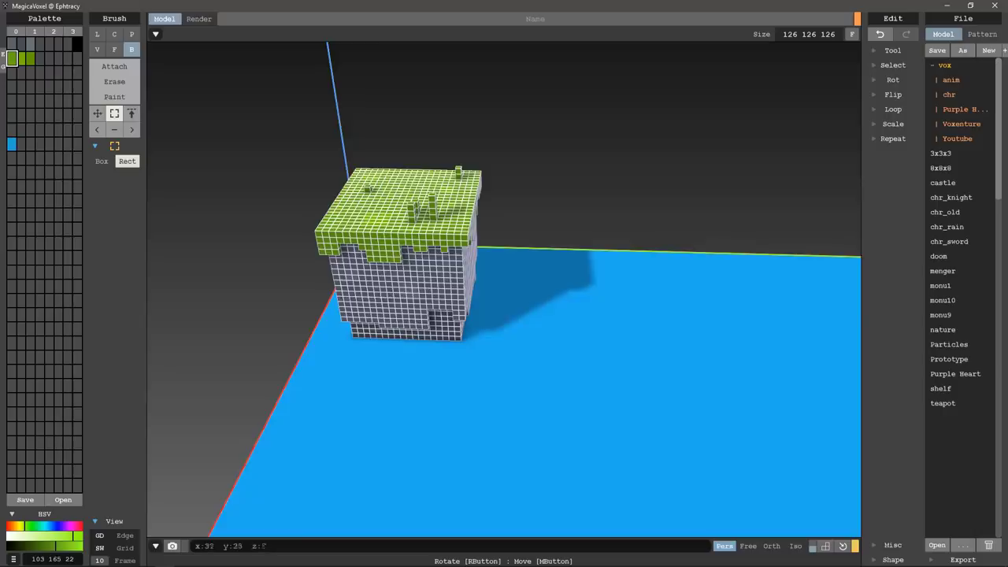
pyautogui.scroll(-3, 504, 283)
pyautogui.moveTo(504, 315); pyautogui.dragTo(464, 307, button='right')
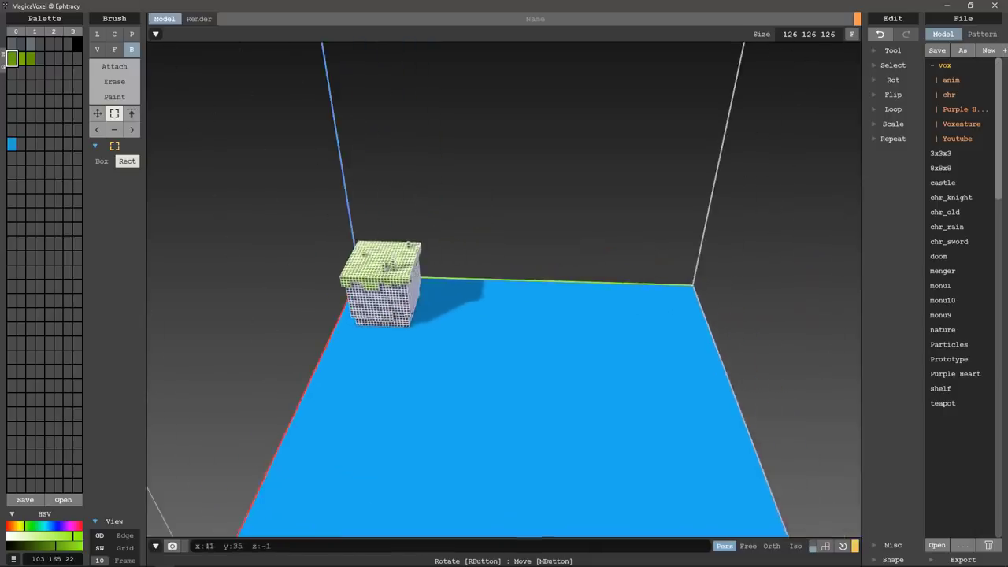
pyautogui.scroll(2, 504, 284)
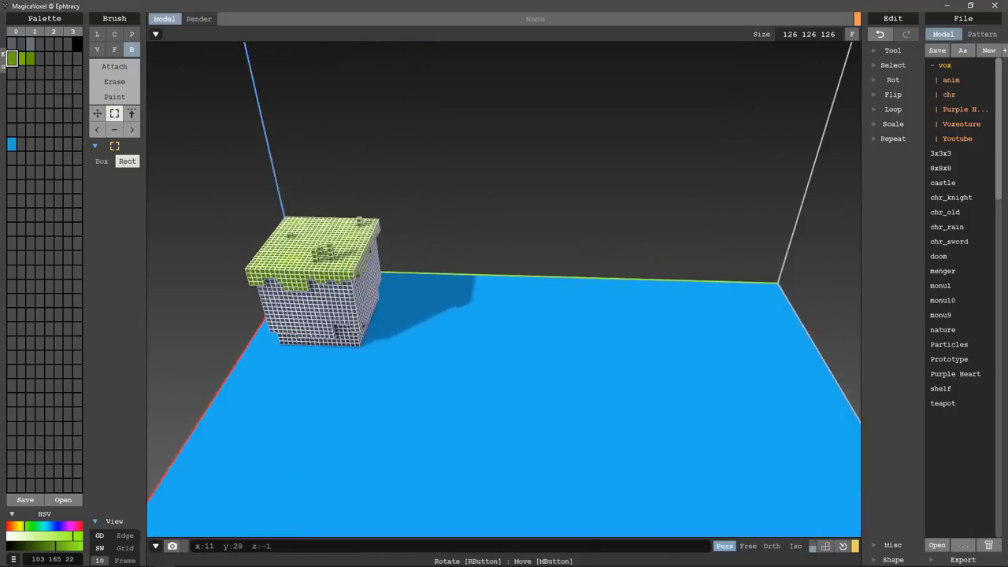
pyautogui.moveTo(504, 315); pyautogui.dragTo(472, 311, button='right')
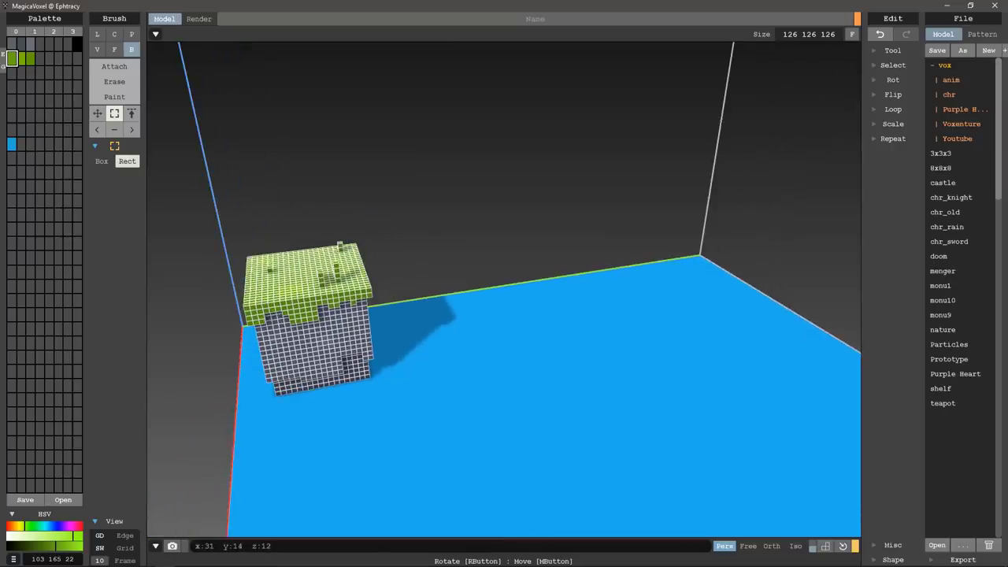
pyautogui.moveTo(315, 347); pyautogui.dragTo(514, 297)
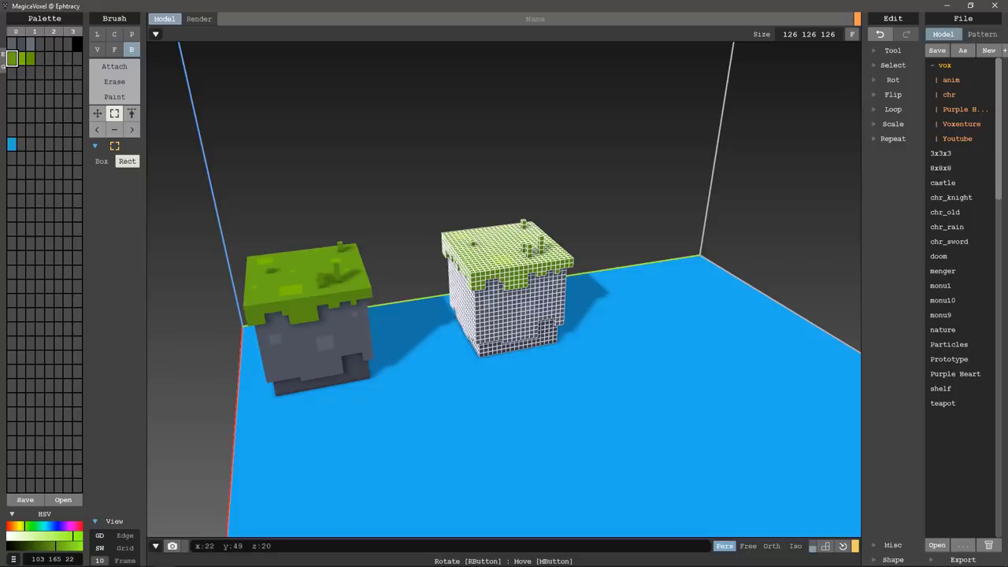
# Slide the copy further right and drag out a third cube copy beside it
pyautogui.moveTo(504, 315); pyautogui.dragTo(551, 299, button='right')
pyautogui.moveTo(484, 271)
pyautogui.mouseDown()
pyautogui.moveTo(607, 281)
pyautogui.moveTo(638, 298)
pyautogui.mouseUp()
pyautogui.moveTo(504, 315); pyautogui.dragTo(449, 315, button='right')
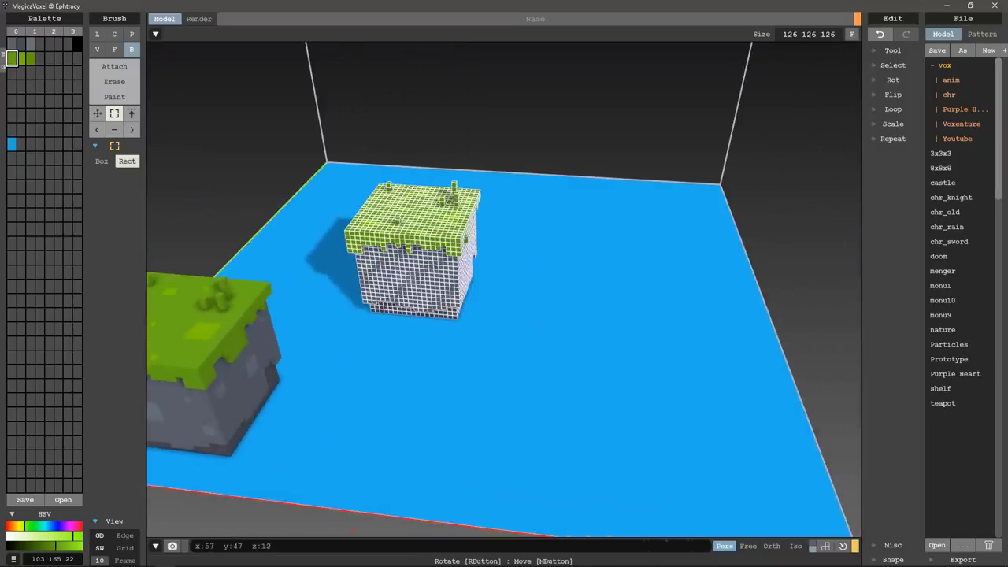
pyautogui.moveTo(414, 252); pyautogui.dragTo(614, 260)
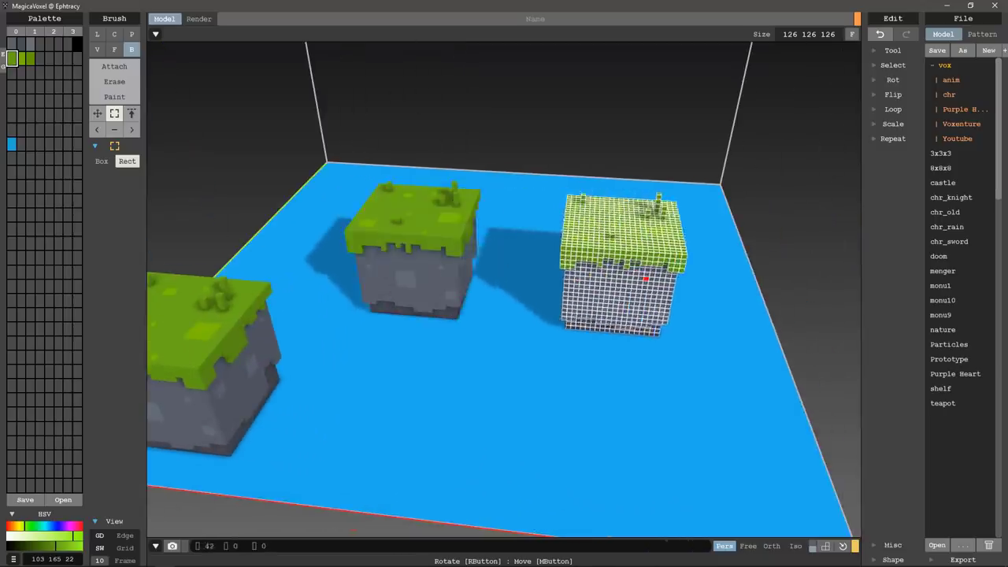
pyautogui.moveTo(504, 315); pyautogui.dragTo(378, 315, button='right')
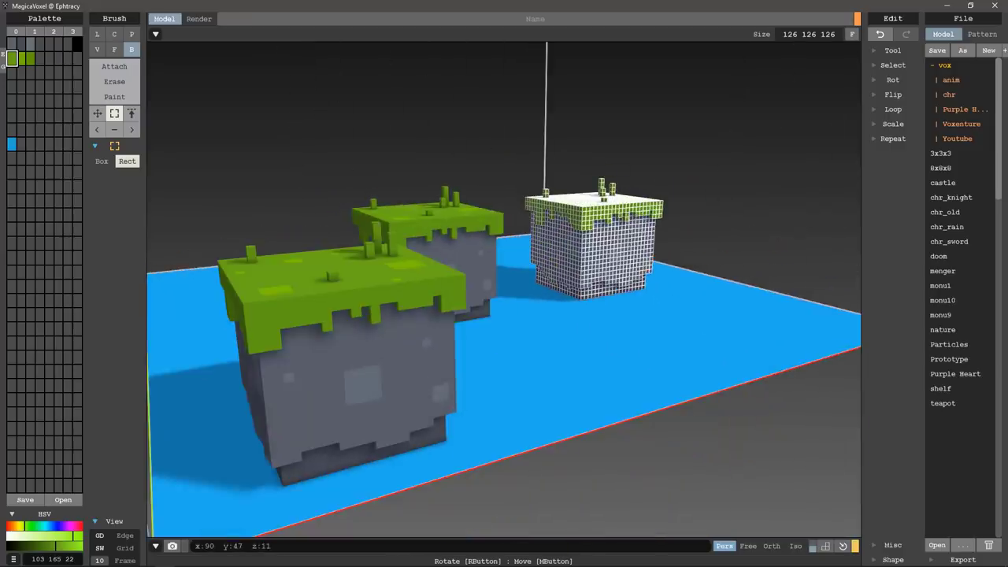
# Raise one copy 12 voxels higher and place a fourth copy near the centre
pyautogui.moveTo(618, 243); pyautogui.dragTo(619, 195)
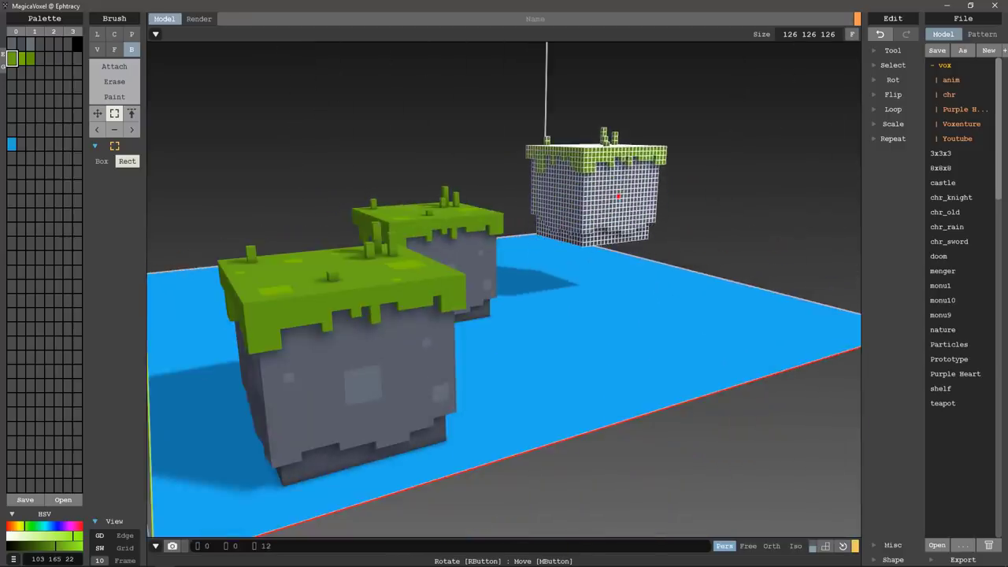
pyautogui.moveTo(618, 195); pyautogui.dragTo(551, 197, button='right')
pyautogui.moveTo(618, 191); pyautogui.dragTo(412, 258)
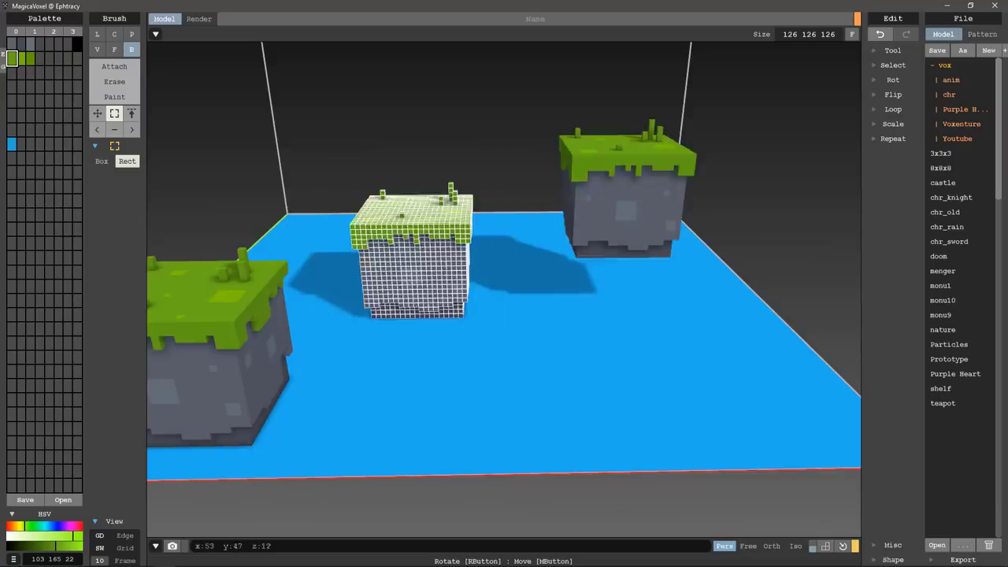
pyautogui.moveTo(412, 259)
pyautogui.mouseDown(button='right')
pyautogui.moveTo(394, 252)
pyautogui.moveTo(394, 355)
pyautogui.moveTo(496, 354)
pyautogui.moveTo(504, 244)
pyautogui.moveTo(433, 260)
pyautogui.mouseUp(button='right')
pyautogui.scroll(5, 504, 244)
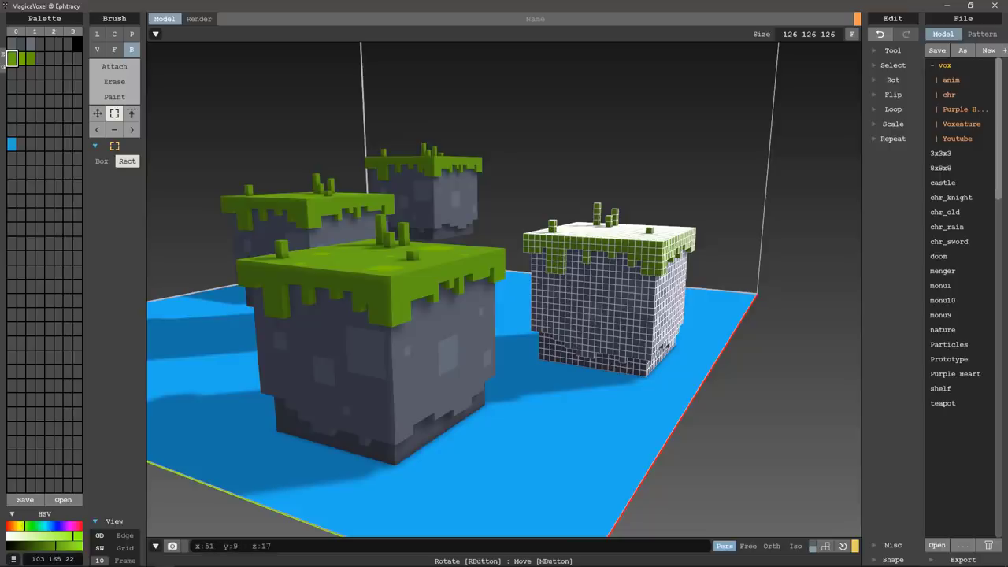
# Try lowering the right cube's upper voxels, toggling the edit with undo and redo
pyautogui.moveTo(640, 264); pyautogui.dragTo(640, 293)
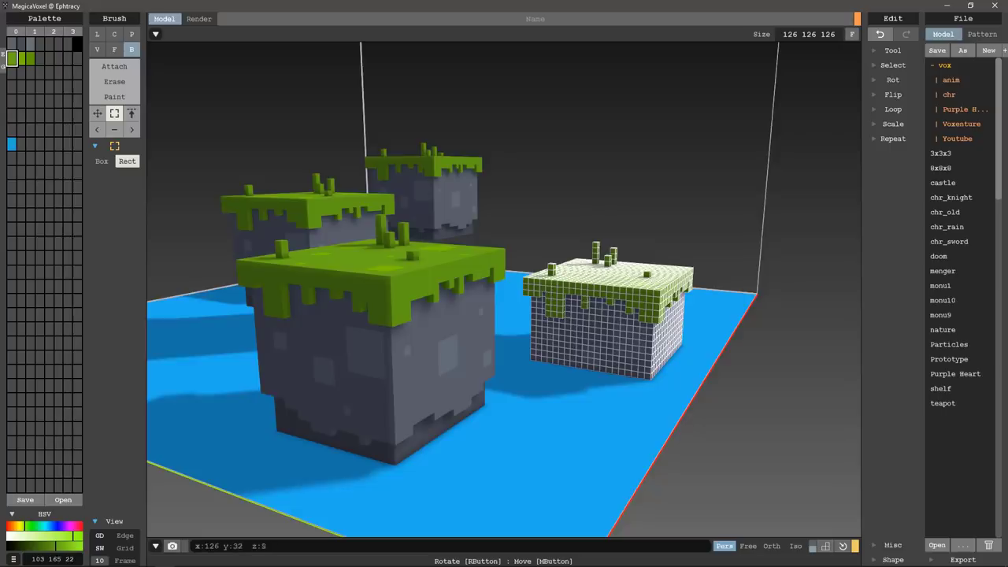
pyautogui.moveTo(504, 315)
pyautogui.mouseDown(button='right')
pyautogui.moveTo(504, 197)
pyautogui.moveTo(441, 275)
pyautogui.moveTo(504, 378)
pyautogui.moveTo(457, 370)
pyautogui.mouseUp(button='right')
pyautogui.hotkey('ctrl', 'z')
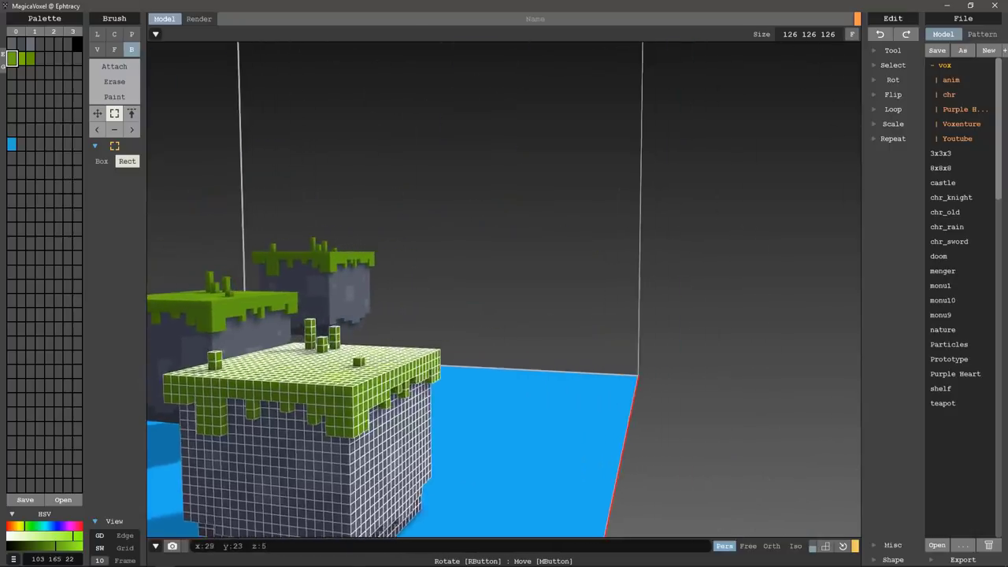
pyautogui.hotkey('ctrl', 'y')
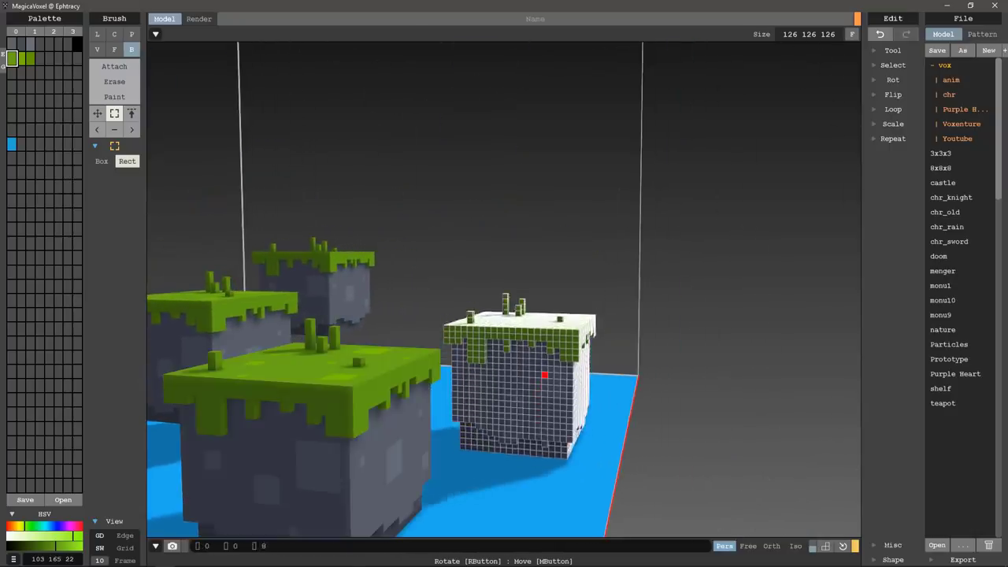
pyautogui.moveTo(504, 315); pyautogui.dragTo(536, 315, button='right')
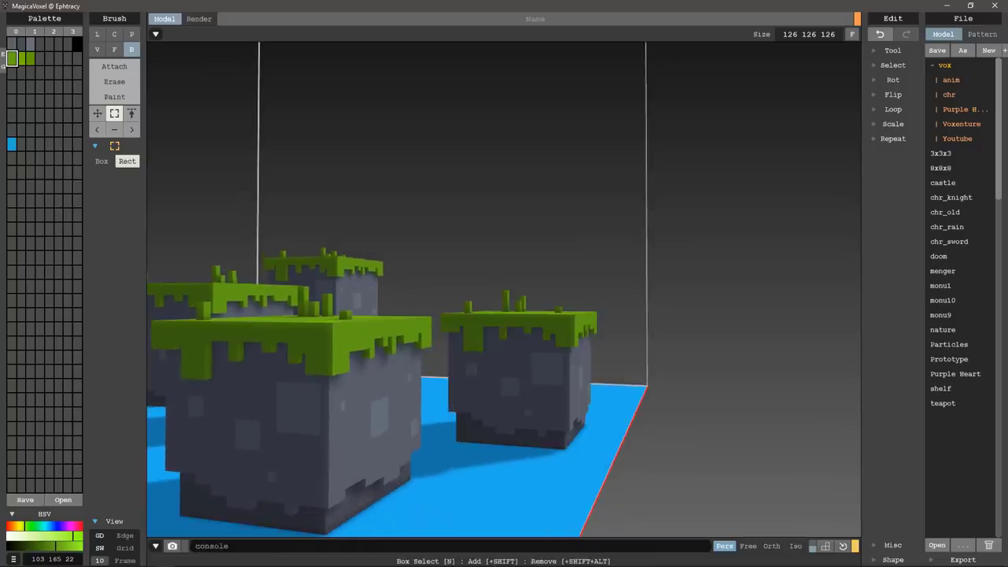
pyautogui.moveTo(430, 276); pyautogui.dragTo(648, 384)
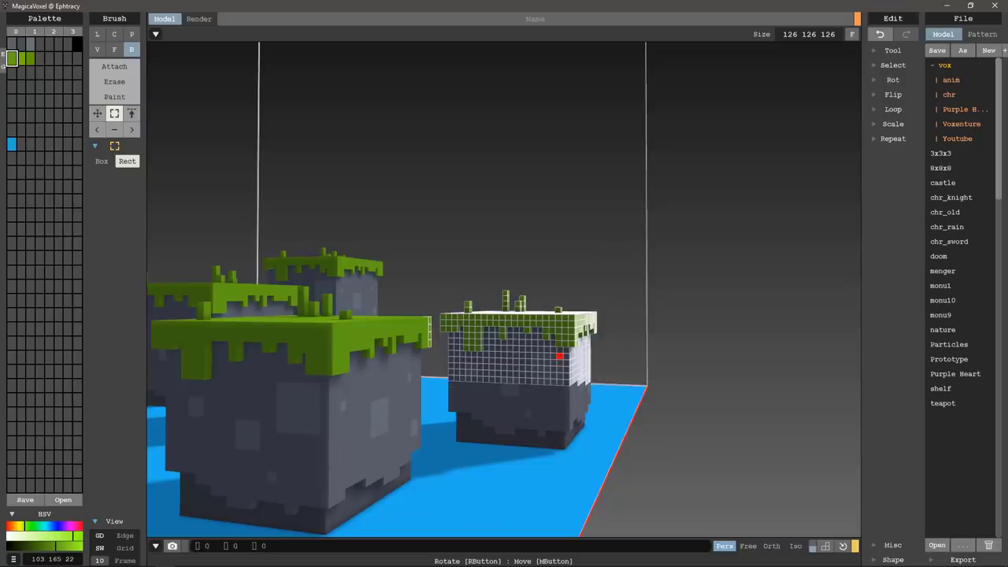
pyautogui.hotkey('ctrl', 'z')
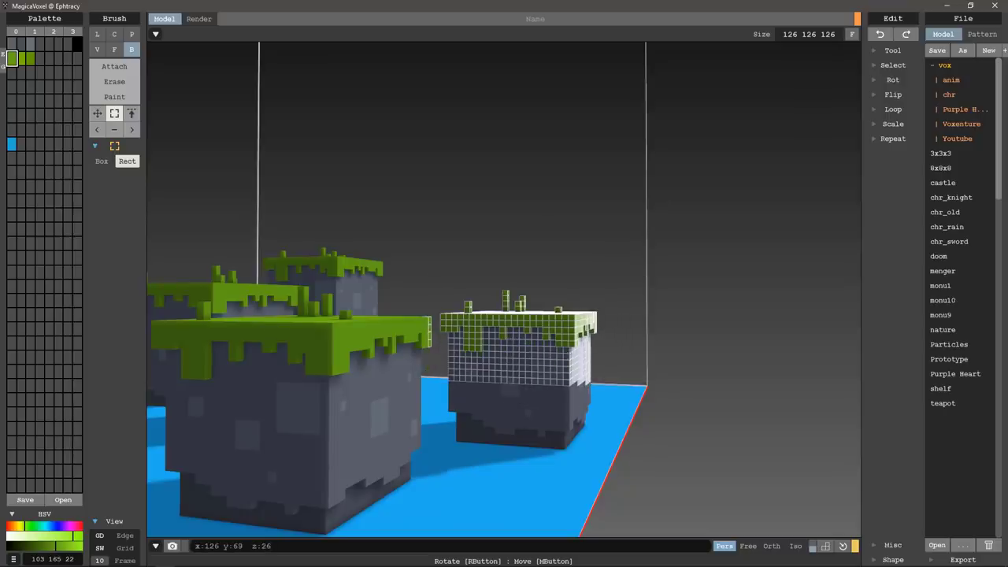
pyautogui.hotkey('ctrl', 'y')
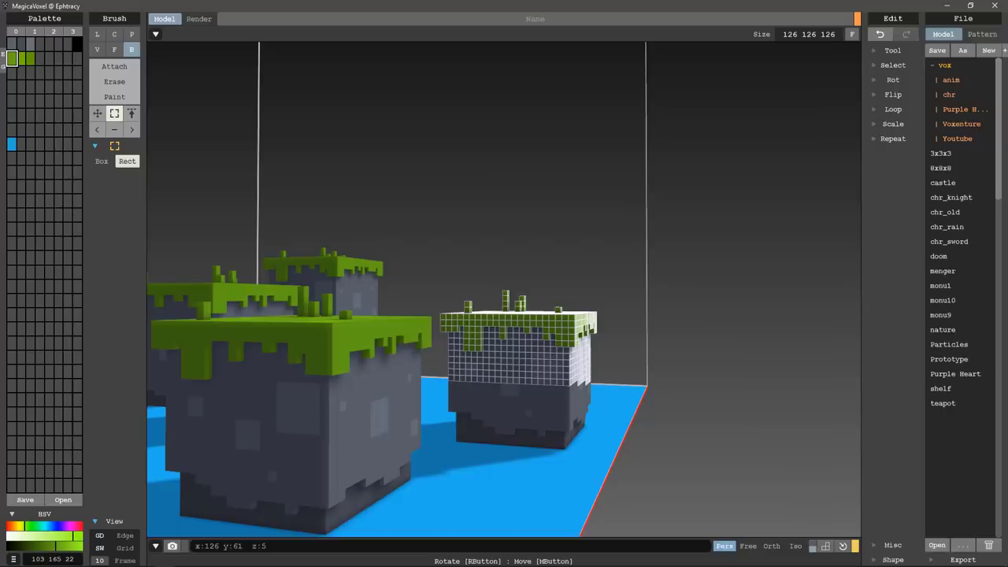
pyautogui.hotkey('ctrl', 'z')
pyautogui.moveTo(441, 335); pyautogui.dragTo(315, 335, button='right')
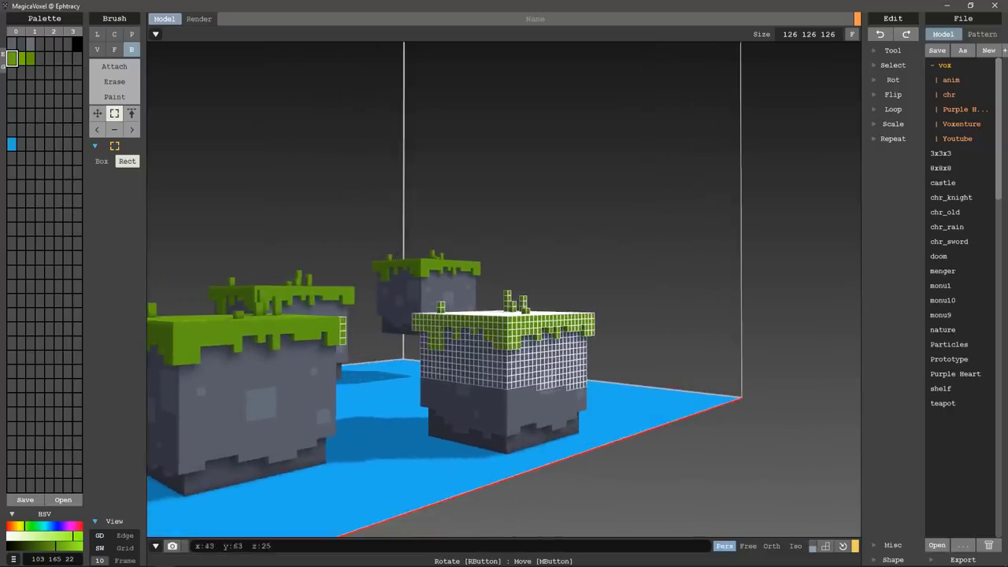
pyautogui.hotkey('ctrl', 'y')
pyautogui.moveTo(598, 373); pyautogui.dragTo(331, 373, button='right')
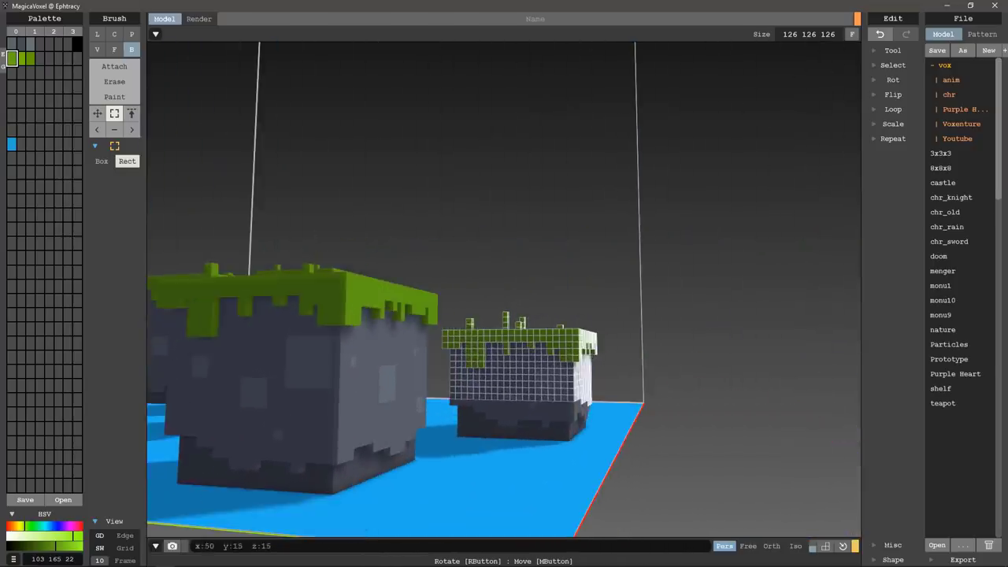
# Move the right cube's grass top down two voxels and back up one, then deselect
pyautogui.moveTo(444, 310); pyautogui.dragTo(635, 378)
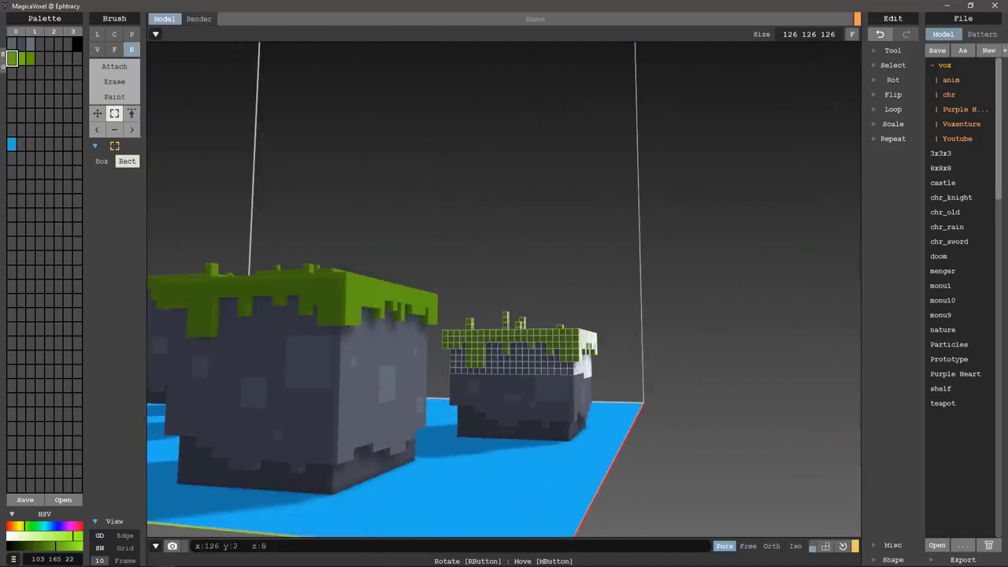
pyautogui.press('Down')
pyautogui.press('Down')
pyautogui.press('Up')
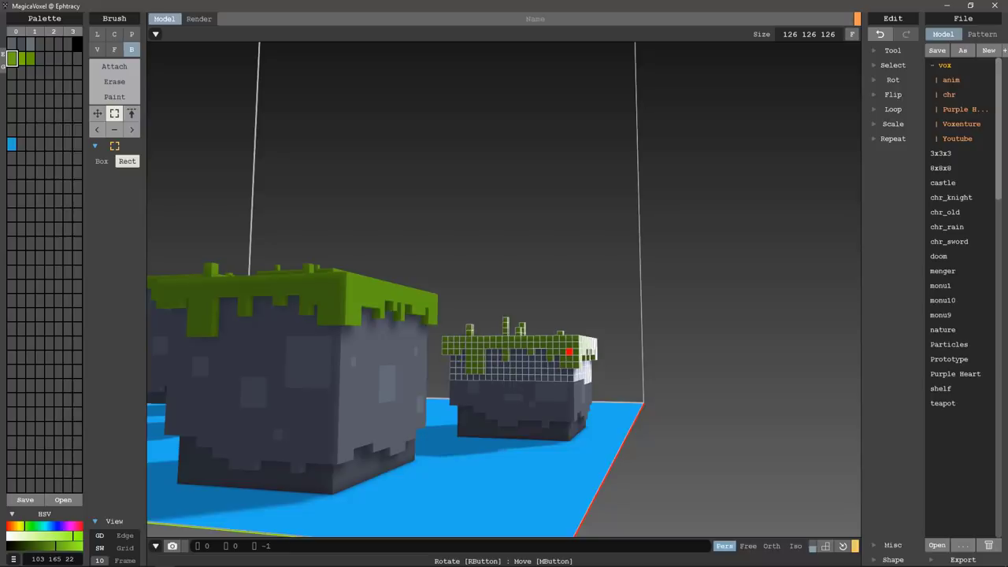
pyautogui.hotkey('ctrl', 'd')
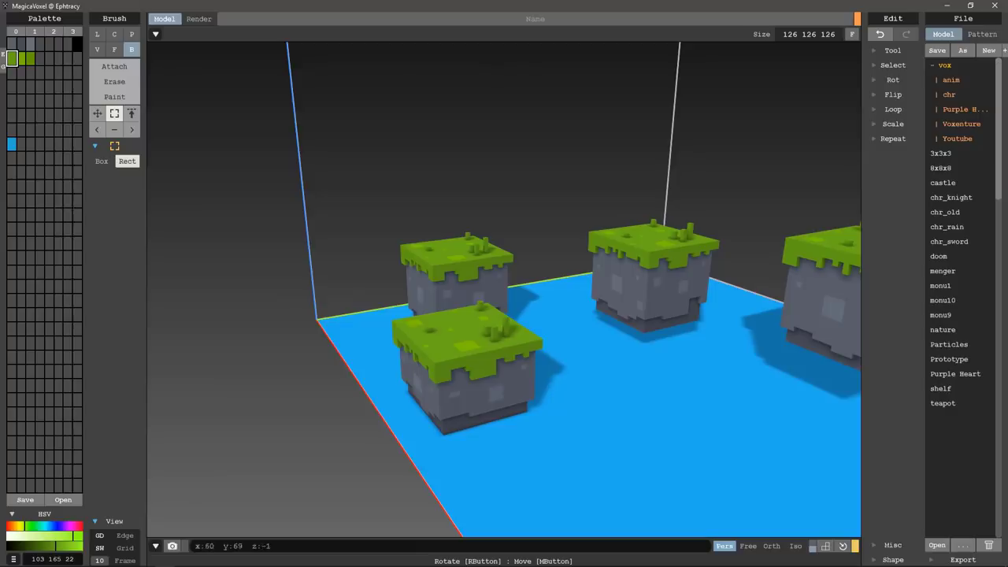
# Start Save As, creating and entering a new _Voxemario folder inside the vox folder
pyautogui.hotkey('ctrl', 's')
pyautogui.write('_Voxemario')
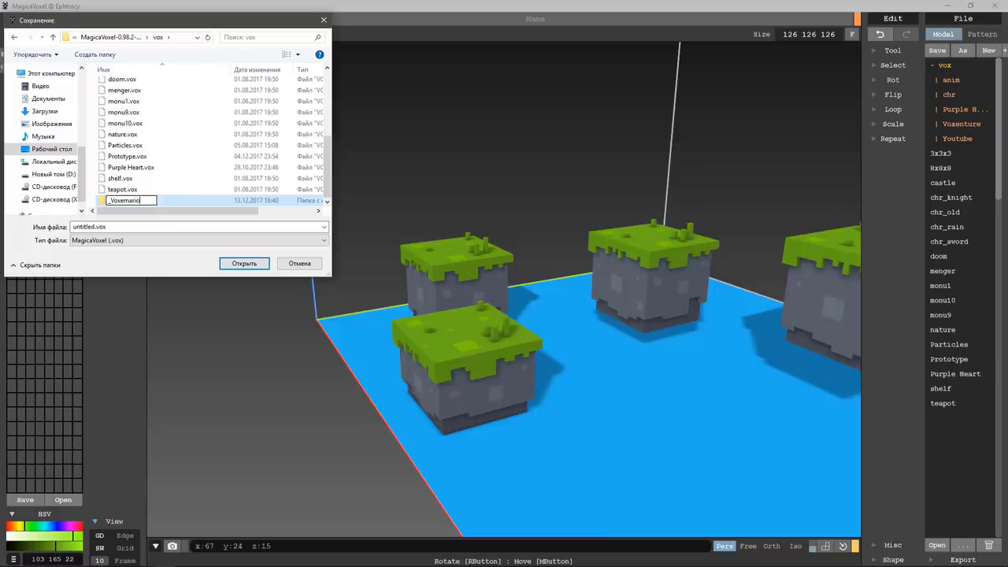
pyautogui.press('Return')
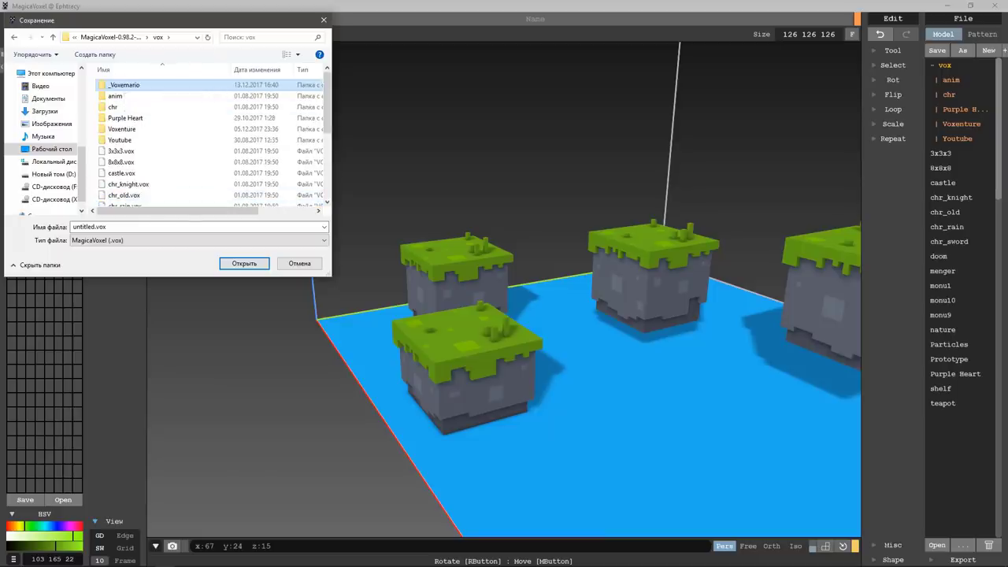
pyautogui.press('Return')
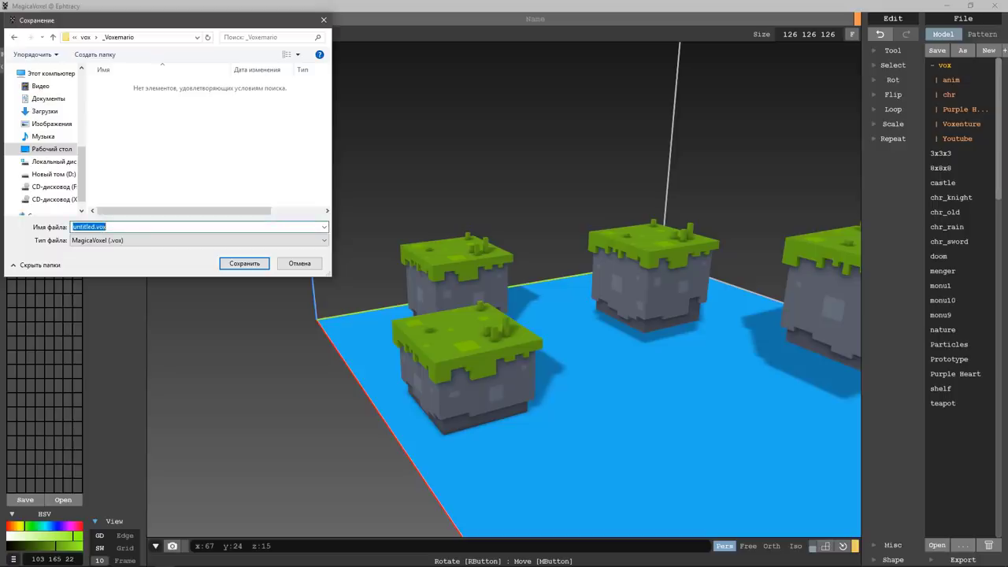
# Save the scene as 'Prototype' and orbit around the grass-topped blocks
pyautogui.write('Protot')
pyautogui.write('ype')
pyautogui.press('Return')
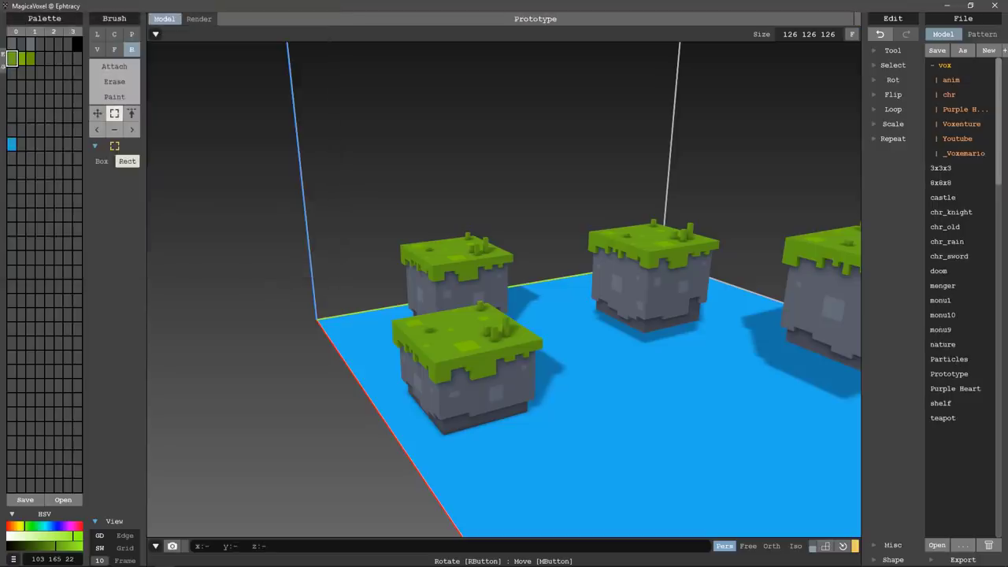
pyautogui.moveTo(504, 189); pyautogui.dragTo(741, 178, button='right')
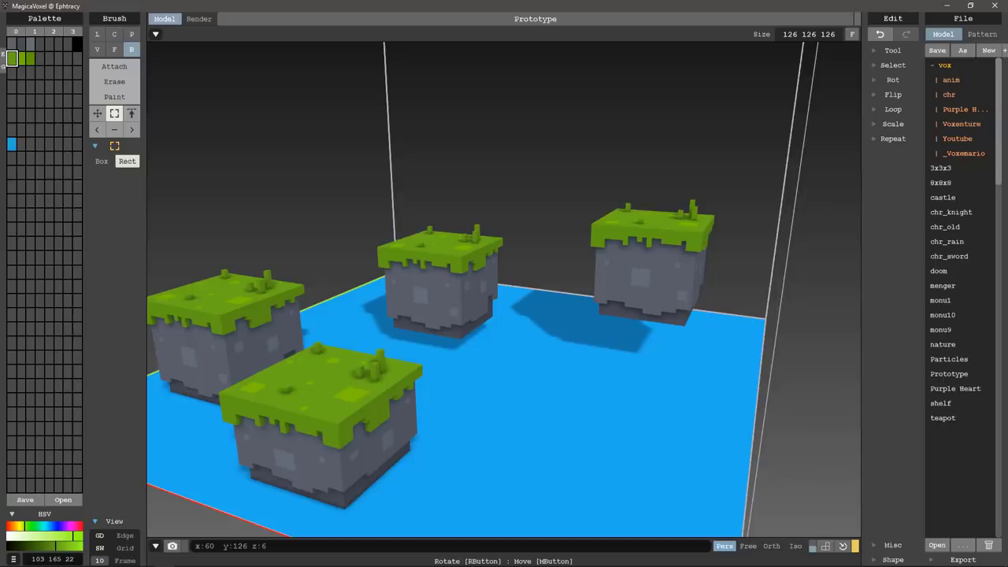
pyautogui.moveTo(472, 354); pyautogui.dragTo(482, 346, button='right')
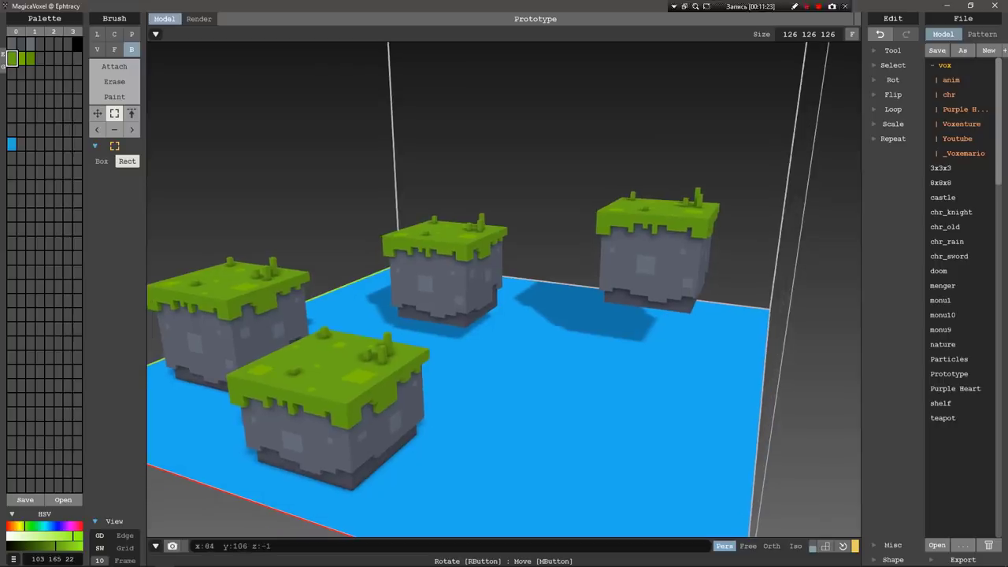
# Add an orange-brown palette colour (176 111 14) and set the brush to V Attach
pyautogui.click(12, 72)
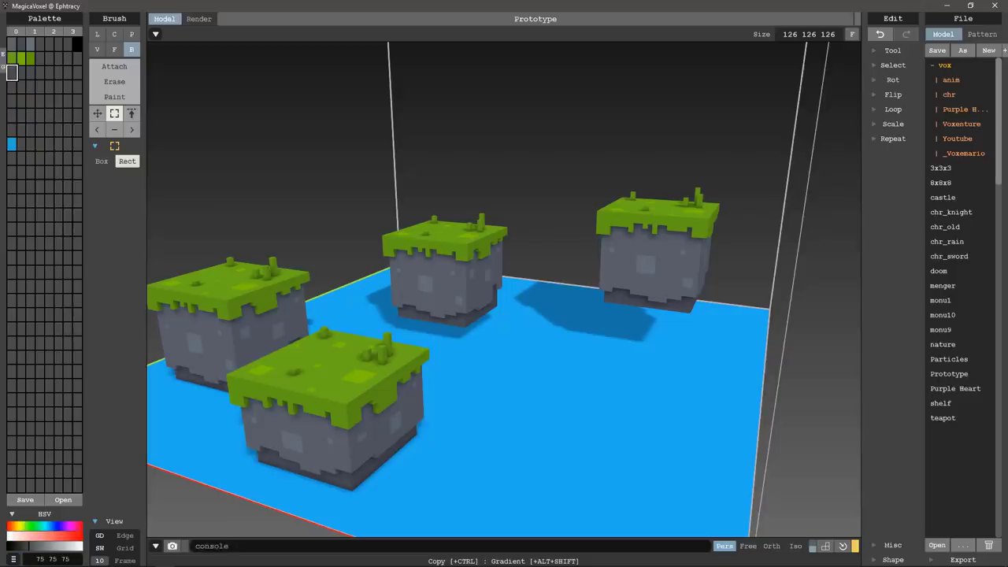
pyautogui.click(13, 526)
pyautogui.click(69, 536)
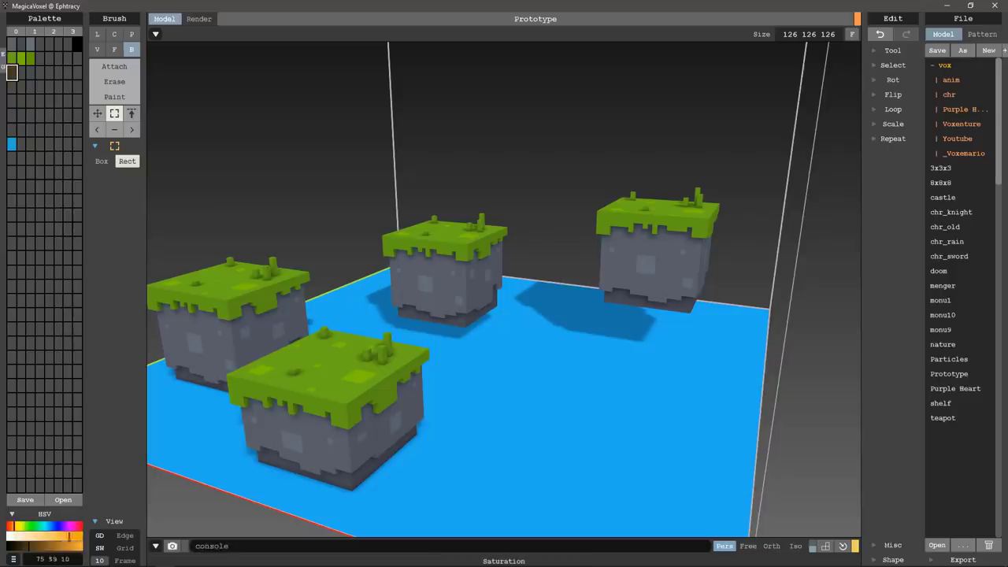
pyautogui.click(79, 536)
pyautogui.click(59, 545)
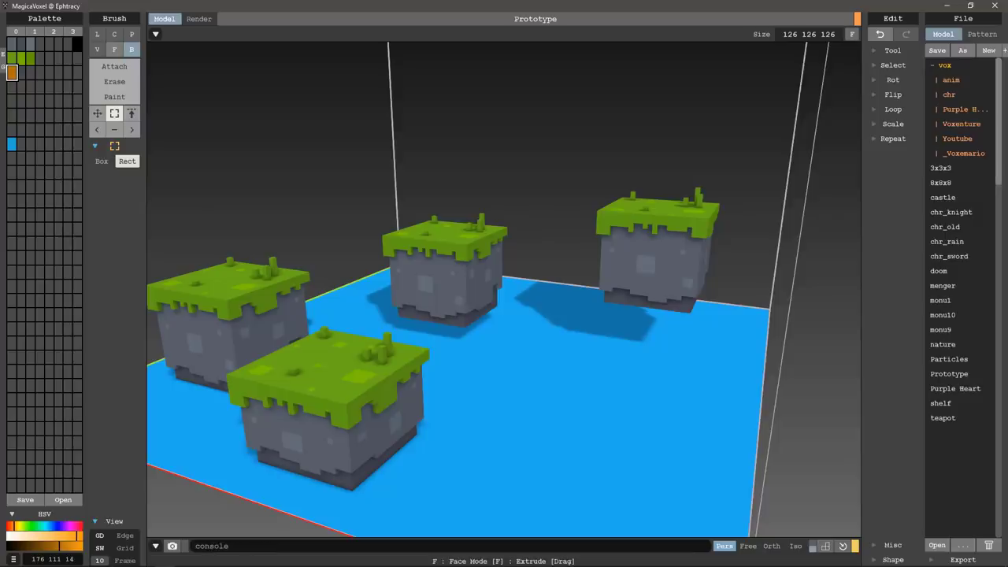
pyautogui.click(97, 49)
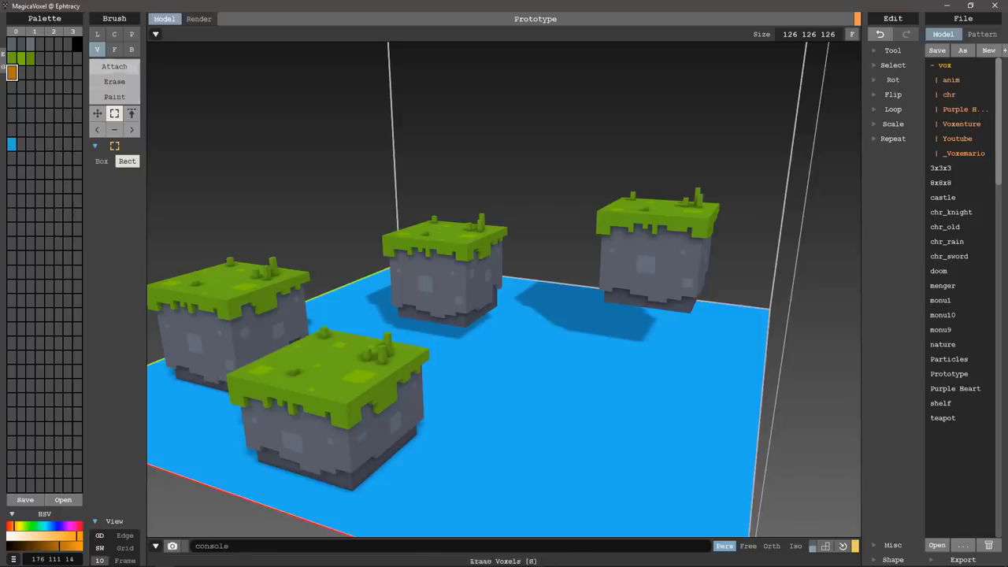
pyautogui.click(115, 66)
# Attach a row of orange voxels along the front block's grass edge
pyautogui.moveTo(441, 394); pyautogui.dragTo(321, 402, button='right')
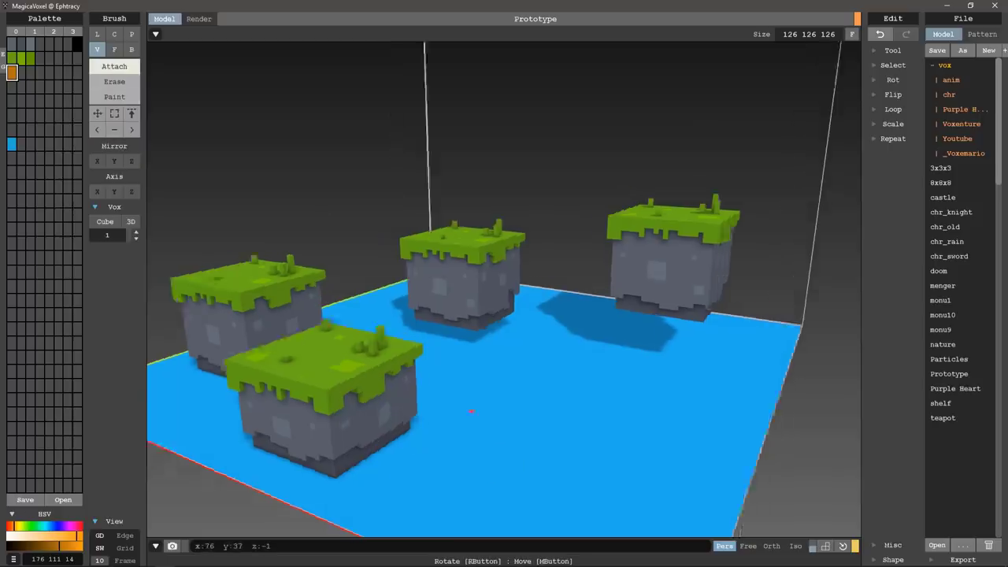
pyautogui.scroll(3, 321, 402)
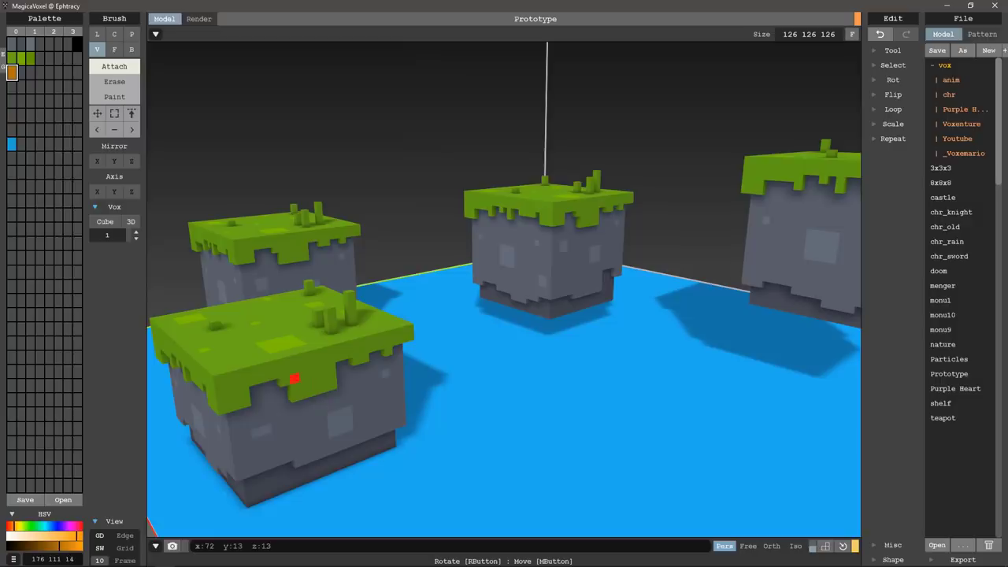
pyautogui.moveTo(284, 382); pyautogui.dragTo(332, 367)
pyautogui.moveTo(356, 361); pyautogui.dragTo(408, 274, button='right')
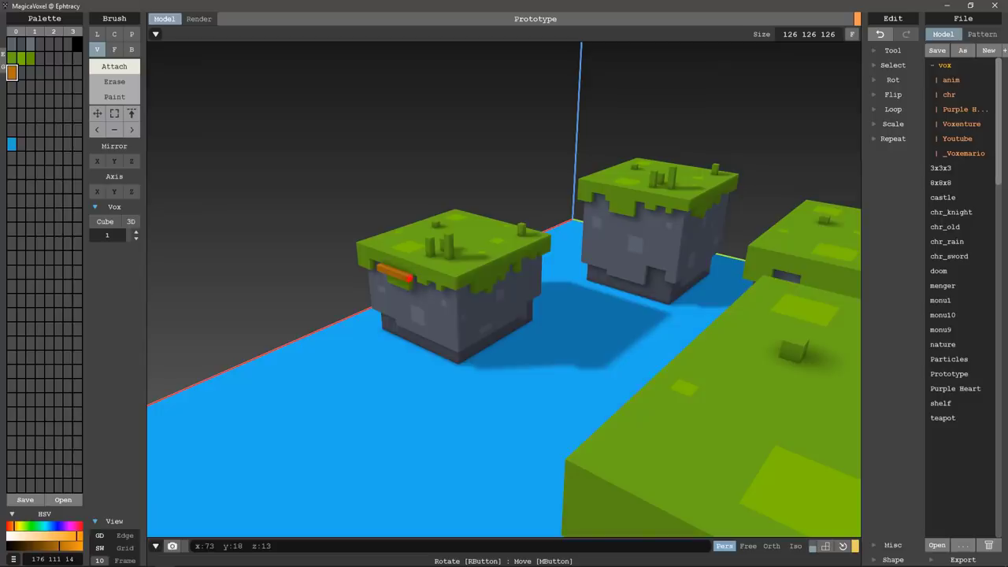
pyautogui.moveTo(414, 278); pyautogui.dragTo(419, 281)
pyautogui.moveTo(429, 292); pyautogui.dragTo(494, 281, button='right')
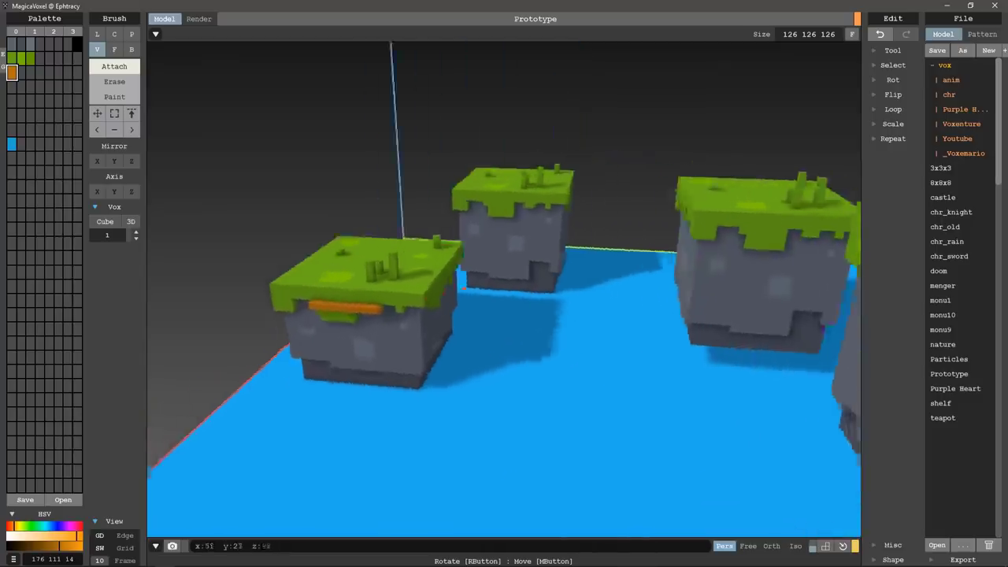
pyautogui.moveTo(385, 307); pyautogui.dragTo(404, 364, button='right')
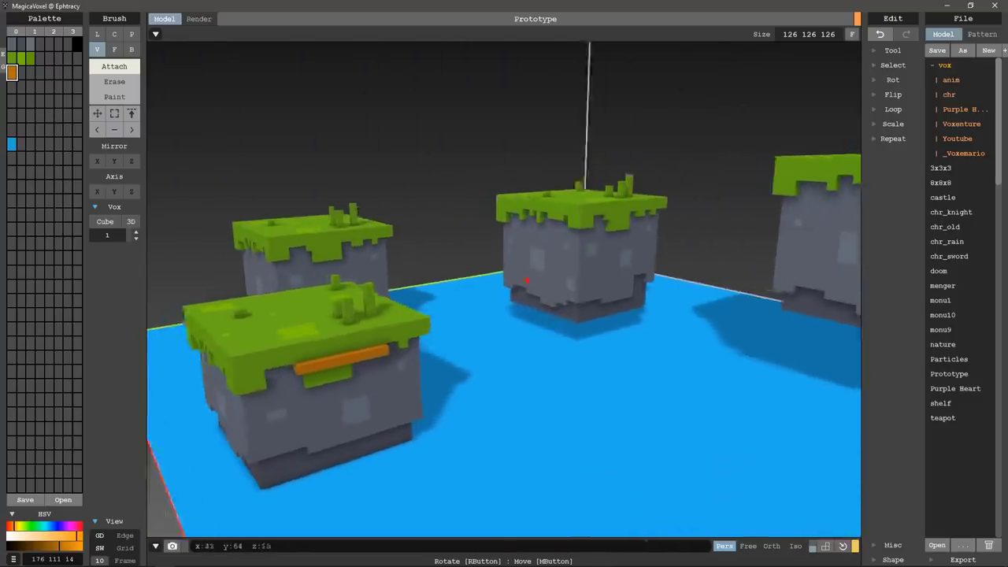
pyautogui.moveTo(399, 384); pyautogui.dragTo(391, 386)
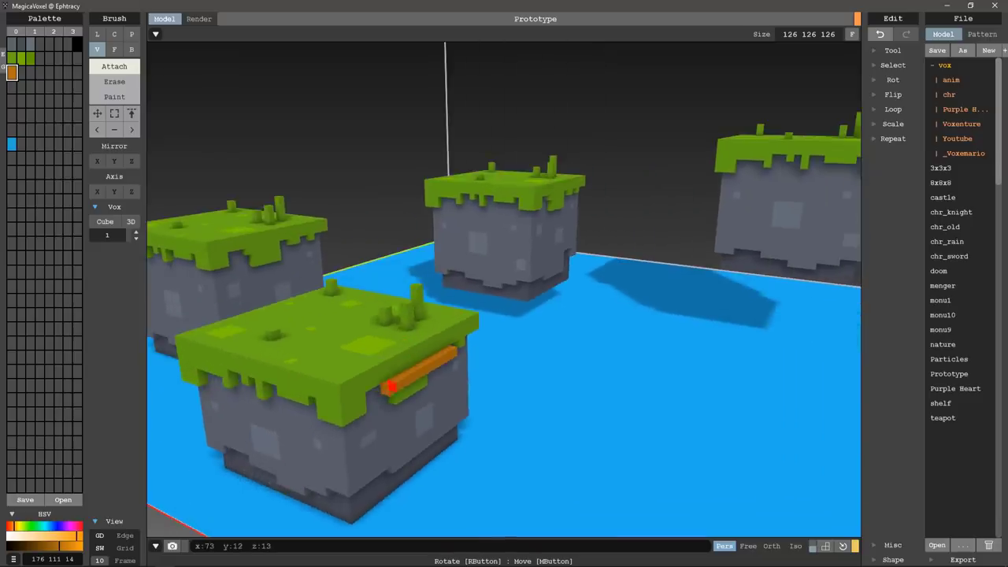
# Extrude the orange strip outward in Face mode into a flat ledge
pyautogui.moveTo(392, 398)
pyautogui.mouseDown(button='right')
pyautogui.moveTo(438, 314)
pyautogui.moveTo(381, 354)
pyautogui.mouseUp(button='right')
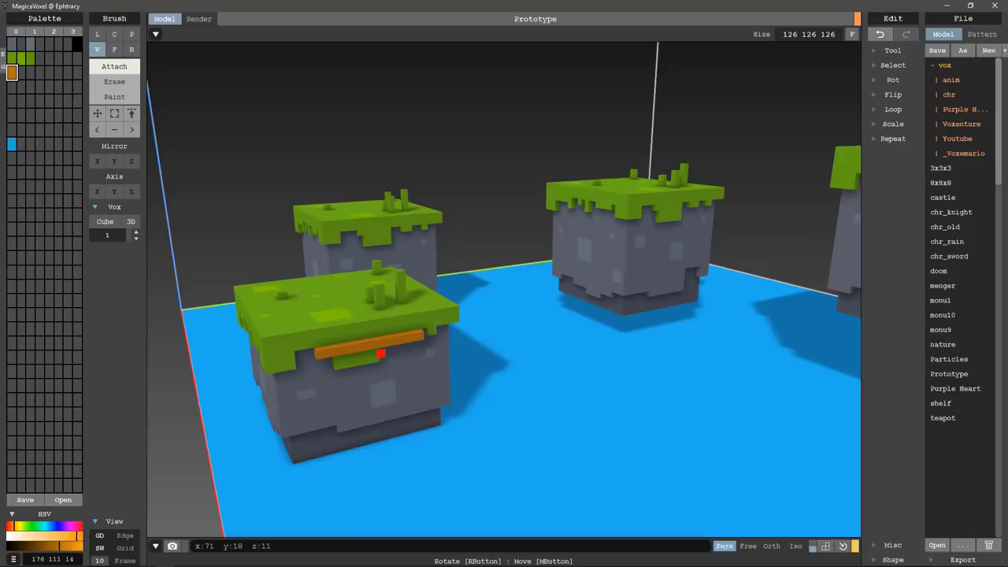
pyautogui.press('f')
pyautogui.moveTo(381, 354); pyautogui.dragTo(414, 356)
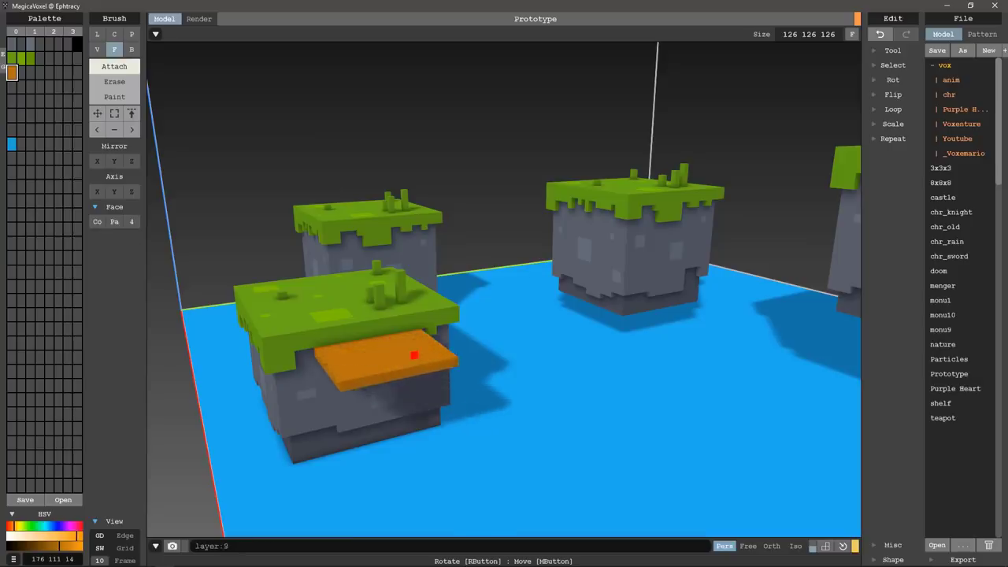
pyautogui.moveTo(414, 355)
pyautogui.mouseDown(button='right')
pyautogui.moveTo(532, 362)
pyautogui.moveTo(469, 330)
pyautogui.moveTo(452, 384)
pyautogui.moveTo(504, 442)
pyautogui.moveTo(488, 472)
pyautogui.mouseUp(button='right')
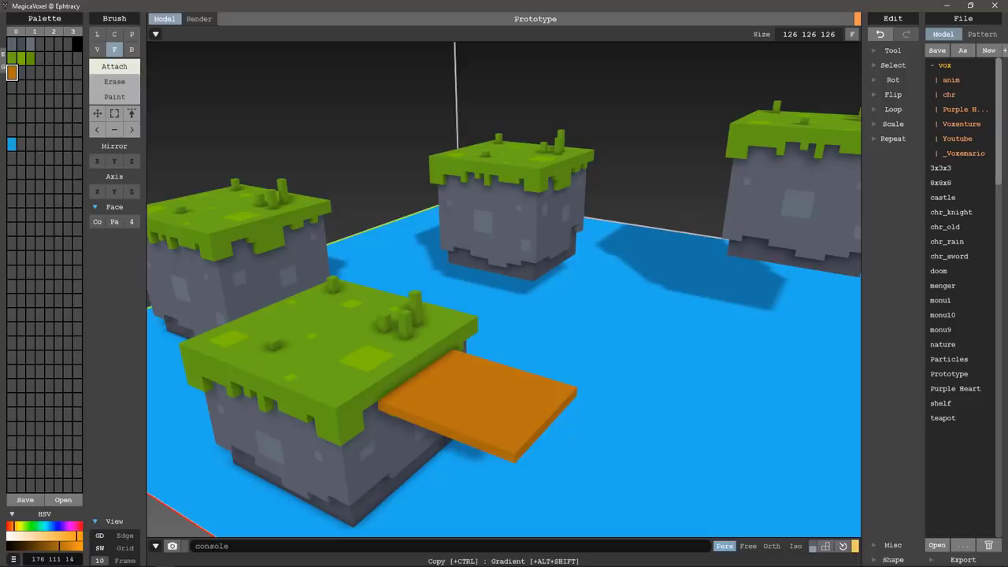
pyautogui.keyDown('ctrl'); pyautogui.moveTo(11, 72); pyautogui.dragTo(11, 87); pyautogui.keyUp('ctrl')
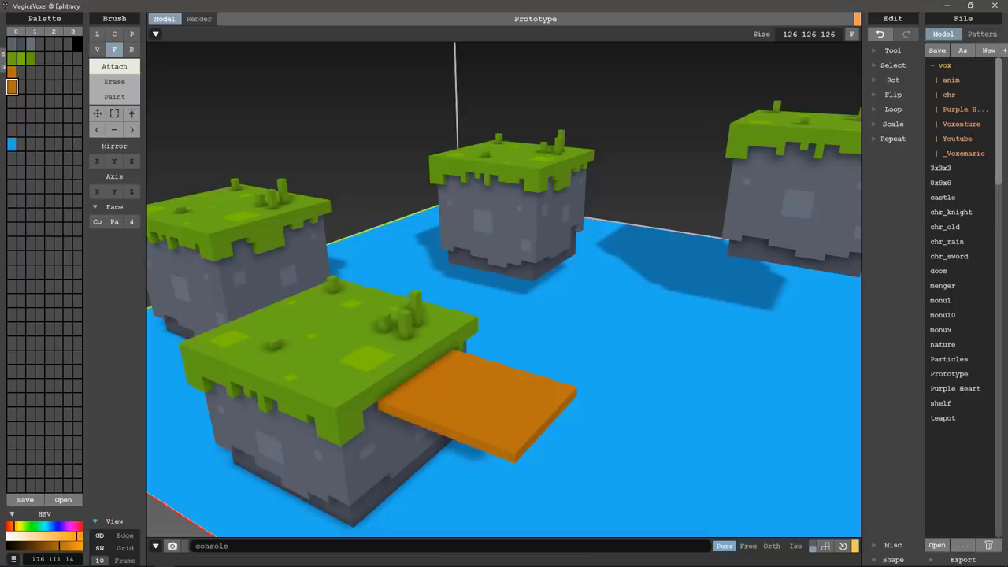
pyautogui.moveTo(56, 546); pyautogui.dragTo(58, 547)
# Copy the orange swatch and darken the copy to wood brown (137 97 24)
pyautogui.hotkey('ctrl', 'z')
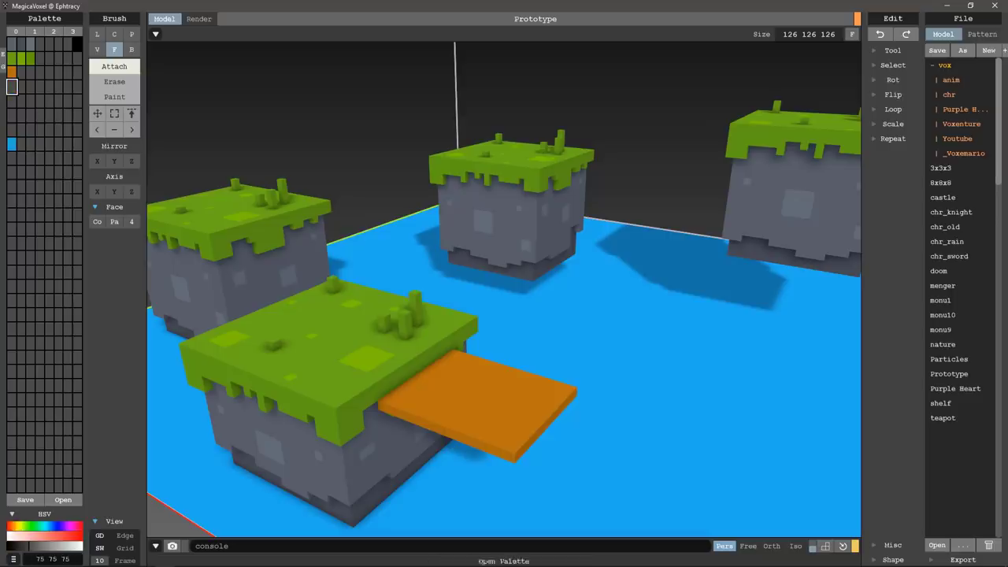
pyautogui.keyDown('ctrl'); pyautogui.moveTo(12, 72); pyautogui.dragTo(12, 87); pyautogui.keyUp('ctrl')
pyautogui.hotkey('ctrl', 'y')
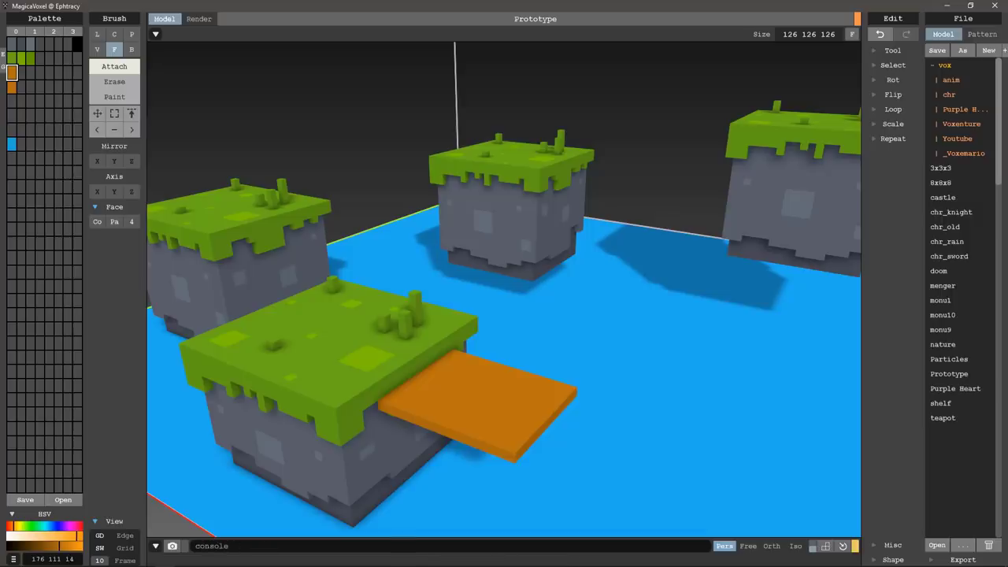
pyautogui.moveTo(60, 546); pyautogui.dragTo(70, 536)
pyautogui.moveTo(11, 526); pyautogui.dragTo(46, 547)
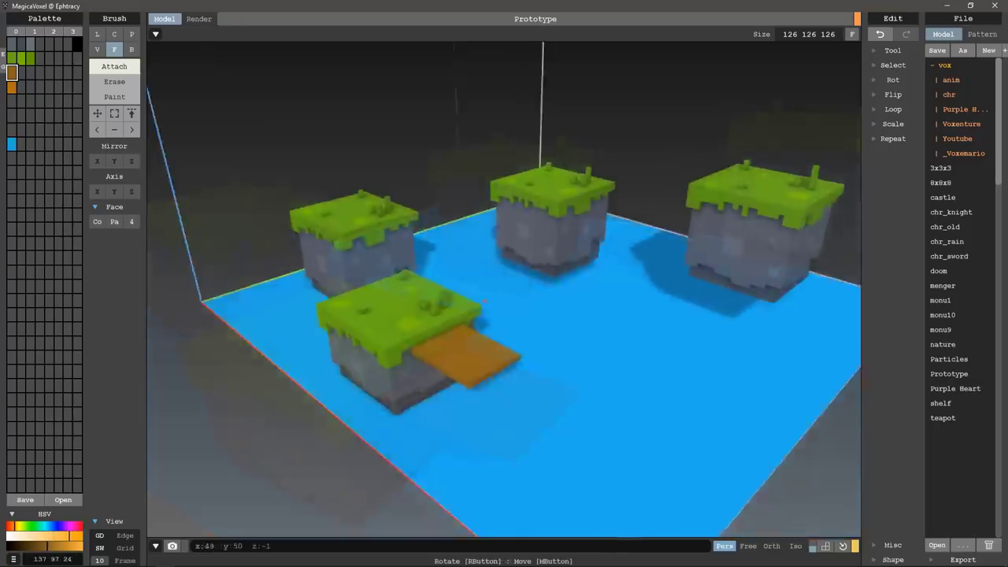
# Orbit closer to view the brown plank side-on
pyautogui.moveTo(441, 315)
pyautogui.mouseDown(button='right')
pyautogui.moveTo(509, 298)
pyautogui.moveTo(576, 264)
pyautogui.moveTo(495, 277)
pyautogui.moveTo(607, 189)
pyautogui.moveTo(586, 166)
pyautogui.moveTo(581, 213)
pyautogui.moveTo(553, 231)
pyautogui.moveTo(552, 142)
pyautogui.mouseUp(button='right')
pyautogui.moveTo(540, 326)
pyautogui.mouseDown(button='right')
pyautogui.moveTo(596, 342)
pyautogui.moveTo(575, 323)
pyautogui.moveTo(581, 305)
pyautogui.mouseUp(button='right')
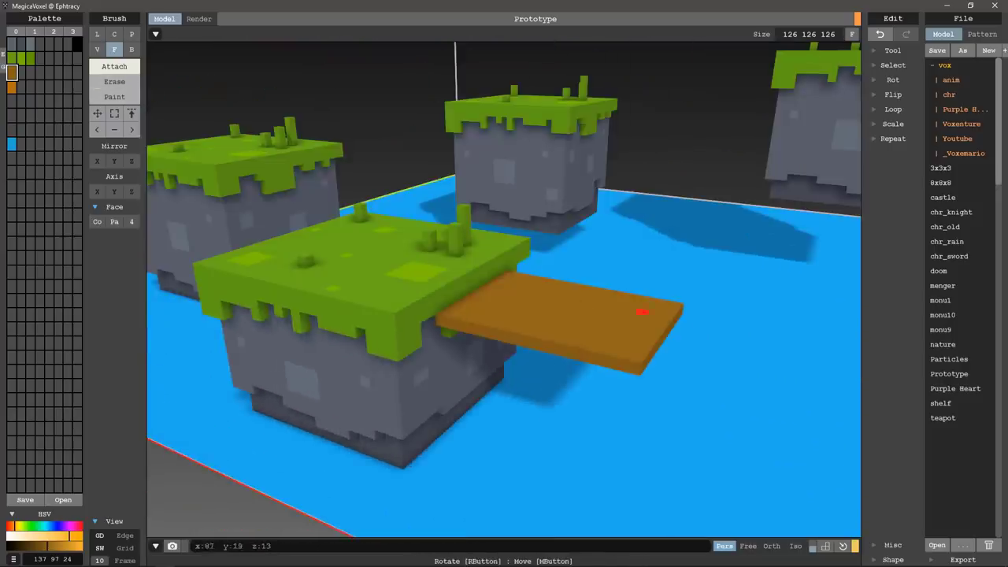
pyautogui.moveTo(652, 336); pyautogui.dragTo(673, 305, button='right')
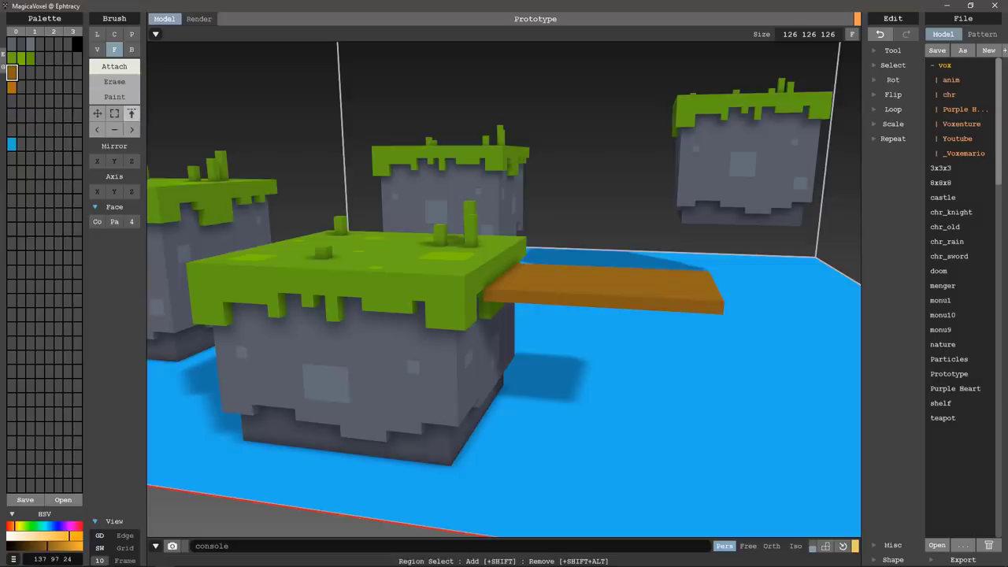
pyautogui.click(131, 113)
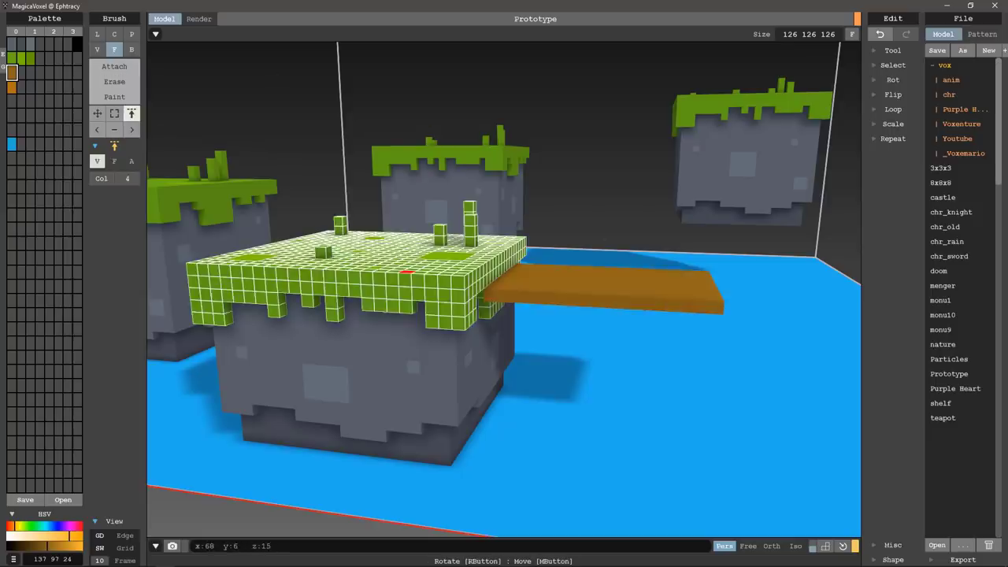
pyautogui.moveTo(444, 279); pyautogui.dragTo(476, 292, button='right')
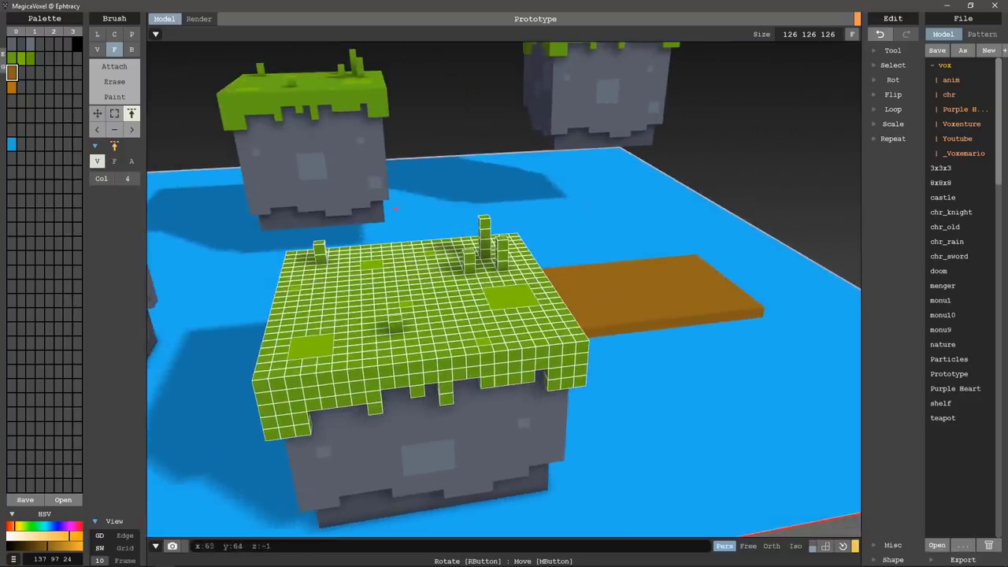
pyautogui.click(115, 66)
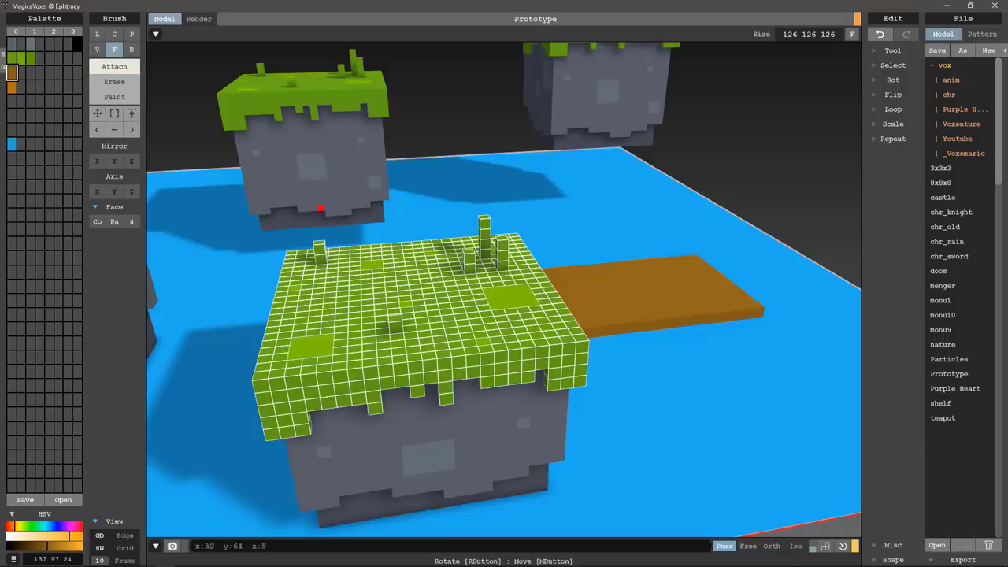
pyautogui.click(378, 283)
pyautogui.moveTo(383, 285)
pyautogui.mouseDown(button='right')
pyautogui.moveTo(495, 299)
pyautogui.moveTo(322, 308)
pyautogui.mouseUp(button='right')
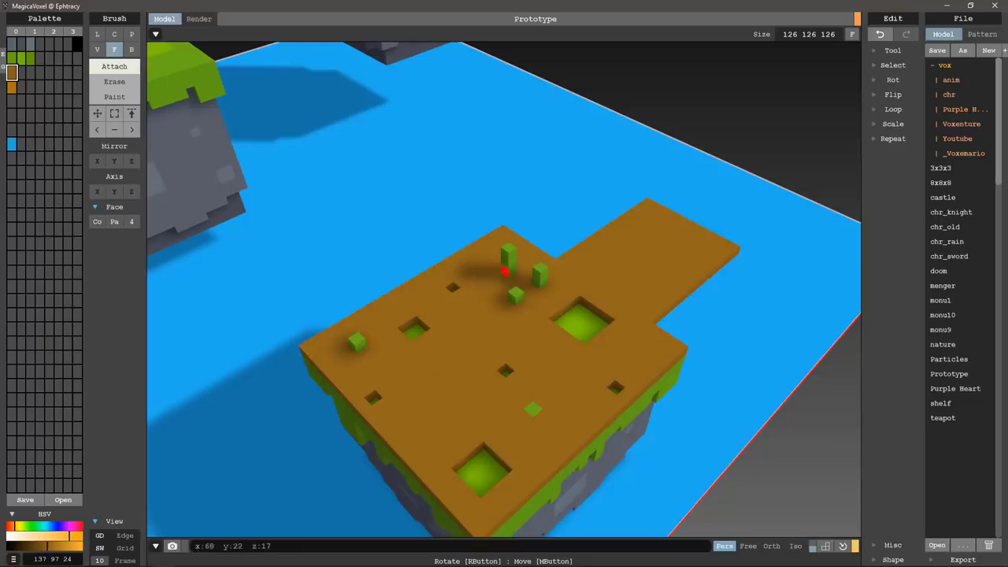
pyautogui.moveTo(576, 344); pyautogui.dragTo(575, 306, button='right')
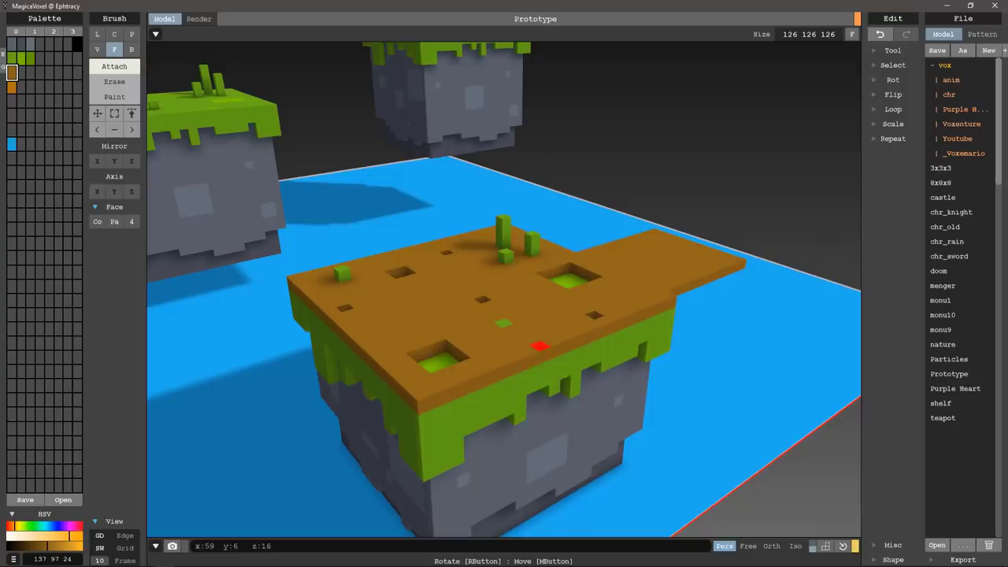
pyautogui.hotkey('ctrl', 'z')
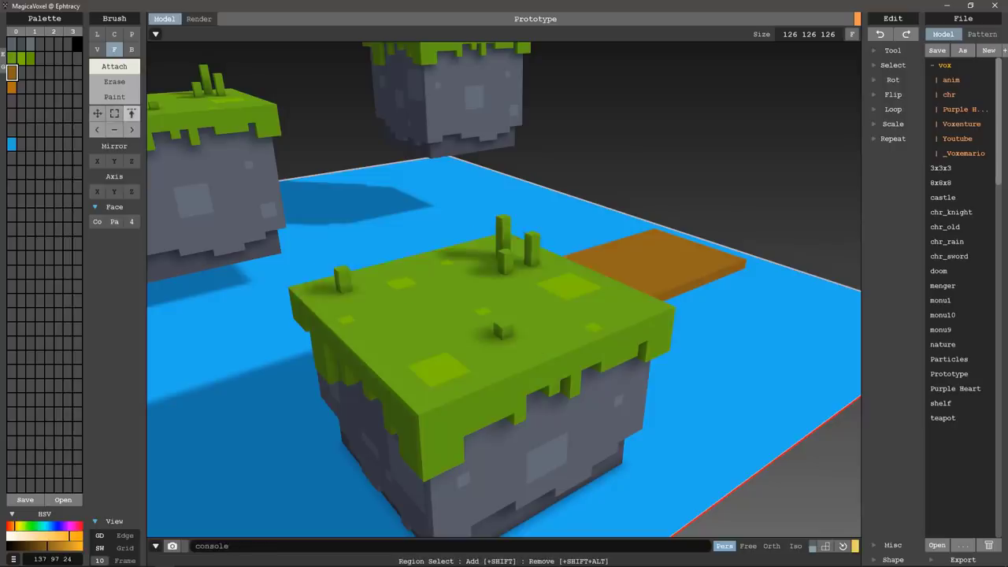
# Select the island's whole green grass layer, then orbit to a top-down view
pyautogui.click(131, 114)
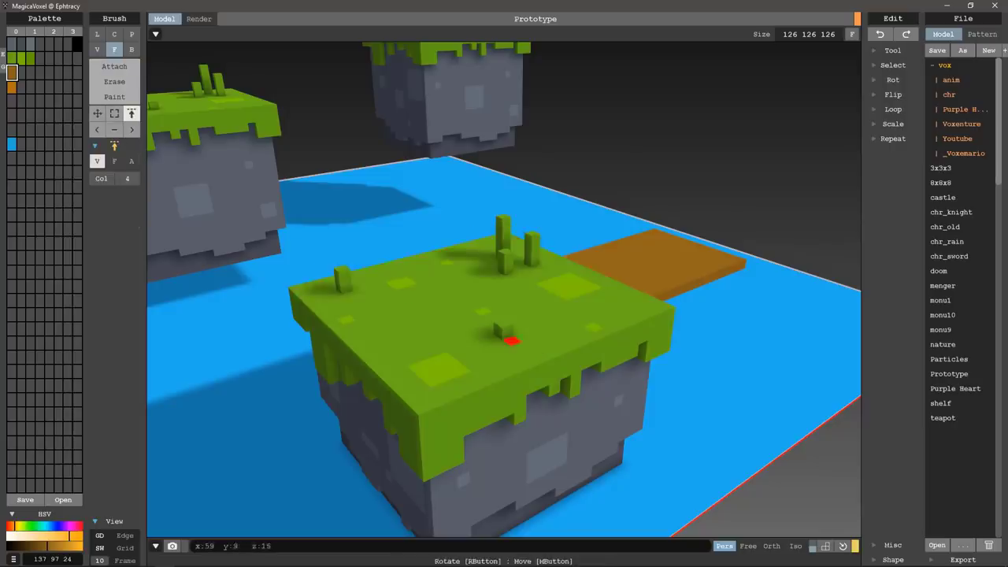
pyautogui.click(528, 310)
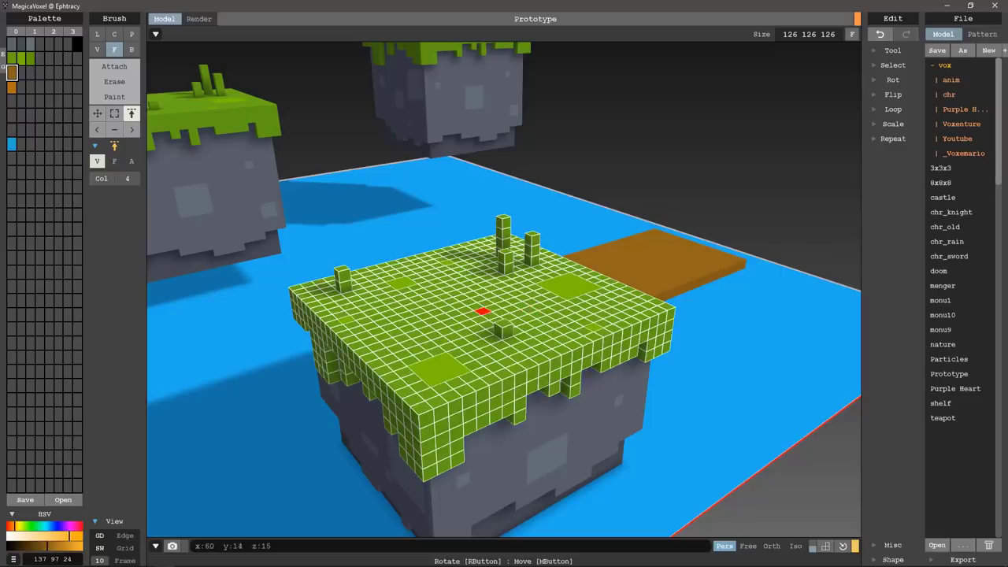
pyautogui.moveTo(482, 311); pyautogui.dragTo(311, 248, button='right')
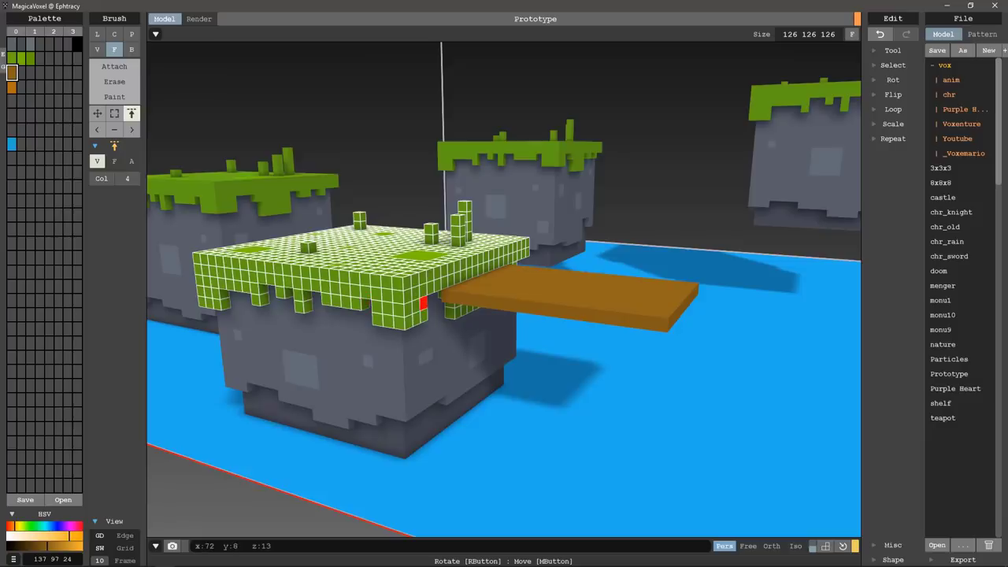
pyautogui.moveTo(406, 282)
pyautogui.mouseDown(button='right')
pyautogui.moveTo(428, 299)
pyautogui.moveTo(504, 297)
pyautogui.moveTo(512, 279)
pyautogui.moveTo(539, 283)
pyautogui.moveTo(483, 313)
pyautogui.moveTo(430, 304)
pyautogui.moveTo(199, 152)
pyautogui.mouseUp(button='right')
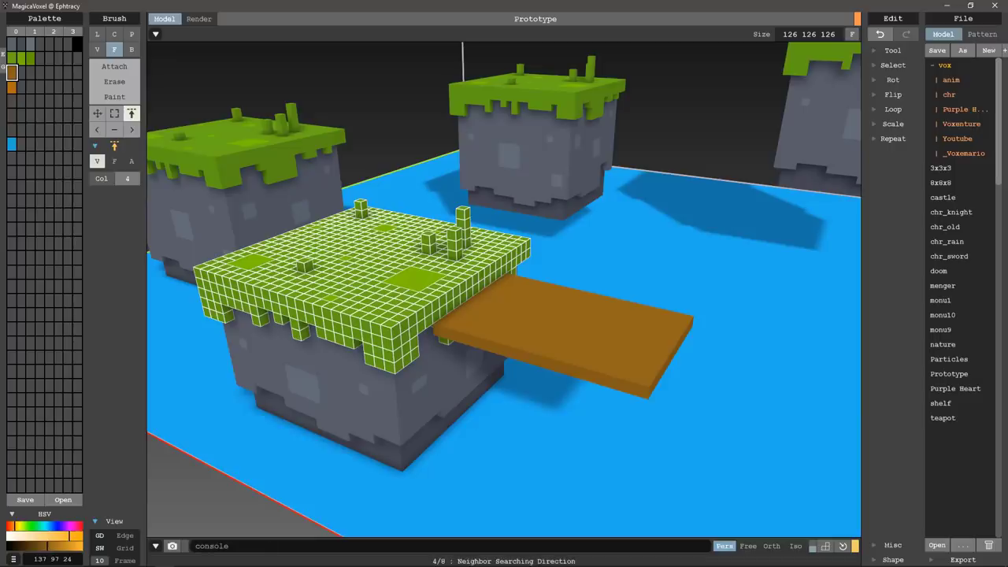
pyautogui.click(128, 178)
pyautogui.write('8')
pyautogui.moveTo(441, 237)
pyautogui.mouseDown(button='right')
pyautogui.moveTo(461, 231)
pyautogui.moveTo(509, 288)
pyautogui.moveTo(450, 329)
pyautogui.moveTo(601, 189)
pyautogui.moveTo(518, 203)
pyautogui.moveTo(225, 67)
pyautogui.mouseUp(button='right')
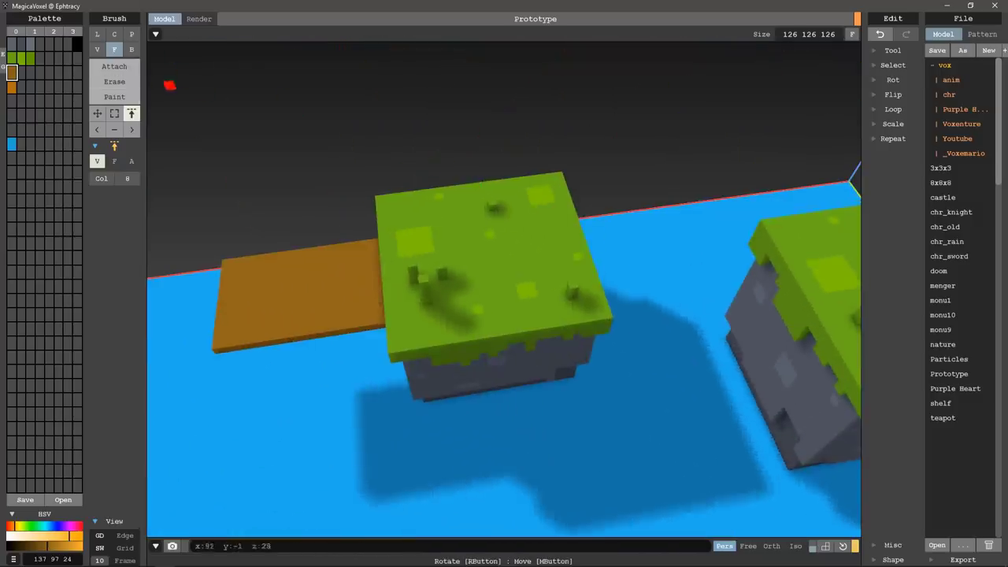
# Add a green grass voxel at the front corner of the island's grass top
pyautogui.click(97, 49)
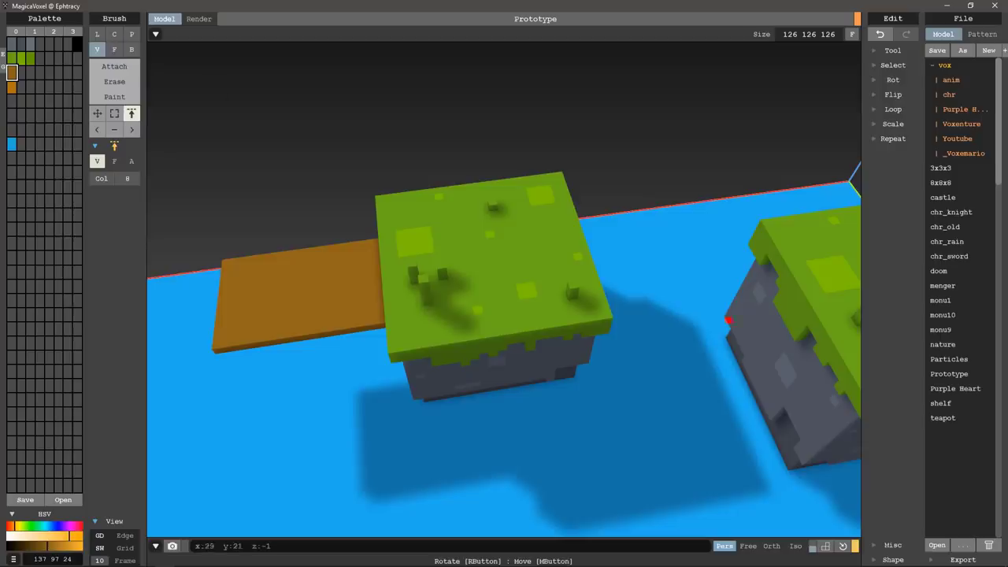
pyautogui.moveTo(628, 316); pyautogui.dragTo(604, 329, button='right')
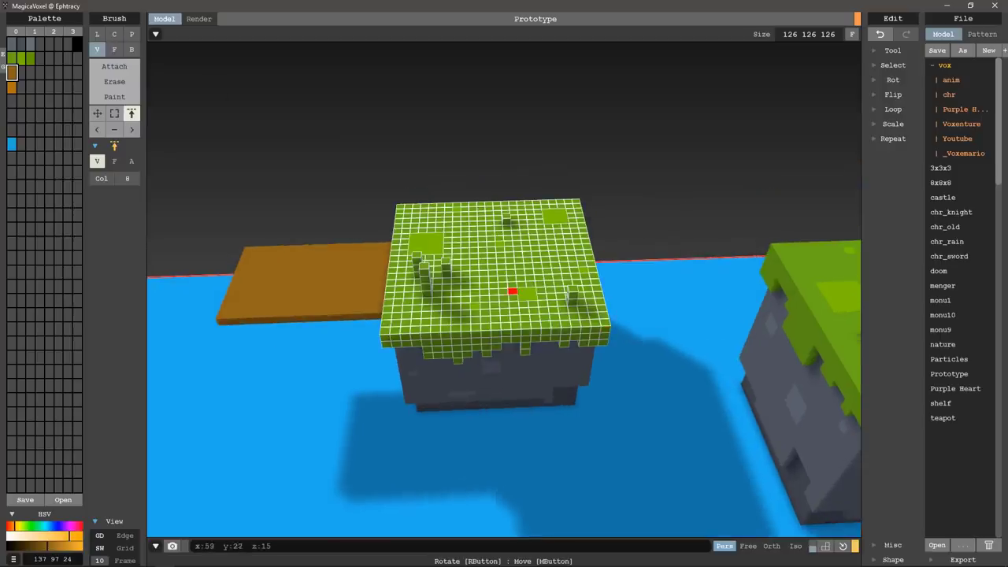
pyautogui.click(114, 66)
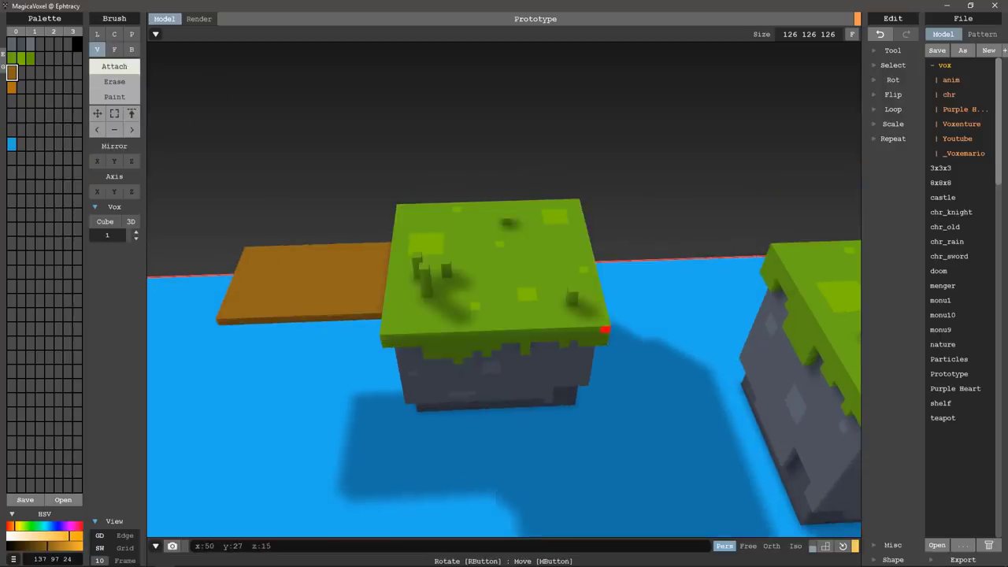
pyautogui.moveTo(607, 337); pyautogui.dragTo(543, 337, button='right')
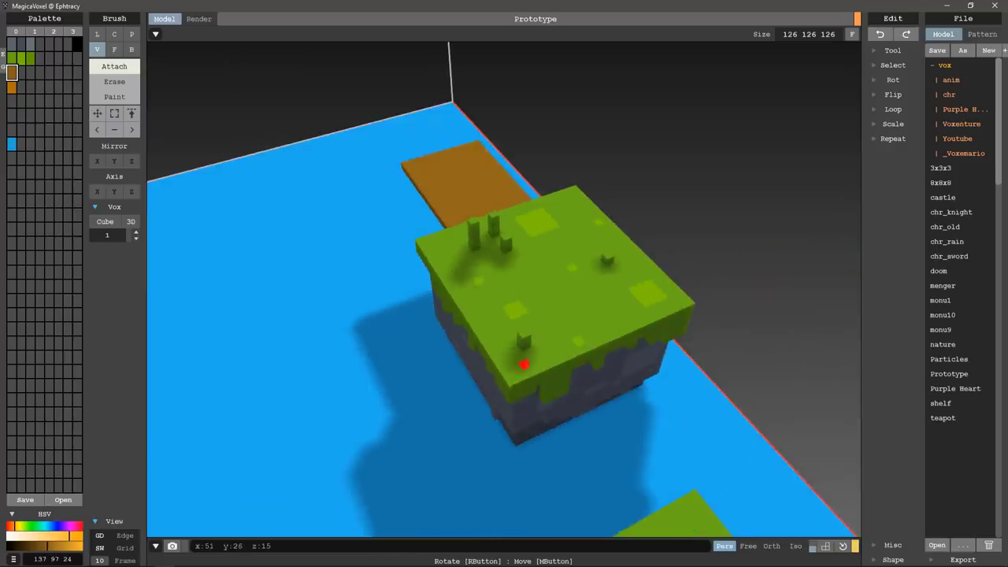
pyautogui.keyDown('alt'); pyautogui.click(518, 375); pyautogui.keyUp('alt')
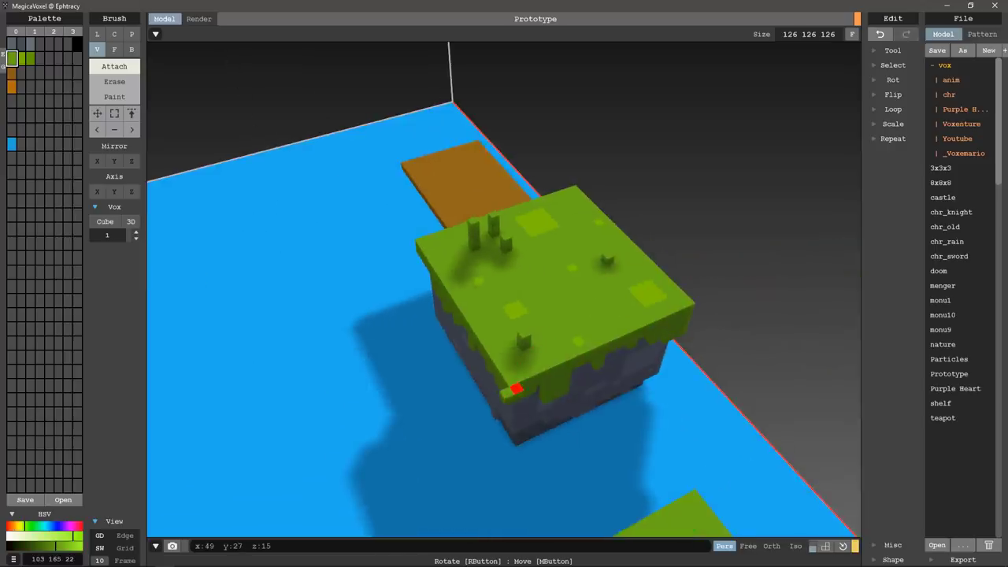
pyautogui.click(506, 392)
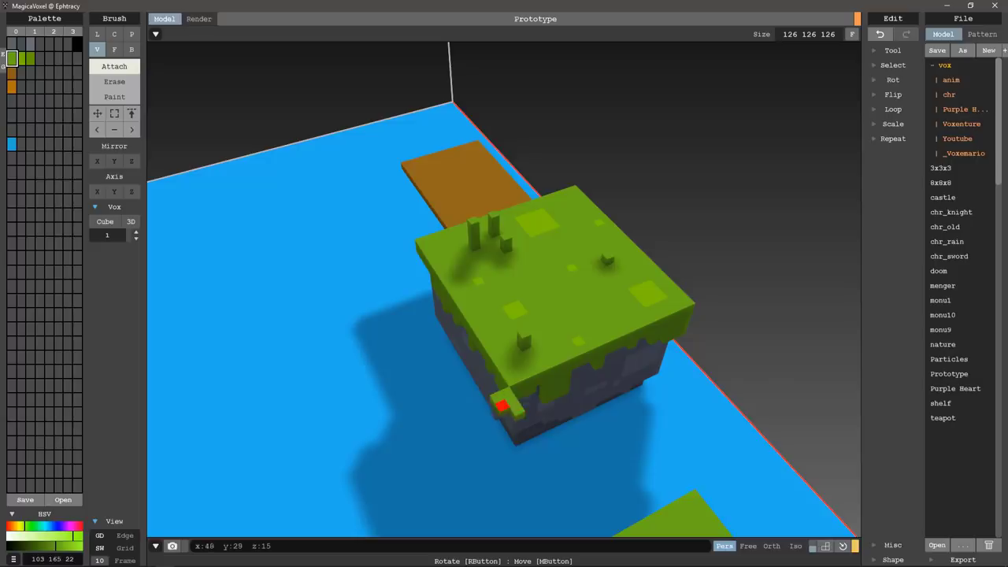
pyautogui.moveTo(512, 412); pyautogui.dragTo(635, 400, button='right')
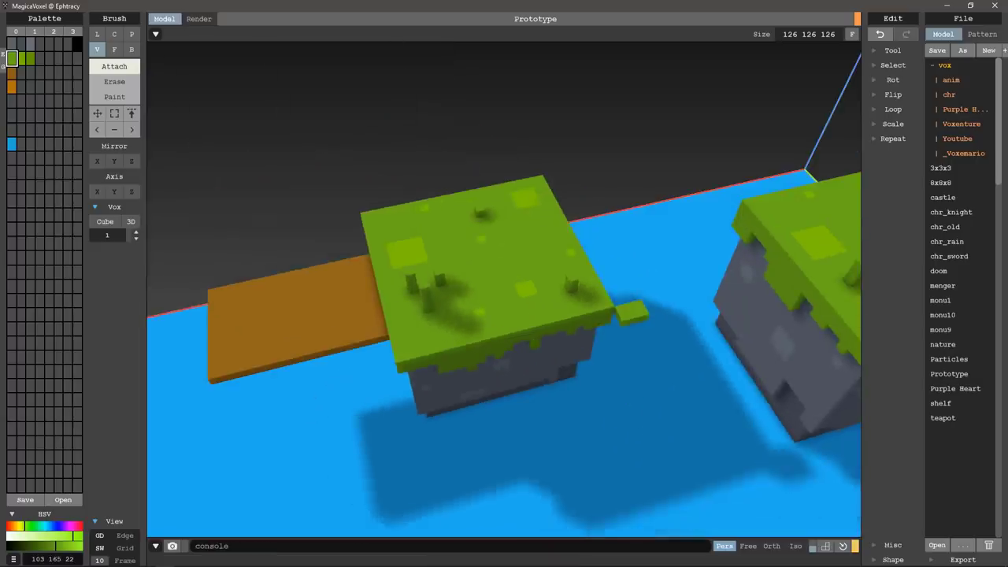
# Select the grass top surface and raise the colour-matching range from 4 to 8
pyautogui.click(114, 48)
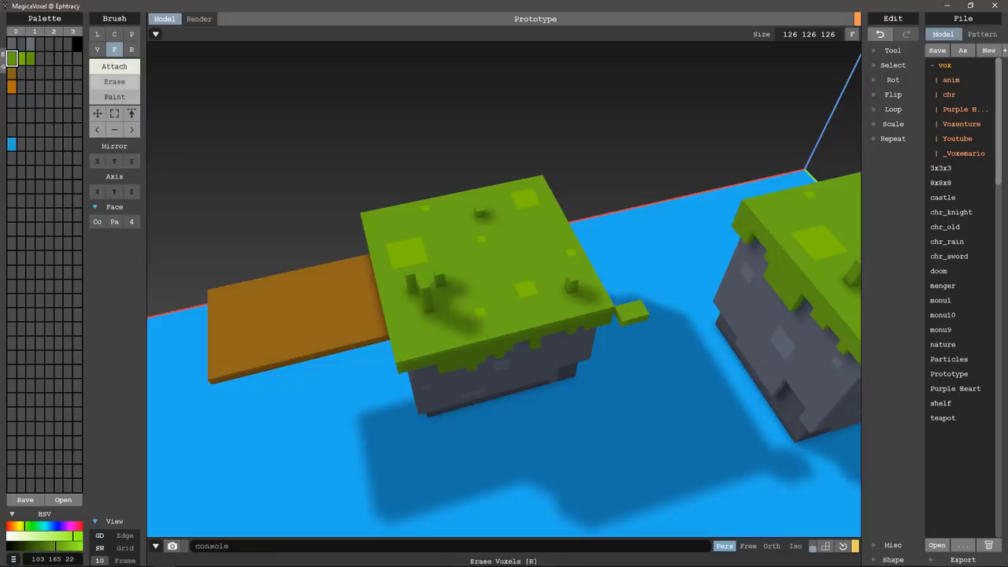
pyautogui.click(131, 113)
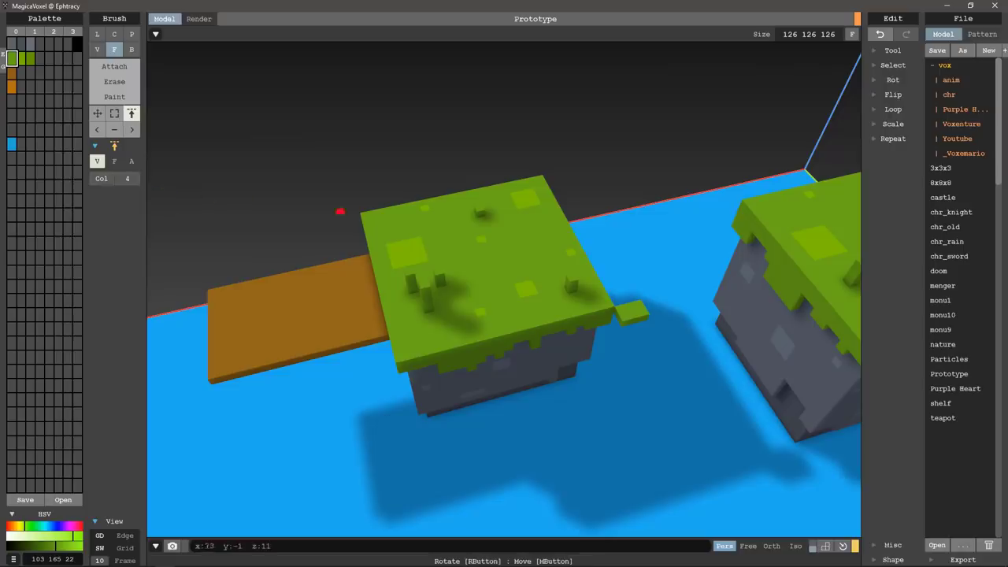
pyautogui.click(482, 266)
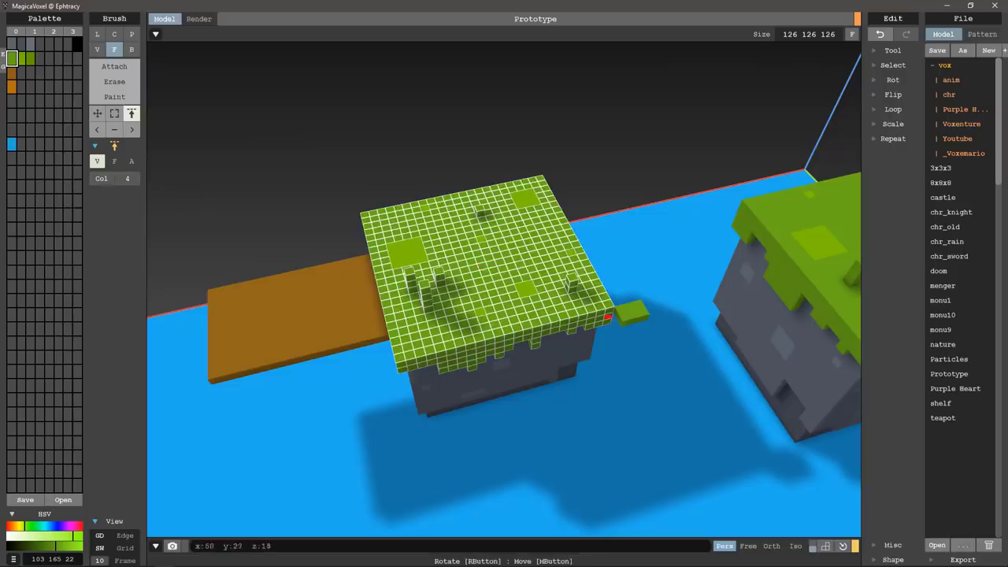
pyautogui.scroll(3, 608, 317)
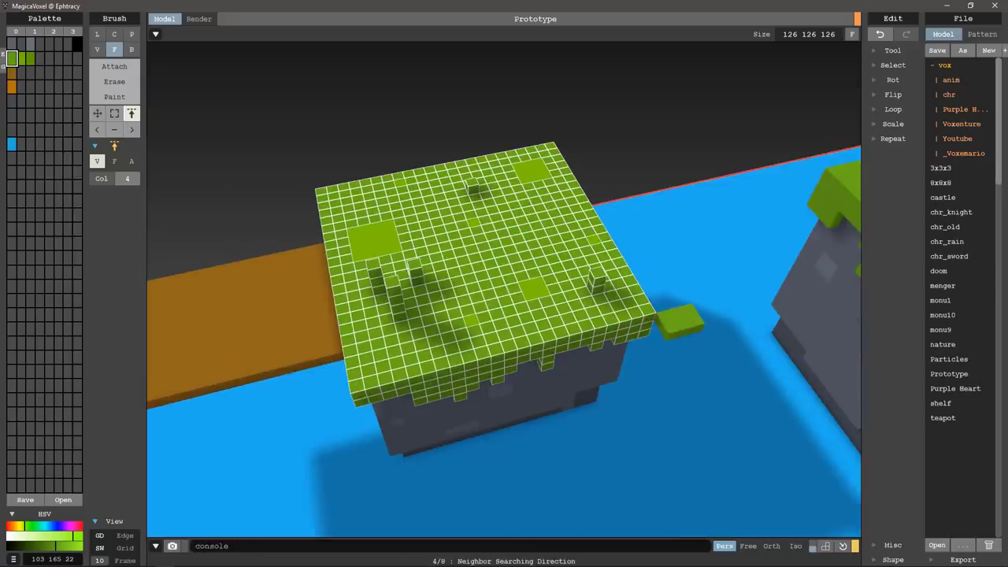
pyautogui.click(127, 178)
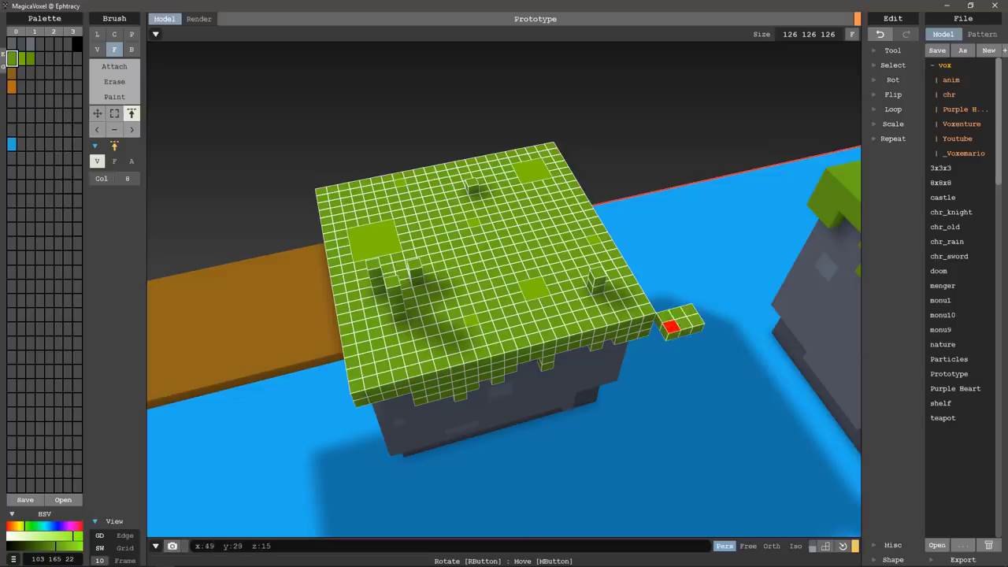
# Clear the selection and return the brush to single-voxel Attach mode
pyautogui.press('s')
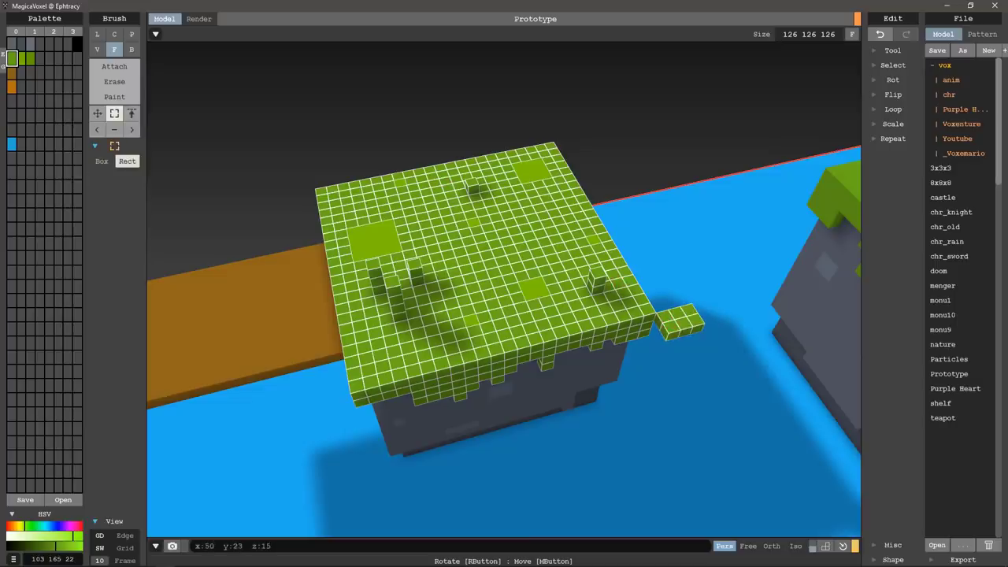
pyautogui.click(97, 49)
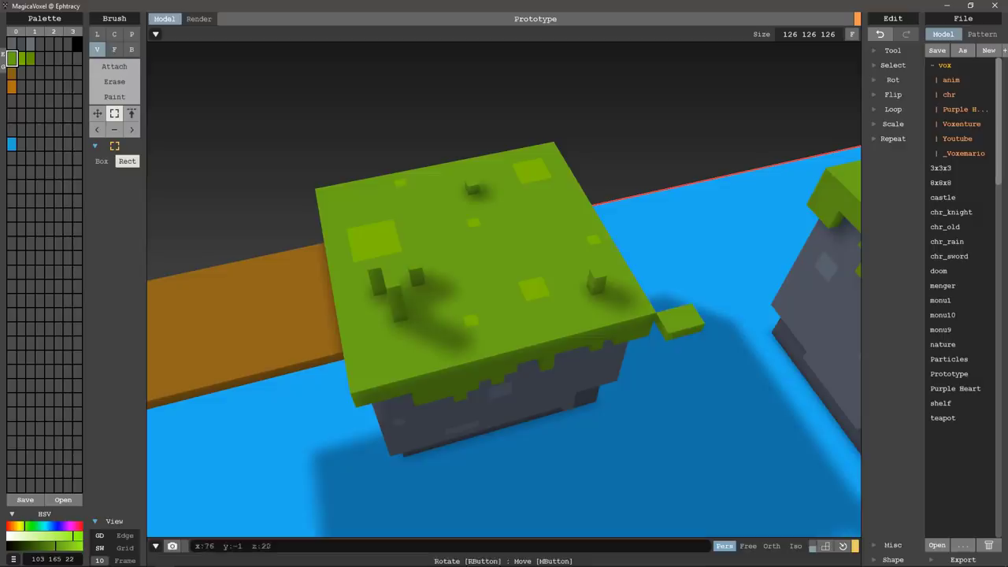
pyautogui.click(114, 81)
pyautogui.click(115, 66)
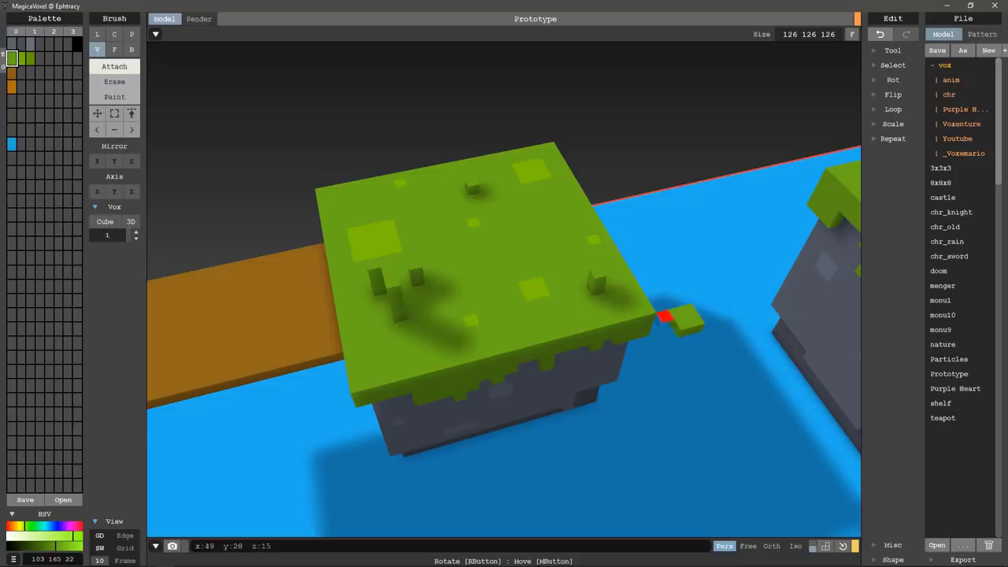
pyautogui.moveTo(666, 283)
pyautogui.mouseDown(button='right')
pyautogui.moveTo(604, 206)
pyautogui.moveTo(567, 197)
pyautogui.mouseUp(button='right')
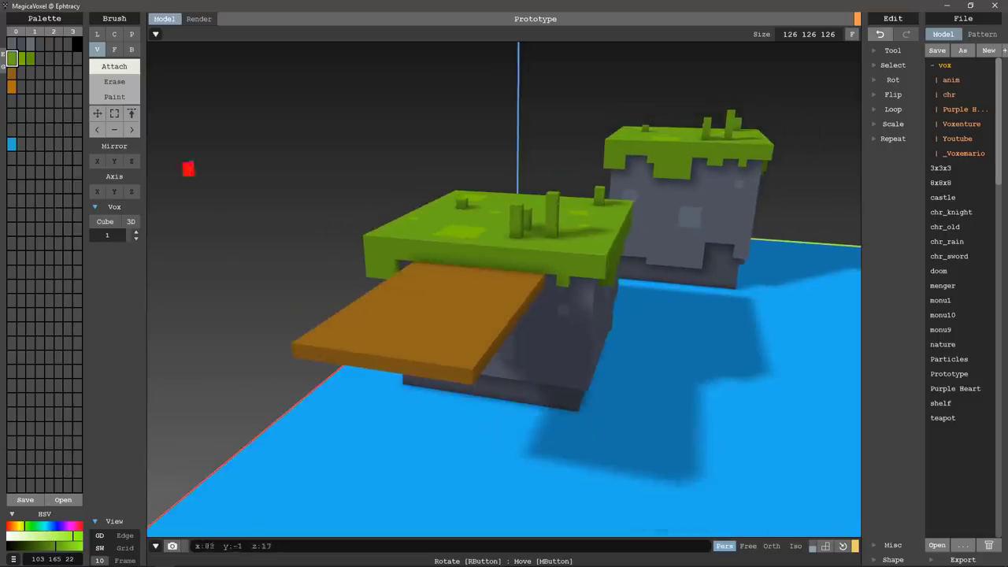
# Select the orange plank and shift it one voxel to the left
pyautogui.click(132, 113)
pyautogui.click(422, 288)
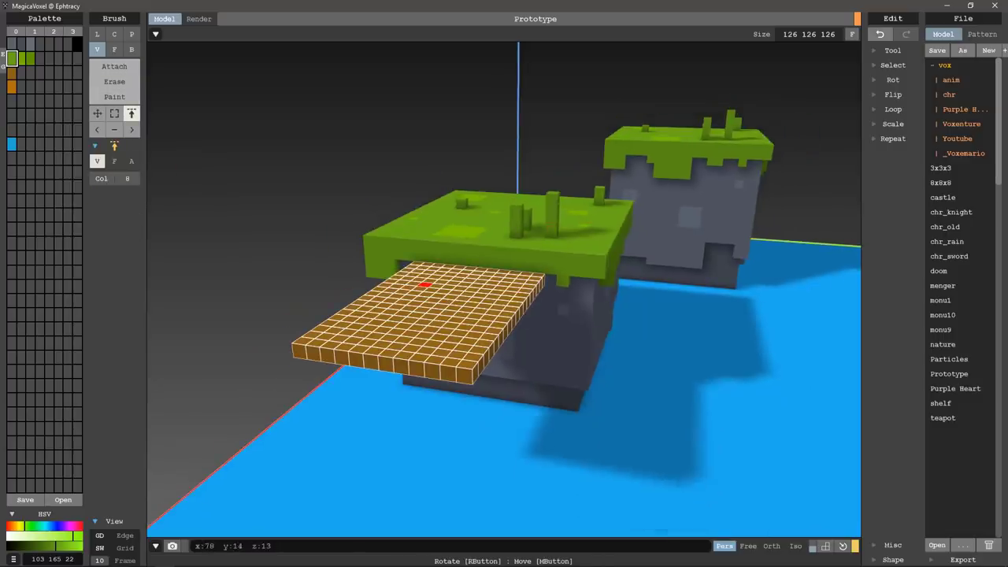
pyautogui.moveTo(409, 297); pyautogui.dragTo(546, 315, button='right')
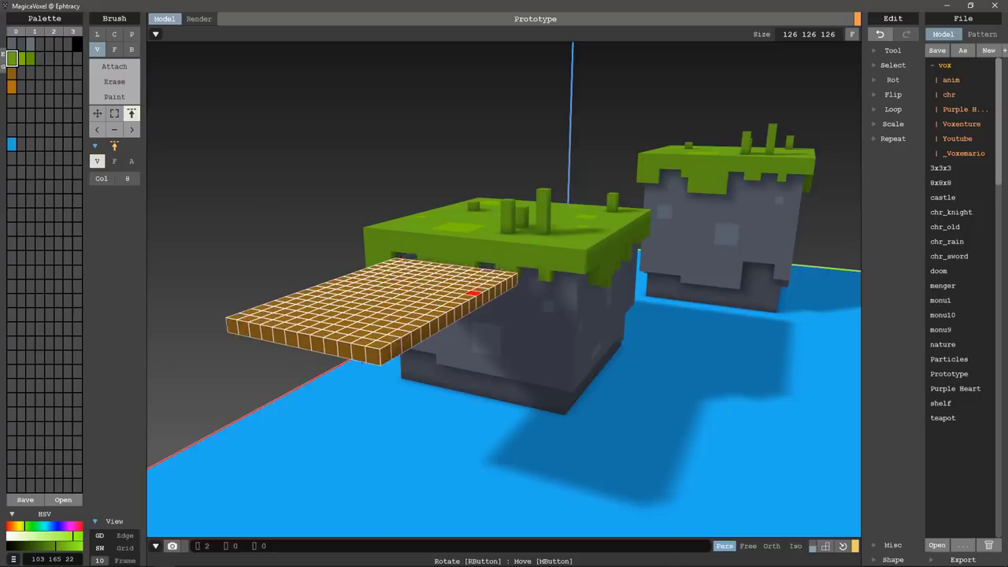
pyautogui.moveTo(473, 284); pyautogui.dragTo(471, 241, button='right')
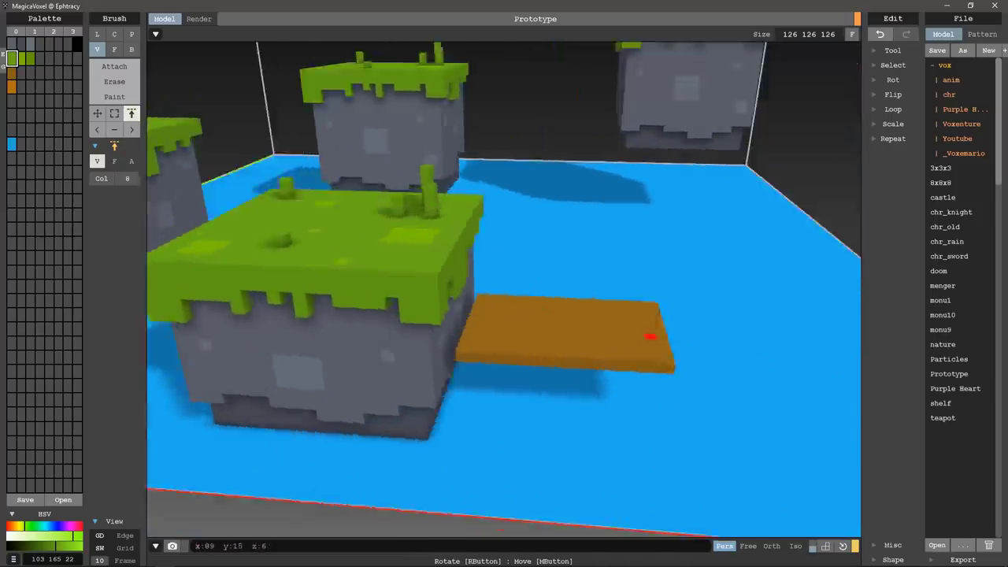
pyautogui.press('Left')
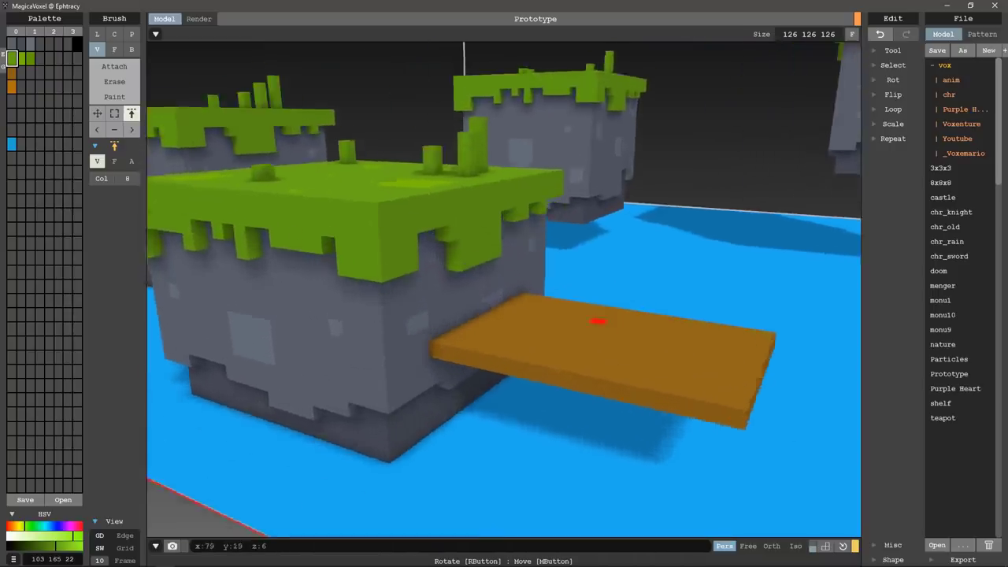
# Try placing green voxels along the plank edge, then undo them
pyautogui.press('b')
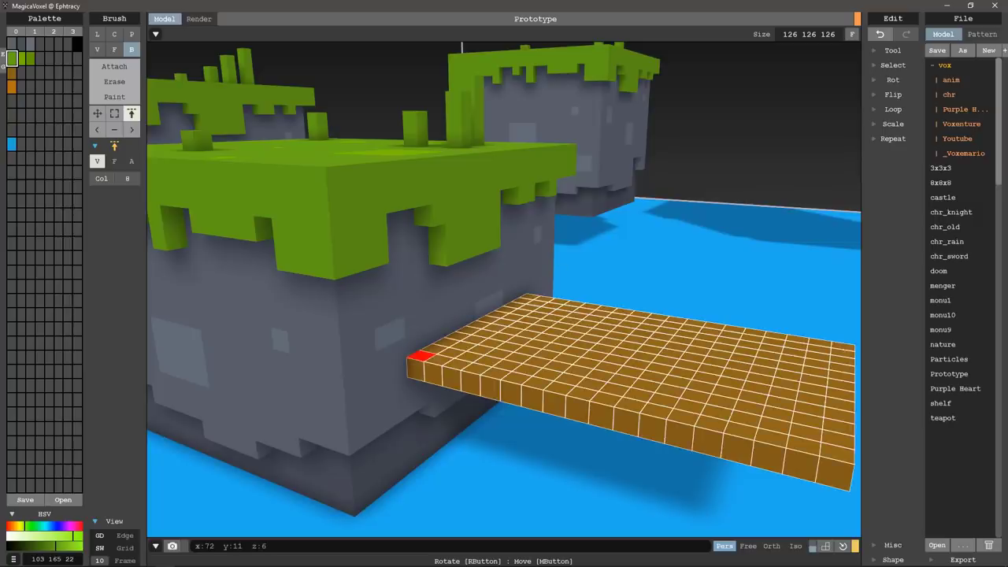
pyautogui.press('v')
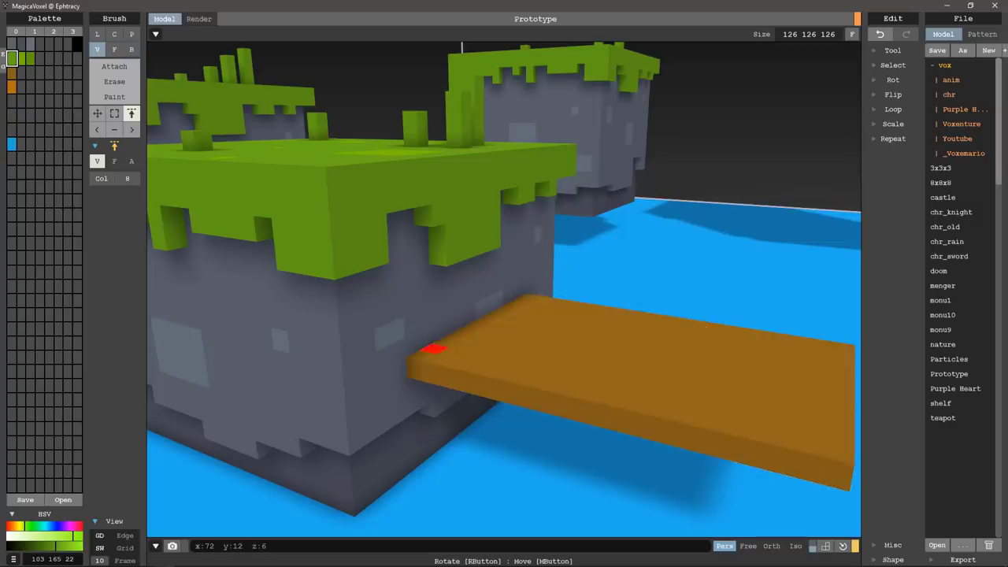
pyautogui.click(431, 346)
pyautogui.moveTo(433, 348)
pyautogui.mouseDown()
pyautogui.moveTo(484, 303)
pyautogui.moveTo(535, 279)
pyautogui.mouseUp()
pyautogui.hotkey('ctrl', 'z')
# Draw a thick brown ridge along the plank's back edge
pyautogui.press('l')
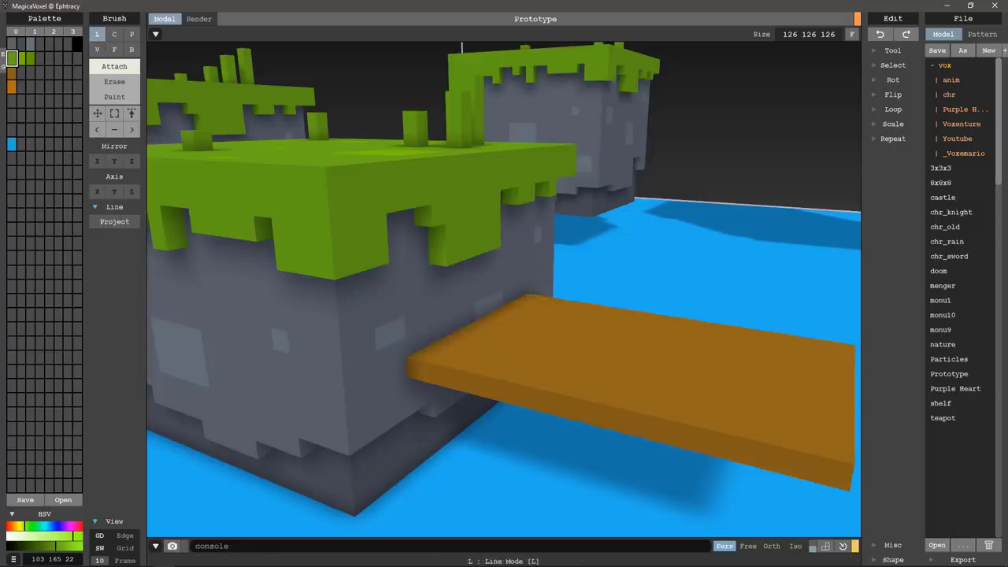
pyautogui.keyDown('alt'); pyautogui.click(473, 339); pyautogui.keyUp('alt')
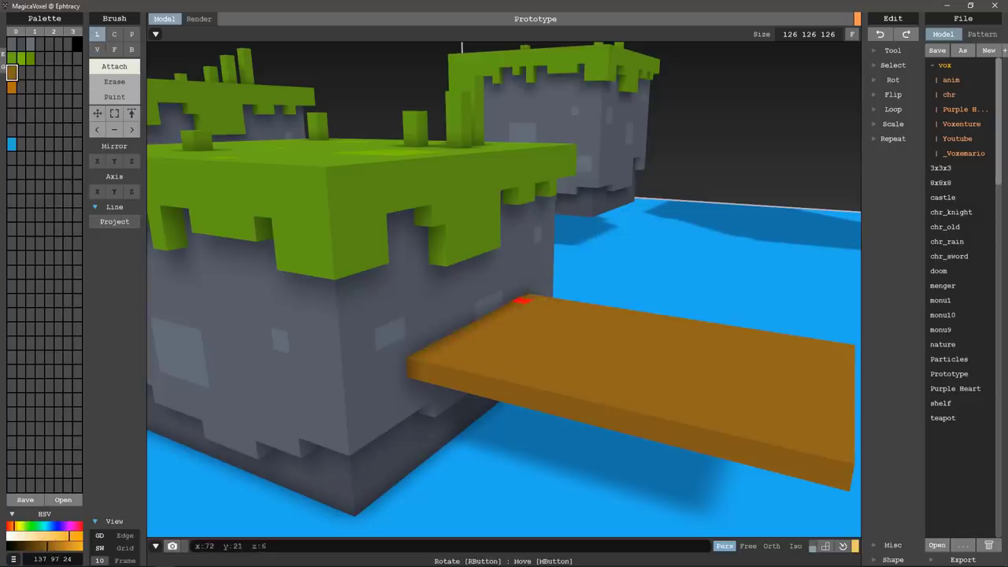
pyautogui.moveTo(530, 296); pyautogui.dragTo(431, 329)
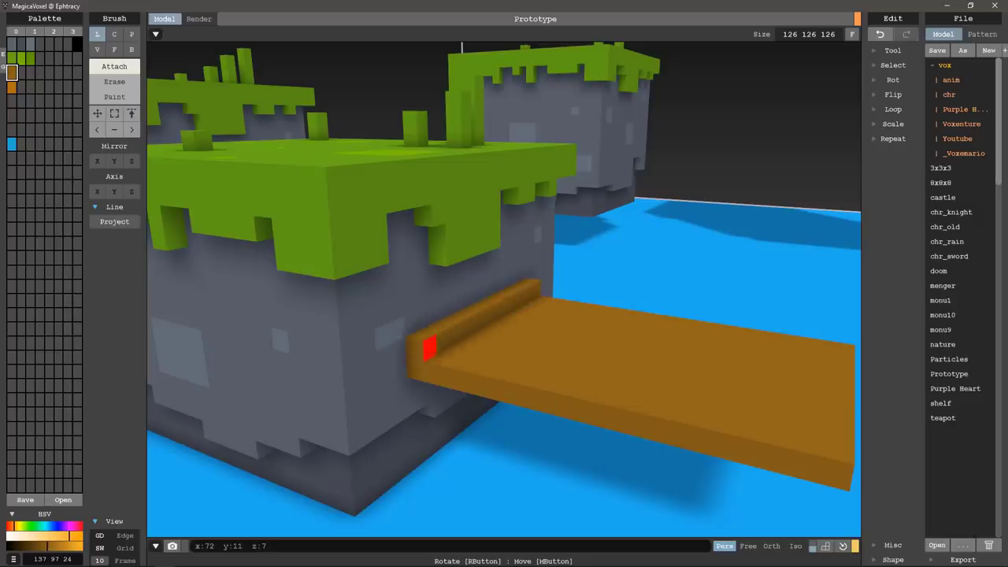
pyautogui.press('f')
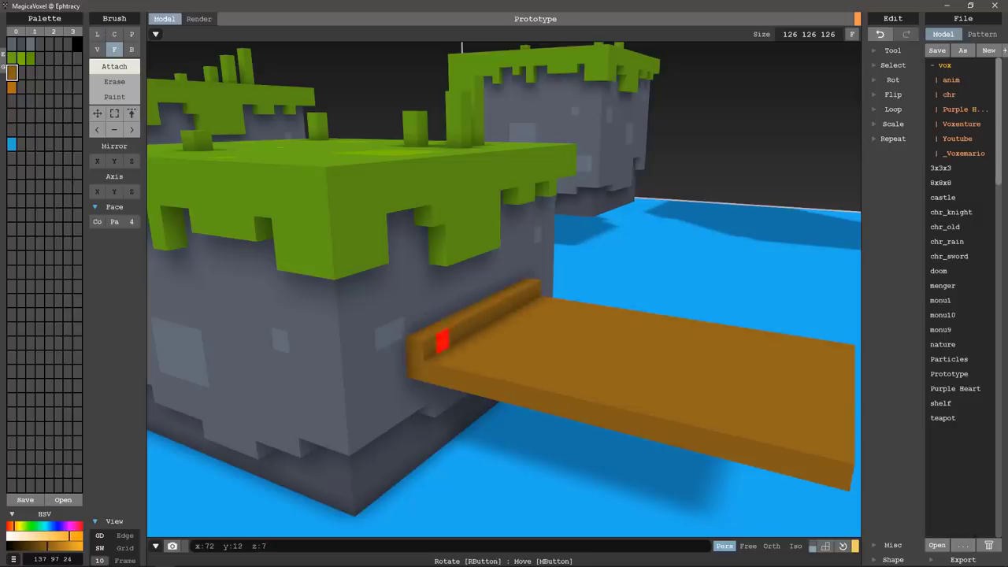
pyautogui.click(441, 341)
pyautogui.press('l')
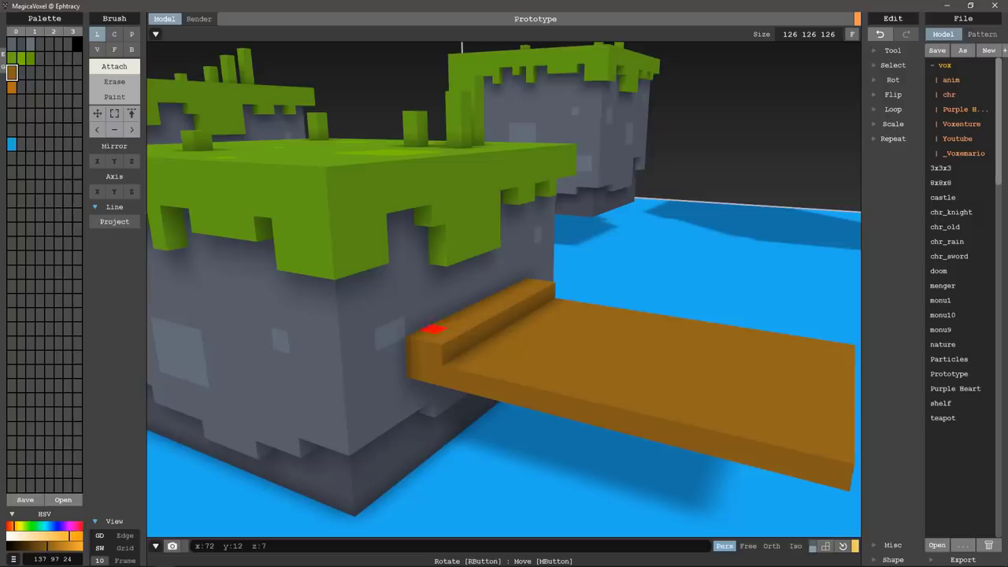
pyautogui.click(433, 329)
pyautogui.moveTo(475, 320); pyautogui.dragTo(530, 291)
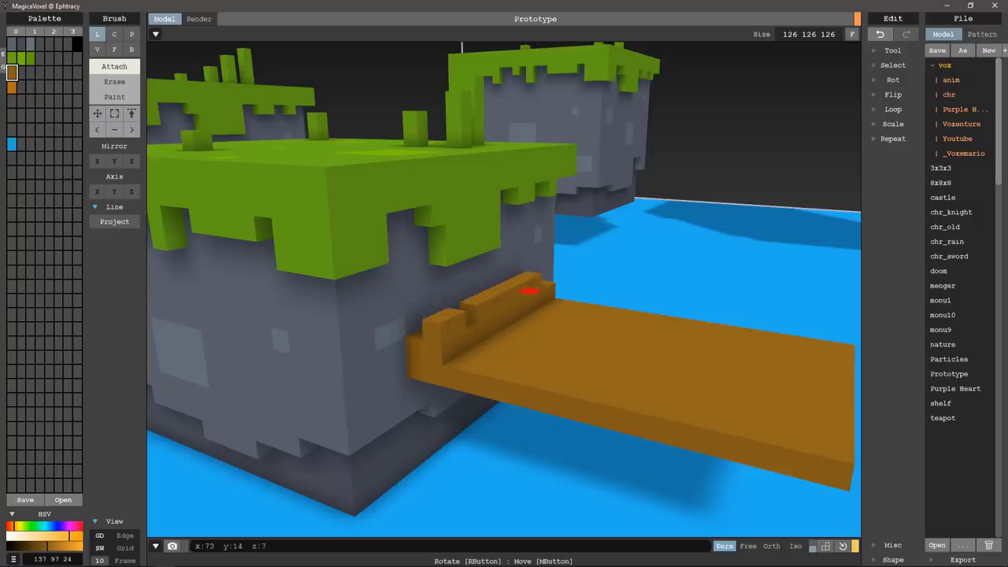
# Extrude the brown ridge up into a tall wall and thicken it outward
pyautogui.moveTo(538, 283); pyautogui.dragTo(504, 315, button='right')
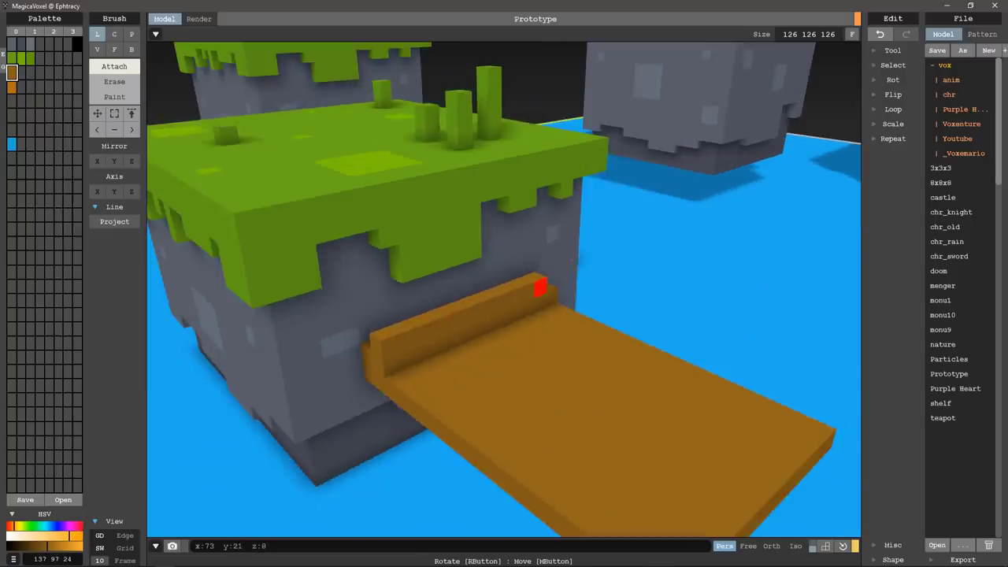
pyautogui.press('f')
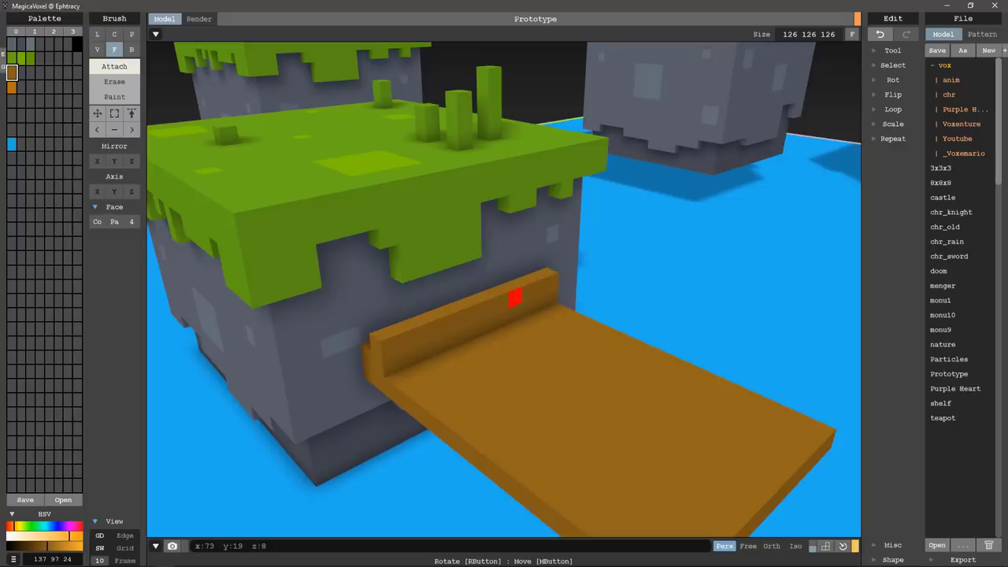
pyautogui.moveTo(495, 292)
pyautogui.mouseDown()
pyautogui.moveTo(504, 281)
pyautogui.moveTo(503, 188)
pyautogui.mouseUp()
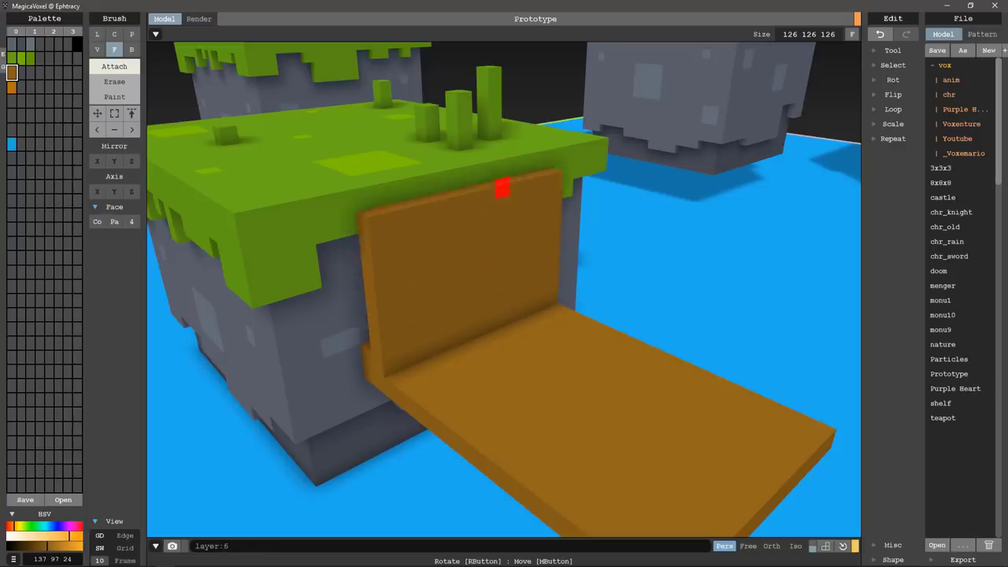
pyautogui.moveTo(502, 187); pyautogui.dragTo(551, 176, button='right')
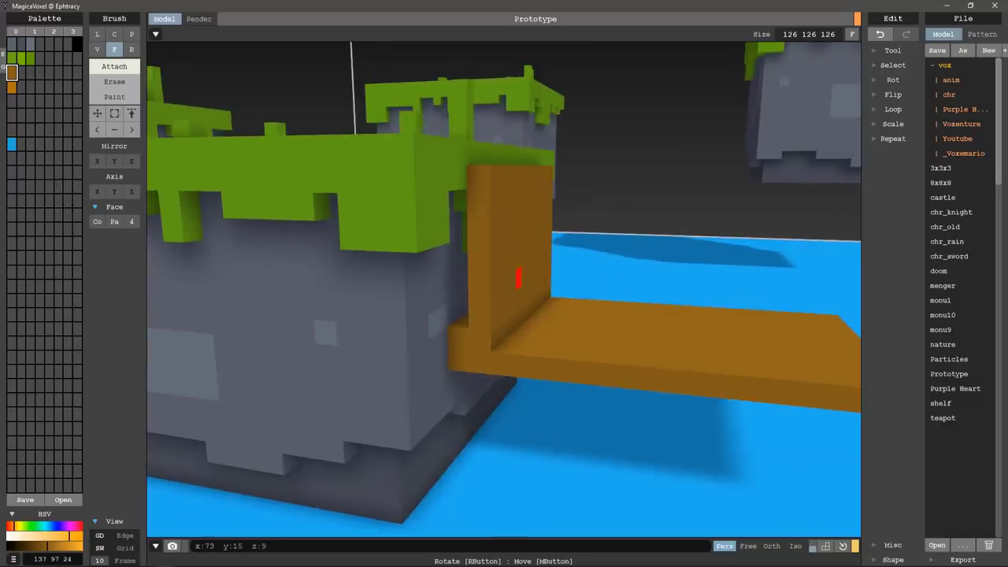
pyautogui.press('l')
pyautogui.moveTo(532, 322); pyautogui.dragTo(443, 391, button='right')
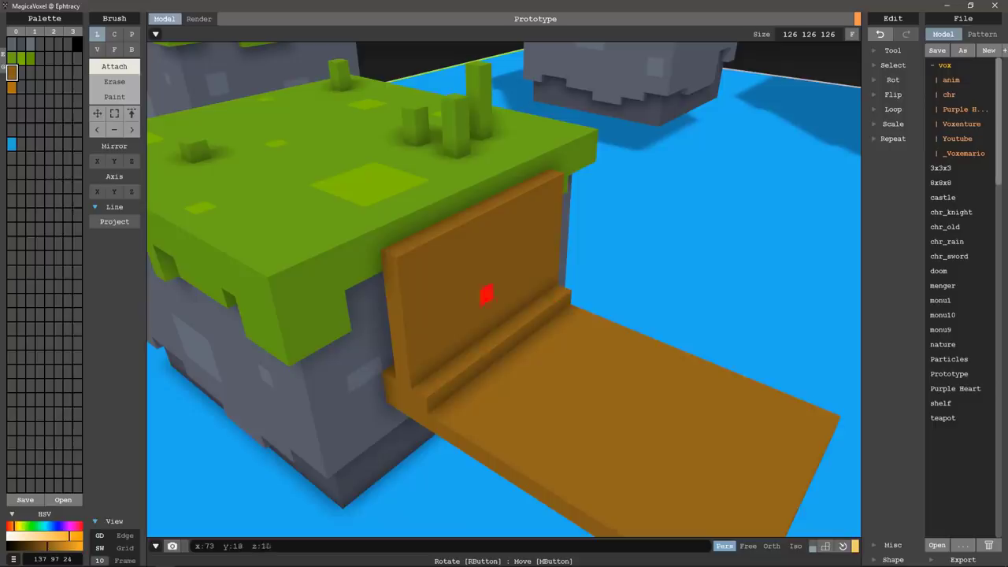
pyautogui.press('f')
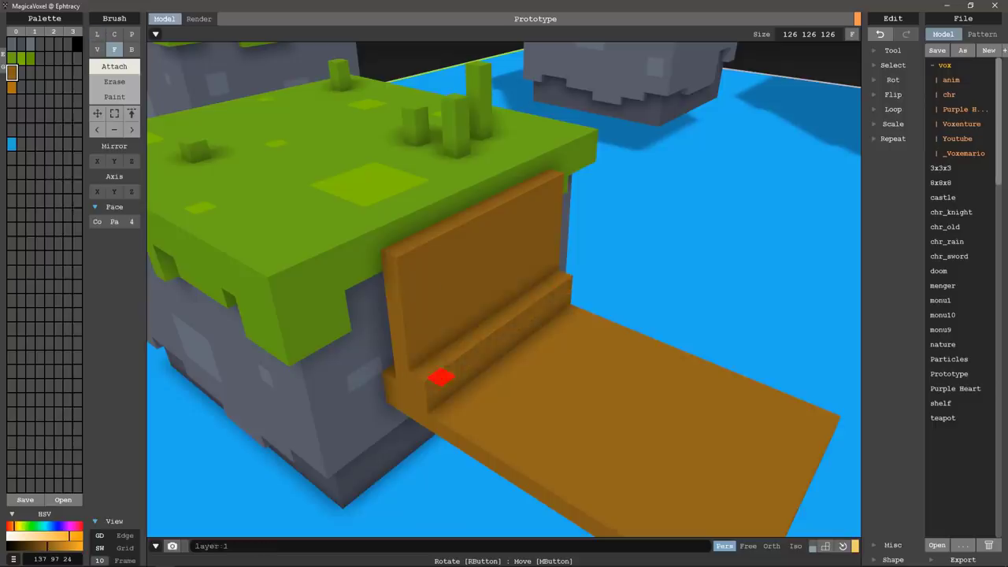
pyautogui.hotkey('ctrl', 'z')
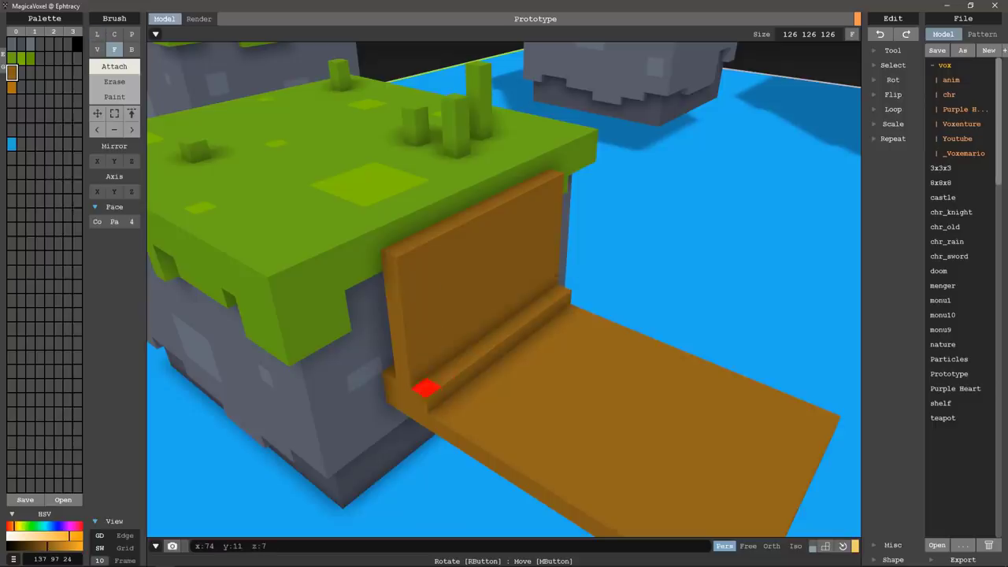
pyautogui.moveTo(441, 376); pyautogui.dragTo(443, 283)
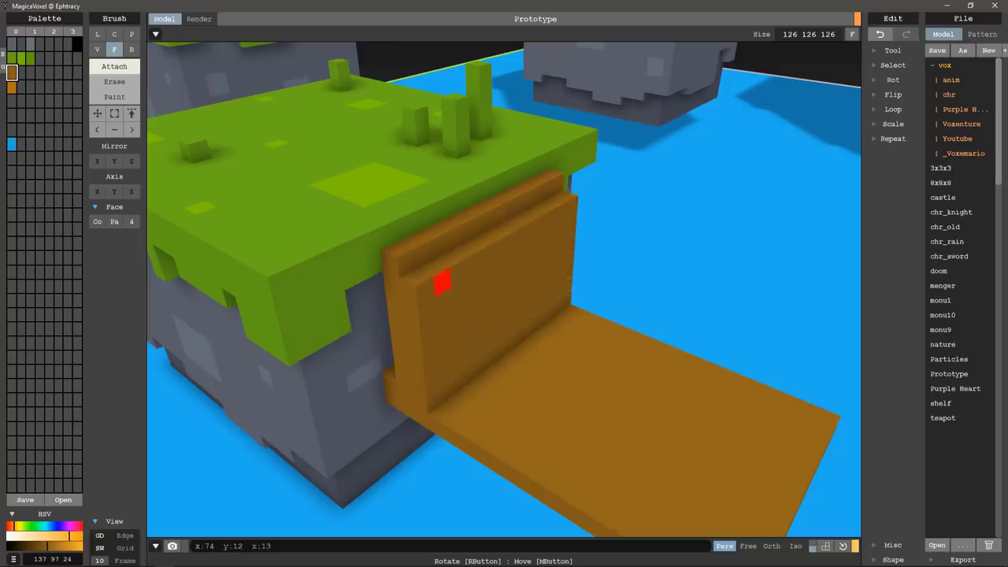
pyautogui.moveTo(476, 353); pyautogui.dragTo(428, 310, button='right')
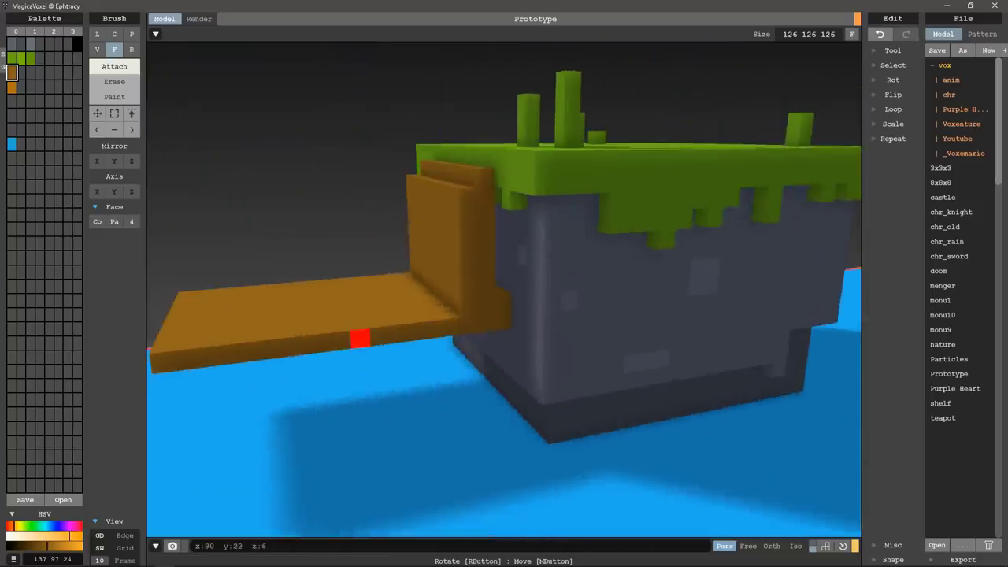
# Cut a diagonal staircase of brown voxels into the wall
pyautogui.press('l')
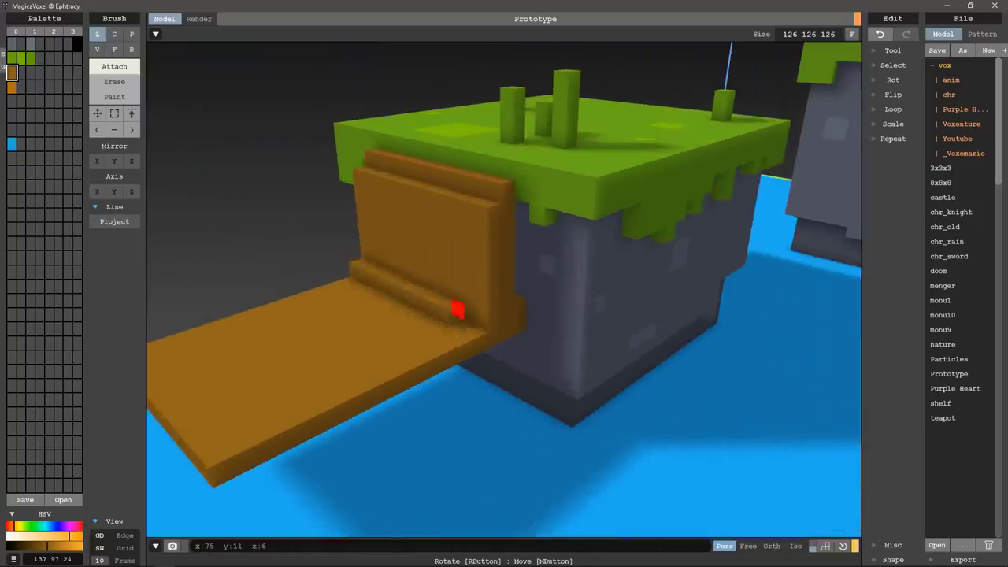
pyautogui.moveTo(457, 308); pyautogui.dragTo(429, 245)
pyautogui.moveTo(349, 243); pyautogui.dragTo(428, 304)
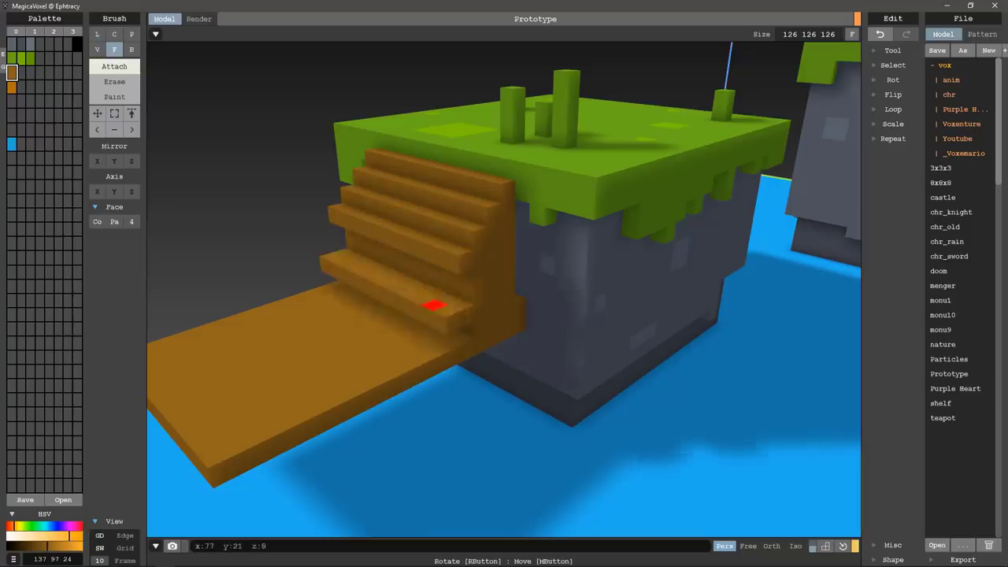
pyautogui.hotkey('ctrl', 'z')
pyautogui.press('f')
pyautogui.moveTo(450, 286)
pyautogui.mouseDown(button='right')
pyautogui.moveTo(470, 292)
pyautogui.moveTo(371, 315)
pyautogui.mouseUp(button='right')
pyautogui.press('l')
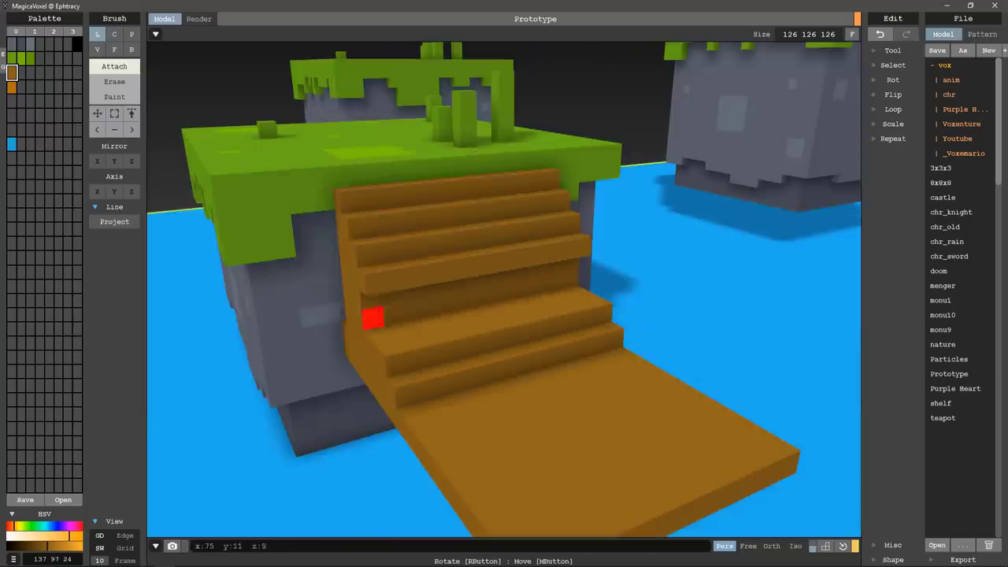
pyautogui.moveTo(370, 315); pyautogui.dragTo(378, 304)
pyautogui.moveTo(378, 304)
pyautogui.mouseDown(button='right')
pyautogui.moveTo(490, 254)
pyautogui.moveTo(530, 294)
pyautogui.mouseUp(button='right')
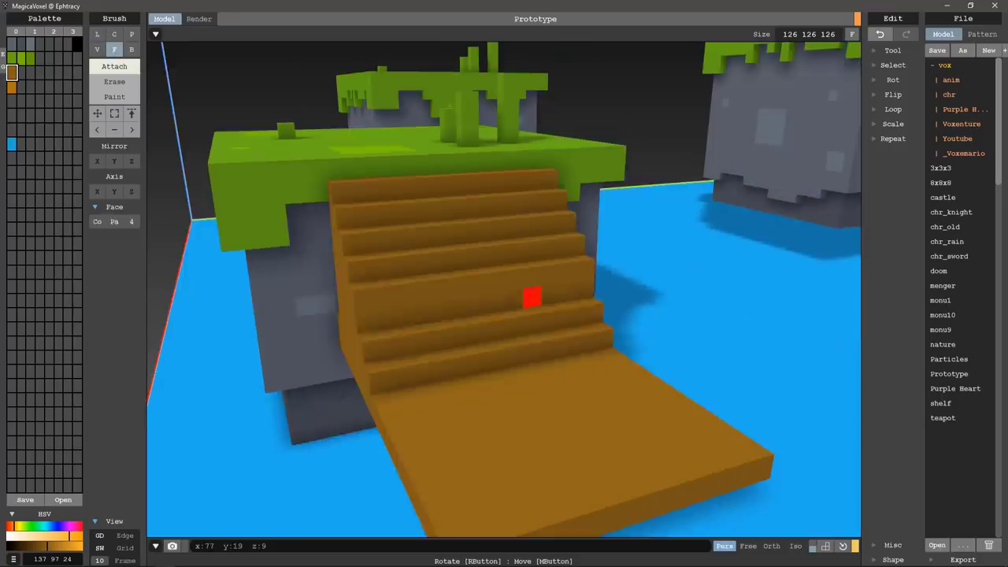
pyautogui.scroll(-5, 599, 351)
# Add six step layers so the staircase runs down across the plank to its end
pyautogui.moveTo(598, 351)
pyautogui.mouseDown(button='right')
pyautogui.moveTo(551, 338)
pyautogui.moveTo(646, 323)
pyautogui.moveTo(589, 339)
pyautogui.mouseUp(button='right')
pyautogui.scroll(5, 676, 320)
pyautogui.press('f')
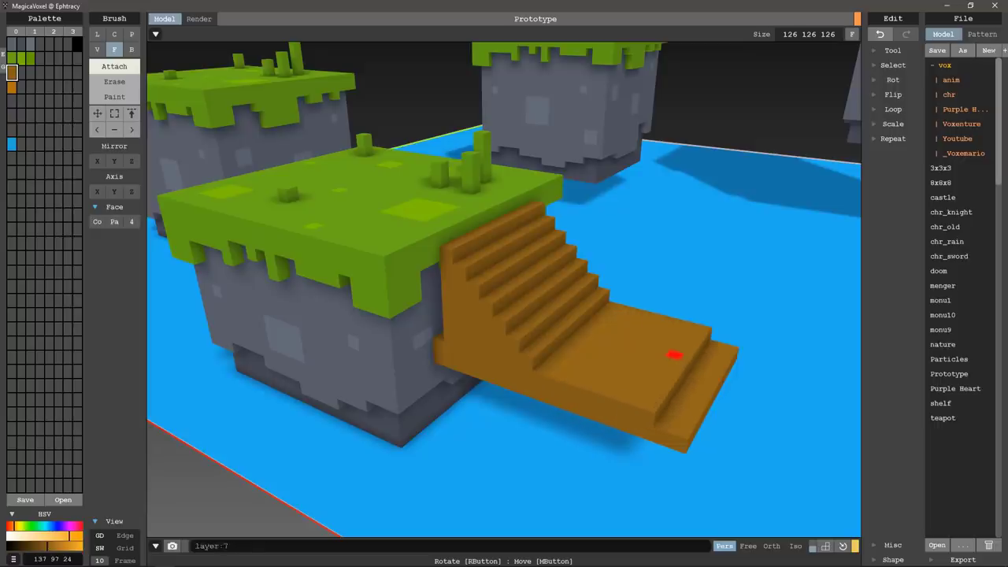
pyautogui.click(618, 349)
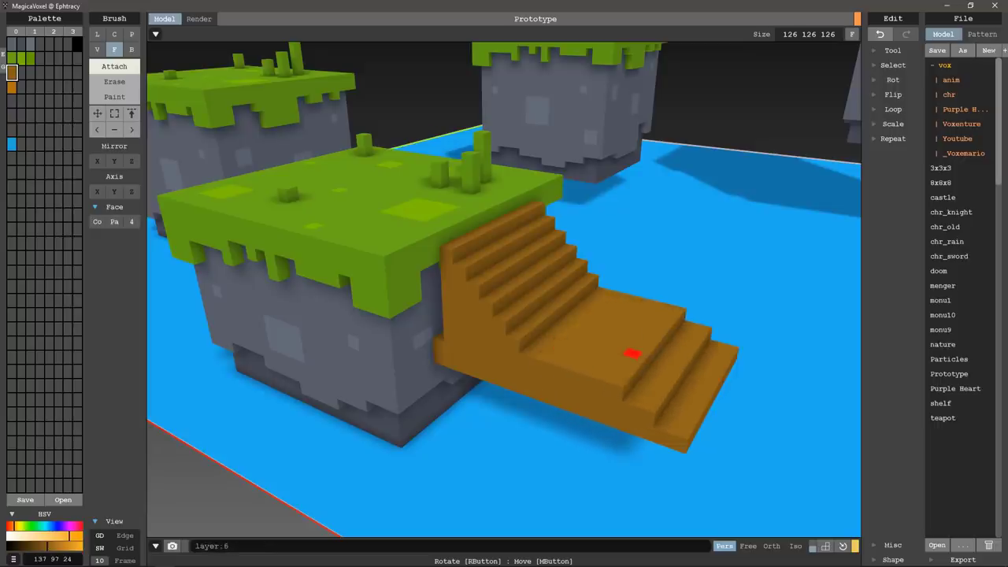
pyautogui.click(599, 339)
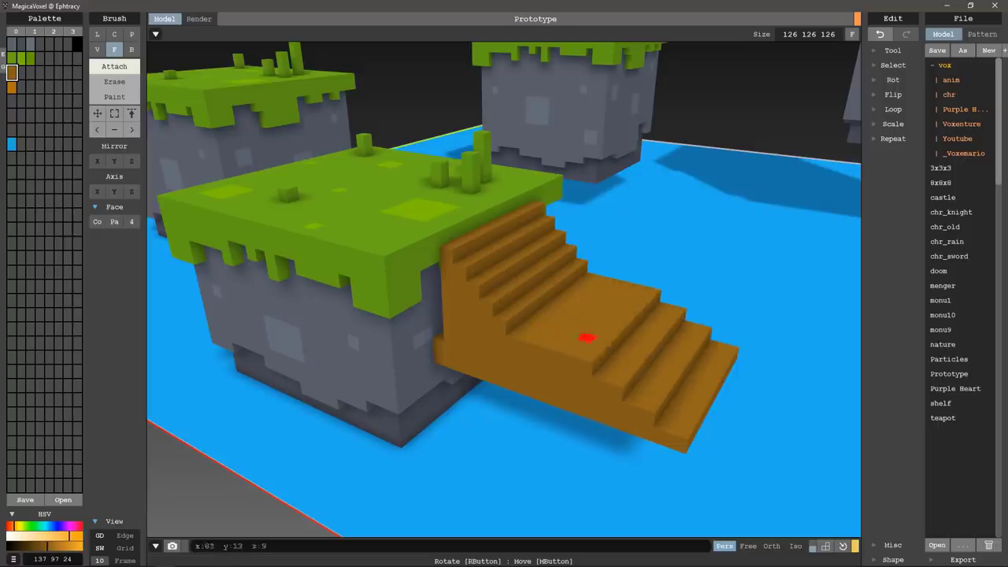
pyautogui.click(572, 318)
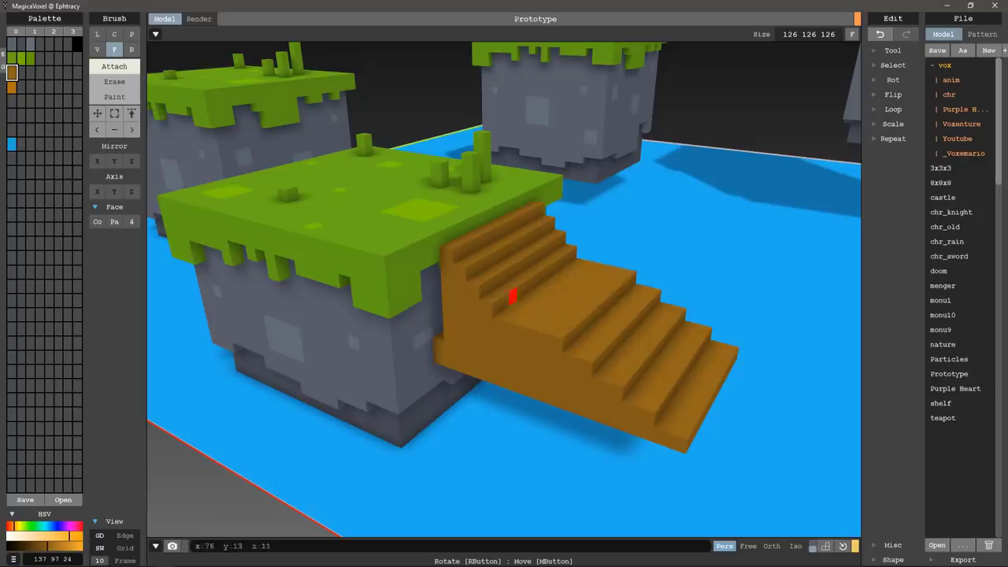
pyautogui.click(539, 302)
pyautogui.click(508, 274)
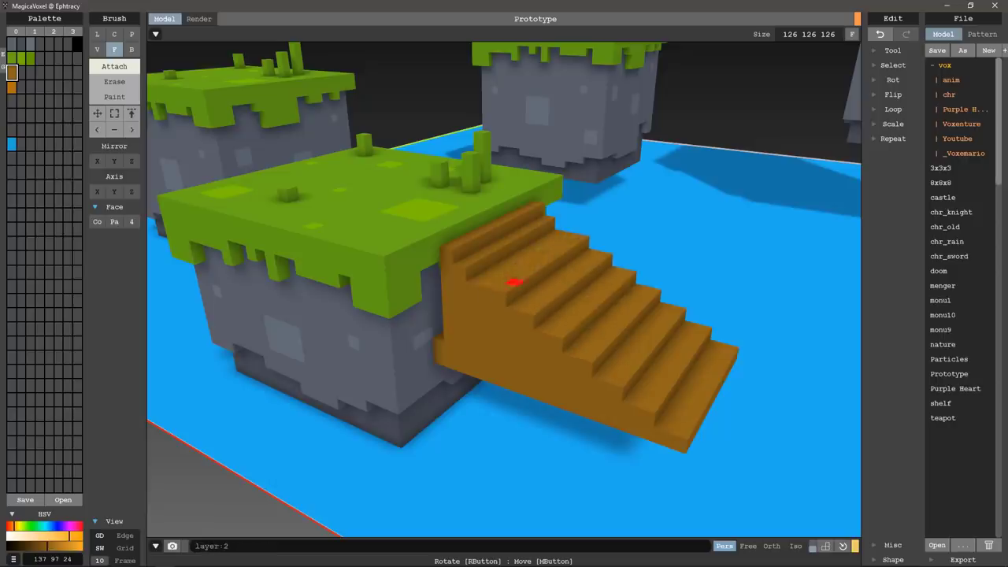
pyautogui.click(495, 257)
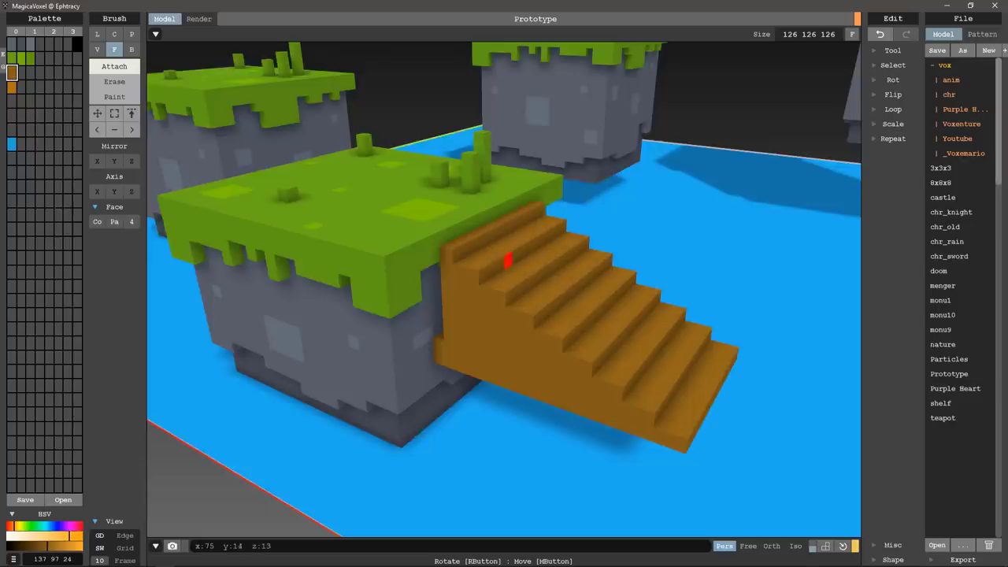
pyautogui.moveTo(507, 259); pyautogui.dragTo(522, 229, button='right')
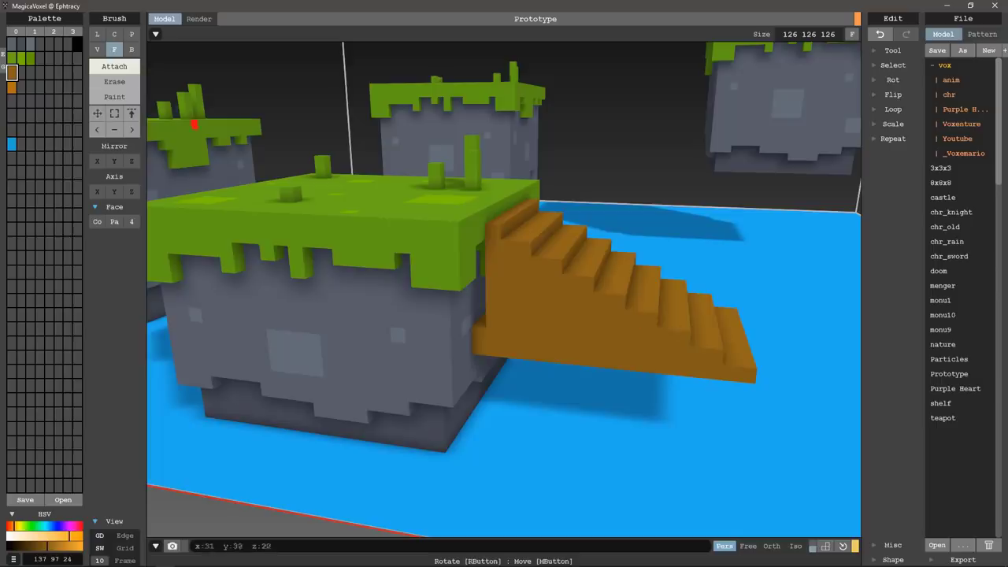
pyautogui.moveTo(353, 226); pyautogui.dragTo(497, 246, button='right')
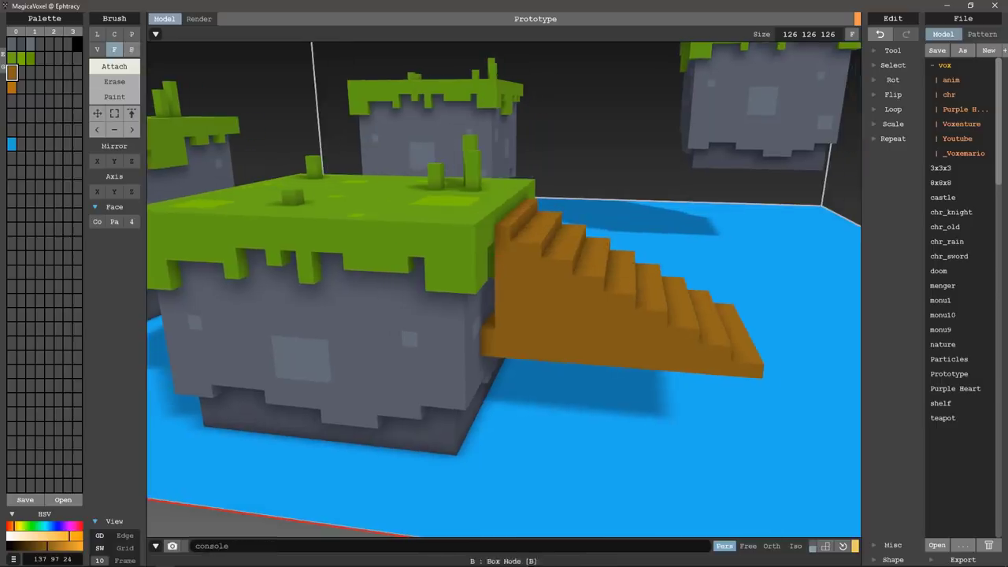
pyautogui.click(132, 113)
pyautogui.click(612, 301)
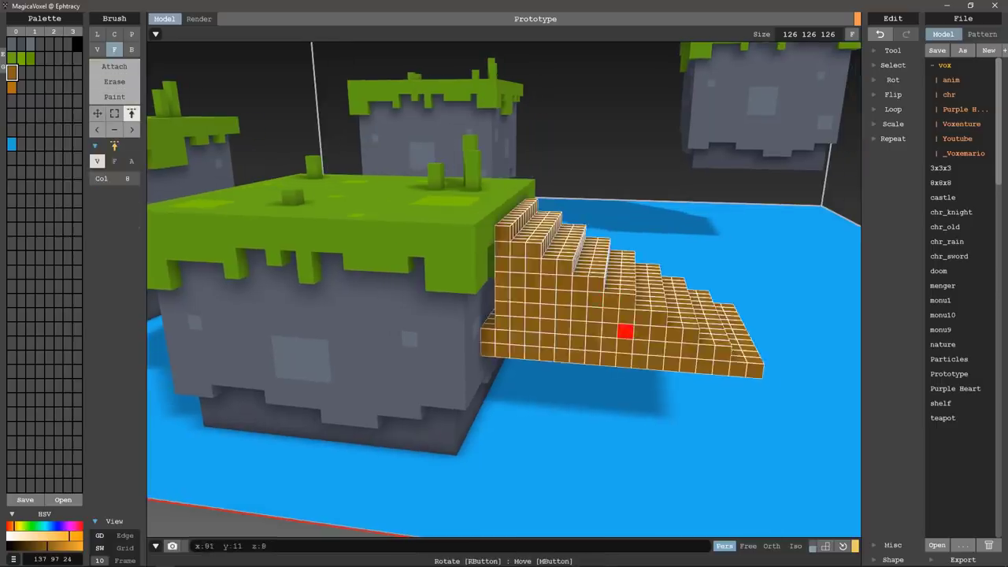
pyautogui.click(596, 297)
pyautogui.moveTo(596, 297)
pyautogui.mouseDown(button='right')
pyautogui.moveTo(619, 303)
pyautogui.moveTo(552, 288)
pyautogui.mouseUp(button='right')
pyautogui.click(540, 269)
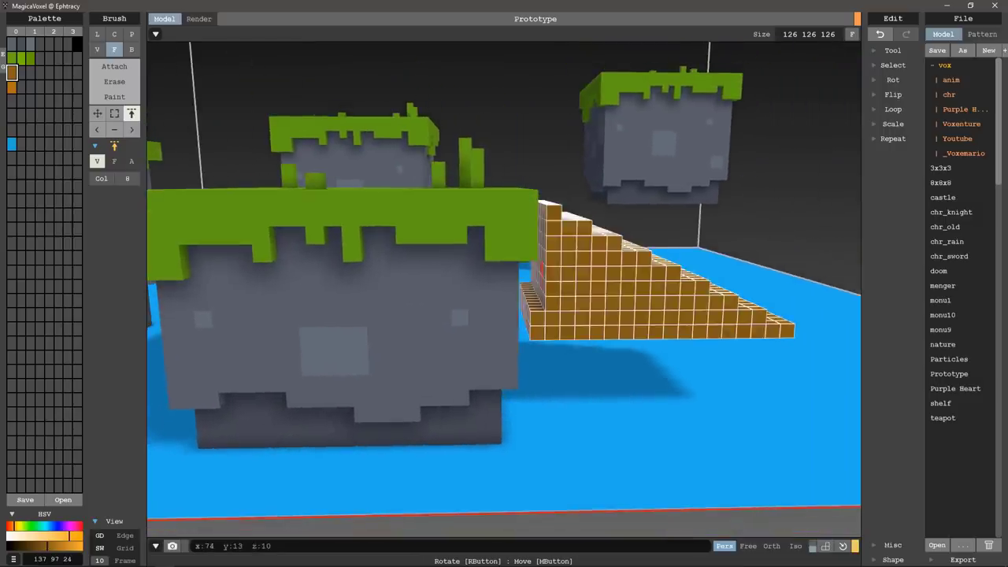
pyautogui.hotkey('ctrl', 'z')
pyautogui.press('a')
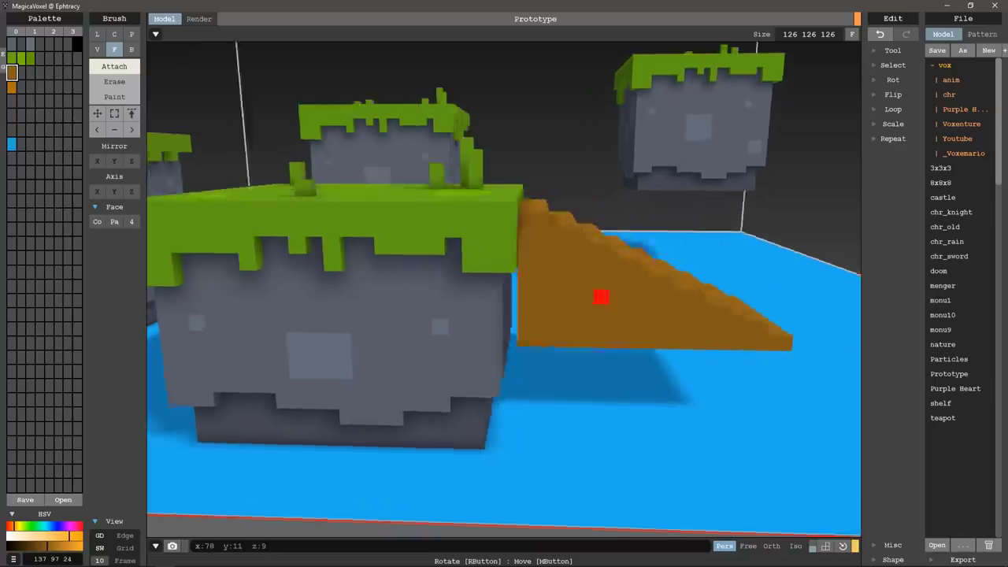
pyautogui.moveTo(536, 275)
pyautogui.mouseDown(button='right')
pyautogui.moveTo(602, 277)
pyautogui.moveTo(446, 307)
pyautogui.moveTo(405, 286)
pyautogui.moveTo(430, 281)
pyautogui.mouseUp(button='right')
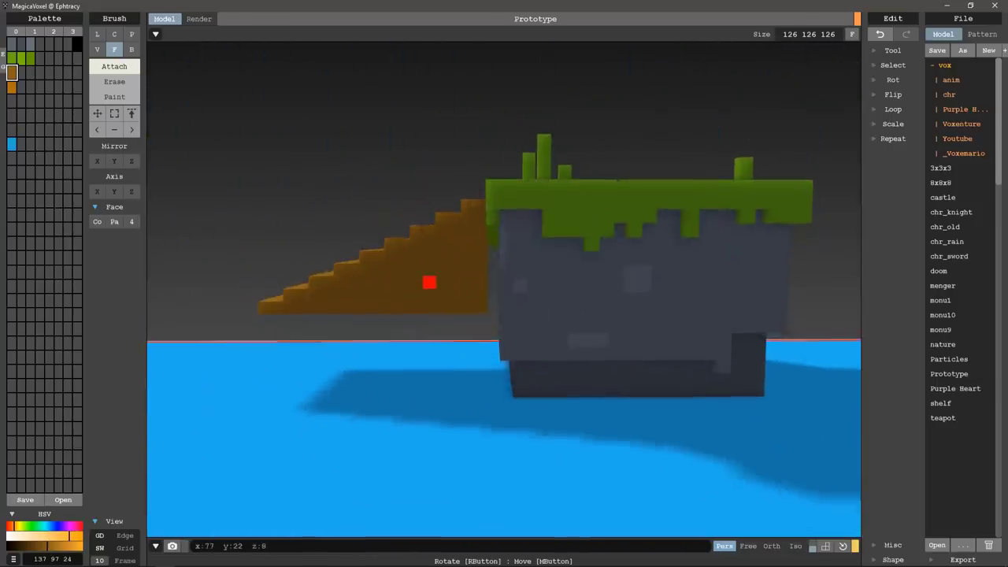
pyautogui.moveTo(487, 267)
pyautogui.mouseDown(button='right')
pyautogui.moveTo(546, 294)
pyautogui.moveTo(761, 299)
pyautogui.moveTo(774, 310)
pyautogui.moveTo(704, 234)
pyautogui.moveTo(724, 241)
pyautogui.moveTo(728, 248)
pyautogui.moveTo(702, 230)
pyautogui.mouseUp(button='right')
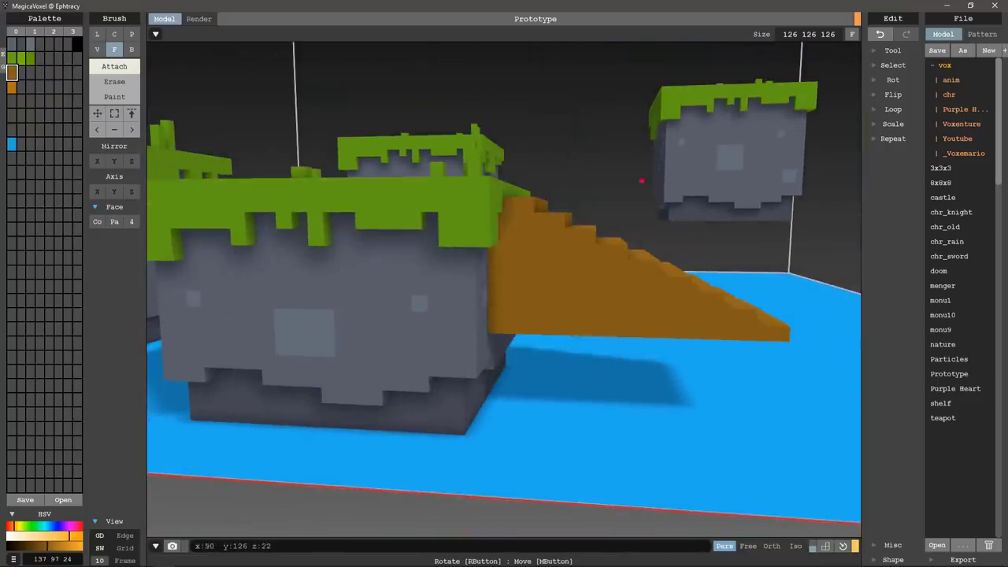
# Thicken the ramp into wide wooden steps with box-brushed columns along its edge
pyautogui.press('b')
pyautogui.moveTo(557, 236)
pyautogui.mouseDown()
pyautogui.moveTo(540, 233)
pyautogui.moveTo(524, 308)
pyautogui.moveTo(510, 326)
pyautogui.moveTo(551, 247)
pyautogui.moveTo(572, 265)
pyautogui.moveTo(586, 324)
pyautogui.mouseUp()
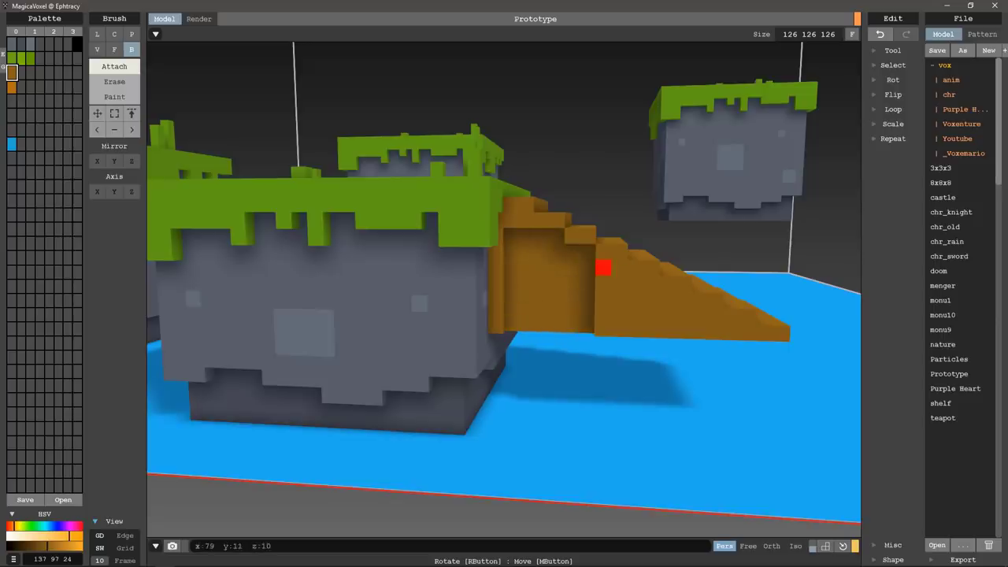
pyautogui.moveTo(603, 268); pyautogui.dragTo(619, 327)
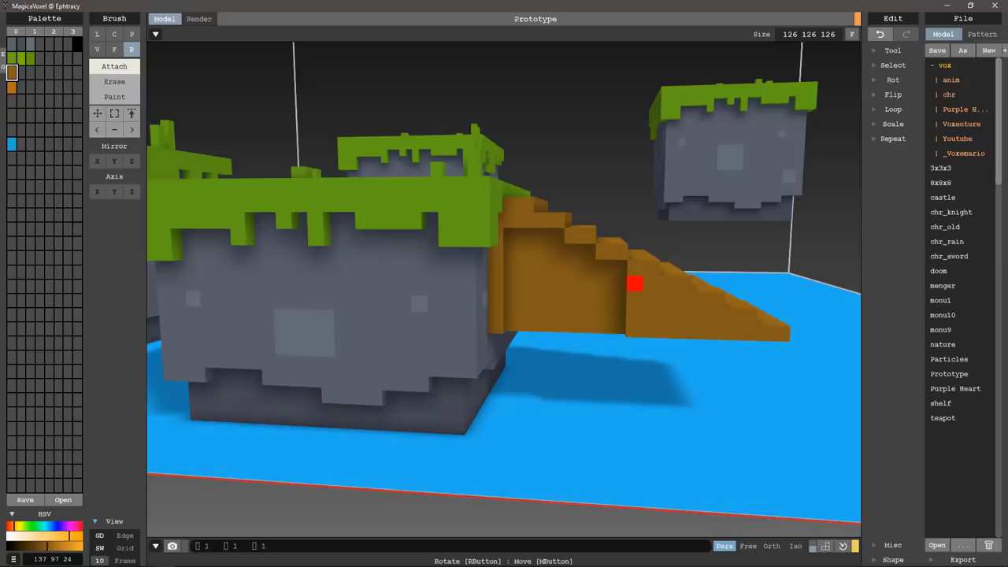
pyautogui.moveTo(635, 284); pyautogui.dragTo(651, 328)
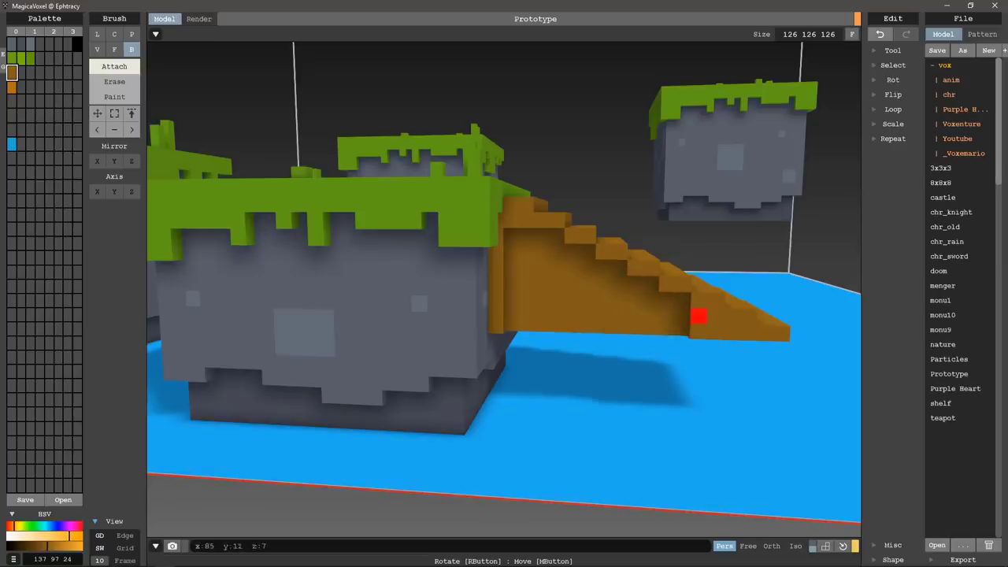
pyautogui.moveTo(699, 316); pyautogui.dragTo(714, 332)
# Push the stair side wall inward to hollow it
pyautogui.moveTo(743, 331)
pyautogui.mouseDown(button='right')
pyautogui.moveTo(630, 336)
pyautogui.moveTo(466, 279)
pyautogui.moveTo(472, 258)
pyautogui.moveTo(562, 292)
pyautogui.moveTo(630, 281)
pyautogui.moveTo(483, 248)
pyautogui.mouseUp(button='right')
pyautogui.moveTo(458, 246); pyautogui.dragTo(521, 310)
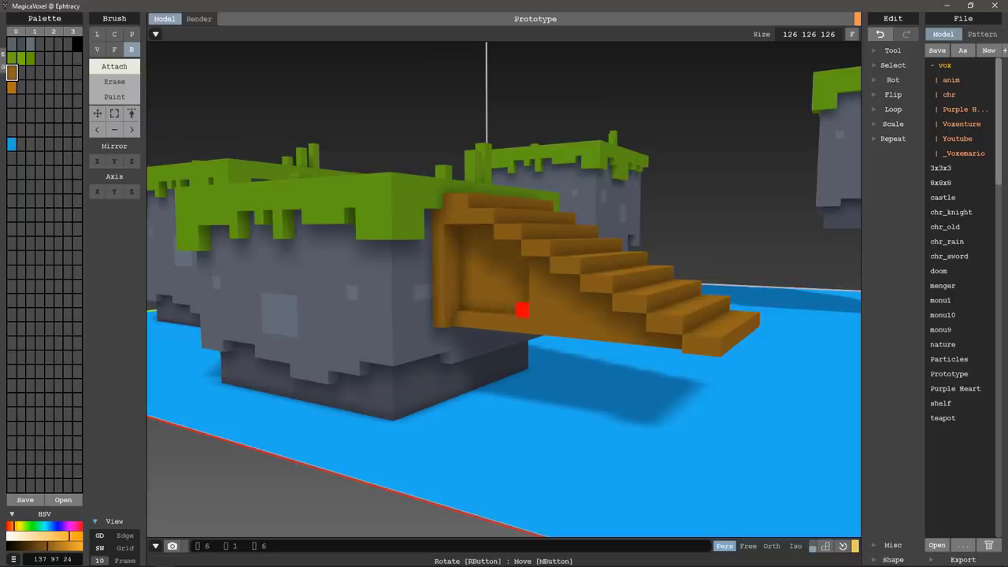
pyautogui.hotkey('ctrl', 'z')
pyautogui.press('f')
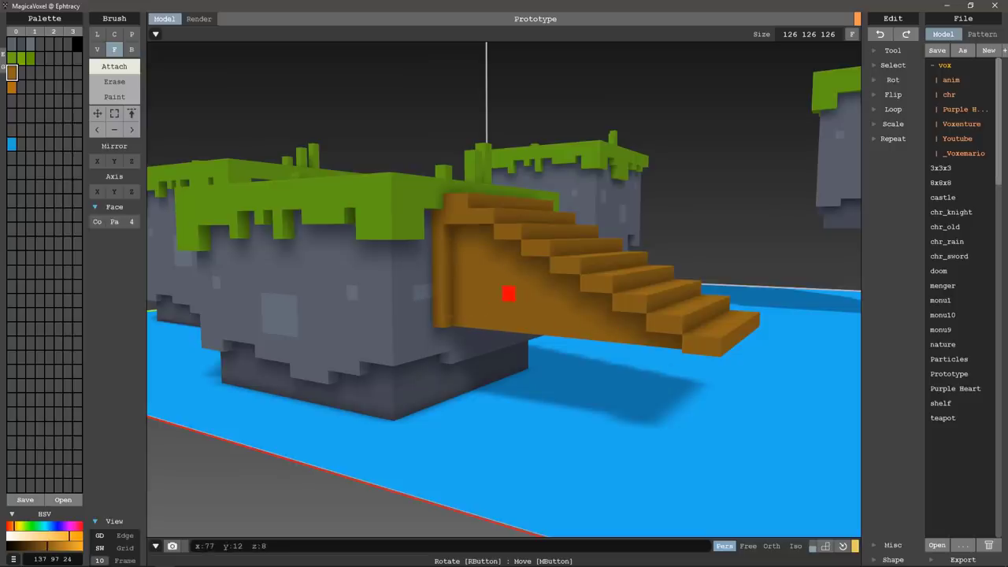
pyautogui.moveTo(495, 293); pyautogui.dragTo(604, 283)
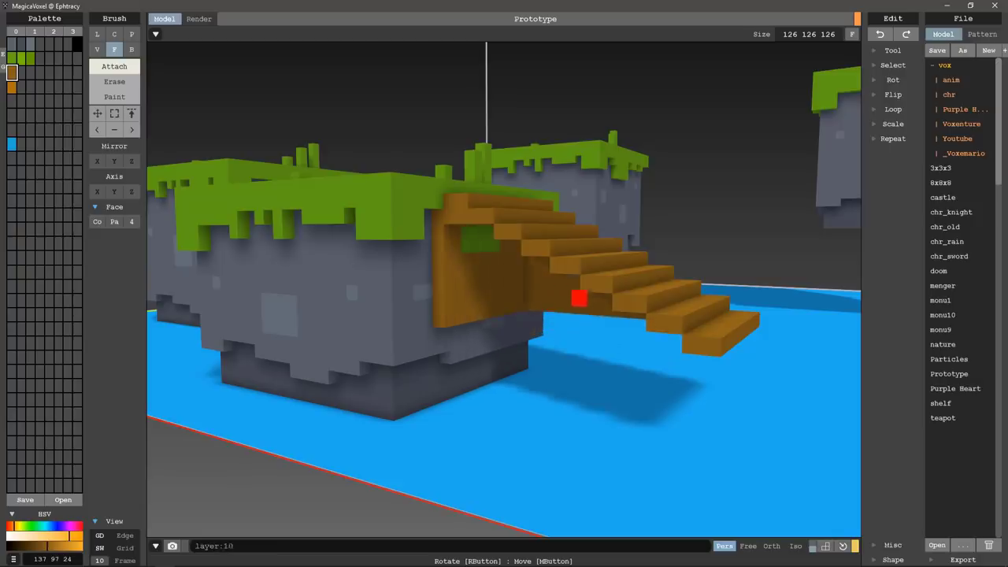
# Test filling the stair recess, undo it, and orbit to inspect the stairs
pyautogui.moveTo(621, 282)
pyautogui.mouseDown(button='right')
pyautogui.moveTo(697, 245)
pyautogui.moveTo(488, 252)
pyautogui.moveTo(525, 254)
pyautogui.mouseUp(button='right')
pyautogui.click(481, 266)
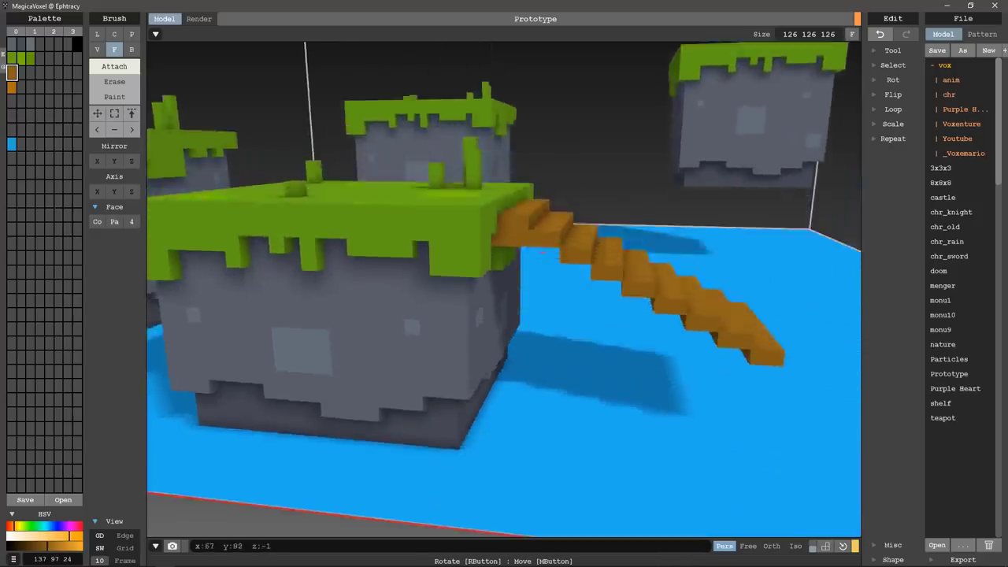
pyautogui.hotkey('ctrl', 'z')
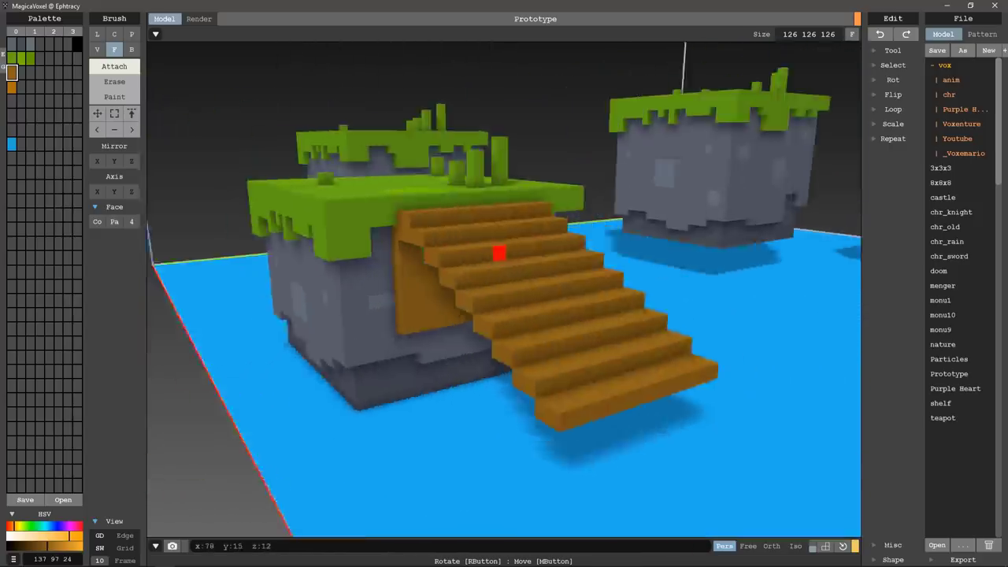
pyautogui.moveTo(524, 255)
pyautogui.mouseDown(button='right')
pyautogui.moveTo(511, 227)
pyautogui.moveTo(506, 236)
pyautogui.mouseUp(button='right')
pyautogui.press('v')
pyautogui.moveTo(480, 291); pyautogui.dragTo(472, 330, button='right')
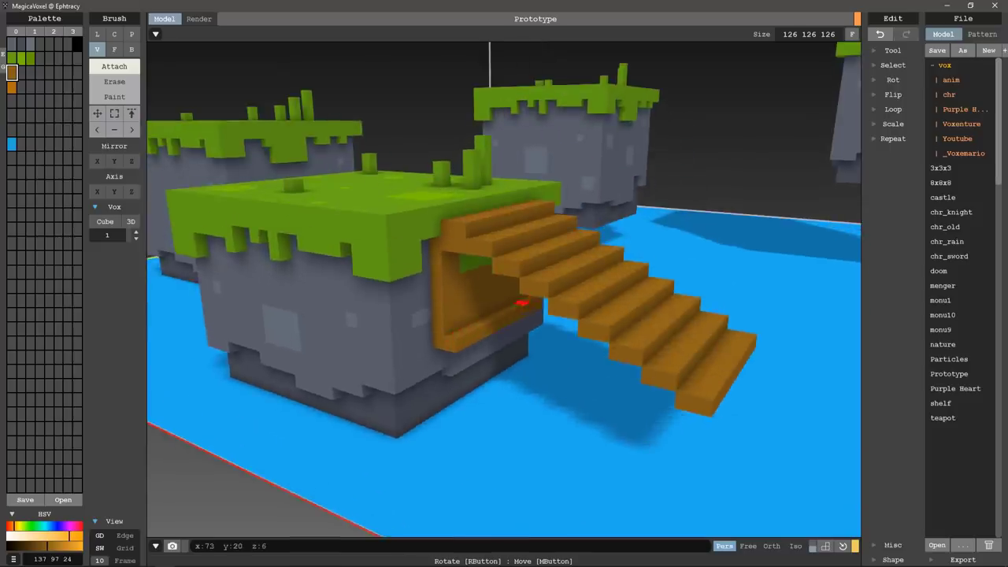
pyautogui.moveTo(522, 302); pyautogui.dragTo(516, 315, button='right')
pyautogui.press('f')
pyautogui.moveTo(589, 308)
pyautogui.mouseDown(button='right')
pyautogui.moveTo(551, 318)
pyautogui.moveTo(646, 285)
pyautogui.moveTo(691, 344)
pyautogui.moveTo(716, 416)
pyautogui.moveTo(748, 404)
pyautogui.moveTo(468, 364)
pyautogui.moveTo(377, 389)
pyautogui.moveTo(342, 446)
pyautogui.moveTo(450, 129)
pyautogui.mouseUp(button='right')
# Draw an upper and a lower rung between the two ladder posts with the Line brush
pyautogui.press('l')
pyautogui.press('f')
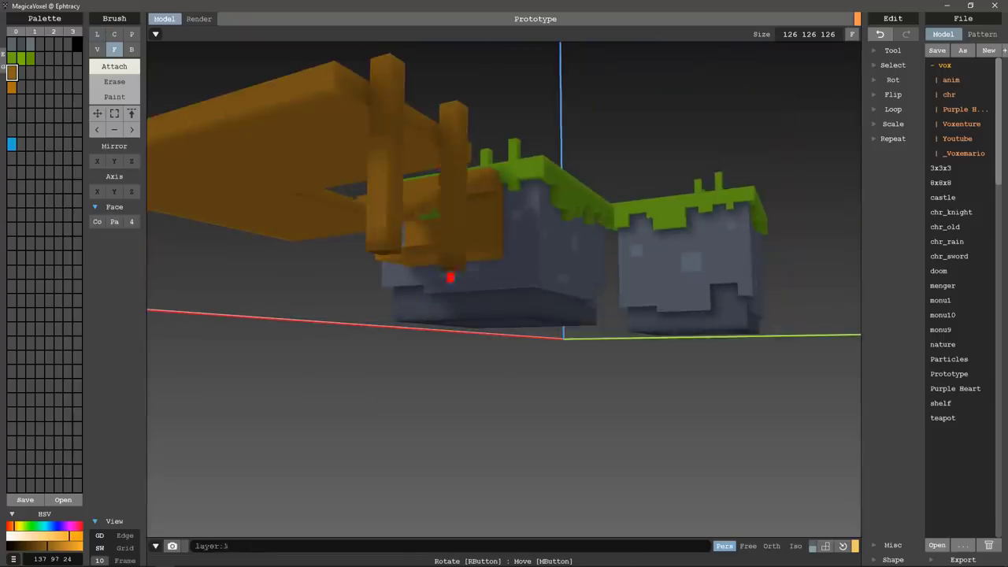
pyautogui.moveTo(450, 277)
pyautogui.mouseDown(button='right')
pyautogui.moveTo(472, 355)
pyautogui.moveTo(541, 241)
pyautogui.mouseUp(button='right')
pyautogui.press('l')
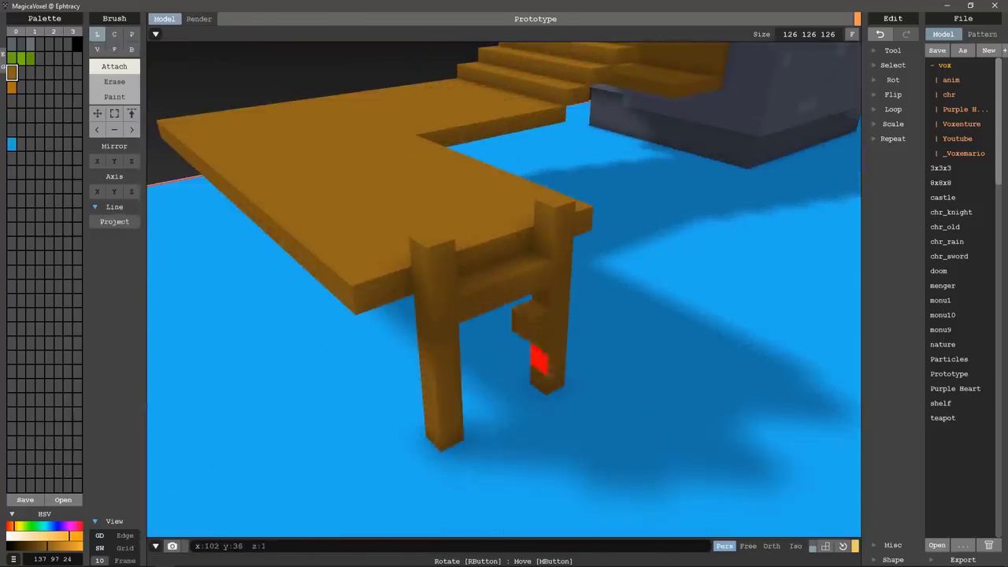
pyautogui.moveTo(539, 361); pyautogui.dragTo(469, 349)
pyautogui.press('f')
pyautogui.click(518, 369)
pyautogui.moveTo(461, 387)
pyautogui.mouseDown(button='right')
pyautogui.moveTo(540, 322)
pyautogui.moveTo(522, 341)
pyautogui.moveTo(523, 261)
pyautogui.moveTo(544, 252)
pyautogui.mouseUp(button='right')
# Select a darker brown palette colour for the wood
pyautogui.press('b')
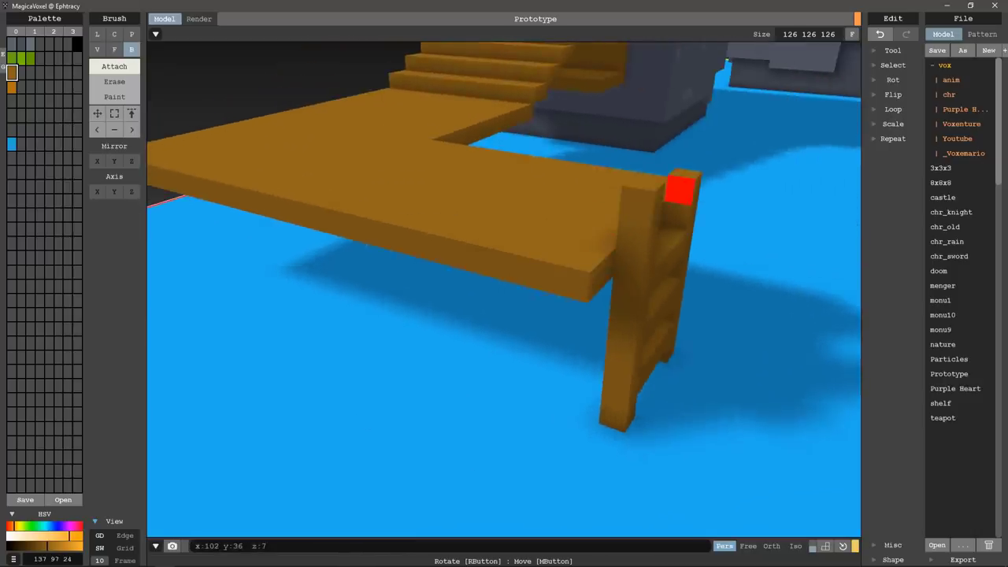
pyautogui.moveTo(685, 173)
pyautogui.mouseDown(button='right')
pyautogui.moveTo(637, 160)
pyautogui.moveTo(628, 172)
pyautogui.mouseUp(button='right')
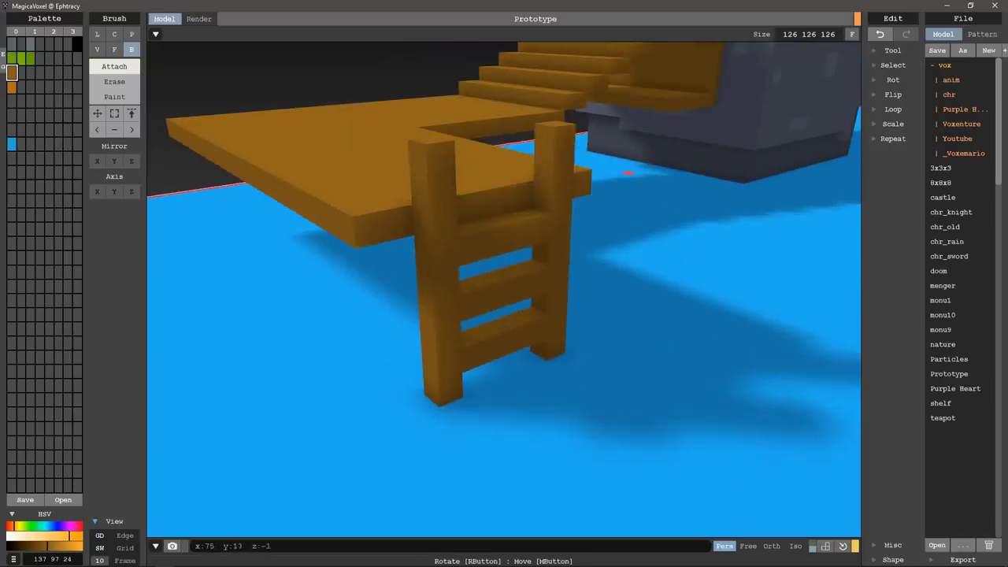
pyautogui.click(520, 175)
pyautogui.moveTo(493, 185); pyautogui.dragTo(473, 236, button='right')
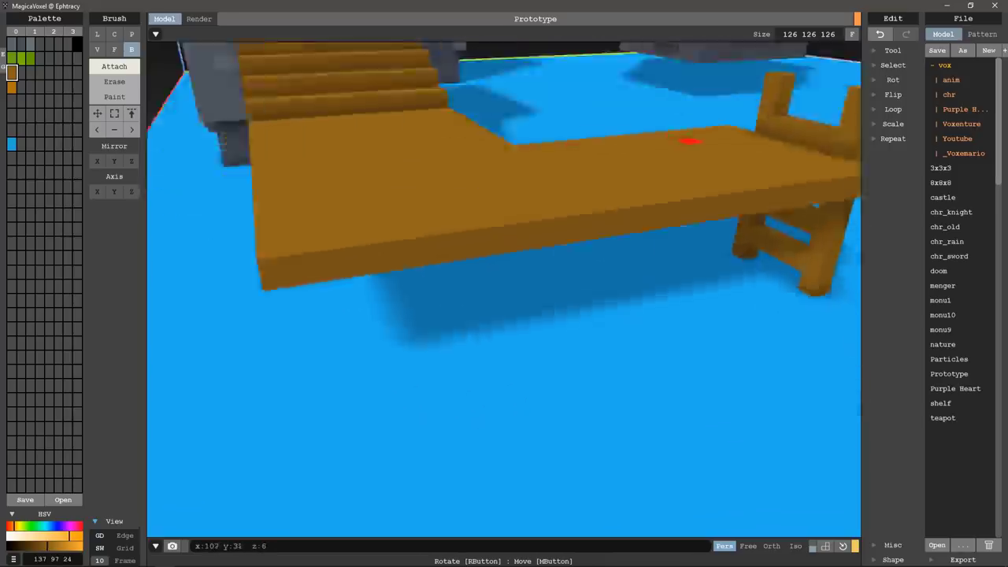
pyautogui.scroll(-5, 472, 236)
pyautogui.scroll(5, 478, 427)
pyautogui.click(21, 72)
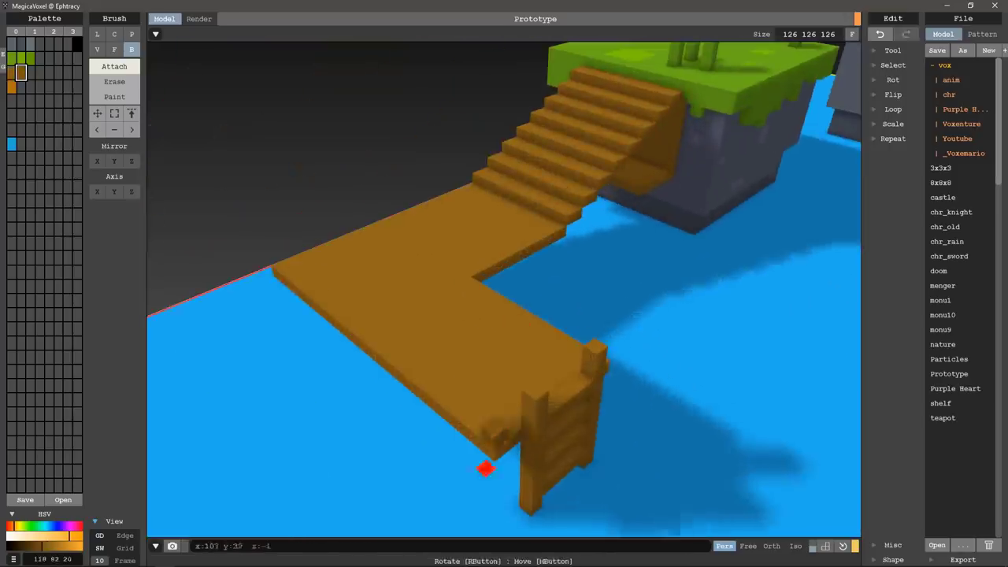
# Orbit around the stairs and walkway to inspect the railing corner
pyautogui.moveTo(483, 468)
pyautogui.mouseDown(button='right')
pyautogui.moveTo(500, 355)
pyautogui.moveTo(374, 260)
pyautogui.moveTo(700, 225)
pyautogui.moveTo(563, 223)
pyautogui.moveTo(525, 169)
pyautogui.moveTo(559, 394)
pyautogui.moveTo(493, 304)
pyautogui.moveTo(363, 286)
pyautogui.mouseUp(button='right')
pyautogui.press('f')
pyautogui.press('v')
pyautogui.moveTo(470, 263)
pyautogui.mouseDown(button='right')
pyautogui.moveTo(230, 210)
pyautogui.moveTo(454, 265)
pyautogui.moveTo(499, 255)
pyautogui.moveTo(513, 270)
pyautogui.moveTo(490, 267)
pyautogui.mouseUp(button='right')
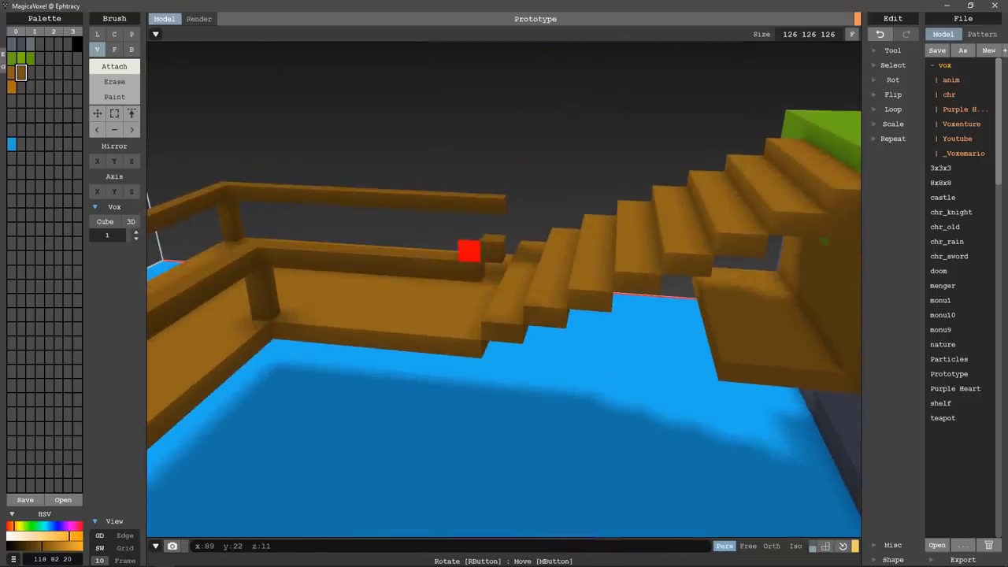
# Extend the top stair with a few added voxels, undoing the last one
pyautogui.moveTo(515, 240)
pyautogui.mouseDown(button='right')
pyautogui.moveTo(580, 227)
pyautogui.moveTo(464, 266)
pyautogui.moveTo(439, 255)
pyautogui.moveTo(427, 273)
pyautogui.mouseUp(button='right')
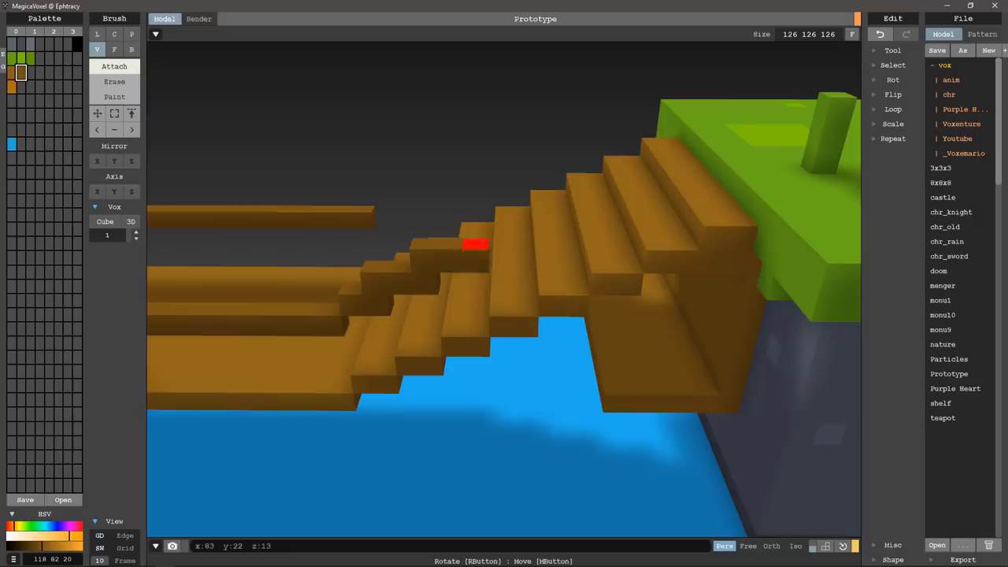
pyautogui.moveTo(520, 223)
pyautogui.mouseDown(button='right')
pyautogui.moveTo(449, 227)
pyautogui.moveTo(516, 214)
pyautogui.moveTo(507, 189)
pyautogui.mouseUp(button='right')
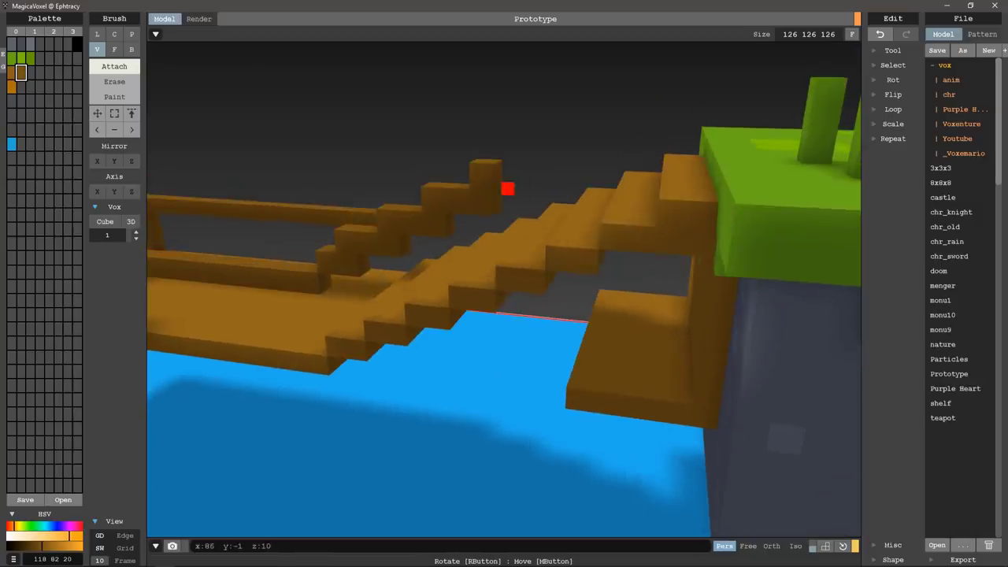
pyautogui.click(508, 177)
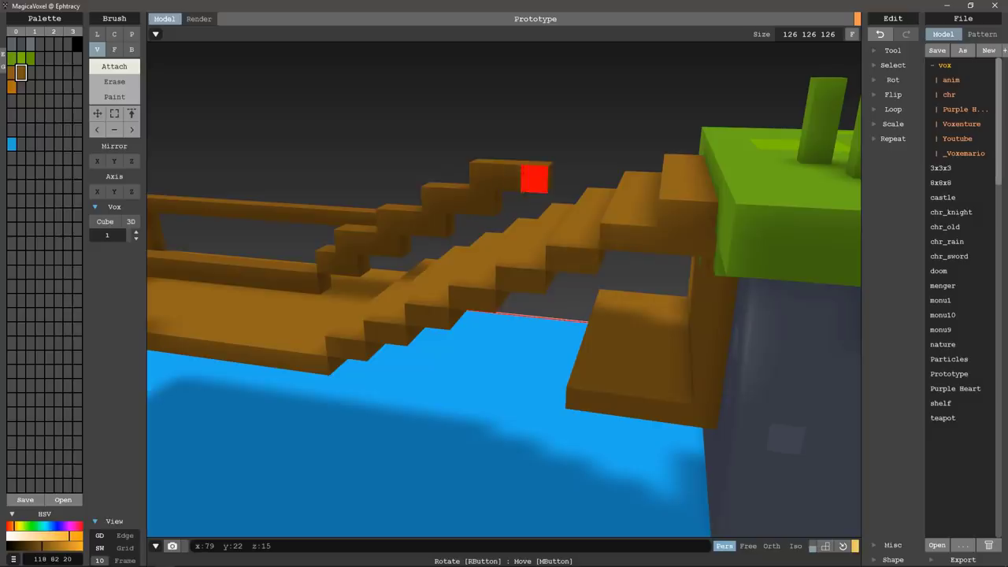
pyautogui.click(536, 150)
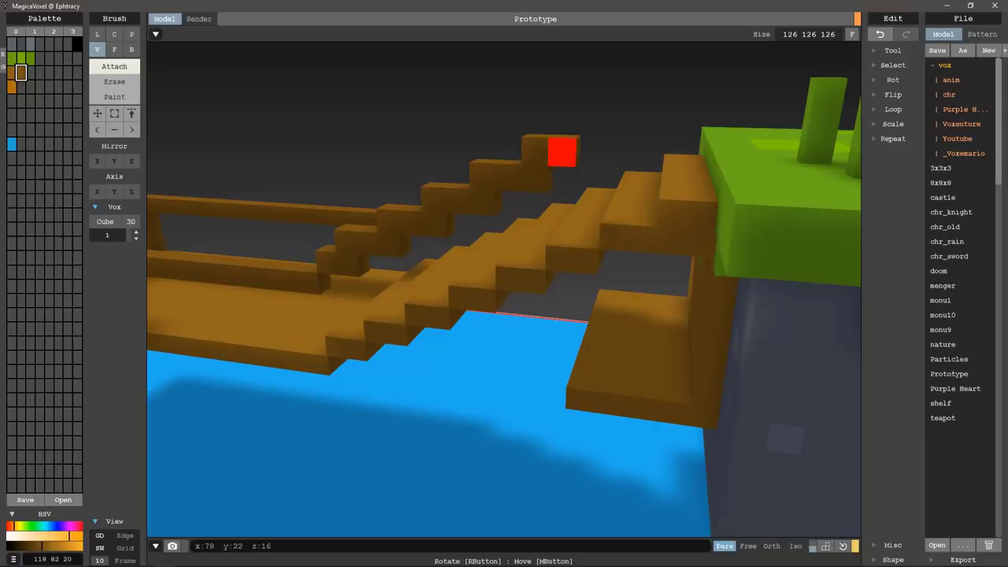
pyautogui.click(562, 152)
pyautogui.moveTo(588, 150); pyautogui.dragTo(591, 171, button='right')
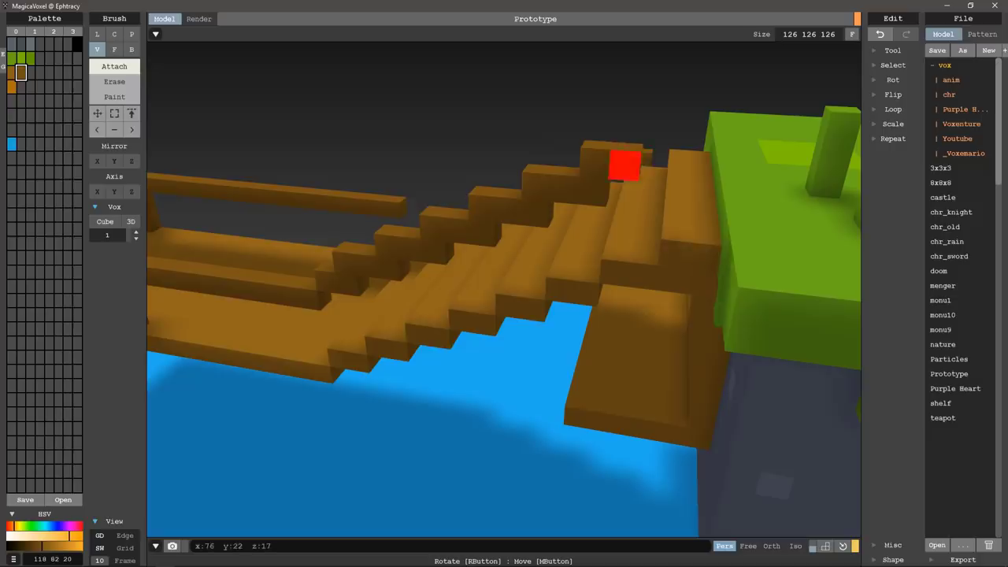
pyautogui.hotkey('ctrl', 'z')
# Build a stepped railing climbing the stairs, trimming one voxel per step, and review it
pyautogui.moveTo(624, 166); pyautogui.dragTo(619, 155, button='right')
pyautogui.click(567, 146)
pyautogui.click(575, 134)
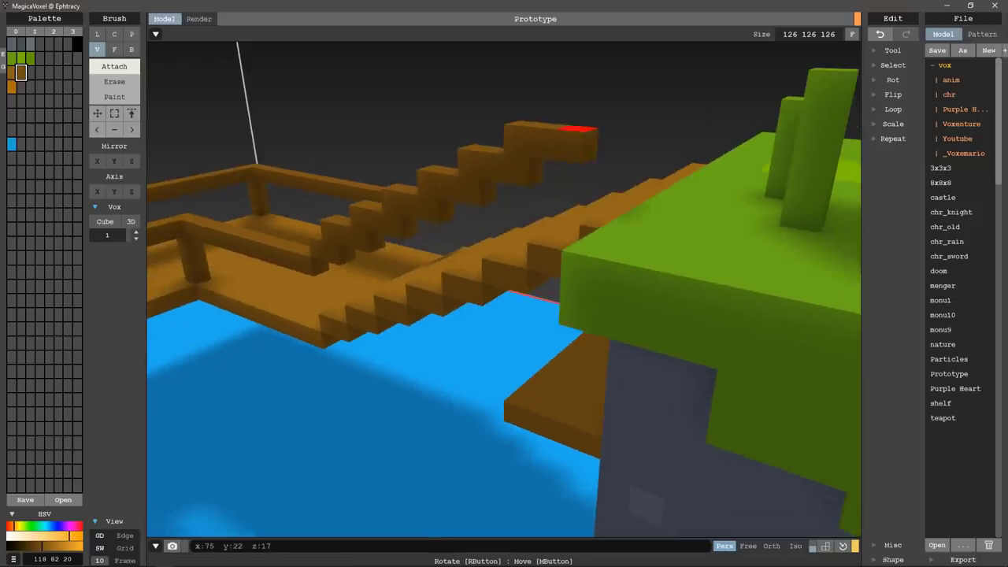
pyautogui.click(591, 112)
pyautogui.click(600, 113)
pyautogui.moveTo(632, 144); pyautogui.dragTo(664, 129, button='right')
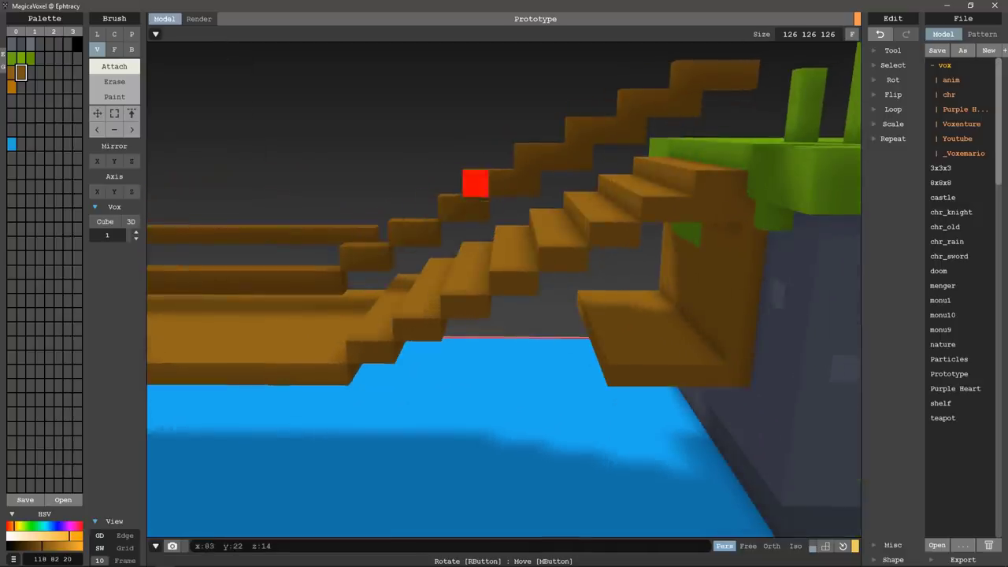
pyautogui.moveTo(475, 183); pyautogui.dragTo(691, 75)
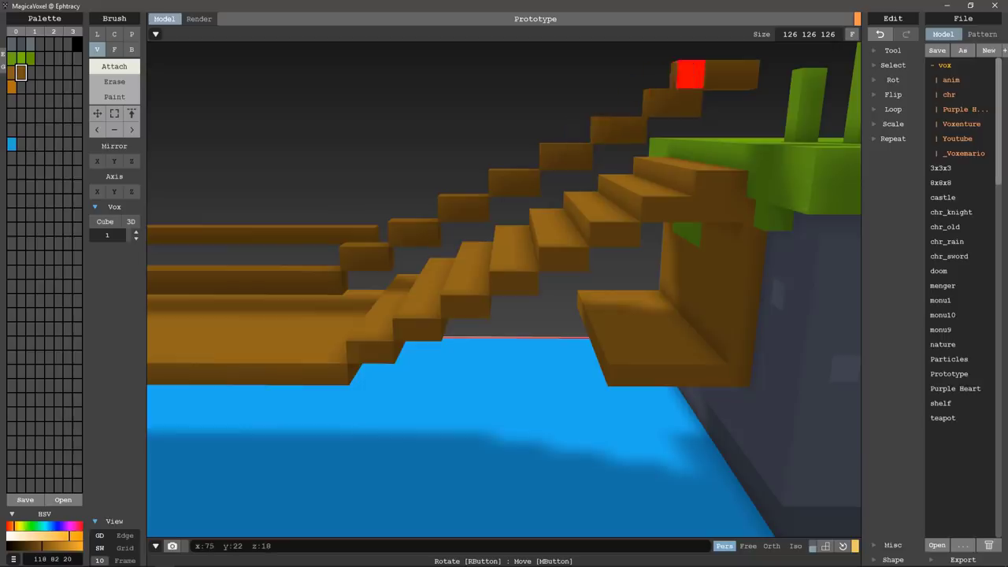
pyautogui.moveTo(585, 116); pyautogui.dragTo(671, 279, button='right')
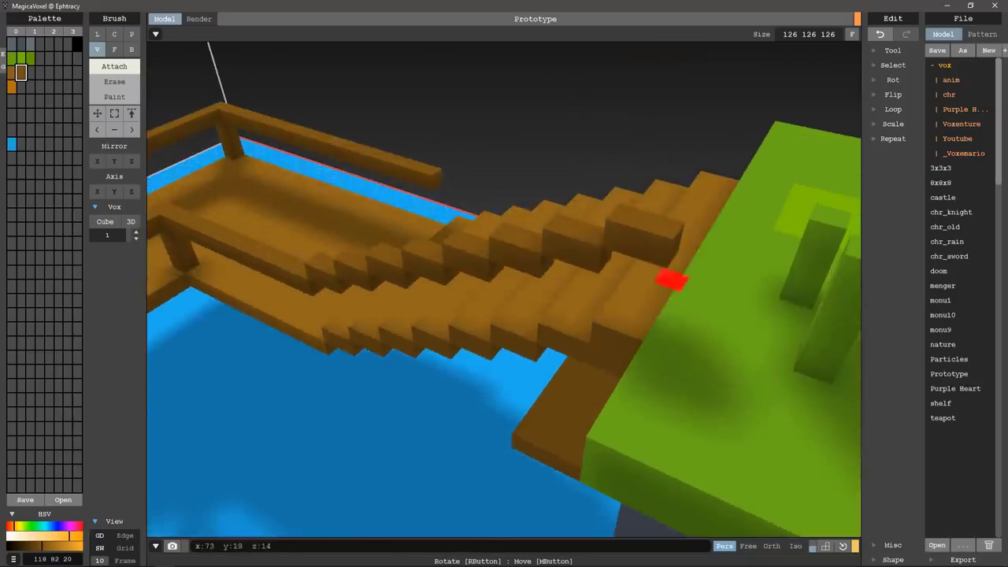
pyautogui.moveTo(676, 317)
pyautogui.mouseDown(button='right')
pyautogui.moveTo(607, 331)
pyautogui.moveTo(484, 412)
pyautogui.mouseUp(button='right')
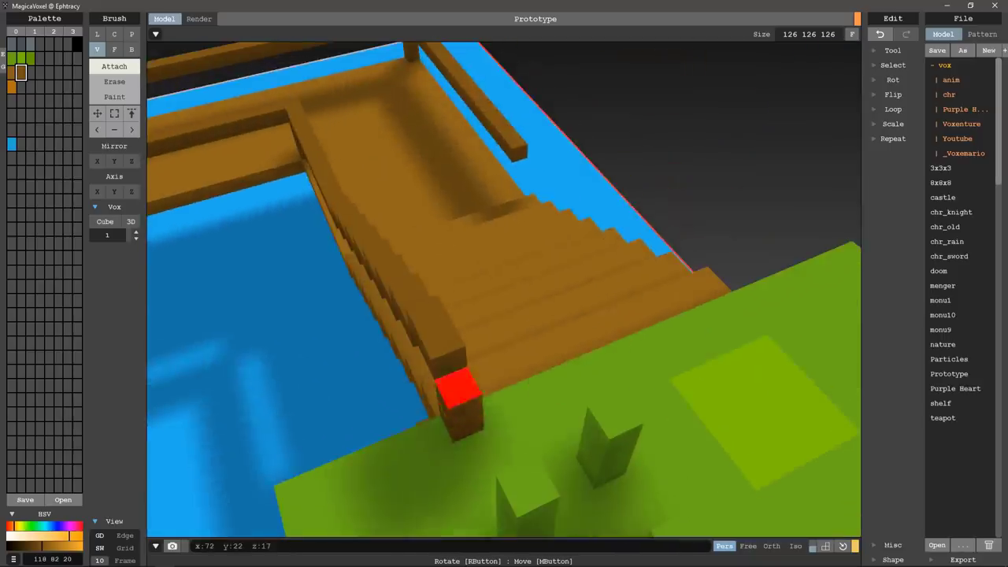
pyautogui.moveTo(457, 367)
pyautogui.mouseDown(button='right')
pyautogui.moveTo(472, 349)
pyautogui.moveTo(558, 326)
pyautogui.moveTo(677, 347)
pyautogui.moveTo(489, 369)
pyautogui.mouseUp(button='right')
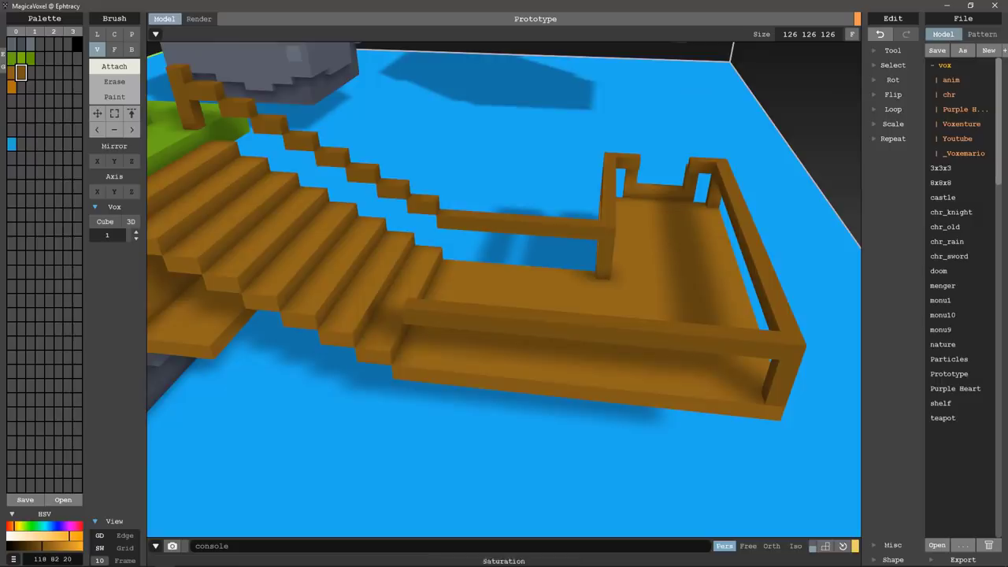
# Darken the brown wood colour with the HSV value slider, then orbit over bridge and grass
pyautogui.moveTo(42, 546)
pyautogui.mouseDown()
pyautogui.moveTo(51, 547)
pyautogui.moveTo(38, 546)
pyautogui.mouseUp()
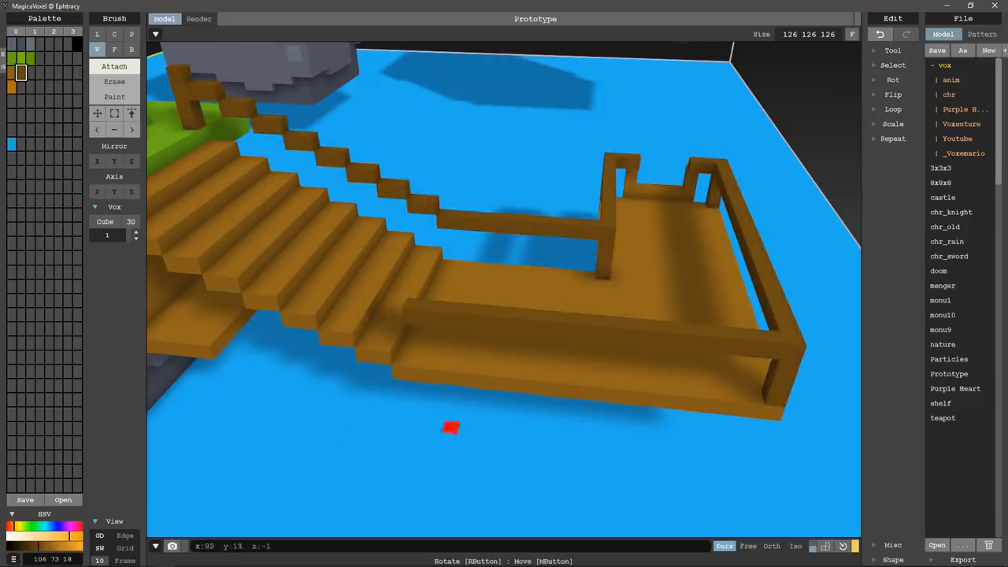
pyautogui.moveTo(631, 271); pyautogui.dragTo(579, 252, button='right')
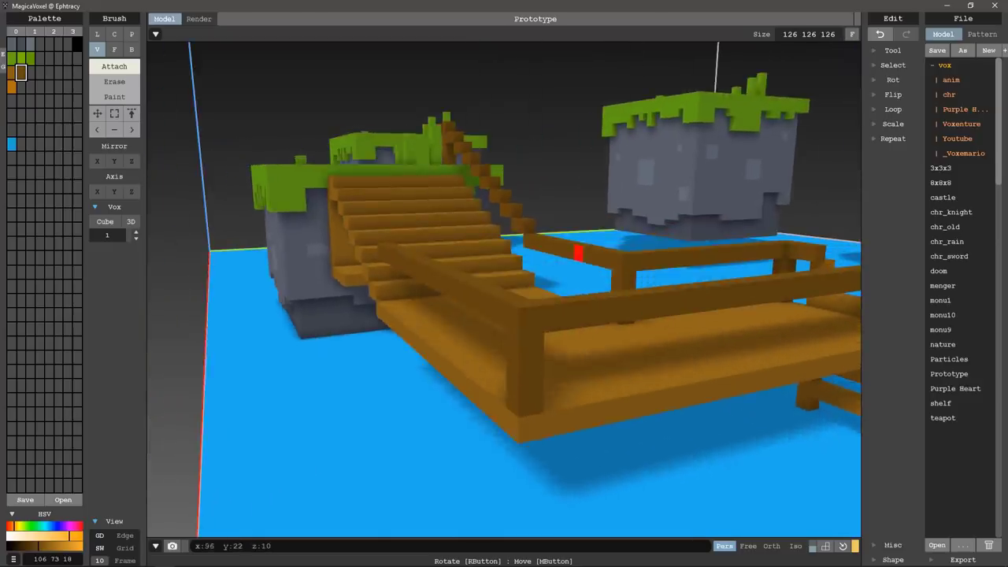
pyautogui.moveTo(501, 274)
pyautogui.mouseDown(button='right')
pyautogui.moveTo(551, 322)
pyautogui.moveTo(628, 313)
pyautogui.moveTo(609, 316)
pyautogui.moveTo(574, 289)
pyautogui.moveTo(732, 304)
pyautogui.mouseUp(button='right')
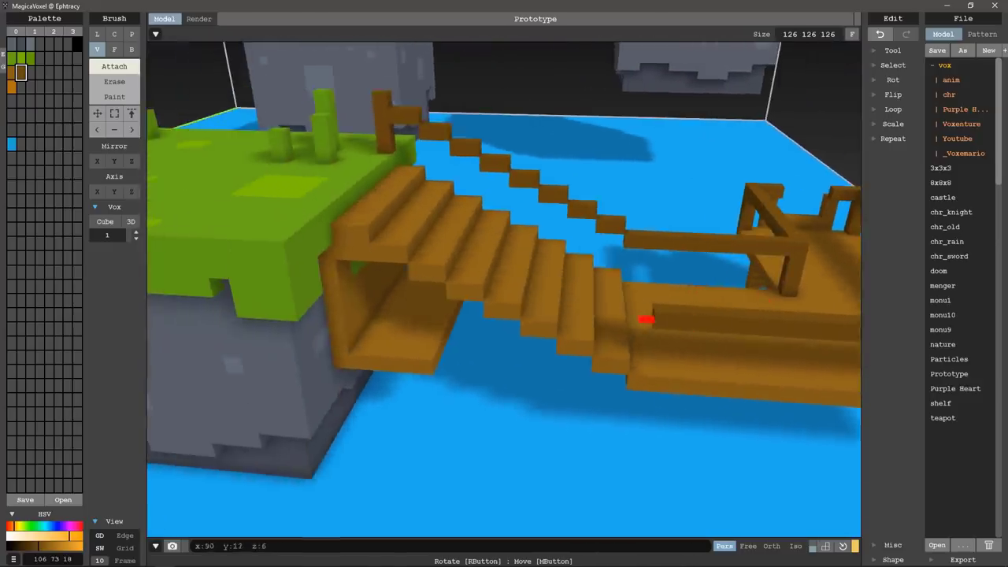
pyautogui.moveTo(646, 319)
pyautogui.mouseDown(button='right')
pyautogui.moveTo(654, 265)
pyautogui.moveTo(647, 296)
pyautogui.moveTo(663, 295)
pyautogui.mouseUp(button='right')
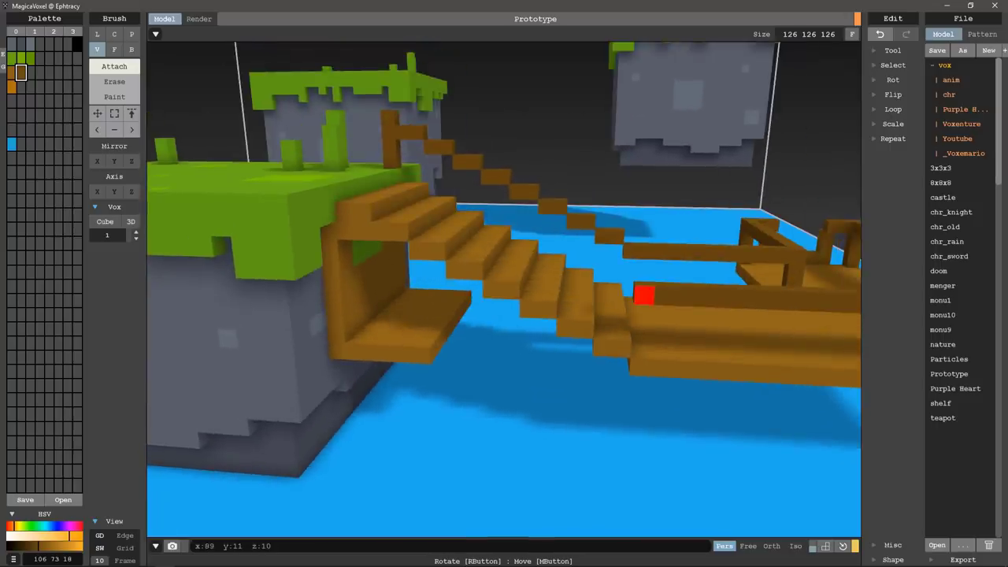
pyautogui.moveTo(391, 205)
pyautogui.mouseDown(button='right')
pyautogui.moveTo(378, 277)
pyautogui.moveTo(361, 204)
pyautogui.moveTo(367, 135)
pyautogui.moveTo(368, 150)
pyautogui.moveTo(170, 97)
pyautogui.mouseUp(button='right')
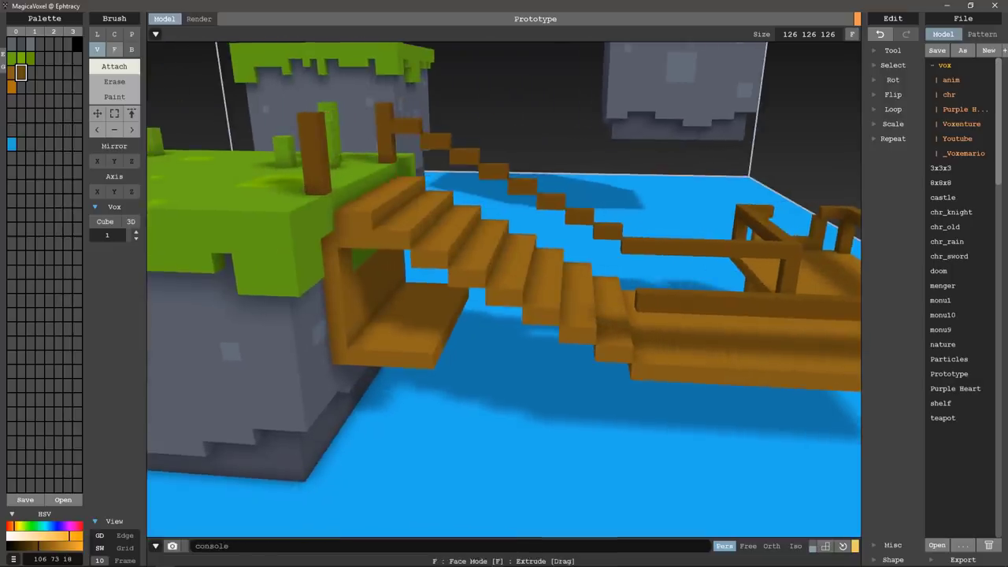
# Draw a trial handrail line from the bridge end to the post top, then undo it
pyautogui.press('l')
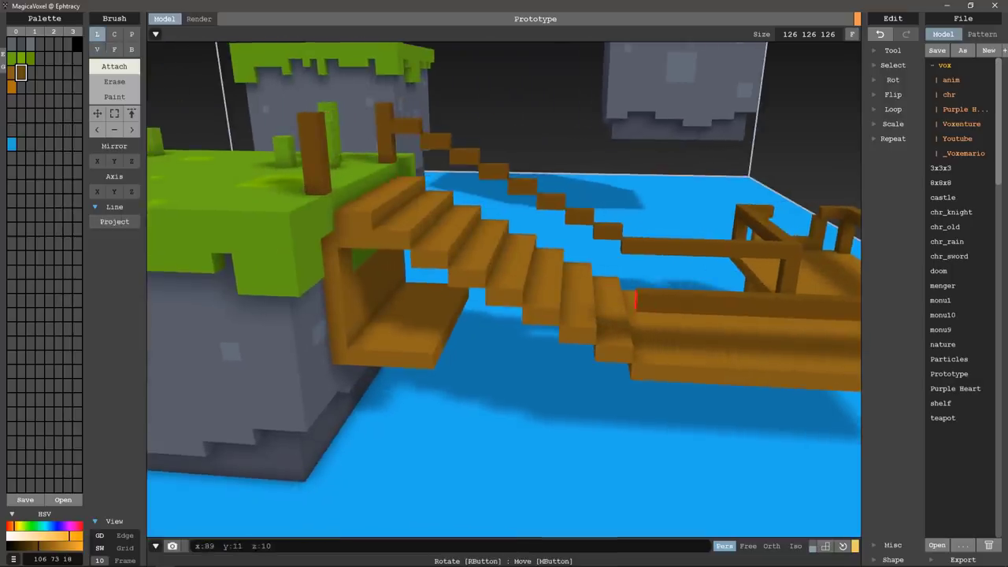
pyautogui.moveTo(645, 303); pyautogui.dragTo(630, 299, button='right')
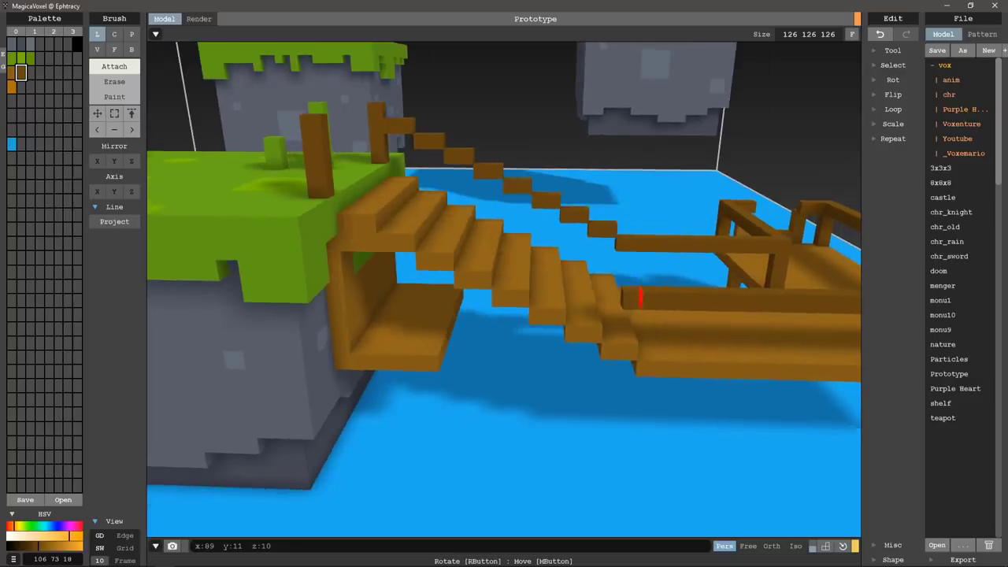
pyautogui.moveTo(639, 297)
pyautogui.mouseDown()
pyautogui.moveTo(312, 125)
pyautogui.moveTo(323, 124)
pyautogui.mouseUp()
pyautogui.moveTo(331, 124); pyautogui.dragTo(427, 148, button='right')
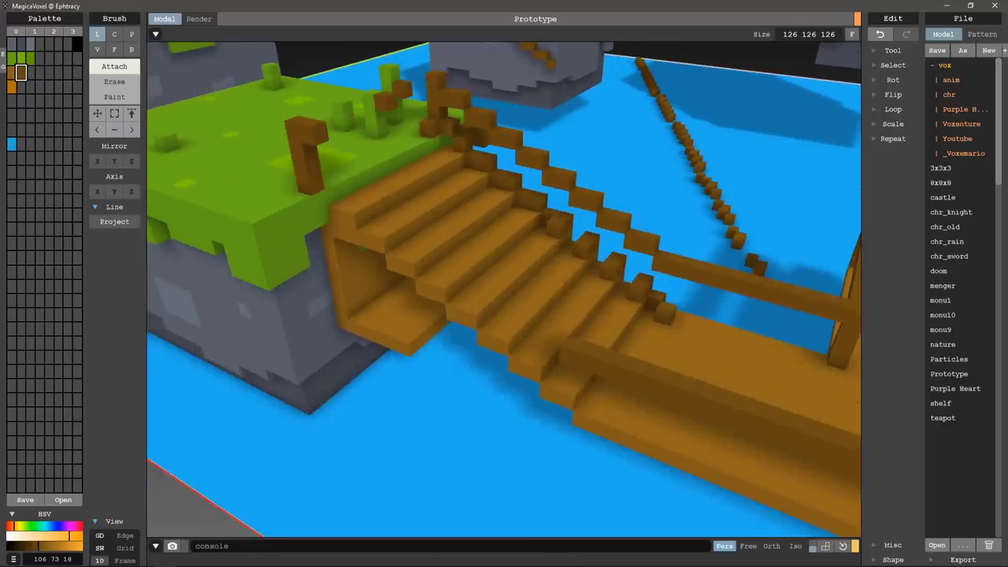
pyautogui.hotkey('ctrl', 'z')
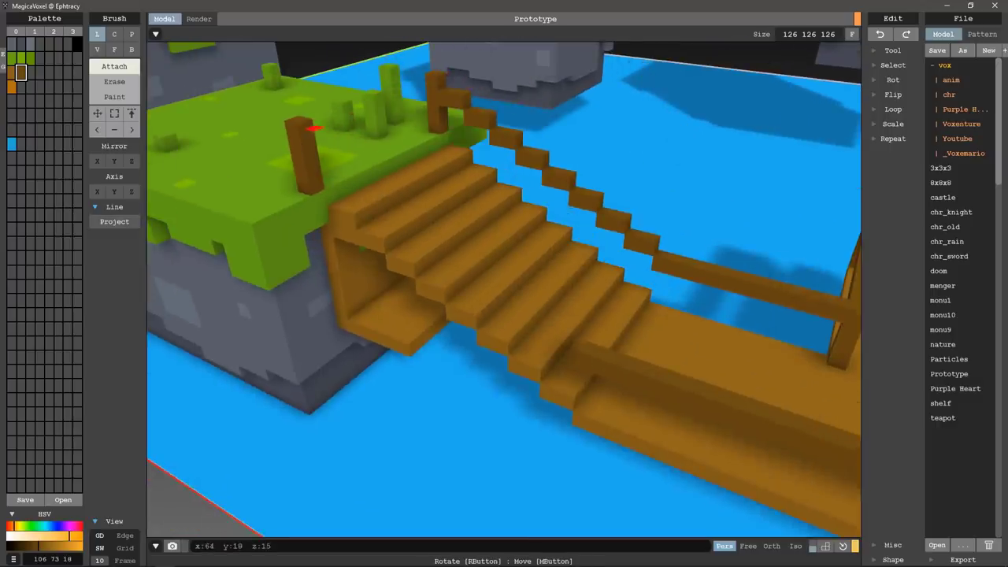
# Set the Line brush to Straight and draw handrails along both stair sides to the posts
pyautogui.moveTo(313, 128); pyautogui.dragTo(260, 138, button='right')
pyautogui.click(114, 222)
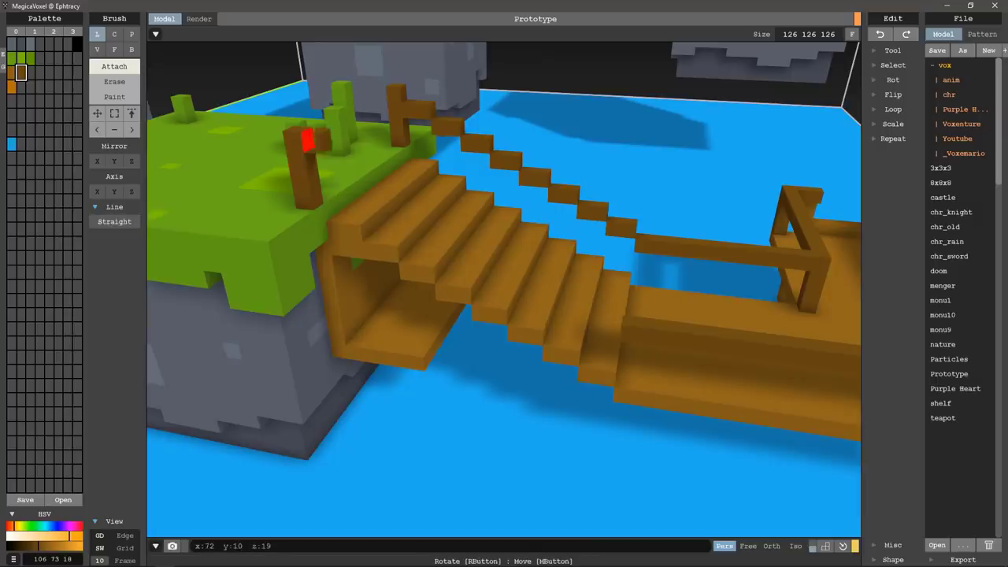
pyautogui.moveTo(307, 140); pyautogui.dragTo(630, 335)
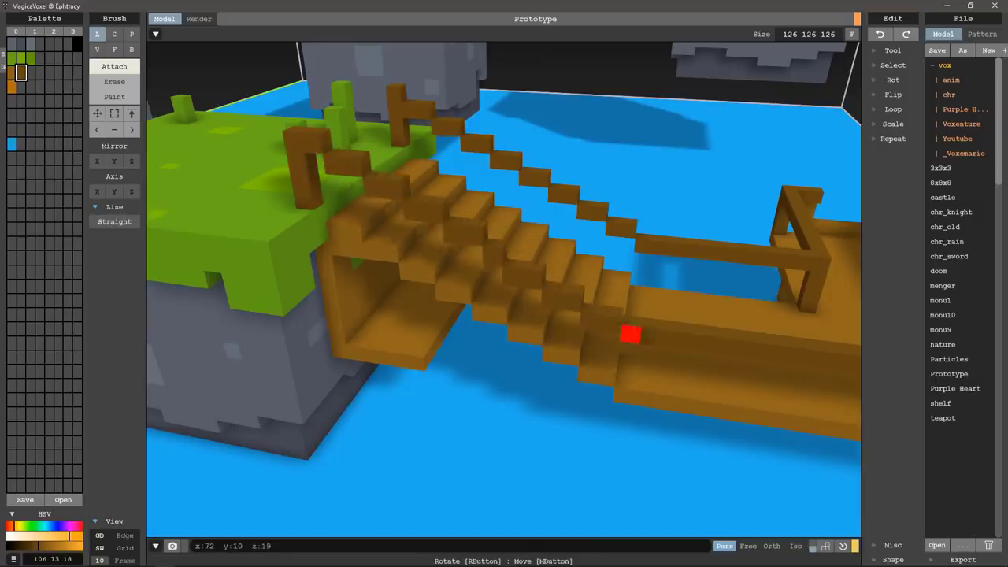
pyautogui.moveTo(630, 335); pyautogui.dragTo(659, 307, button='right')
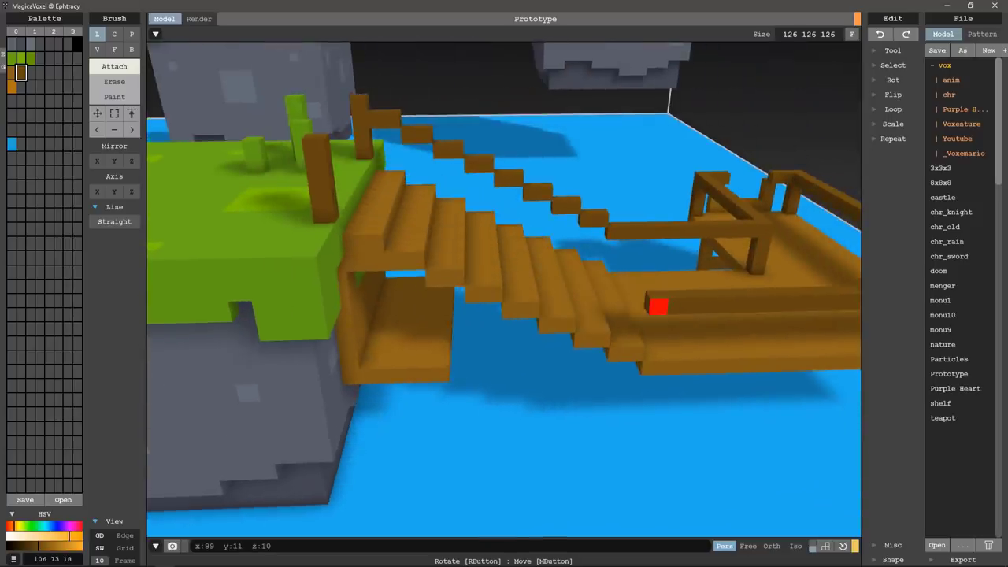
pyautogui.moveTo(659, 307); pyautogui.dragTo(327, 147)
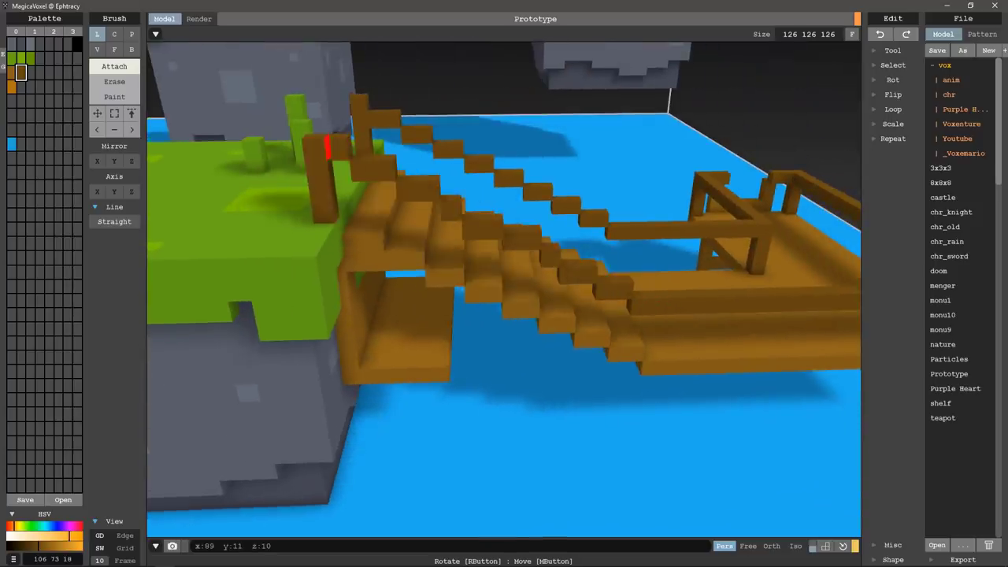
pyautogui.moveTo(327, 147)
pyautogui.mouseDown(button='right')
pyautogui.moveTo(330, 167)
pyautogui.moveTo(235, 165)
pyautogui.moveTo(252, 192)
pyautogui.moveTo(247, 221)
pyautogui.moveTo(256, 213)
pyautogui.mouseUp(button='right')
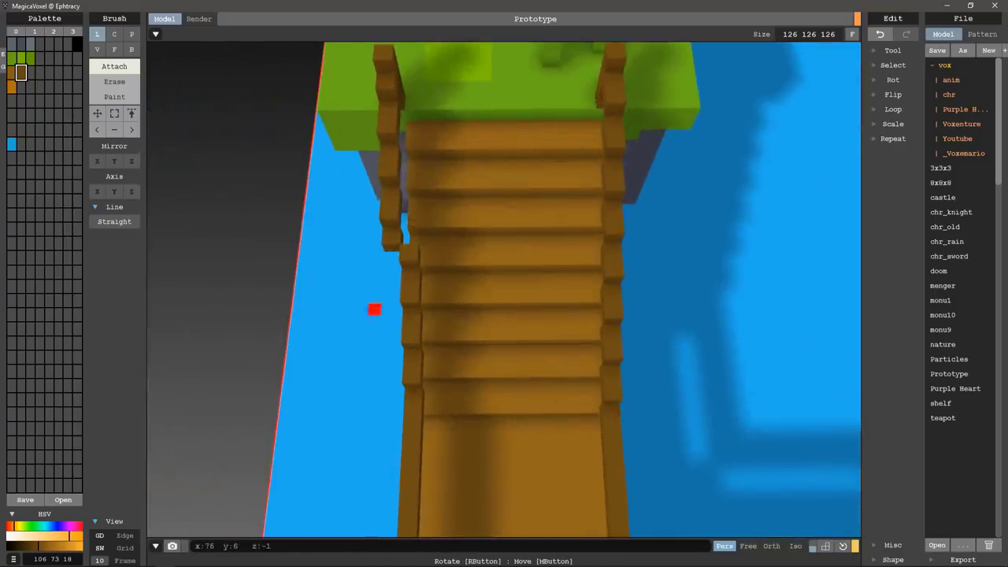
# Undo the left stair handrail and redraw it along the stairs with the Line brush
pyautogui.hotkey('ctrl', 'z')
pyautogui.moveTo(503, 404)
pyautogui.mouseDown(button='right')
pyautogui.moveTo(585, 355)
pyautogui.moveTo(623, 351)
pyautogui.mouseUp(button='right')
pyautogui.press('v')
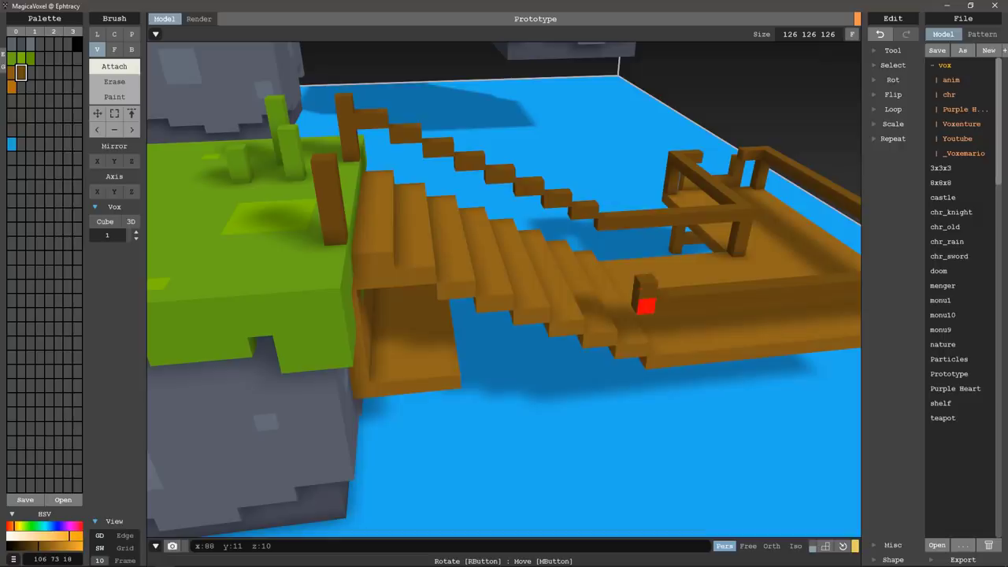
pyautogui.press('l')
pyautogui.moveTo(637, 286)
pyautogui.mouseDown()
pyautogui.moveTo(336, 167)
pyautogui.moveTo(340, 189)
pyautogui.mouseUp()
pyautogui.moveTo(340, 189)
pyautogui.mouseDown(button='right')
pyautogui.moveTo(630, 300)
pyautogui.moveTo(436, 311)
pyautogui.moveTo(704, 310)
pyautogui.moveTo(691, 331)
pyautogui.moveTo(655, 321)
pyautogui.moveTo(650, 333)
pyautogui.moveTo(551, 299)
pyautogui.moveTo(457, 289)
pyautogui.mouseUp(button='right')
# Orbit and zoom around the bridge and islands to check the railed dock
pyautogui.press('b')
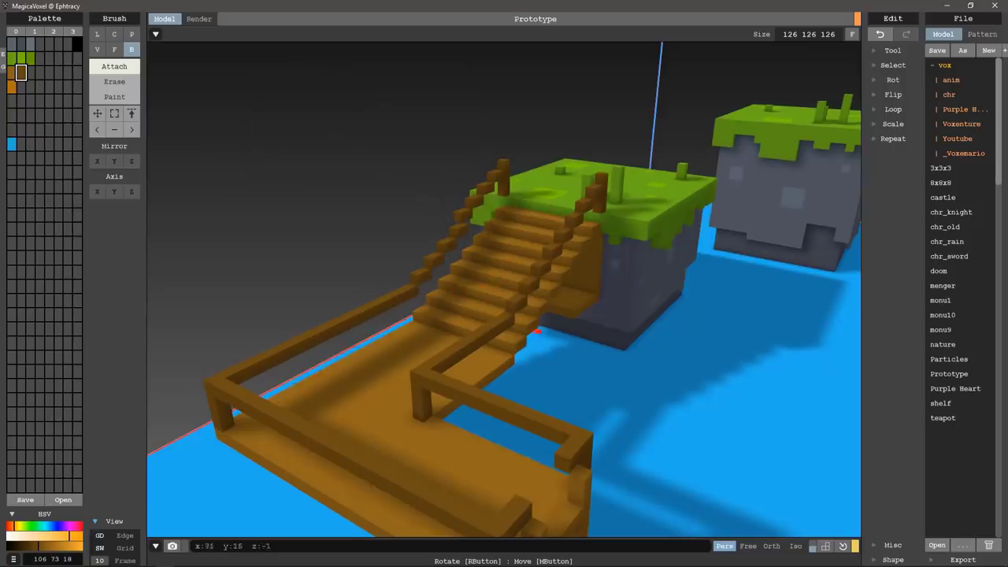
pyautogui.scroll(-3, 538, 331)
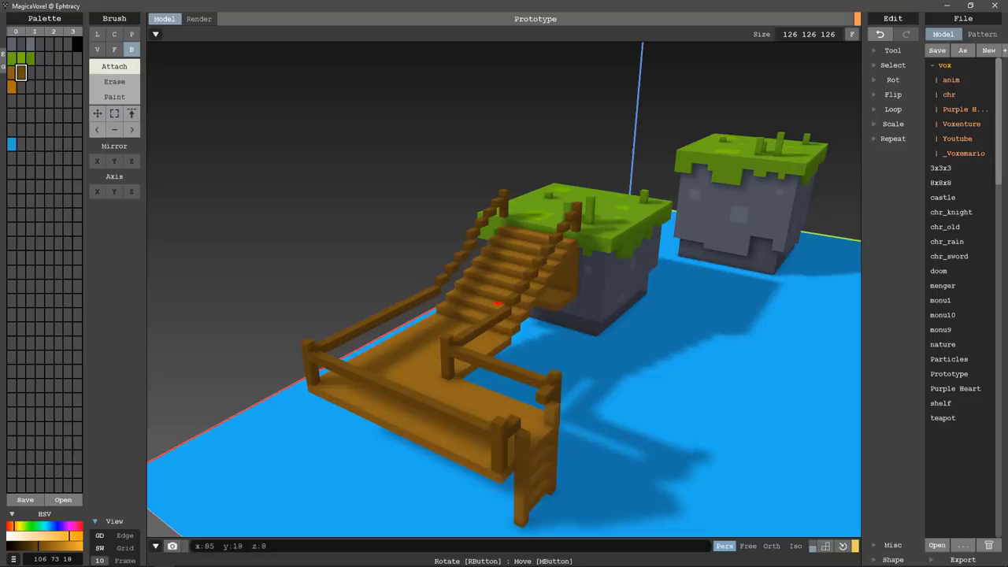
pyautogui.moveTo(546, 211); pyautogui.dragTo(564, 209, button='right')
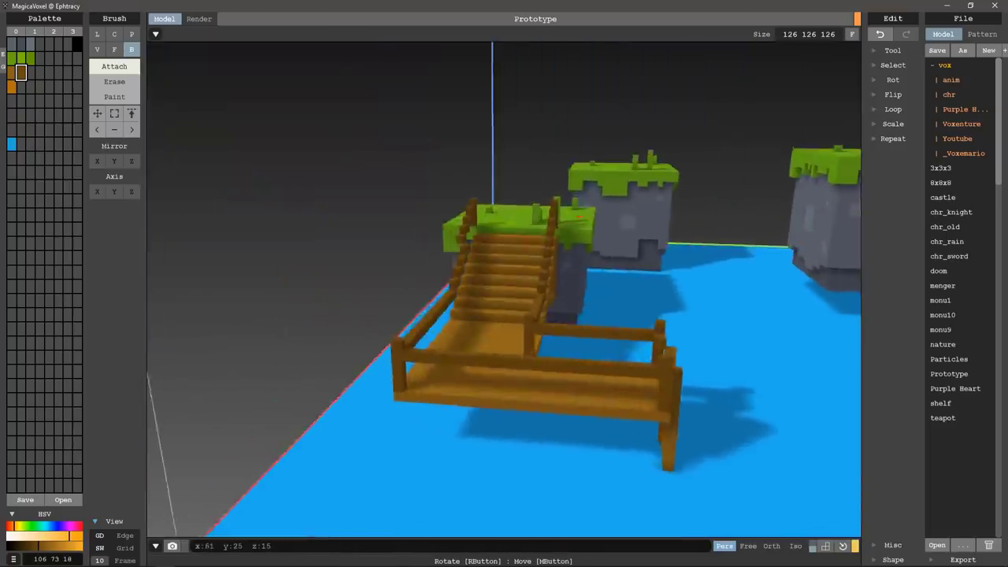
pyautogui.moveTo(563, 209)
pyautogui.mouseDown(button='right')
pyautogui.moveTo(557, 387)
pyautogui.moveTo(653, 349)
pyautogui.moveTo(704, 349)
pyautogui.moveTo(680, 279)
pyautogui.moveTo(634, 307)
pyautogui.moveTo(600, 296)
pyautogui.mouseUp(button='right')
pyautogui.press('f')
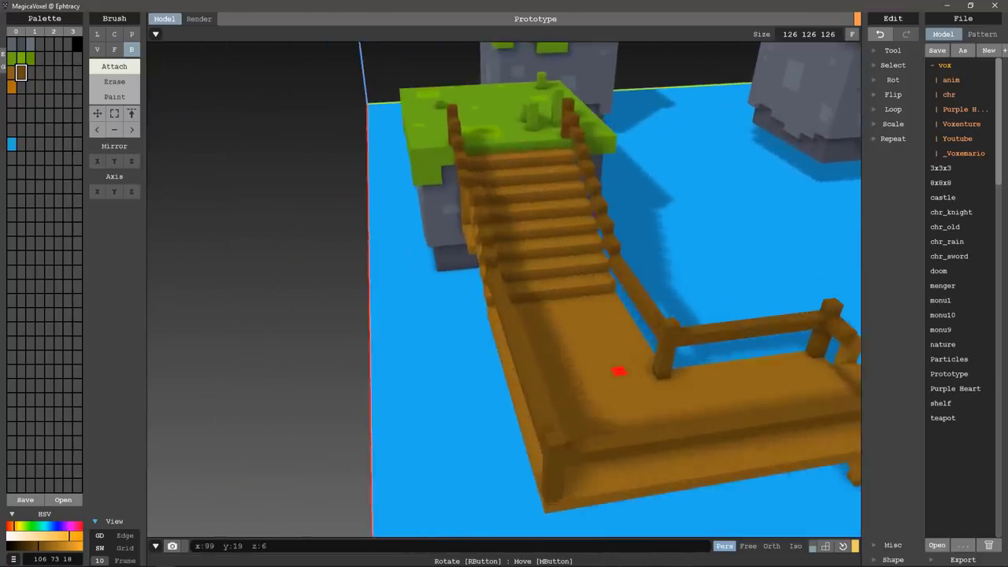
pyautogui.scroll(5, 608, 343)
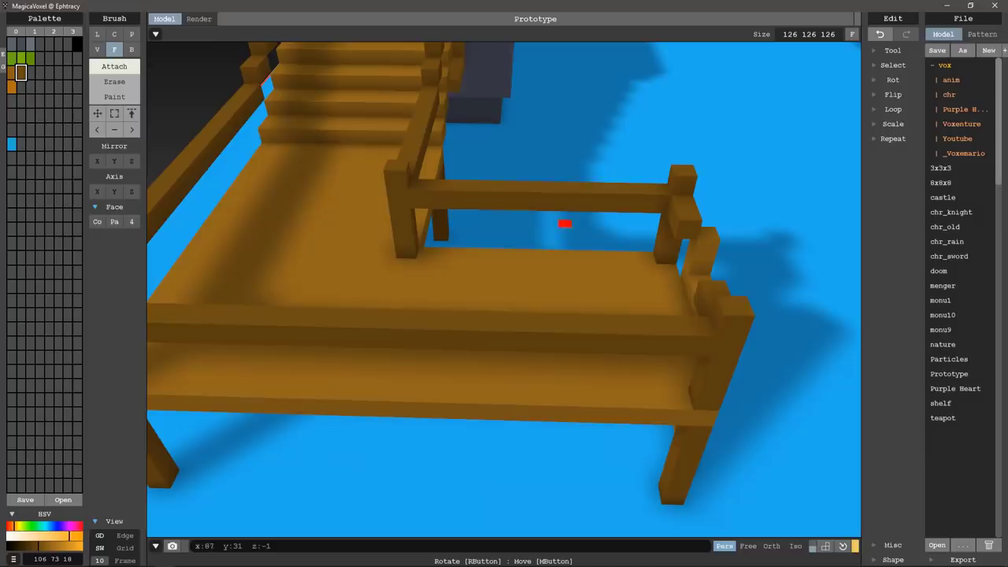
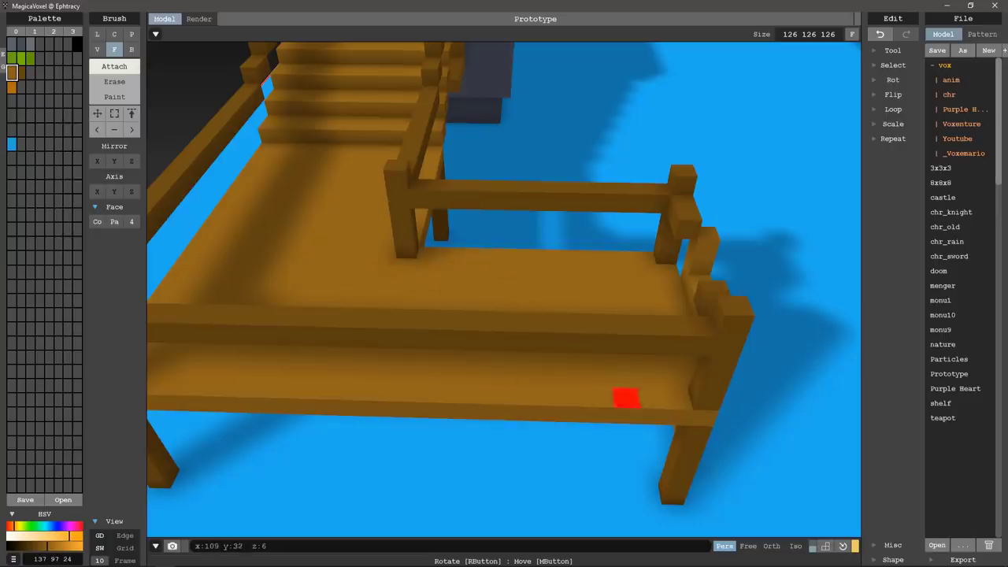
# Undo the deck face extrusion and attach the first plank-end voxels under the deck's bottom edge
pyautogui.click(677, 417)
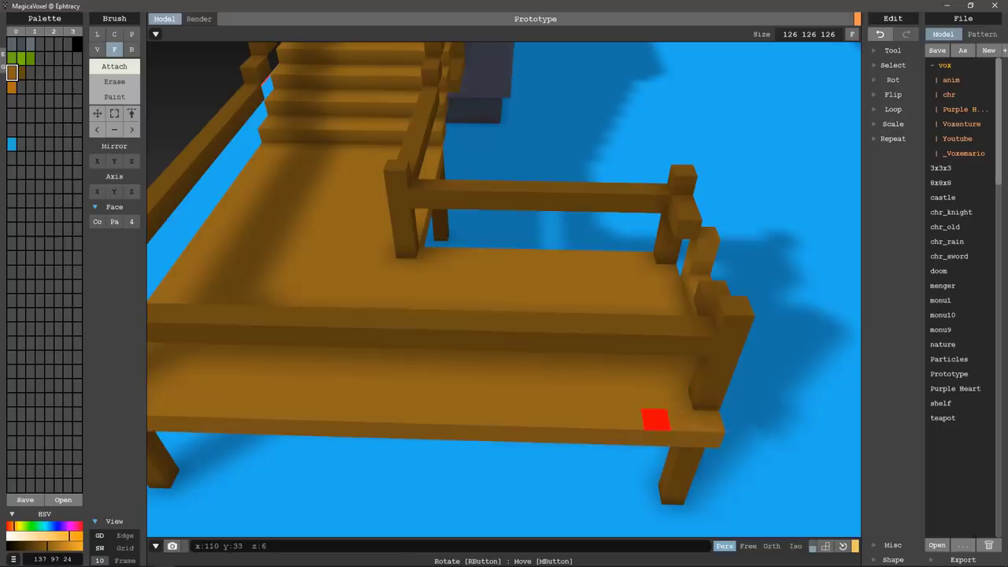
pyautogui.hotkey('ctrl', 'z')
pyautogui.press('v')
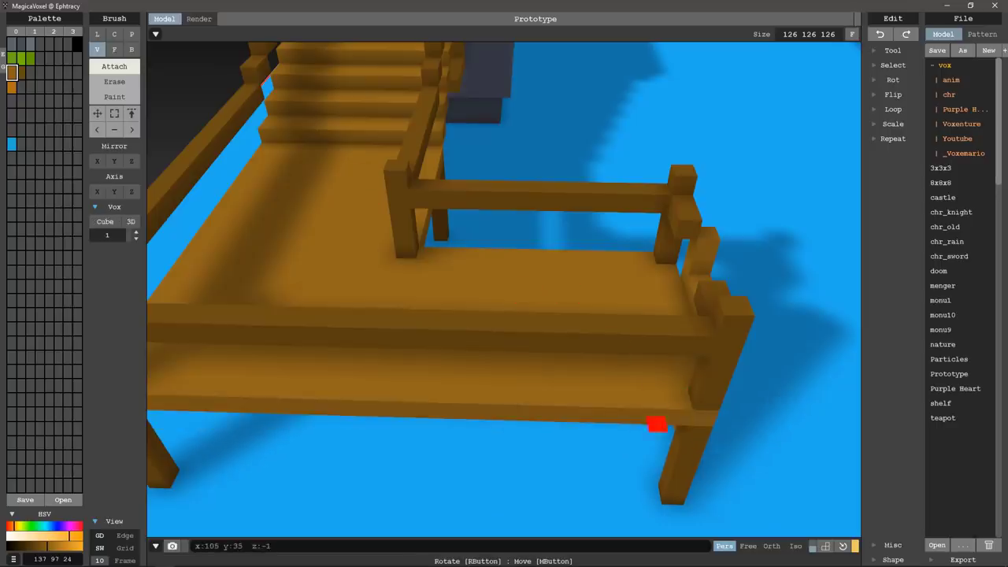
pyautogui.click(653, 417)
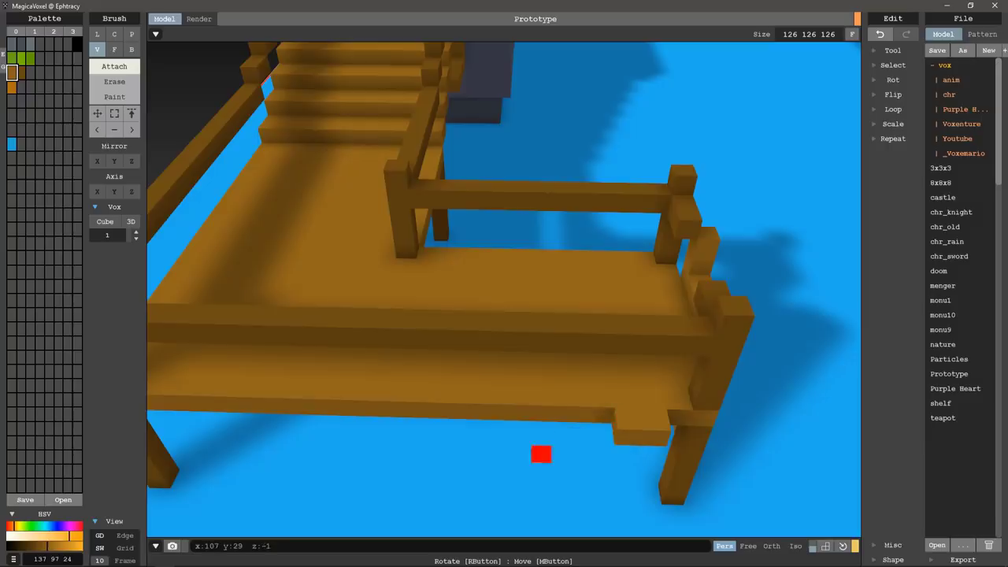
pyautogui.click(574, 415)
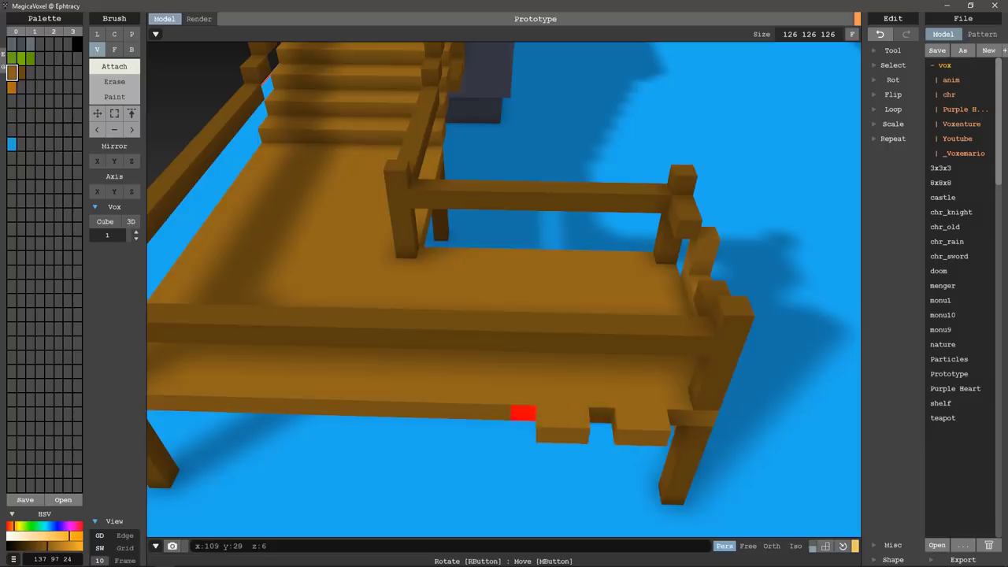
pyautogui.click(524, 412)
# Add more staggered plank ends along the deck's bottom edge, check them from several angles, and switch to Paint
pyautogui.moveTo(504, 414); pyautogui.dragTo(472, 394, button='right')
pyautogui.click(450, 391)
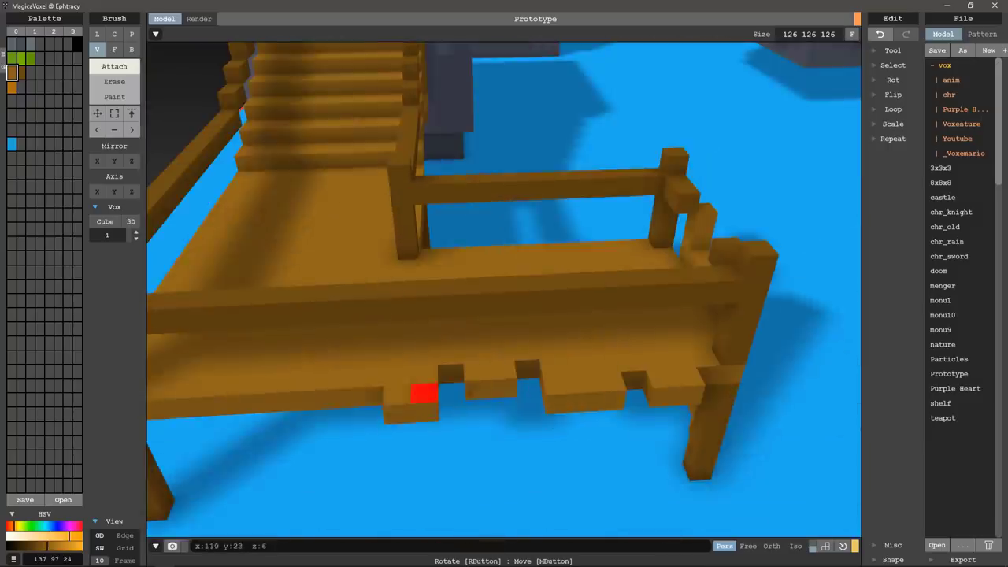
pyautogui.moveTo(374, 393); pyautogui.dragTo(462, 390, button='right')
pyautogui.moveTo(325, 400)
pyautogui.mouseDown(button='right')
pyautogui.moveTo(393, 432)
pyautogui.moveTo(270, 421)
pyautogui.mouseUp(button='right')
pyautogui.moveTo(438, 306)
pyautogui.mouseDown(button='right')
pyautogui.moveTo(333, 299)
pyautogui.moveTo(479, 318)
pyautogui.moveTo(486, 340)
pyautogui.moveTo(255, 302)
pyautogui.moveTo(327, 337)
pyautogui.moveTo(475, 286)
pyautogui.moveTo(513, 298)
pyautogui.mouseUp(button='right')
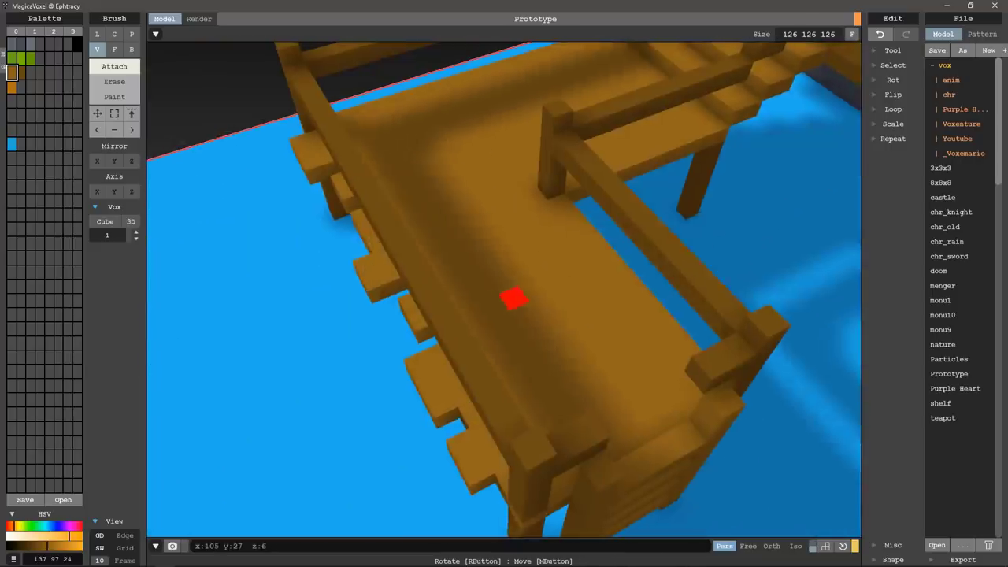
pyautogui.click(114, 96)
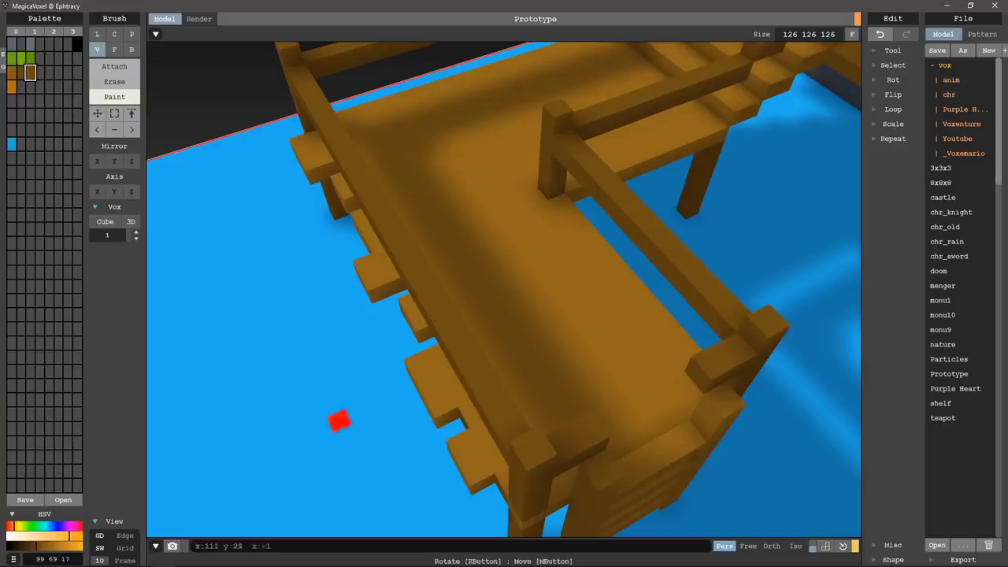
pyautogui.moveTo(434, 434); pyautogui.dragTo(393, 362, button='right')
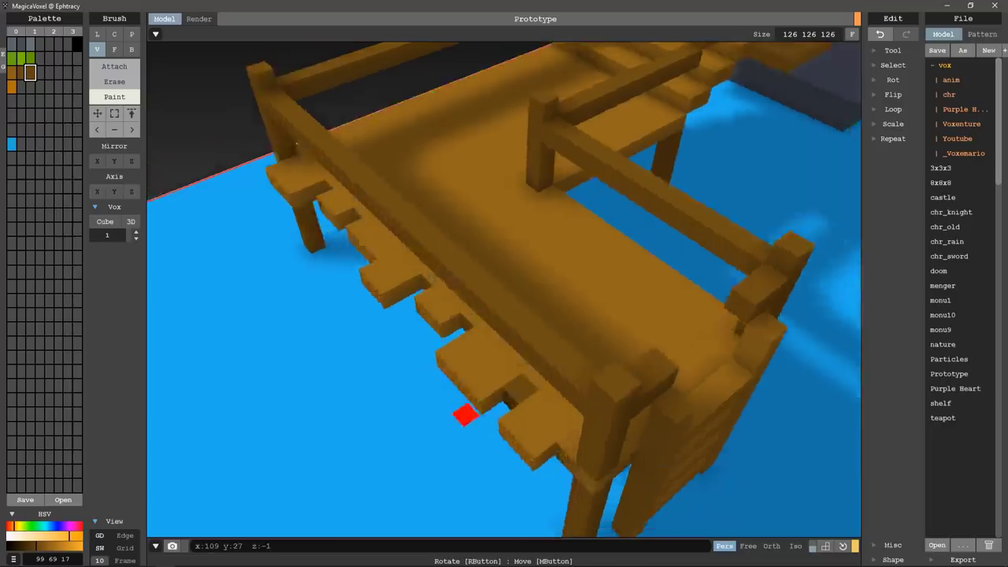
pyautogui.moveTo(393, 362); pyautogui.dragTo(485, 386)
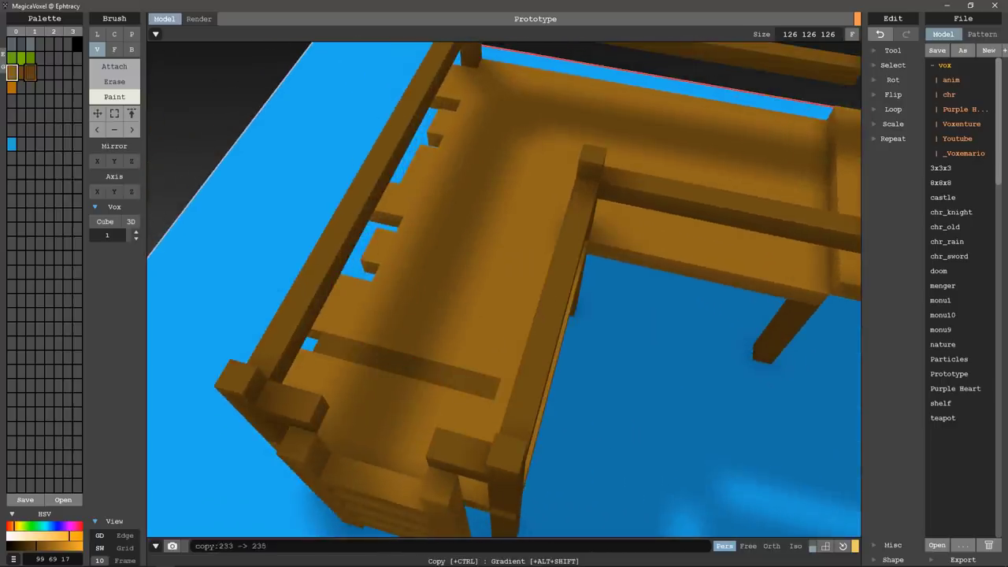
pyautogui.hotkey('ctrl', 'z')
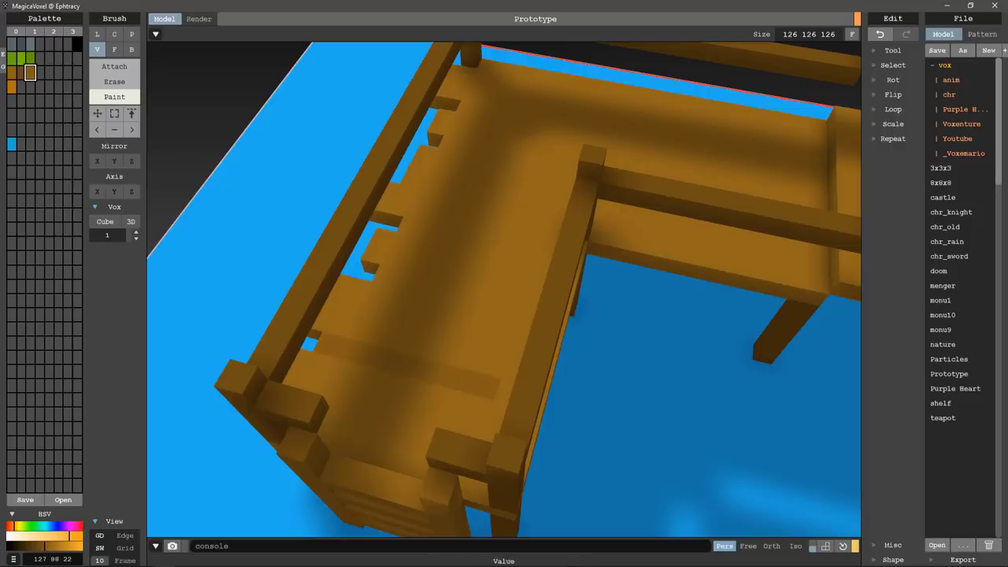
pyautogui.moveTo(354, 450)
pyautogui.mouseDown(button='right')
pyautogui.moveTo(402, 341)
pyautogui.moveTo(392, 250)
pyautogui.mouseUp(button='right')
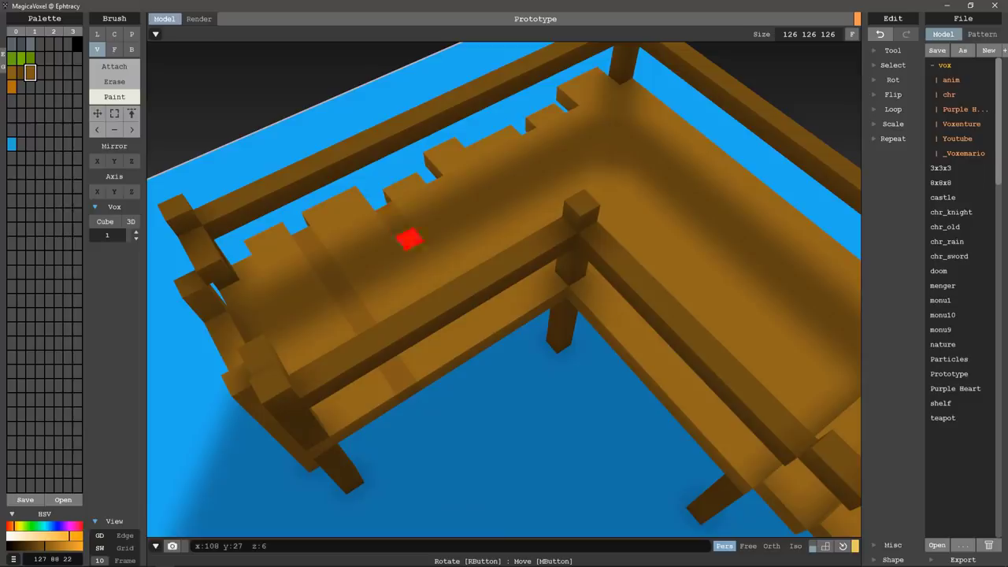
pyautogui.moveTo(442, 282)
pyautogui.mouseDown(button='right')
pyautogui.moveTo(447, 270)
pyautogui.moveTo(563, 333)
pyautogui.moveTo(544, 322)
pyautogui.mouseUp(button='right')
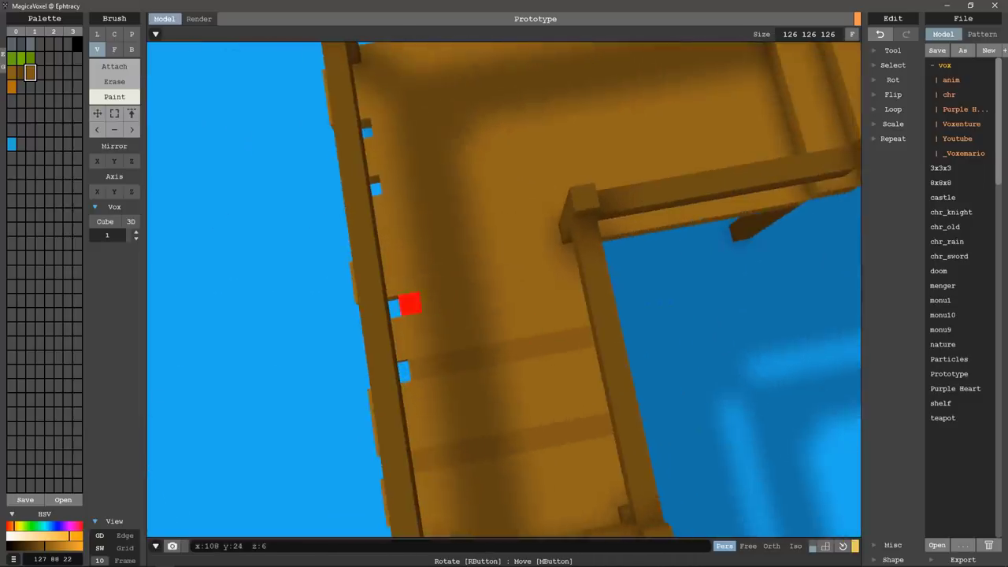
pyautogui.moveTo(516, 285)
pyautogui.mouseDown(button='right')
pyautogui.moveTo(556, 276)
pyautogui.moveTo(615, 338)
pyautogui.moveTo(457, 257)
pyautogui.mouseUp(button='right')
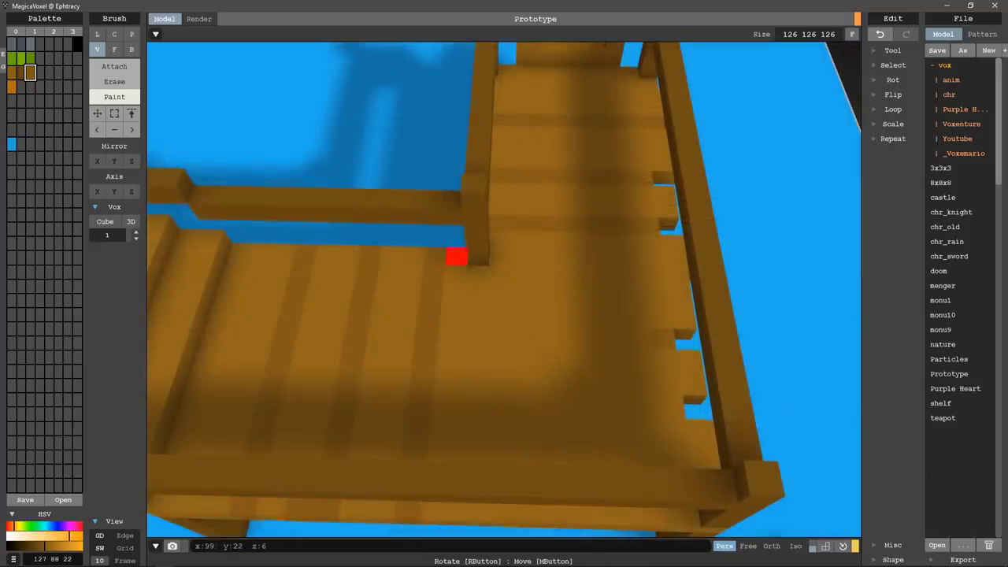
pyautogui.scroll(-3, 650, 244)
pyautogui.scroll(-2, 594, 218)
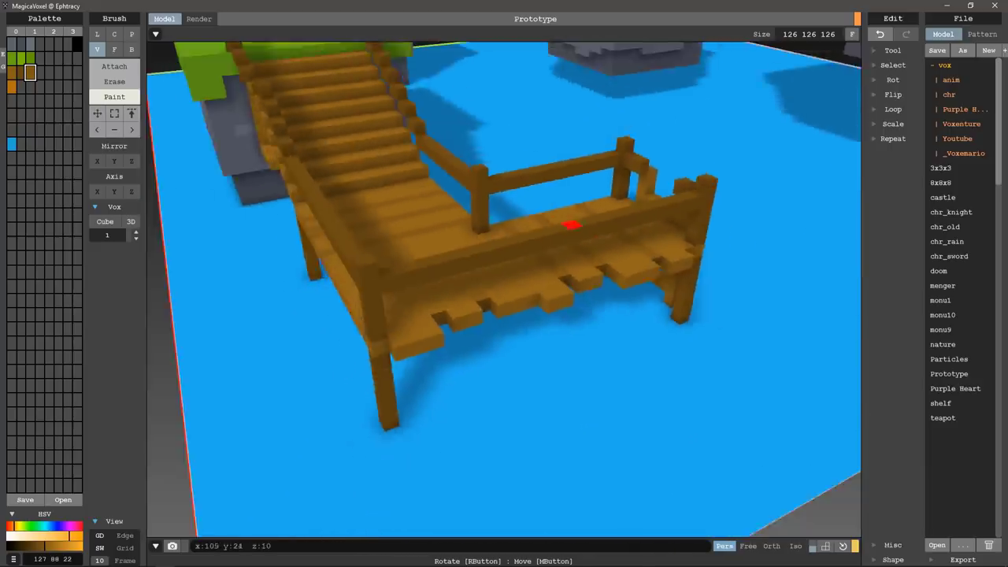
pyautogui.scroll(-2, 571, 222)
pyautogui.scroll(-2, 540, 197)
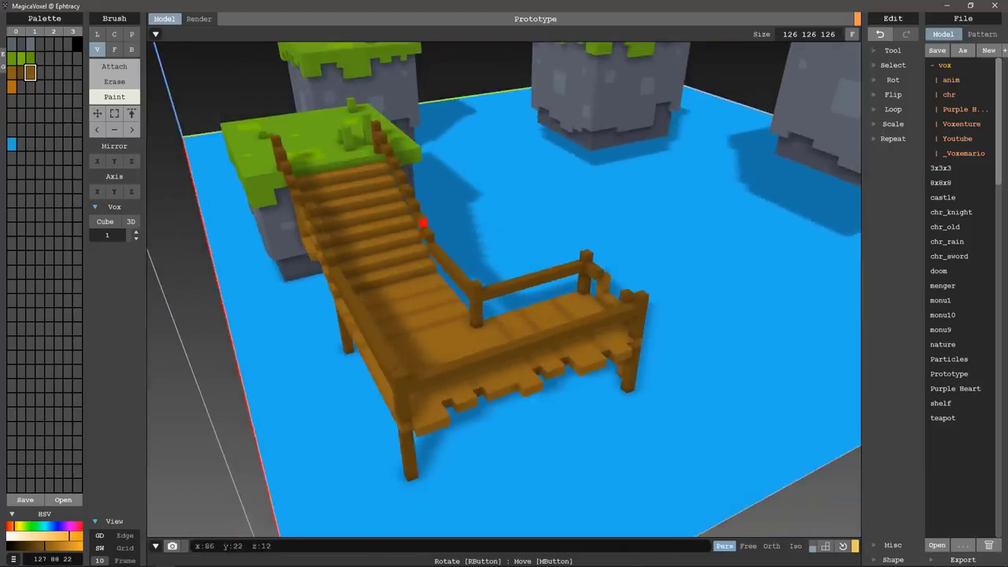
pyautogui.moveTo(550, 290); pyautogui.dragTo(457, 286, button='right')
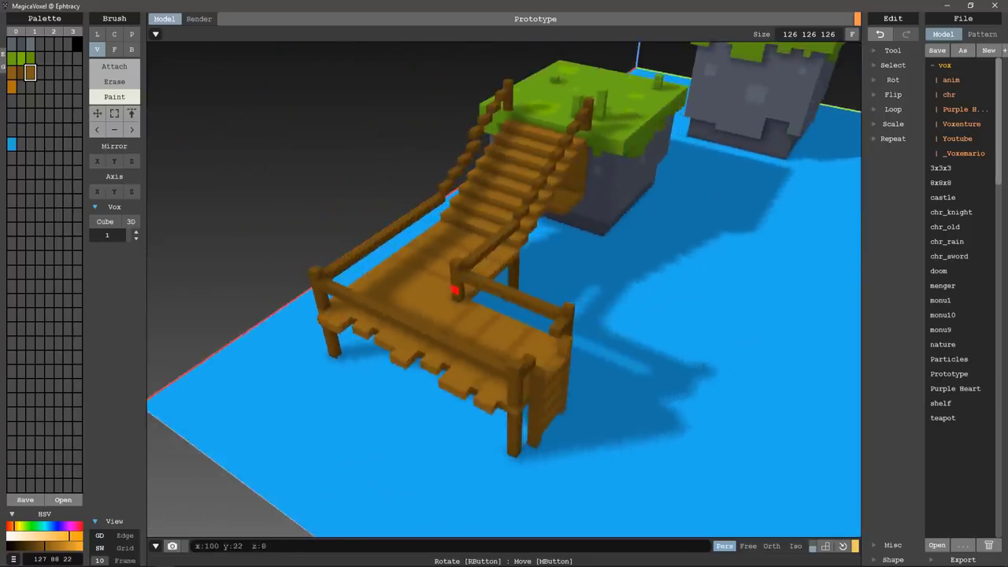
pyautogui.scroll(2, 457, 286)
pyautogui.scroll(2, 509, 378)
pyautogui.moveTo(579, 337); pyautogui.dragTo(496, 321, button='right')
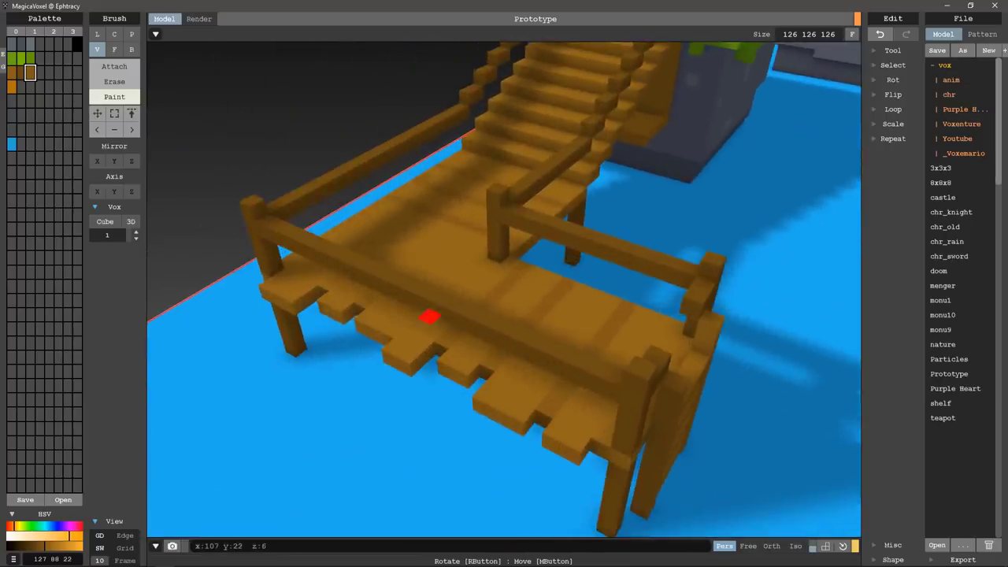
pyautogui.moveTo(429, 316); pyautogui.dragTo(456, 349, button='right')
pyautogui.moveTo(381, 269)
pyautogui.mouseDown(button='right')
pyautogui.moveTo(481, 232)
pyautogui.moveTo(469, 286)
pyautogui.mouseUp(button='right')
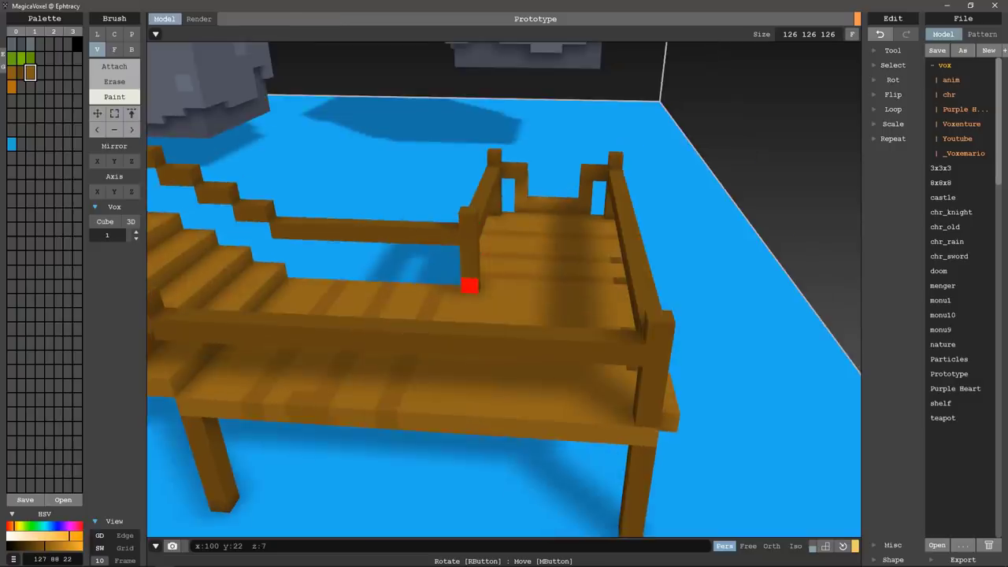
# Attach staggered plank-end voxels along the deck's right edge and below its lower edge
pyautogui.press('t')
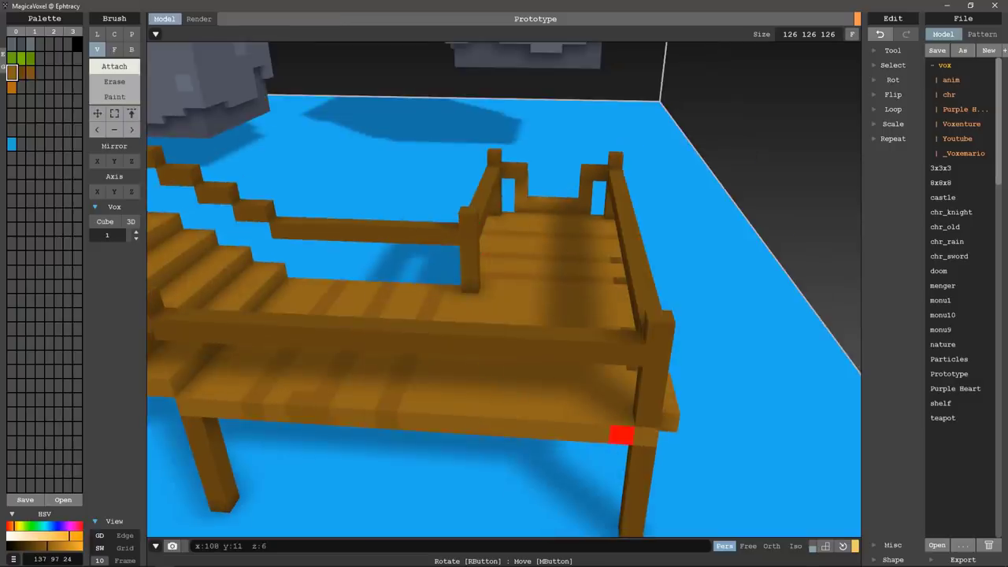
pyautogui.click(622, 433)
pyautogui.click(619, 434)
pyautogui.moveTo(600, 434); pyautogui.dragTo(549, 441, button='right')
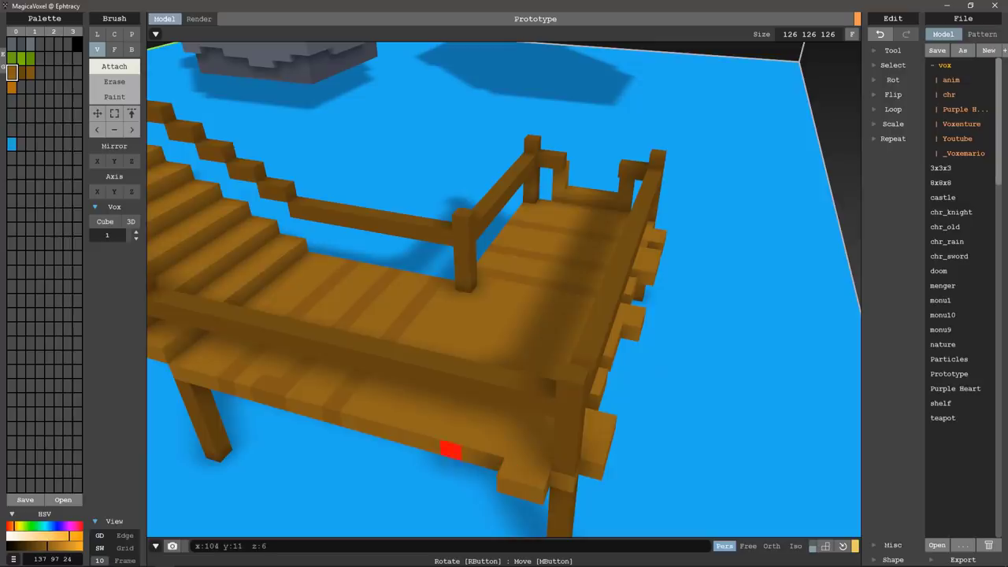
pyautogui.moveTo(421, 452)
pyautogui.mouseDown(button='right')
pyautogui.moveTo(450, 423)
pyautogui.moveTo(456, 447)
pyautogui.moveTo(475, 427)
pyautogui.moveTo(534, 457)
pyautogui.mouseUp(button='right')
pyautogui.click(457, 446)
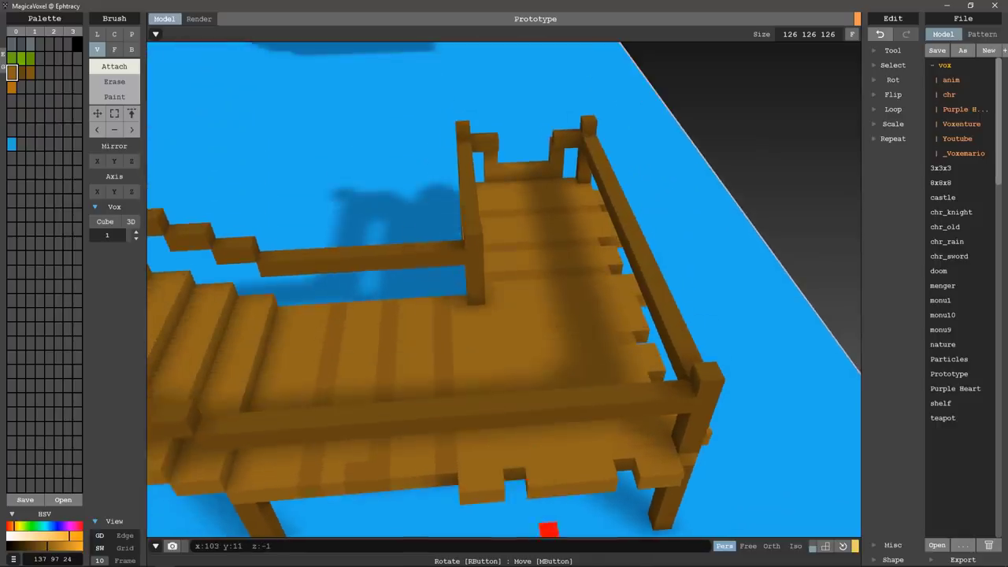
# Check the deck edges from a top-down view and switch the brush to Paint
pyautogui.moveTo(548, 529)
pyautogui.mouseDown(button='right')
pyautogui.moveTo(490, 465)
pyautogui.moveTo(513, 480)
pyautogui.moveTo(527, 465)
pyautogui.mouseUp(button='right')
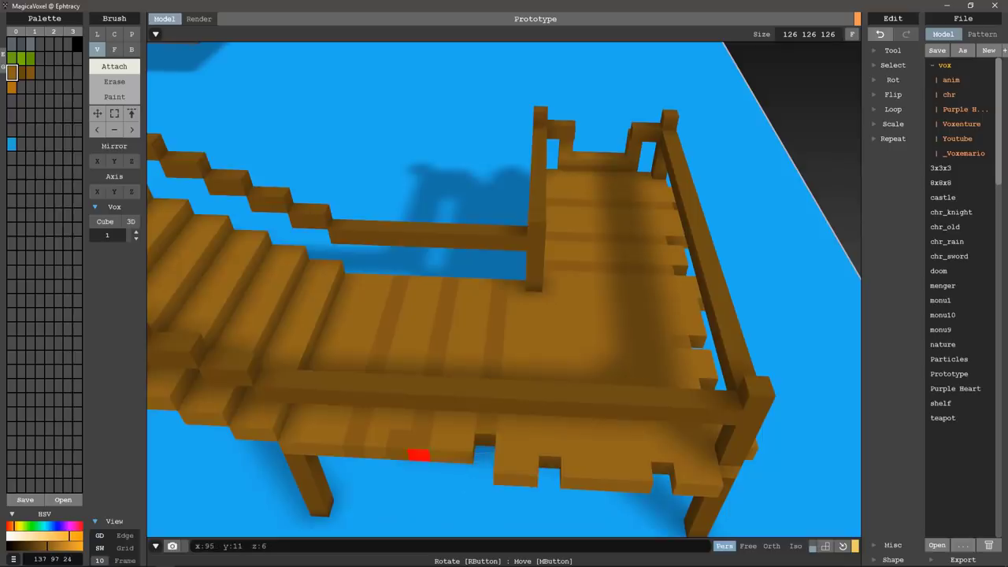
pyautogui.moveTo(336, 459)
pyautogui.mouseDown(button='right')
pyautogui.moveTo(304, 450)
pyautogui.moveTo(554, 296)
pyautogui.mouseUp(button='right')
pyautogui.moveTo(622, 356)
pyautogui.mouseDown(button='right')
pyautogui.moveTo(754, 380)
pyautogui.moveTo(268, 285)
pyautogui.moveTo(338, 300)
pyautogui.mouseUp(button='right')
pyautogui.moveTo(471, 266)
pyautogui.mouseDown(button='right')
pyautogui.moveTo(540, 310)
pyautogui.moveTo(559, 288)
pyautogui.moveTo(682, 277)
pyautogui.moveTo(491, 307)
pyautogui.moveTo(523, 295)
pyautogui.moveTo(585, 342)
pyautogui.moveTo(631, 321)
pyautogui.moveTo(344, 281)
pyautogui.moveTo(490, 331)
pyautogui.moveTo(452, 192)
pyautogui.moveTo(480, 179)
pyautogui.mouseUp(button='right')
pyautogui.press('3')
pyautogui.scroll(5, 452, 192)
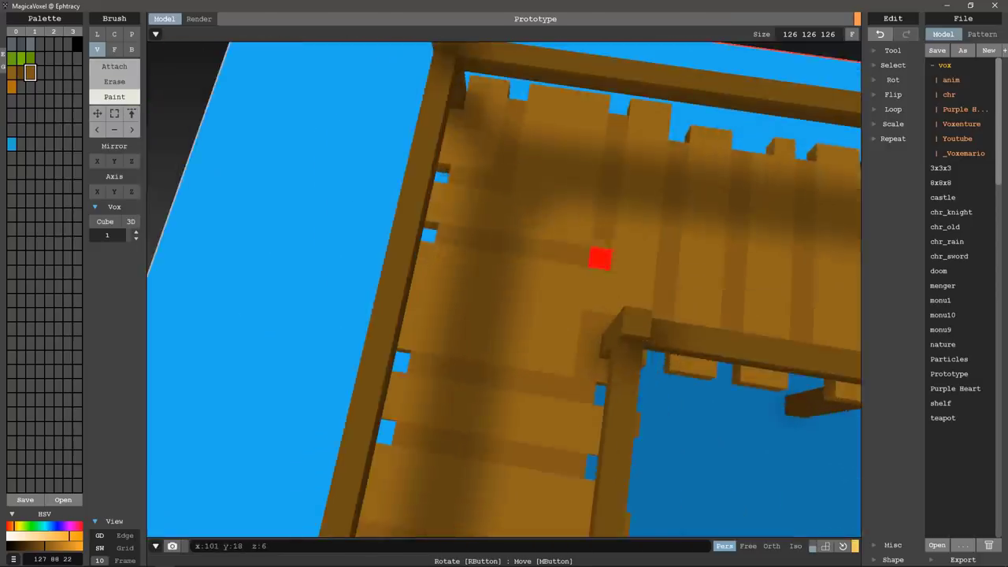
# Dot the pier planks with light tan (220 182 122) nail heads, remove misplaced ones, and sample grey (73 78 82)
pyautogui.moveTo(598, 257)
pyautogui.mouseDown(button='right')
pyautogui.moveTo(520, 326)
pyautogui.moveTo(670, 268)
pyautogui.mouseUp(button='right')
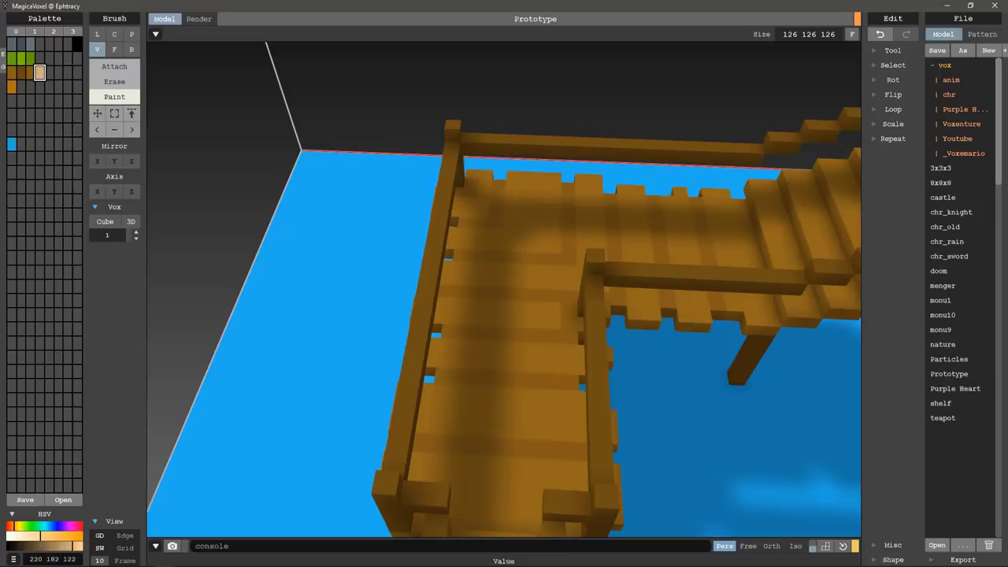
pyautogui.moveTo(551, 450)
pyautogui.mouseDown(button='right')
pyautogui.moveTo(529, 398)
pyautogui.moveTo(477, 398)
pyautogui.mouseUp(button='right')
pyautogui.hotkey('ctrl', 'z')
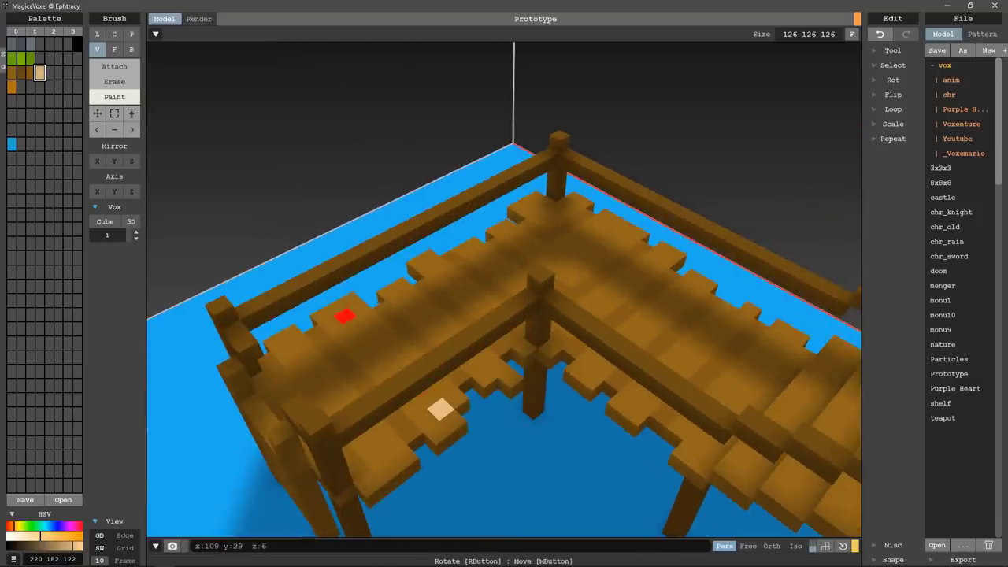
pyautogui.moveTo(485, 357)
pyautogui.mouseDown(button='right')
pyautogui.moveTo(536, 348)
pyautogui.moveTo(467, 362)
pyautogui.mouseUp(button='right')
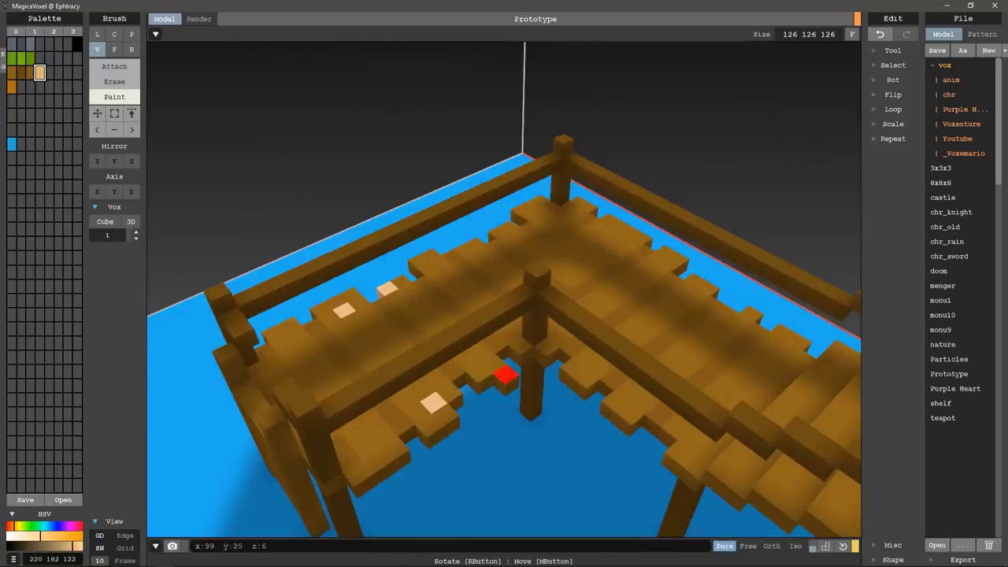
pyautogui.hotkey('ctrl', 'z')
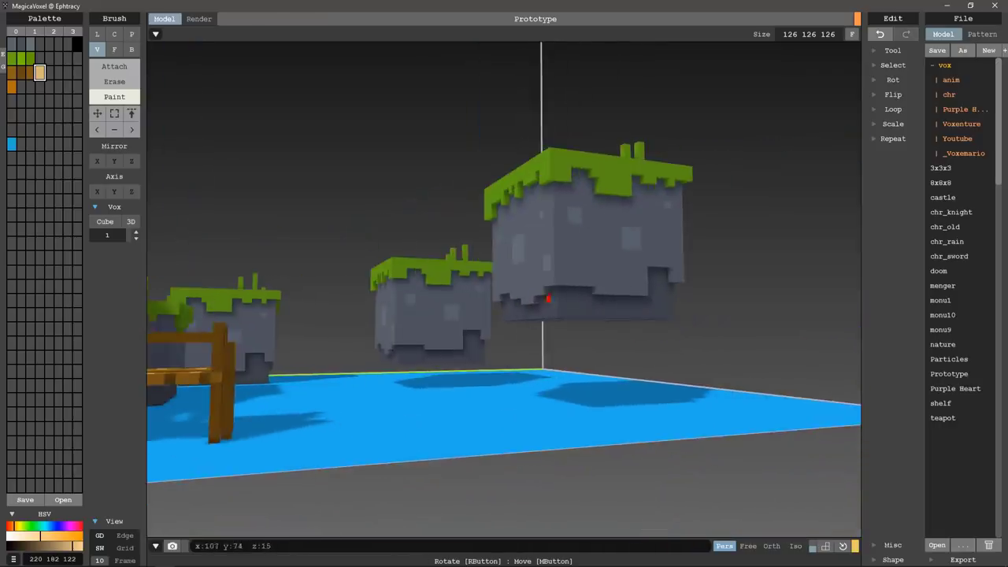
pyautogui.keyDown('alt'); pyautogui.click(556, 306); pyautogui.keyUp('alt')
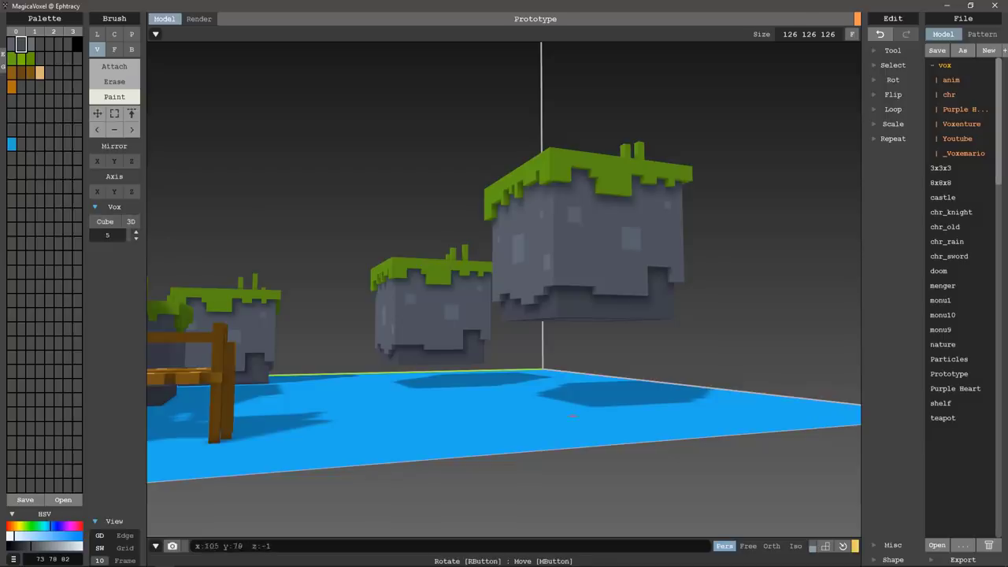
# In Attach mode, pile size-5 dark grey stone blocks on the water beneath the grass island
pyautogui.moveTo(504, 291); pyautogui.dragTo(551, 331, button='right')
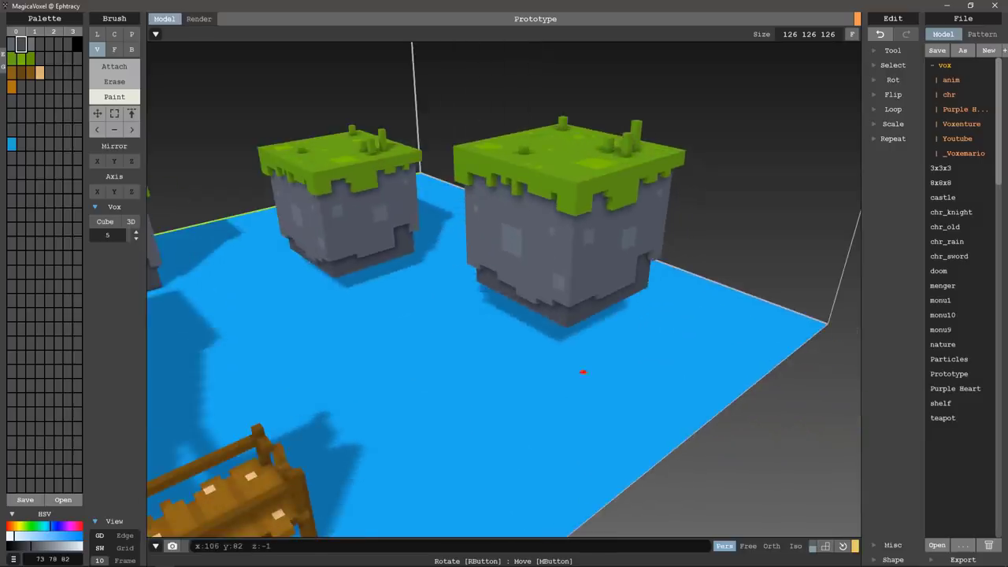
pyautogui.click(114, 66)
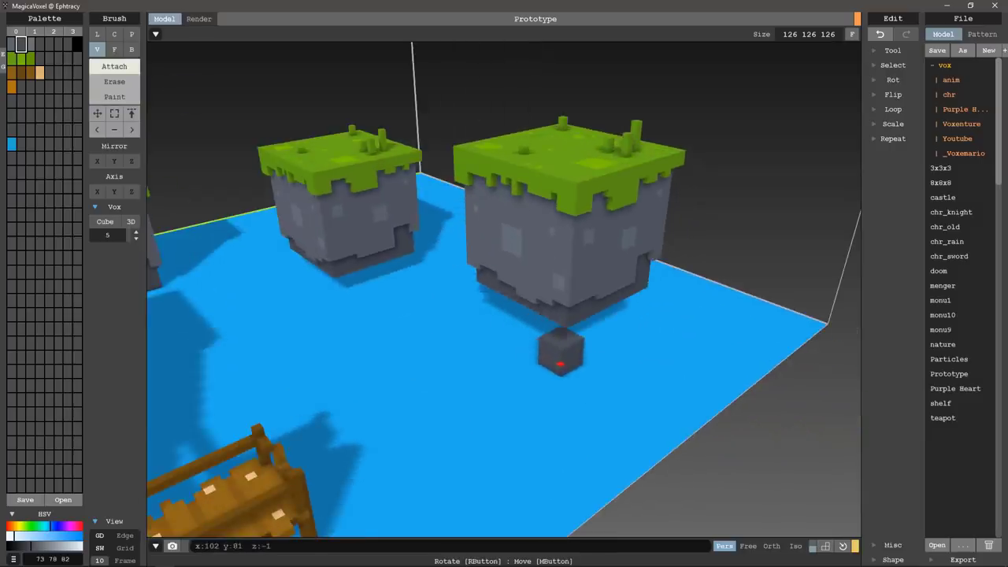
pyautogui.moveTo(551, 368); pyautogui.dragTo(589, 330)
pyautogui.moveTo(589, 331)
pyautogui.mouseDown(button='right')
pyautogui.moveTo(494, 305)
pyautogui.moveTo(583, 397)
pyautogui.mouseUp(button='right')
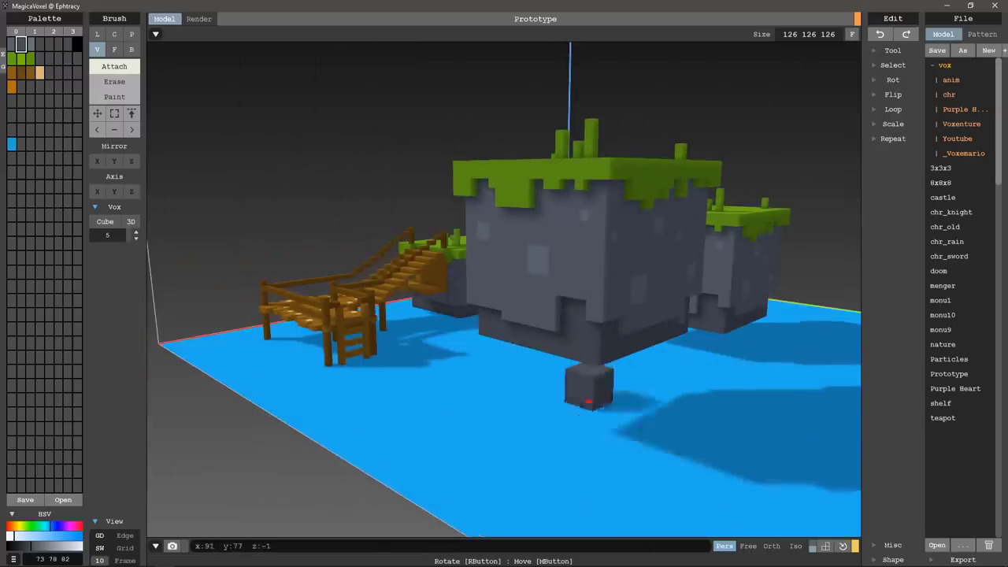
pyautogui.moveTo(582, 398)
pyautogui.mouseDown()
pyautogui.moveTo(612, 450)
pyautogui.moveTo(596, 446)
pyautogui.mouseUp()
pyautogui.moveTo(596, 446)
pyautogui.mouseDown(button='right')
pyautogui.moveTo(551, 420)
pyautogui.moveTo(479, 417)
pyautogui.mouseUp(button='right')
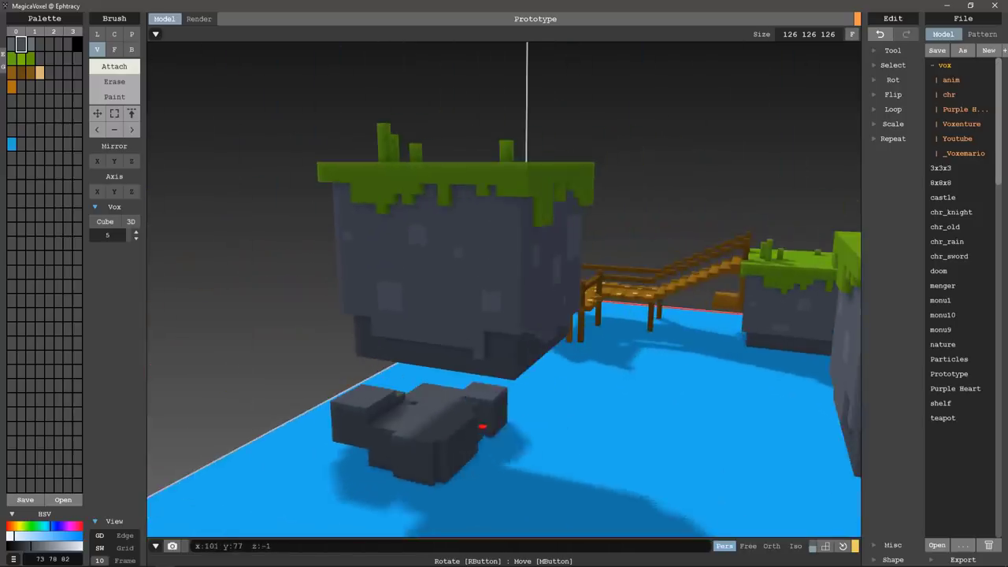
pyautogui.moveTo(479, 417)
pyautogui.mouseDown()
pyautogui.moveTo(481, 461)
pyautogui.moveTo(450, 428)
pyautogui.moveTo(434, 387)
pyautogui.mouseUp()
pyautogui.moveTo(434, 387)
pyautogui.mouseDown(button='right')
pyautogui.moveTo(420, 412)
pyautogui.moveTo(440, 315)
pyautogui.moveTo(531, 379)
pyautogui.moveTo(528, 360)
pyautogui.moveTo(560, 344)
pyautogui.mouseUp(button='right')
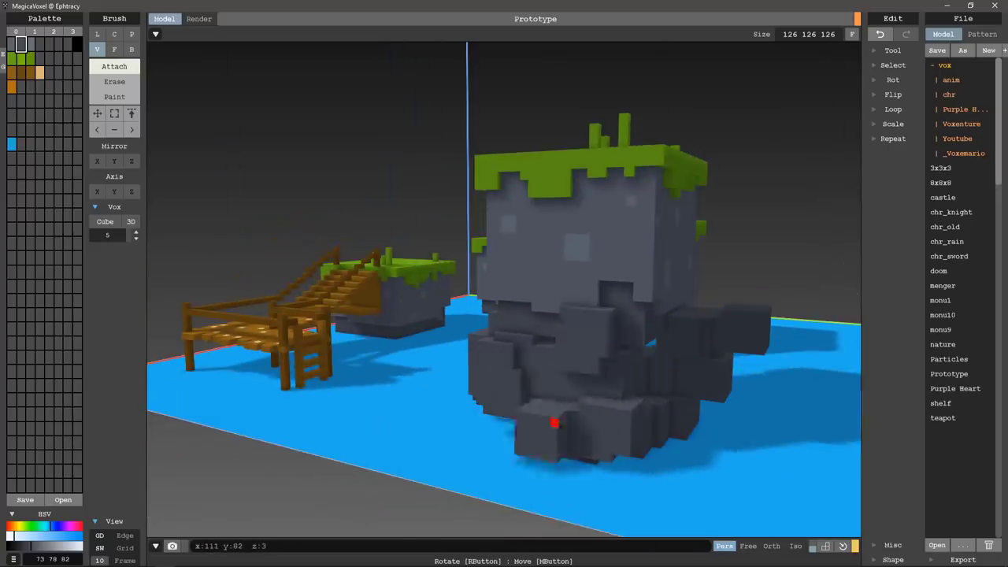
pyautogui.moveTo(549, 418)
pyautogui.mouseDown(button='right')
pyautogui.moveTo(617, 414)
pyautogui.moveTo(606, 384)
pyautogui.moveTo(590, 434)
pyautogui.moveTo(457, 426)
pyautogui.moveTo(473, 450)
pyautogui.moveTo(321, 441)
pyautogui.moveTo(502, 371)
pyautogui.moveTo(415, 356)
pyautogui.mouseUp(button='right')
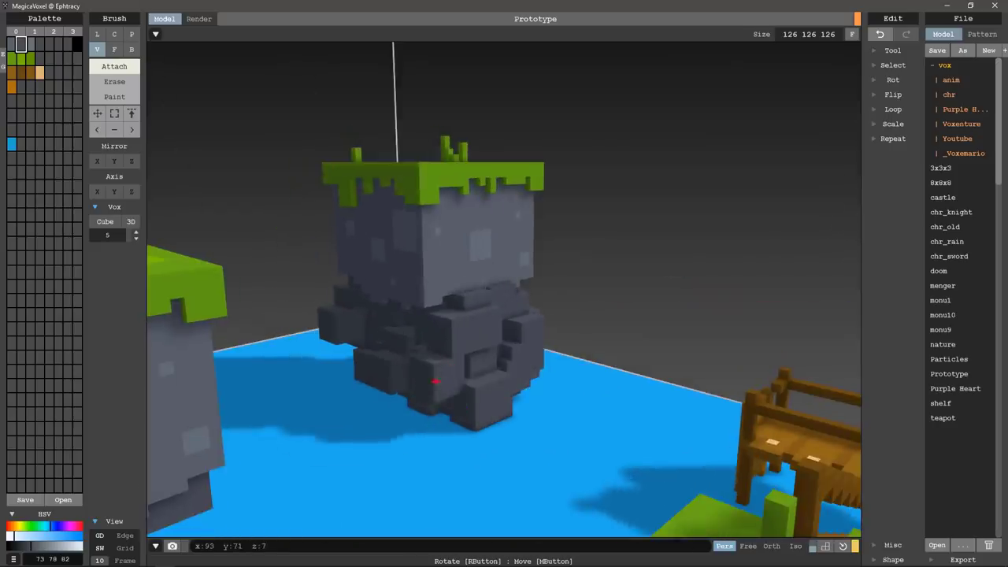
pyautogui.moveTo(427, 398)
pyautogui.mouseDown(button='right')
pyautogui.moveTo(513, 404)
pyautogui.moveTo(509, 387)
pyautogui.moveTo(666, 412)
pyautogui.moveTo(504, 488)
pyautogui.mouseUp(button='right')
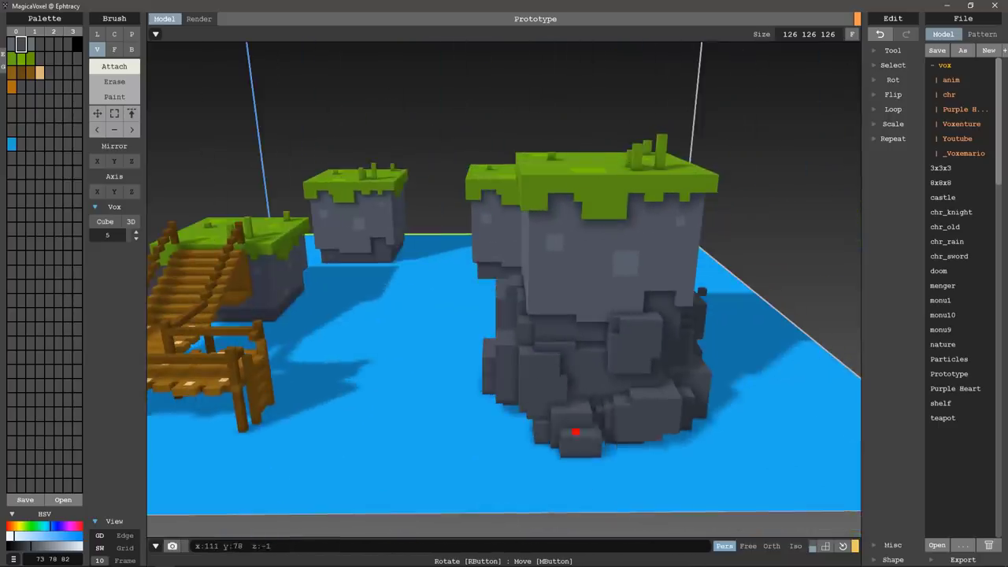
pyautogui.moveTo(656, 507)
pyautogui.mouseDown(button='right')
pyautogui.moveTo(626, 263)
pyautogui.moveTo(709, 299)
pyautogui.moveTo(659, 266)
pyautogui.moveTo(624, 256)
pyautogui.moveTo(576, 299)
pyautogui.moveTo(628, 256)
pyautogui.moveTo(499, 272)
pyautogui.moveTo(567, 264)
pyautogui.moveTo(441, 367)
pyautogui.mouseUp(button='right')
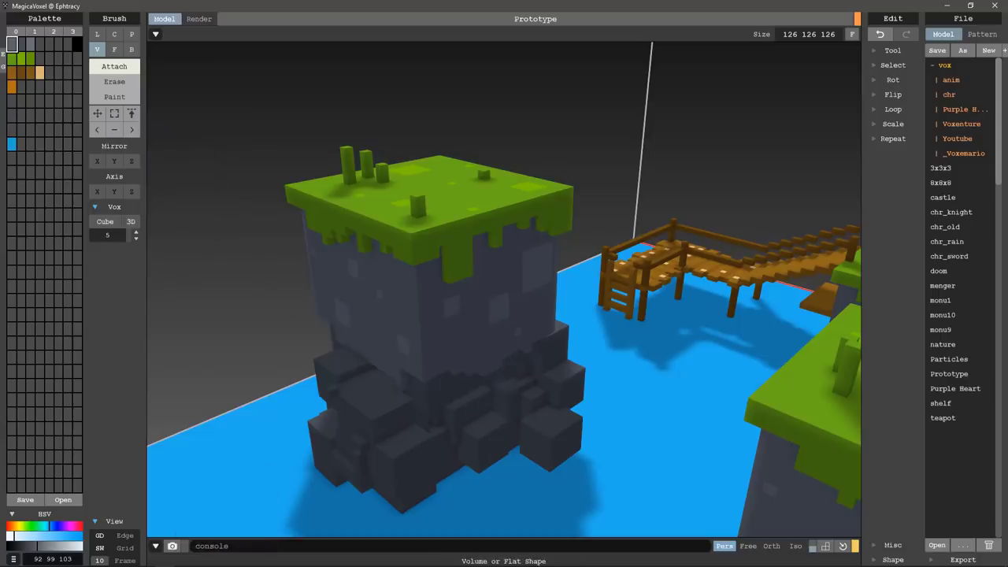
# Orbit and zoom around the stone tower to a near-ground view of its base
pyautogui.moveTo(481, 398)
pyautogui.mouseDown(button='right')
pyautogui.moveTo(591, 344)
pyautogui.moveTo(598, 326)
pyautogui.mouseUp(button='right')
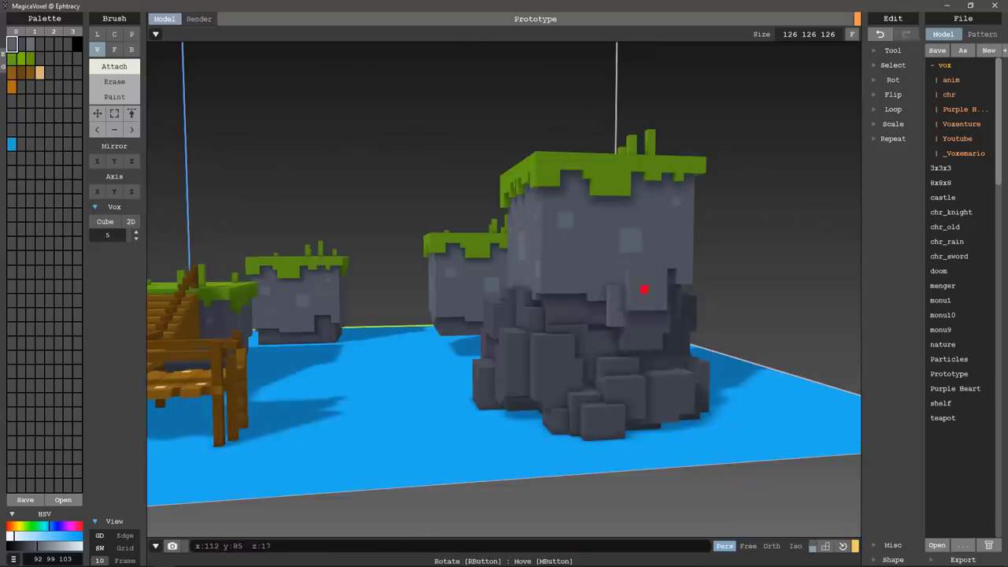
pyautogui.moveTo(607, 273)
pyautogui.mouseDown(button='right')
pyautogui.moveTo(604, 367)
pyautogui.moveTo(540, 322)
pyautogui.moveTo(527, 284)
pyautogui.moveTo(499, 273)
pyautogui.moveTo(496, 364)
pyautogui.moveTo(457, 304)
pyautogui.moveTo(614, 423)
pyautogui.moveTo(515, 286)
pyautogui.moveTo(544, 351)
pyautogui.moveTo(525, 348)
pyautogui.moveTo(441, 436)
pyautogui.mouseUp(button='right')
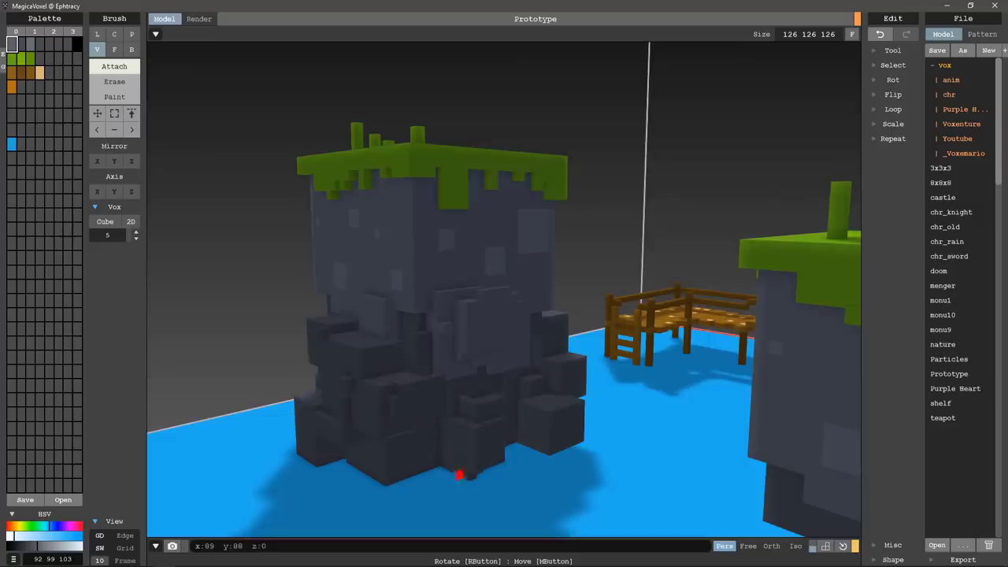
pyautogui.moveTo(460, 475)
pyautogui.mouseDown(button='right')
pyautogui.moveTo(590, 420)
pyautogui.moveTo(582, 309)
pyautogui.mouseUp(button='right')
pyautogui.moveTo(494, 455); pyautogui.dragTo(441, 426, button='right')
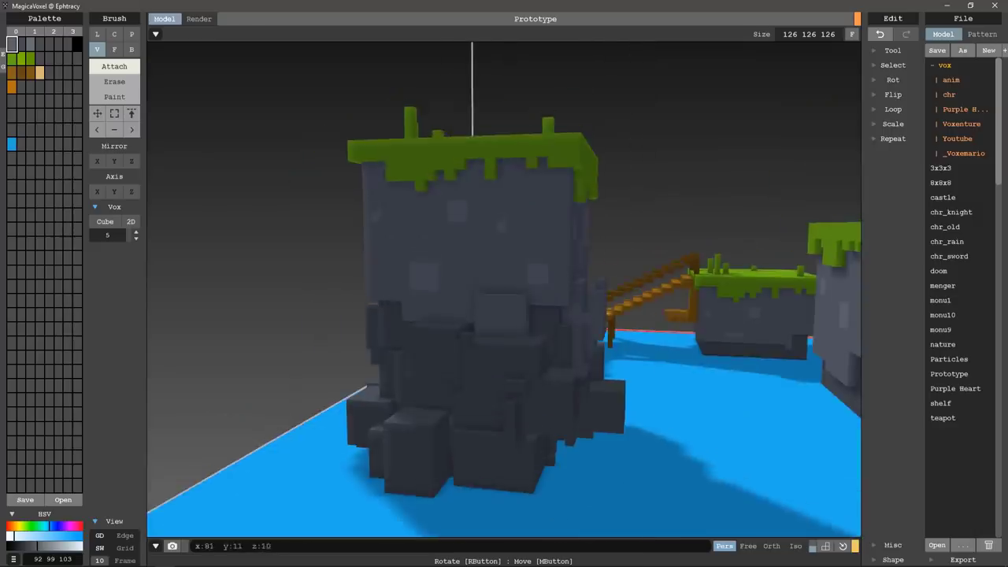
pyautogui.moveTo(677, 322)
pyautogui.mouseDown(button='right')
pyautogui.moveTo(601, 363)
pyautogui.moveTo(441, 181)
pyautogui.mouseUp(button='right')
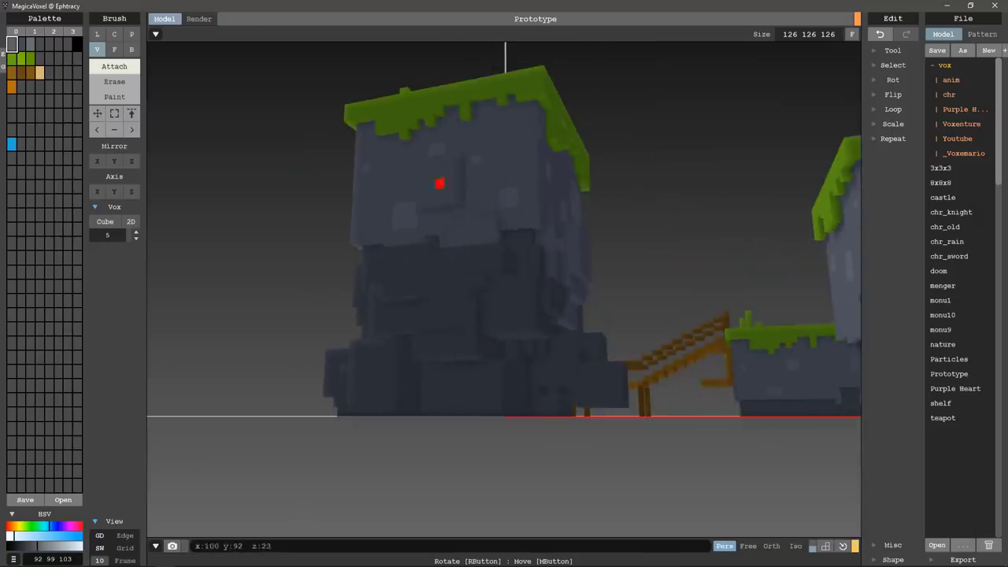
pyautogui.moveTo(452, 260); pyautogui.dragTo(472, 292, button='right')
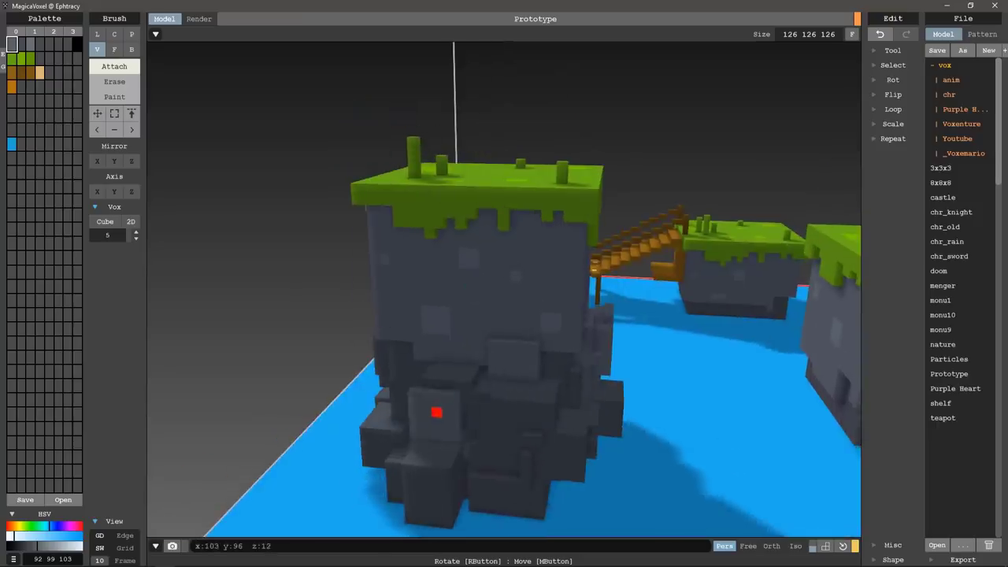
pyautogui.moveTo(517, 415)
pyautogui.mouseDown(button='right')
pyautogui.moveTo(525, 333)
pyautogui.moveTo(322, 349)
pyautogui.moveTo(344, 394)
pyautogui.moveTo(479, 383)
pyautogui.mouseUp(button='right')
pyautogui.scroll(3, 495, 299)
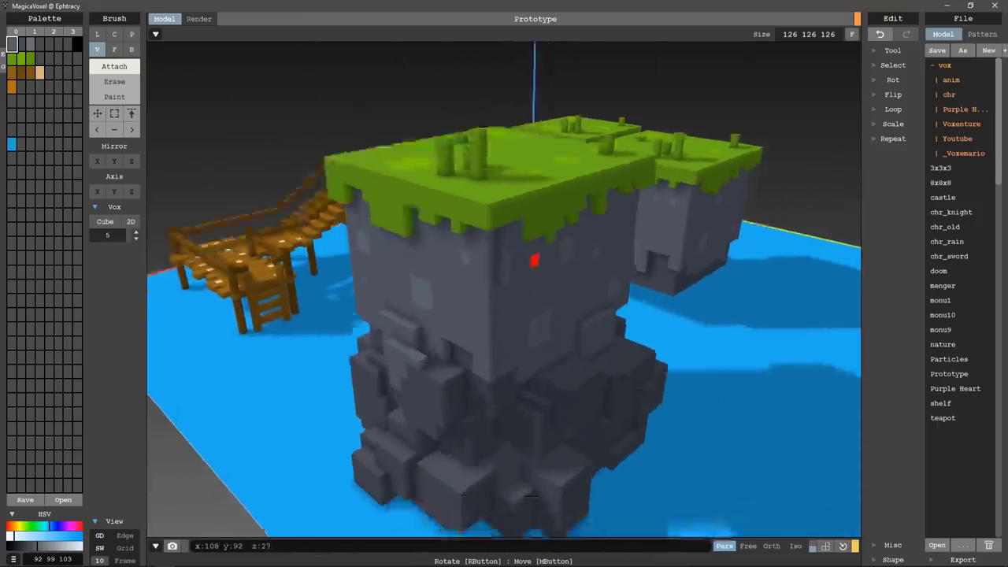
pyautogui.scroll(3, 468, 260)
pyautogui.moveTo(507, 250)
pyautogui.mouseDown(button='right')
pyautogui.moveTo(449, 236)
pyautogui.moveTo(491, 281)
pyautogui.moveTo(531, 364)
pyautogui.moveTo(423, 321)
pyautogui.moveTo(396, 342)
pyautogui.mouseUp(button='right')
# Pick dark grey (73 78 82), switch the brush to 3D, and attach stone blocks around the pillar base
pyautogui.rightClick(395, 345)
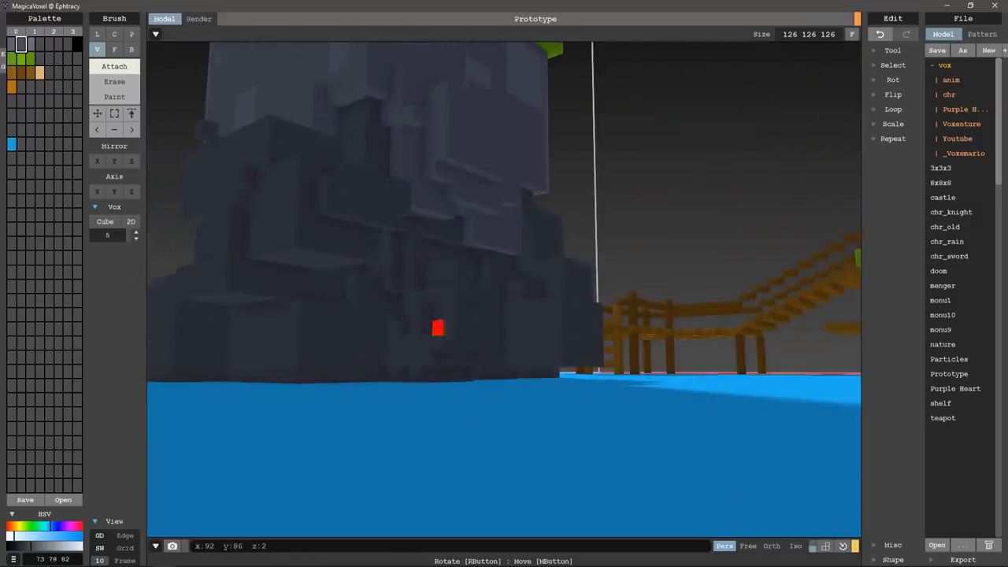
pyautogui.hotkey('ctrl', 'z')
pyautogui.click(131, 221)
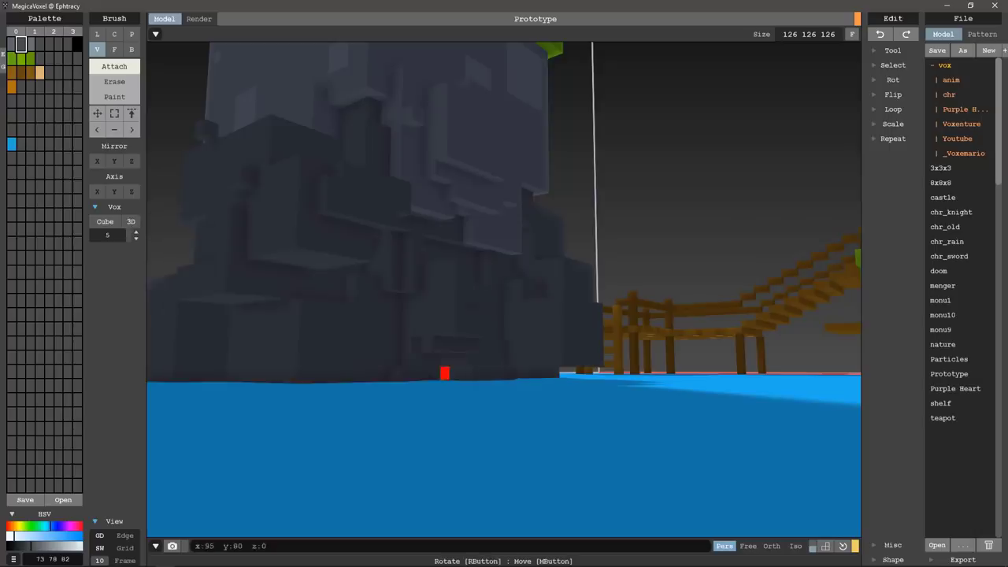
pyautogui.moveTo(642, 272); pyautogui.dragTo(648, 349, button='right')
pyautogui.moveTo(648, 348)
pyautogui.mouseDown()
pyautogui.moveTo(705, 349)
pyautogui.moveTo(747, 367)
pyautogui.moveTo(737, 356)
pyautogui.moveTo(799, 293)
pyautogui.moveTo(669, 304)
pyautogui.mouseUp()
pyautogui.hotkey('ctrl', 'z')
pyautogui.hotkey('ctrl', 'z')
pyautogui.moveTo(670, 304); pyautogui.dragTo(450, 258, button='right')
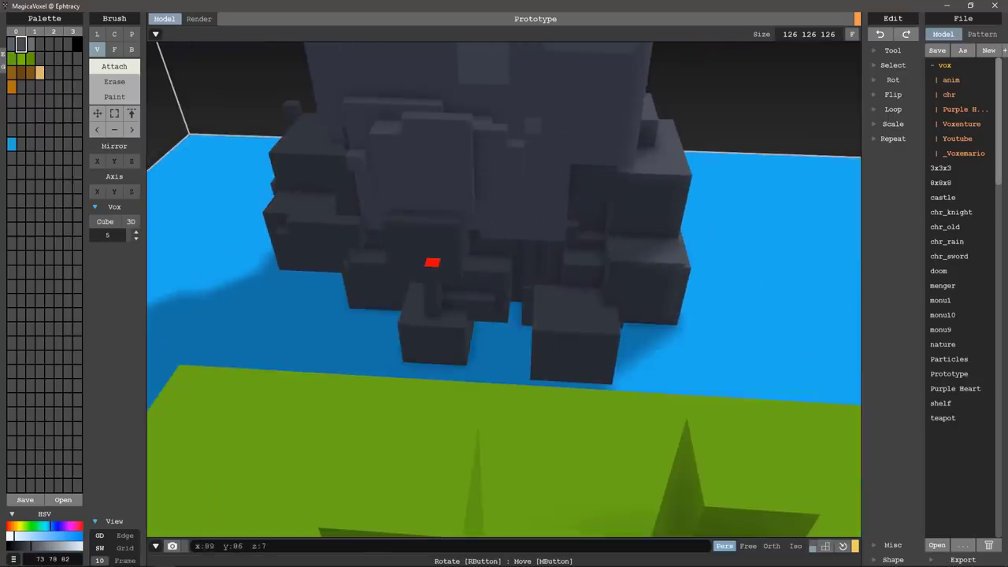
pyautogui.moveTo(432, 263)
pyautogui.mouseDown(button='right')
pyautogui.moveTo(568, 262)
pyautogui.moveTo(494, 404)
pyautogui.moveTo(690, 309)
pyautogui.moveTo(491, 375)
pyautogui.moveTo(497, 327)
pyautogui.mouseUp(button='right')
# Rect-select the flat grass slab on the water and move it under the top rock block
pyautogui.click(114, 113)
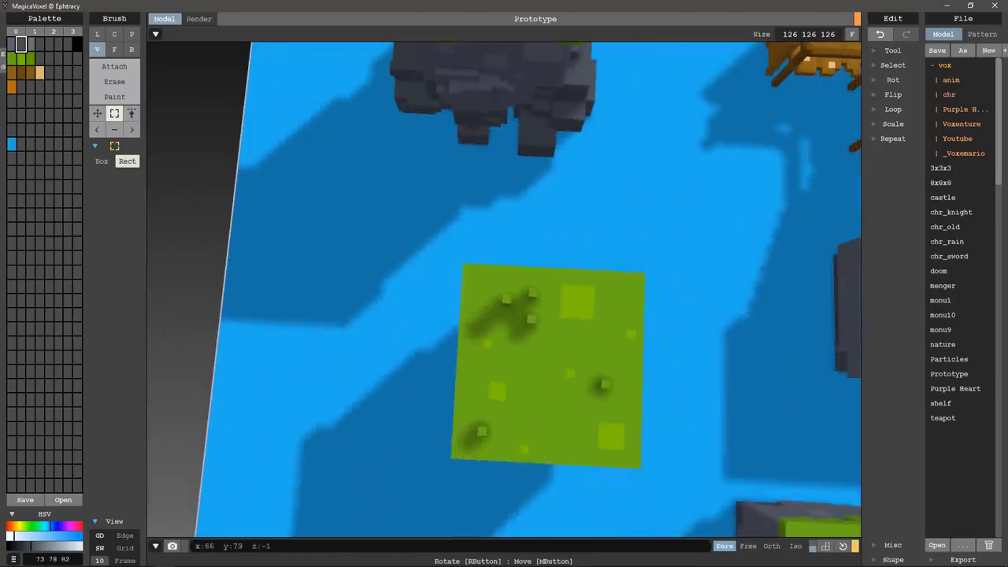
pyautogui.moveTo(407, 246); pyautogui.dragTo(664, 457)
pyautogui.moveTo(664, 458)
pyautogui.mouseDown(button='right')
pyautogui.moveTo(630, 520)
pyautogui.moveTo(630, 543)
pyautogui.mouseUp(button='right')
pyautogui.moveTo(564, 260)
pyautogui.mouseDown()
pyautogui.moveTo(564, 347)
pyautogui.moveTo(501, 370)
pyautogui.mouseUp()
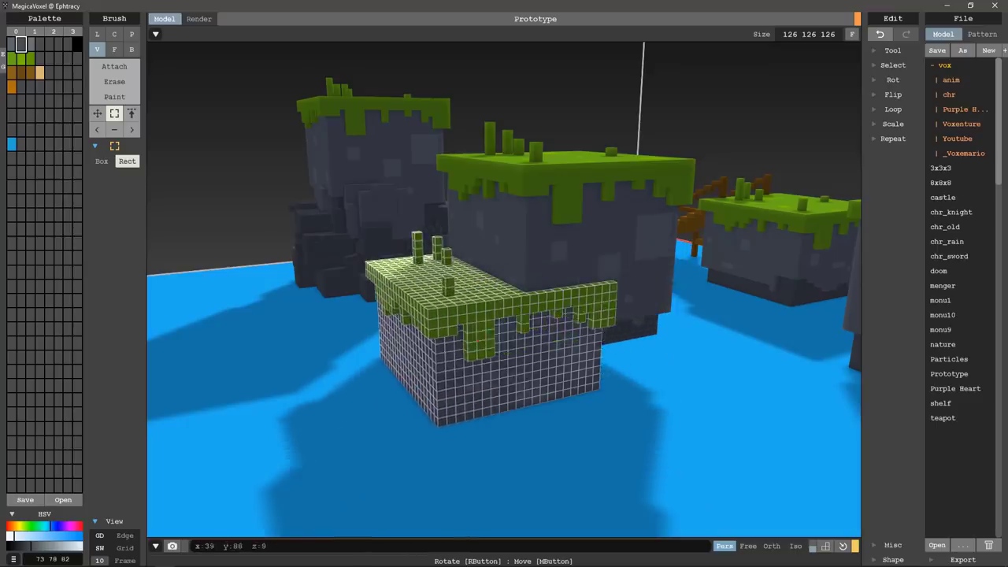
pyautogui.moveTo(498, 333)
pyautogui.mouseDown(button='right')
pyautogui.moveTo(457, 260)
pyautogui.moveTo(481, 264)
pyautogui.moveTo(552, 315)
pyautogui.mouseUp(button='right')
pyautogui.moveTo(599, 370); pyautogui.dragTo(641, 415)
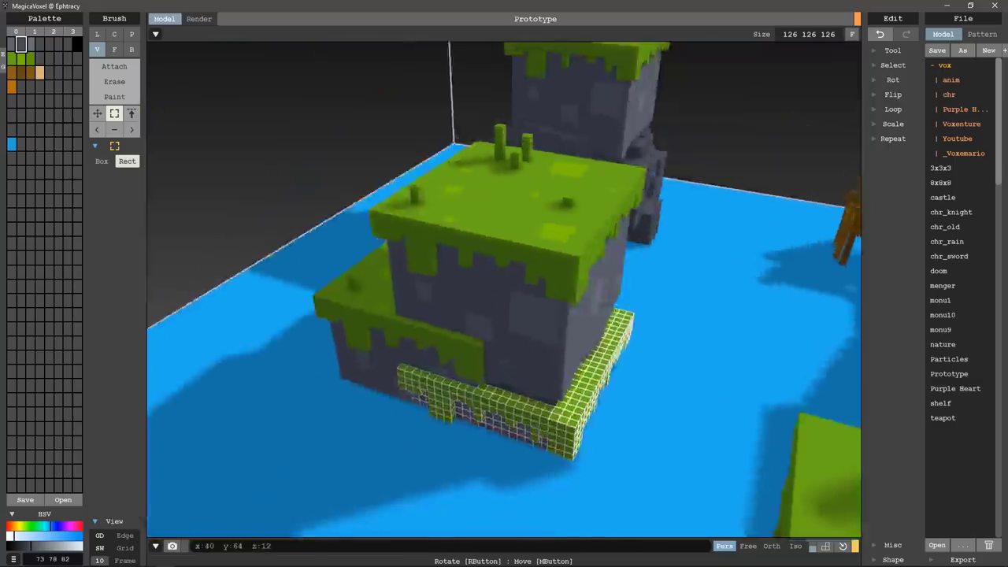
# Slide the slab out from under the block as a ledge and delete the stray floating voxel chunk
pyautogui.moveTo(641, 415); pyautogui.dragTo(567, 393, button='right')
pyautogui.moveTo(441, 413); pyautogui.dragTo(354, 435)
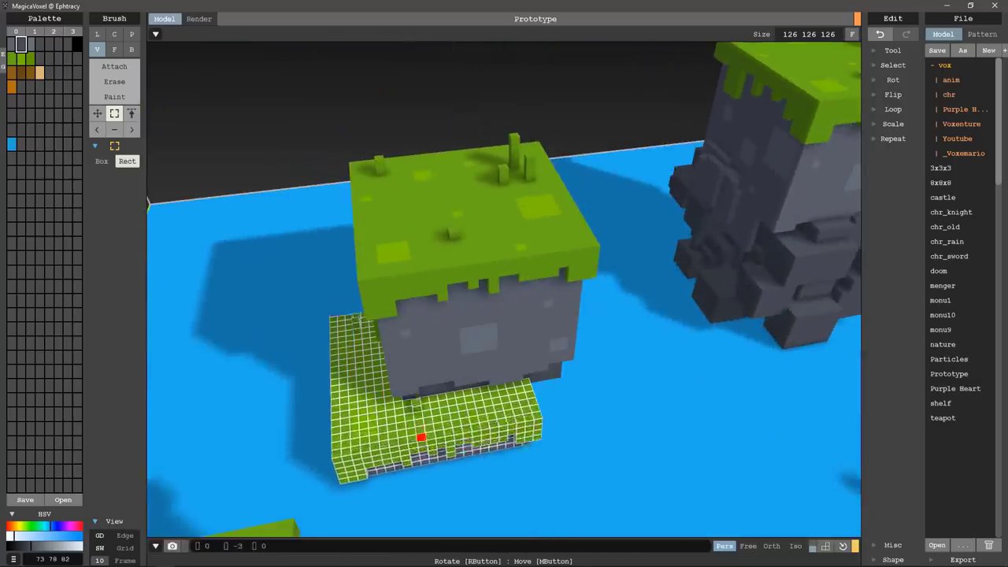
pyautogui.moveTo(353, 435)
pyautogui.mouseDown(button='right')
pyautogui.moveTo(331, 425)
pyautogui.moveTo(441, 409)
pyautogui.moveTo(504, 378)
pyautogui.moveTo(488, 370)
pyautogui.moveTo(473, 378)
pyautogui.moveTo(536, 362)
pyautogui.moveTo(598, 378)
pyautogui.moveTo(536, 315)
pyautogui.moveTo(504, 347)
pyautogui.mouseUp(button='right')
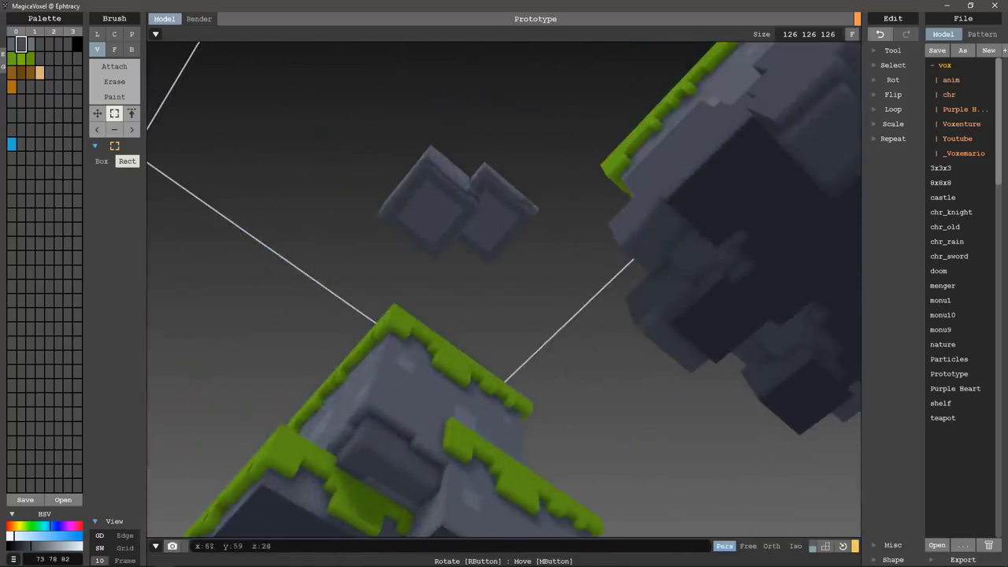
pyautogui.moveTo(331, 85); pyautogui.dragTo(560, 282)
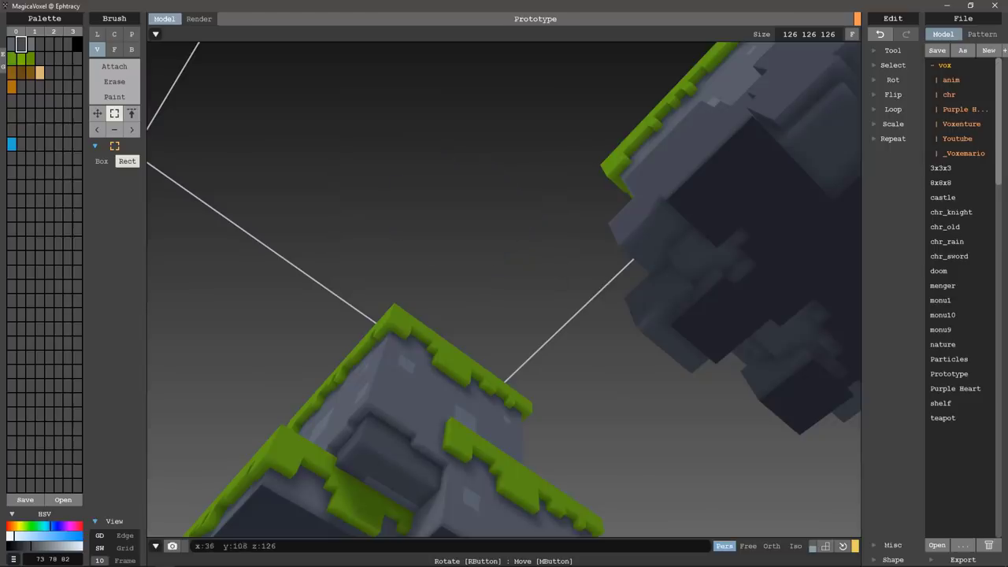
pyautogui.moveTo(504, 346); pyautogui.dragTo(465, 410, button='right')
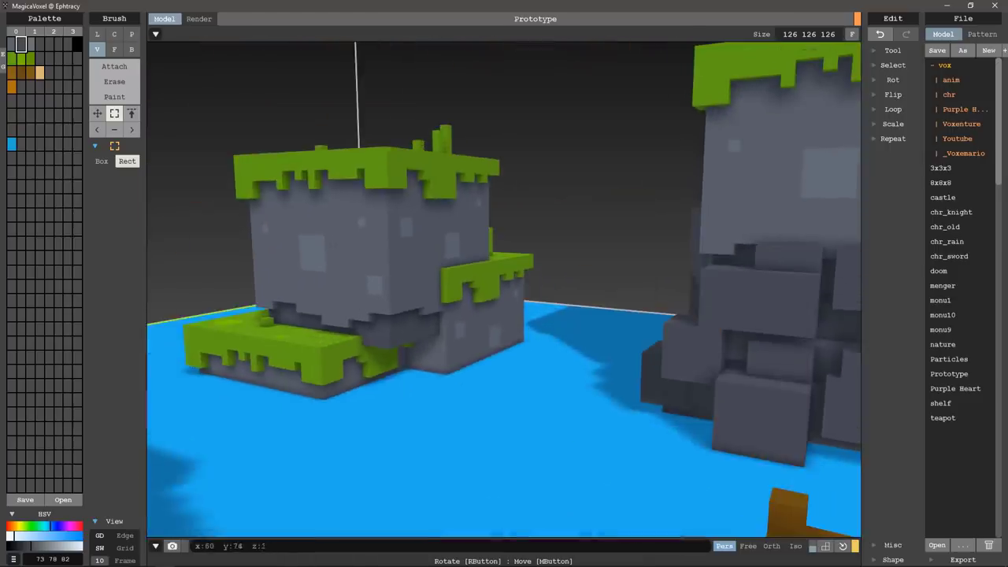
# Switch to Paint and paint dark grey voxels along the front of the island's base
pyautogui.click(114, 96)
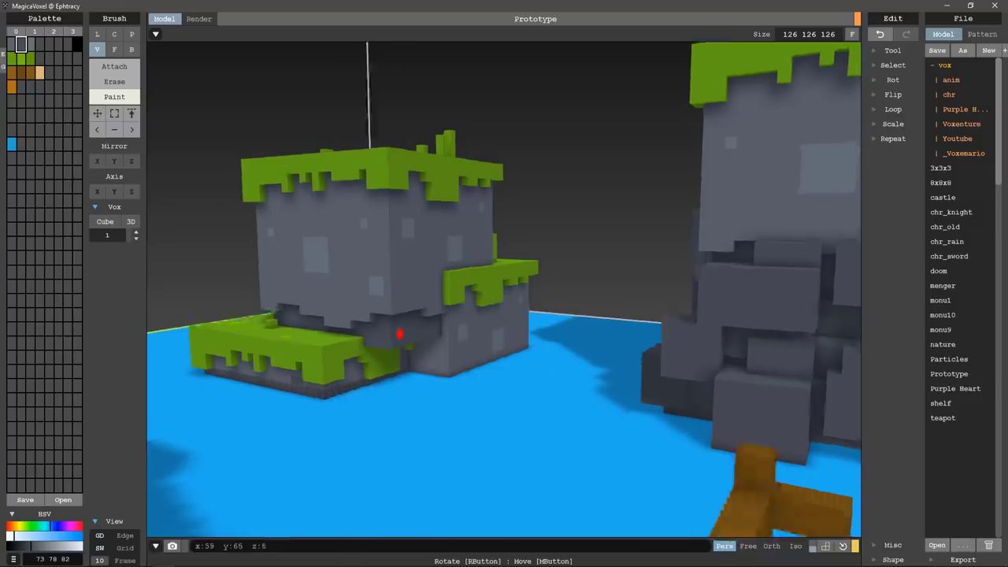
pyautogui.moveTo(353, 384); pyautogui.dragTo(404, 369, button='right')
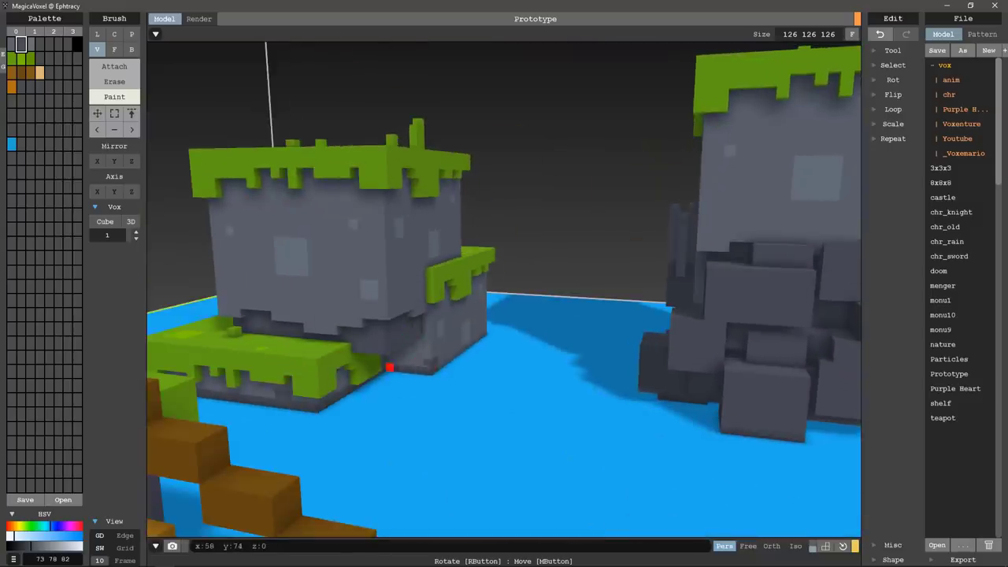
pyautogui.moveTo(454, 346); pyautogui.dragTo(438, 350, button='right')
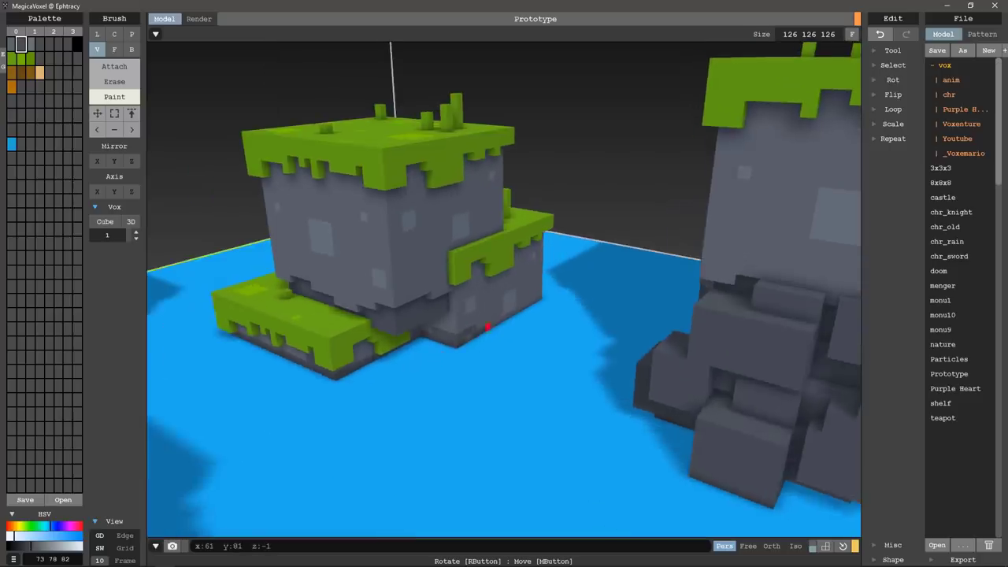
pyautogui.moveTo(487, 327); pyautogui.dragTo(363, 313, button='right')
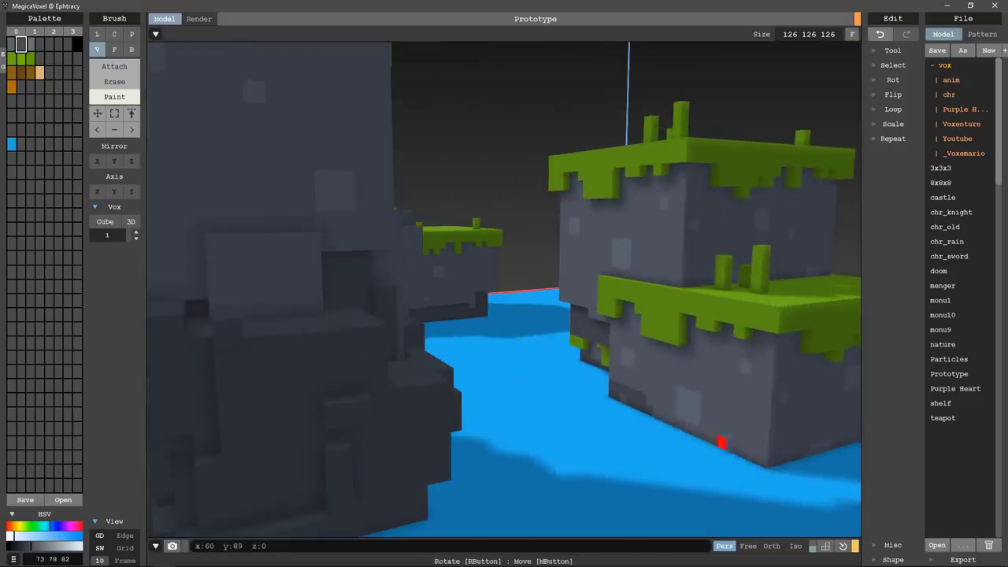
pyautogui.moveTo(707, 445); pyautogui.dragTo(572, 409, button='right')
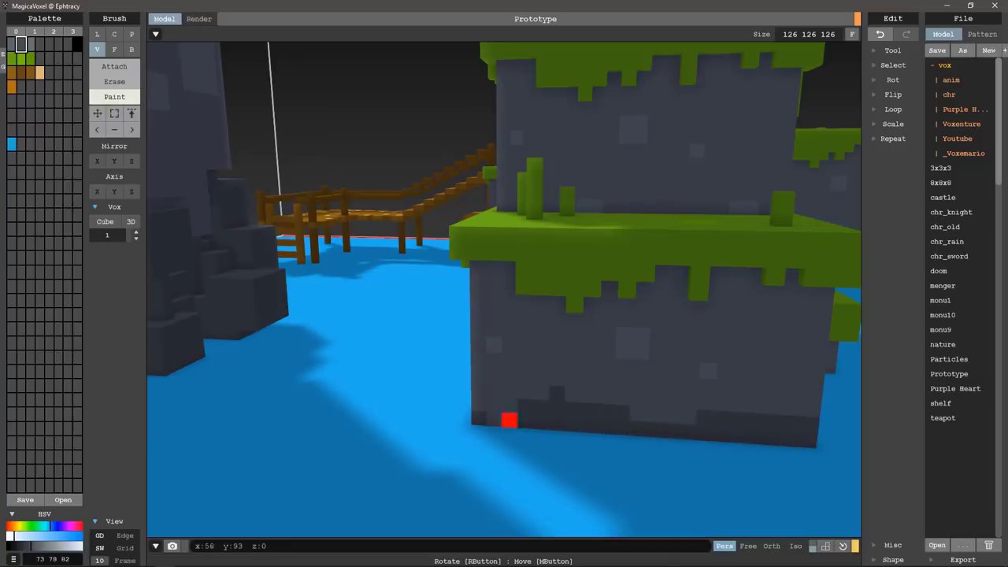
pyautogui.moveTo(509, 420); pyautogui.dragTo(661, 402, button='right')
pyautogui.moveTo(337, 410); pyautogui.dragTo(504, 386)
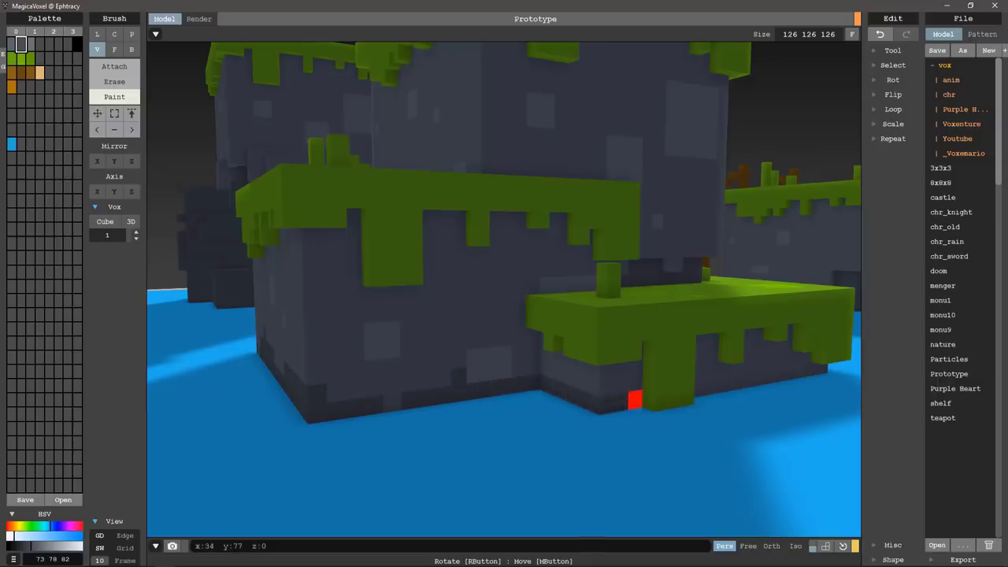
# Paint the island's side bottom row darker grey, then zoom out and orbit around the whole scene
pyautogui.moveTo(722, 384); pyautogui.dragTo(556, 372, button='right')
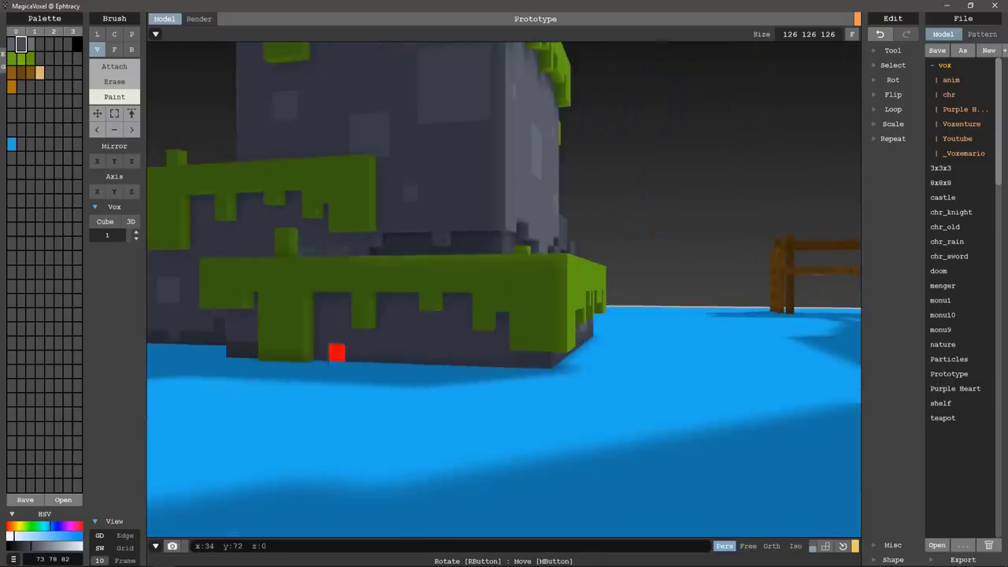
pyautogui.moveTo(337, 352)
pyautogui.mouseDown()
pyautogui.moveTo(504, 353)
pyautogui.moveTo(401, 354)
pyautogui.mouseUp()
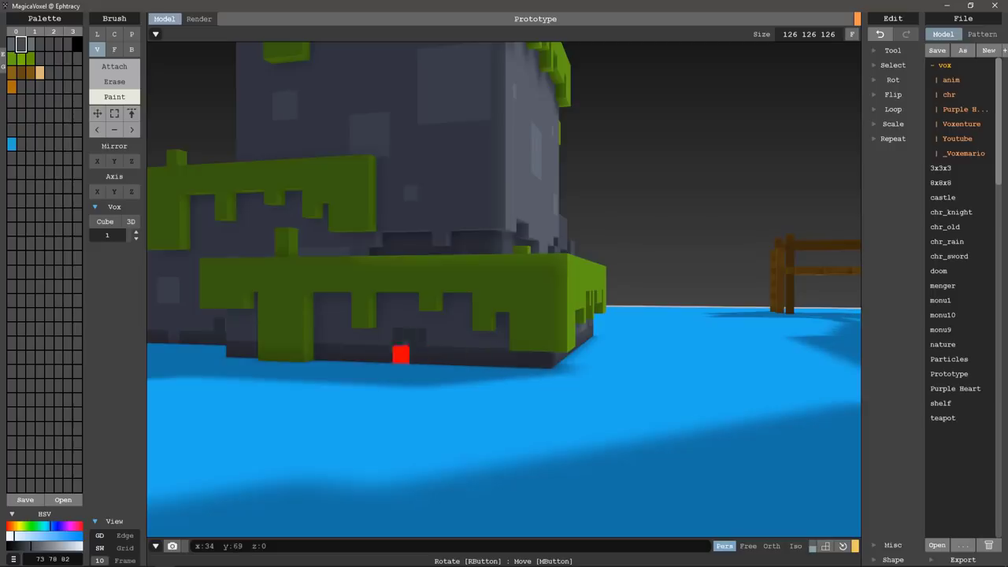
pyautogui.moveTo(401, 354)
pyautogui.mouseDown(button='right')
pyautogui.moveTo(567, 344)
pyautogui.moveTo(517, 416)
pyautogui.moveTo(611, 382)
pyautogui.moveTo(490, 383)
pyautogui.mouseUp(button='right')
pyautogui.scroll(-5, 475, 367)
pyautogui.moveTo(441, 354)
pyautogui.mouseDown(button='right')
pyautogui.moveTo(433, 349)
pyautogui.moveTo(457, 250)
pyautogui.moveTo(728, 249)
pyautogui.moveTo(517, 318)
pyautogui.moveTo(489, 276)
pyautogui.mouseUp(button='right')
pyautogui.scroll(-3, 433, 349)
pyautogui.moveTo(670, 276)
pyautogui.mouseDown(button='right')
pyautogui.moveTo(502, 259)
pyautogui.moveTo(561, 306)
pyautogui.moveTo(620, 249)
pyautogui.moveTo(732, 272)
pyautogui.mouseUp(button='right')
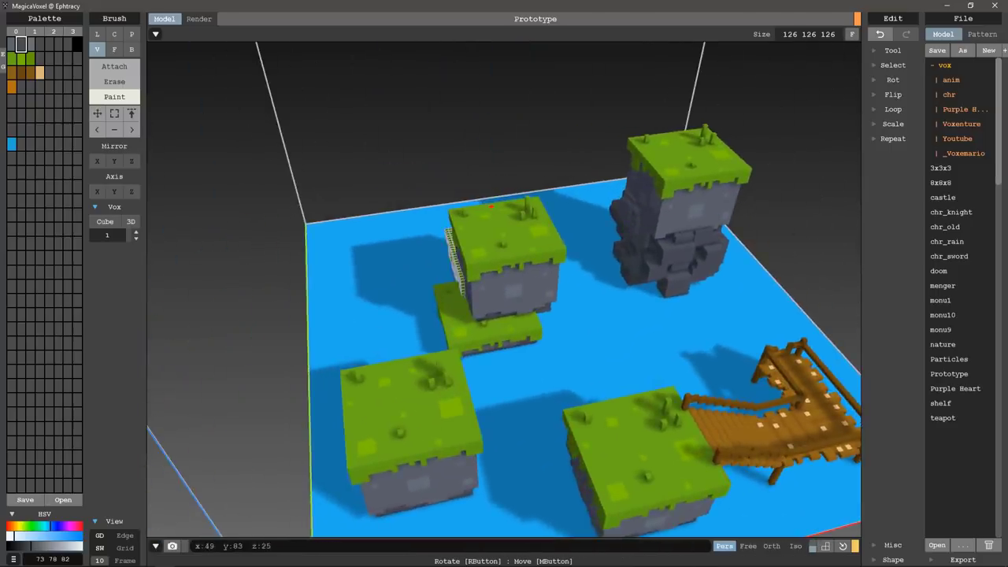
# Move the small island model to the platform's left edge
pyautogui.moveTo(456, 260); pyautogui.dragTo(338, 225)
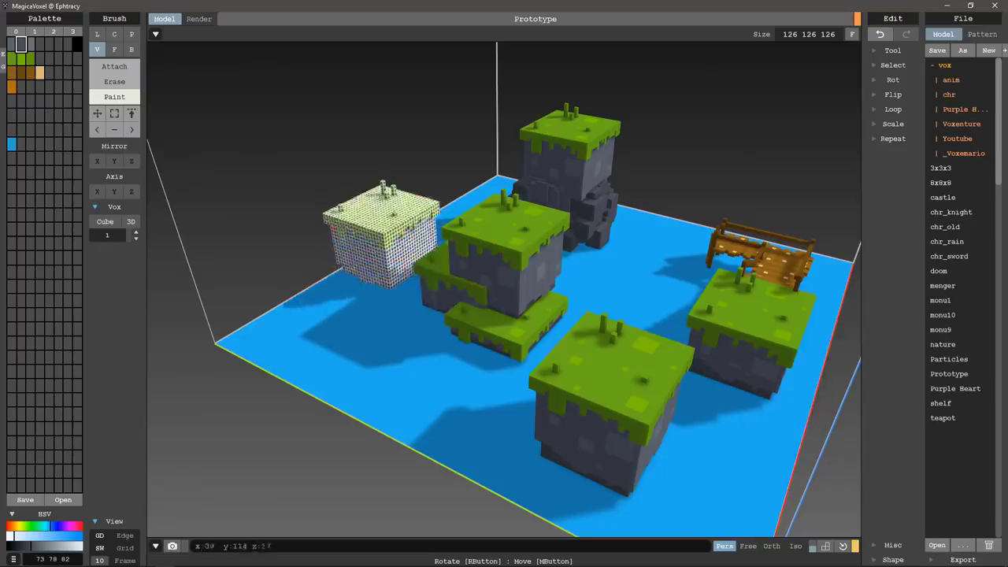
pyautogui.moveTo(339, 225); pyautogui.dragTo(370, 260, button='right')
pyautogui.click(114, 113)
pyautogui.moveTo(473, 300)
pyautogui.mouseDown(button='right')
pyautogui.moveTo(536, 221)
pyautogui.moveTo(535, 300)
pyautogui.moveTo(504, 315)
pyautogui.moveTo(504, 355)
pyautogui.mouseUp(button='right')
pyautogui.scroll(3, 504, 315)
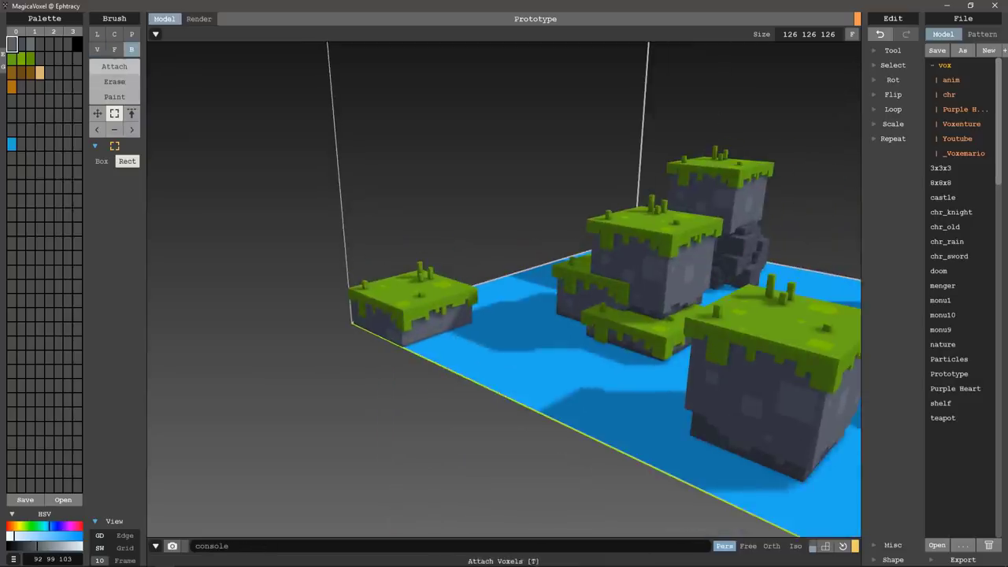
# Attach a curved grey rock stroke around the island top, undoing a trial green layer
pyautogui.click(97, 48)
pyautogui.click(114, 66)
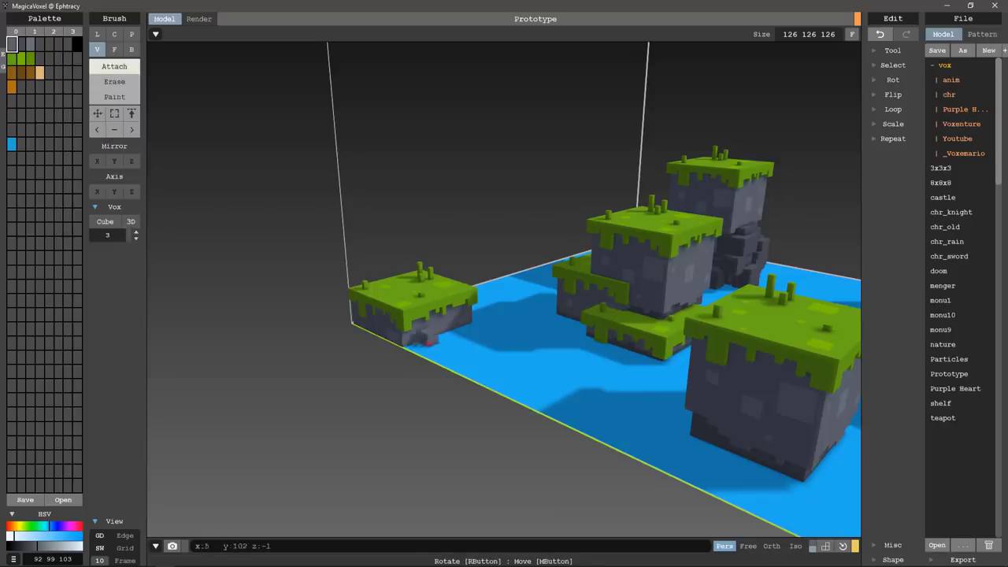
pyautogui.moveTo(488, 281); pyautogui.dragTo(411, 266, button='right')
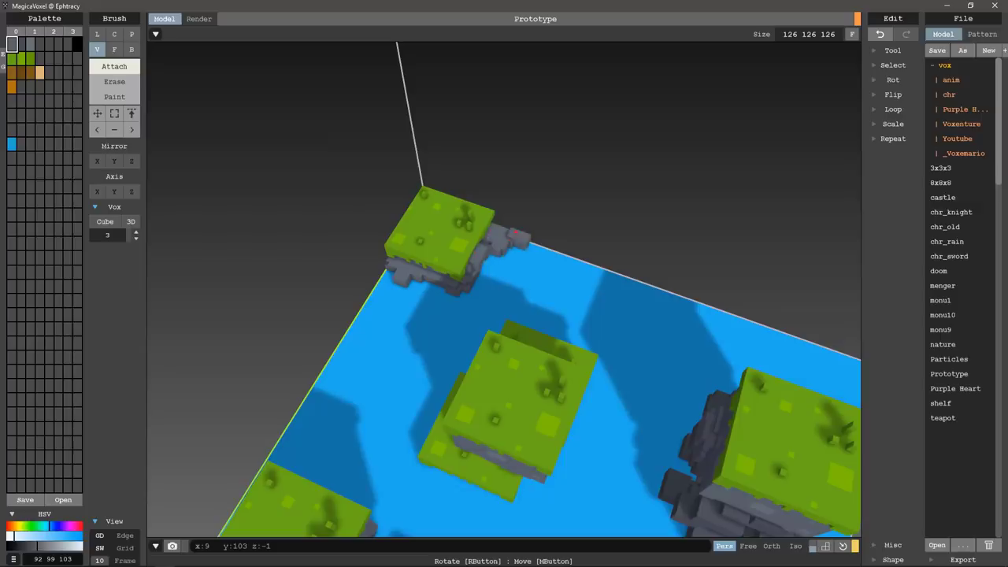
pyautogui.moveTo(479, 240); pyautogui.dragTo(391, 265)
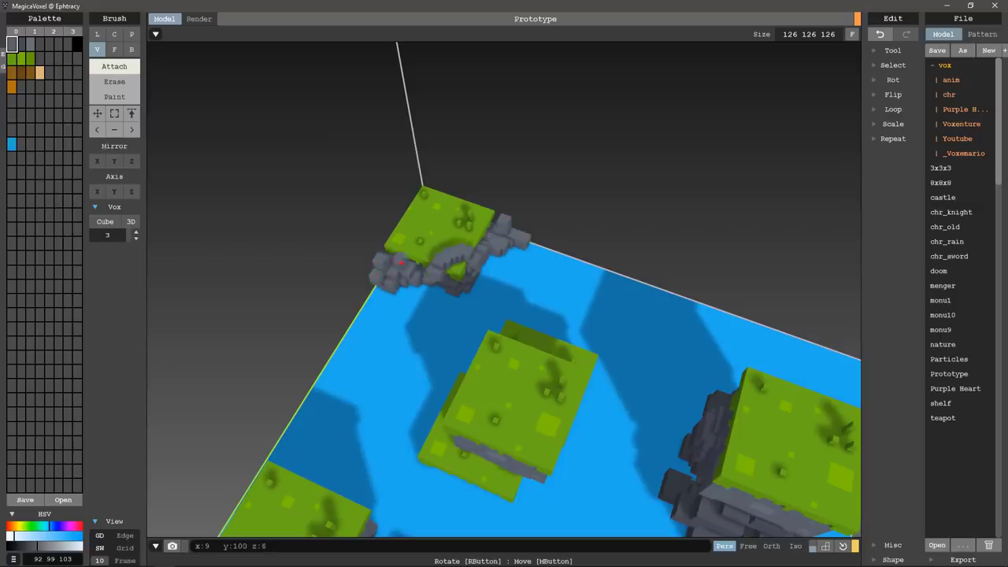
pyautogui.moveTo(400, 262)
pyautogui.mouseDown(button='right')
pyautogui.moveTo(507, 218)
pyautogui.moveTo(512, 241)
pyautogui.mouseUp(button='right')
pyautogui.keyDown('alt'); pyautogui.click(417, 289); pyautogui.keyUp('alt')
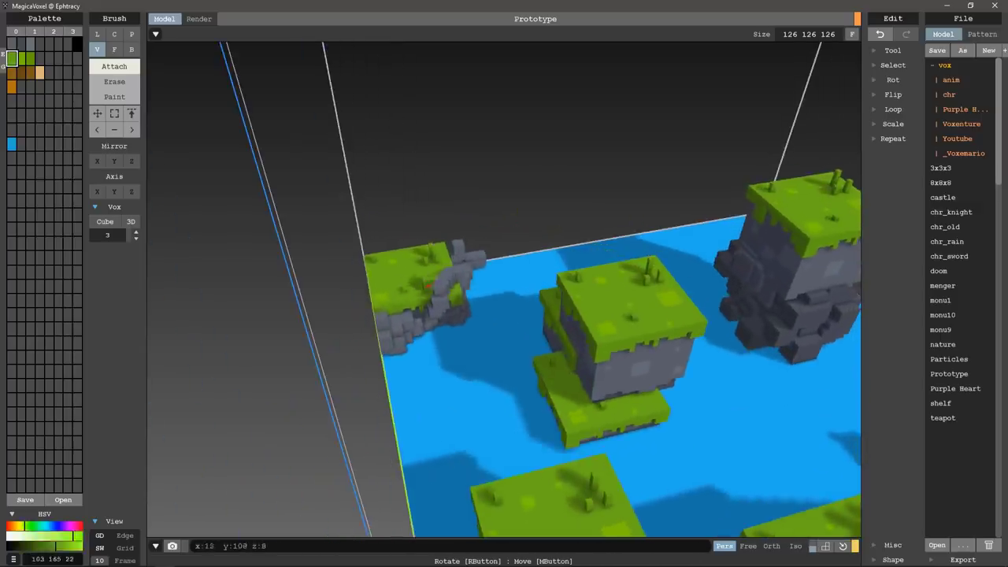
pyautogui.moveTo(425, 285); pyautogui.dragTo(449, 277)
pyautogui.hotkey('ctrl', 'z')
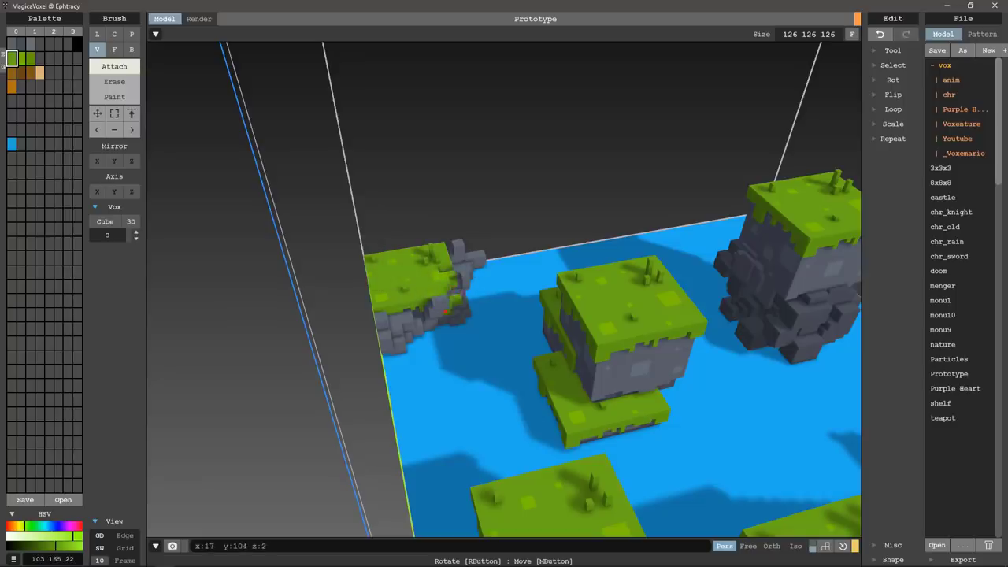
pyautogui.moveTo(504, 291); pyautogui.dragTo(378, 283, button='right')
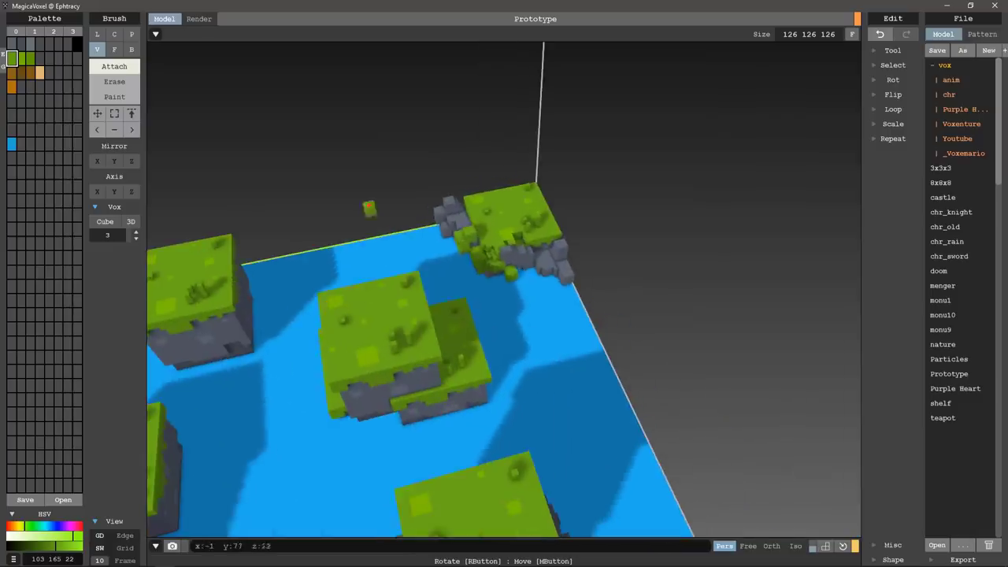
pyautogui.hotkey('ctrl', 'z')
# Attach a green box ledge onto the island's edge with the box brush
pyautogui.press('b')
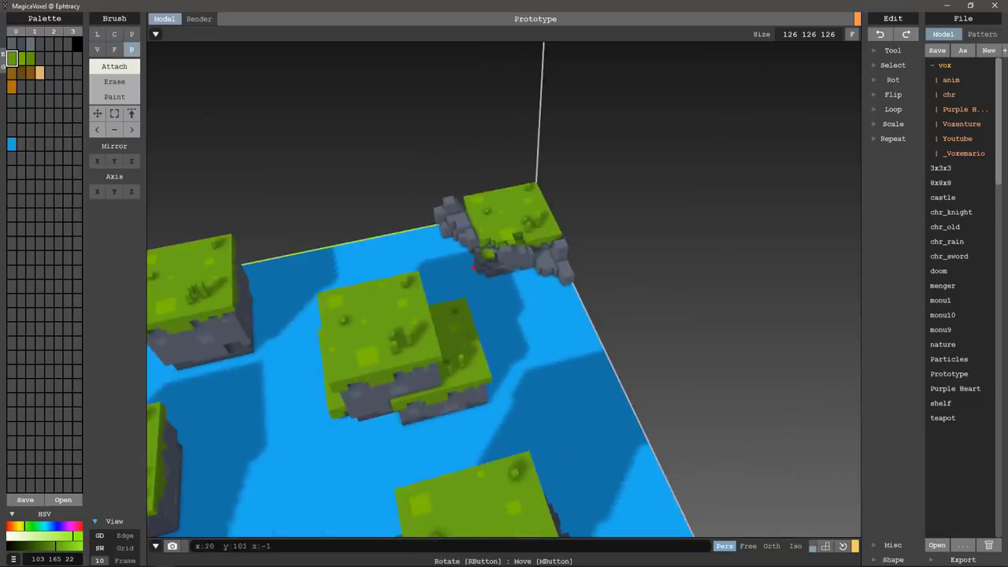
pyautogui.moveTo(498, 252); pyautogui.dragTo(514, 252)
pyautogui.scroll(3, 504, 291)
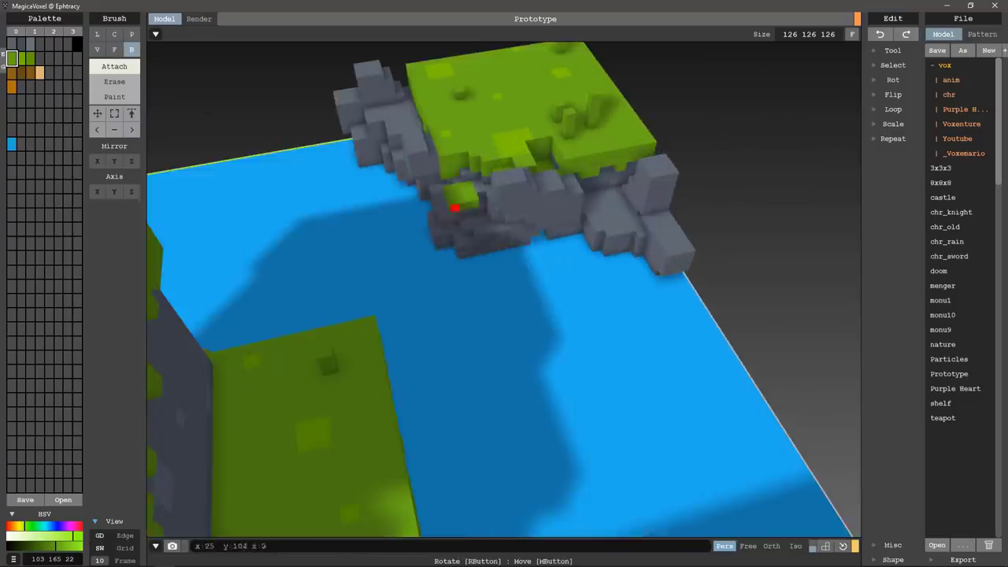
pyautogui.moveTo(504, 315); pyautogui.dragTo(519, 237, button='right')
pyautogui.moveTo(636, 259)
pyautogui.mouseDown(button='right')
pyautogui.moveTo(657, 304)
pyautogui.moveTo(393, 304)
pyautogui.moveTo(520, 281)
pyautogui.mouseUp(button='right')
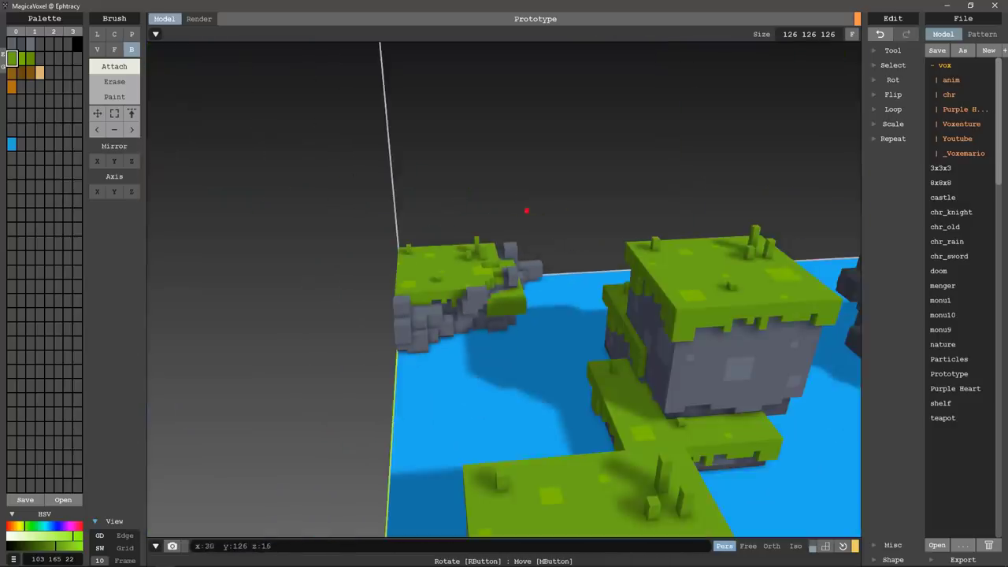
pyautogui.moveTo(526, 210)
pyautogui.mouseDown(button='right')
pyautogui.moveTo(504, 224)
pyautogui.moveTo(519, 231)
pyautogui.mouseUp(button='right')
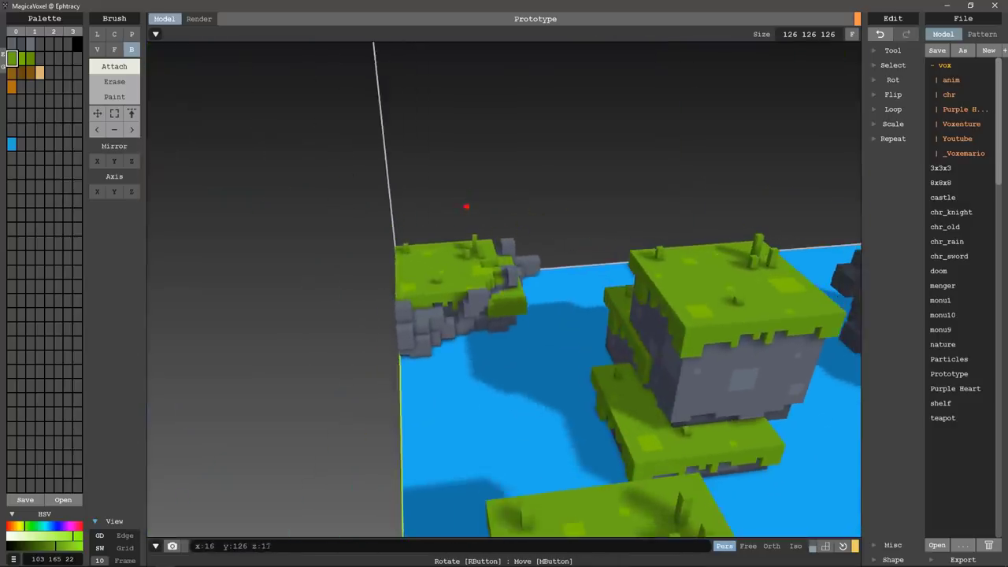
# Return to the single-voxel brush and orbit and zoom to review the rock outcrop and ledge
pyautogui.press('v')
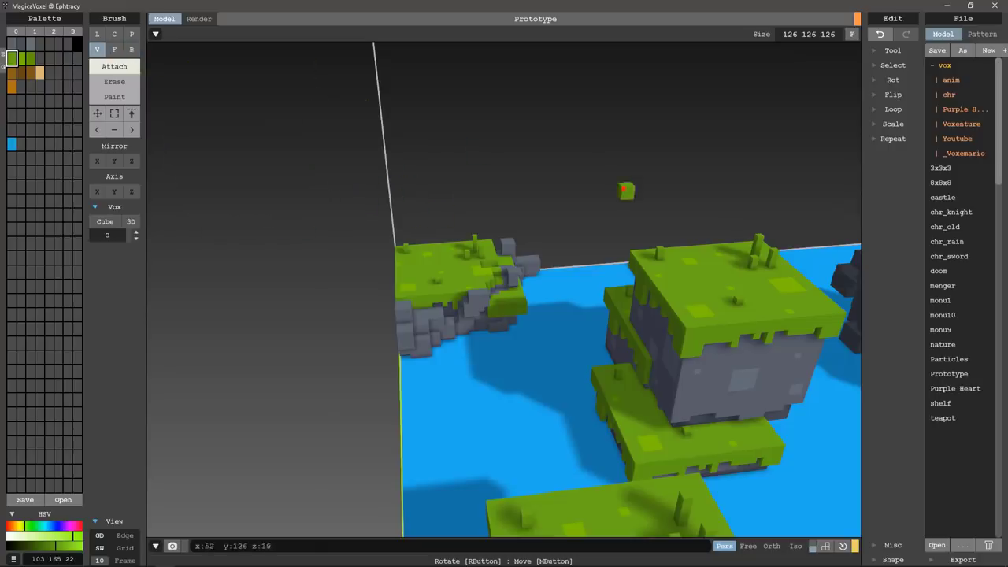
pyautogui.moveTo(623, 190)
pyautogui.mouseDown(button='right')
pyautogui.moveTo(693, 216)
pyautogui.moveTo(545, 207)
pyautogui.mouseUp(button='right')
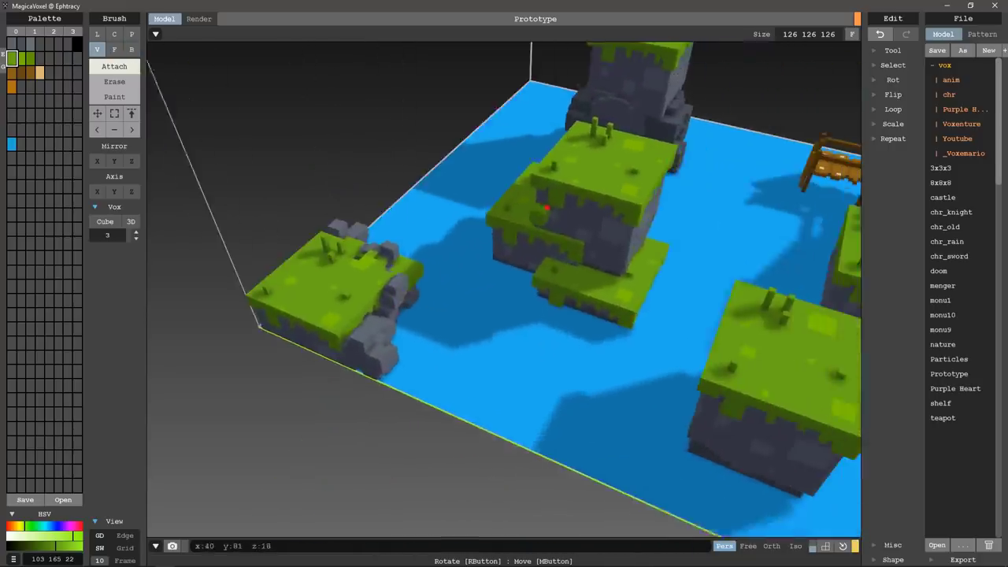
pyautogui.scroll(-5, 545, 207)
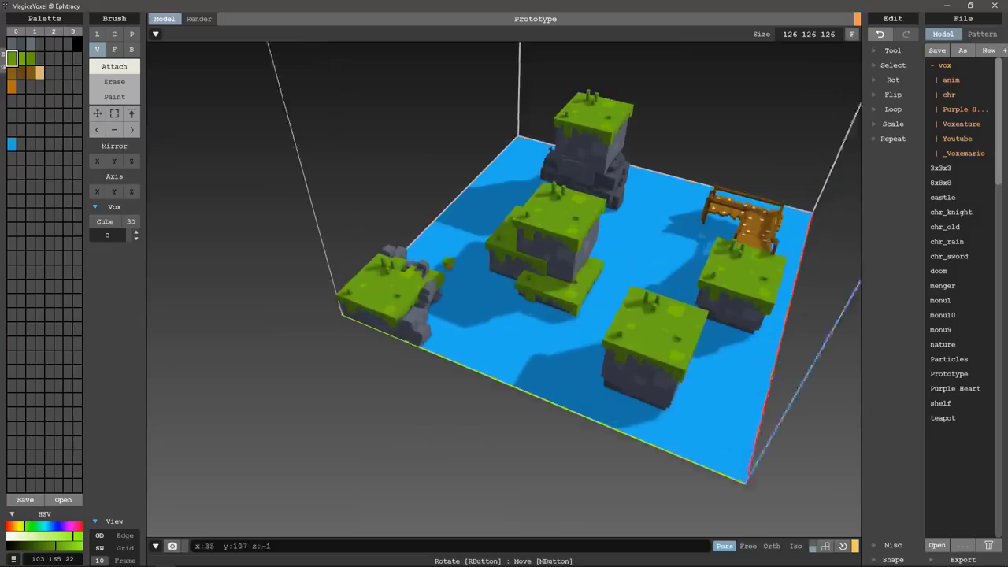
pyautogui.scroll(2, 448, 263)
pyautogui.moveTo(542, 203)
pyautogui.mouseDown(button='right')
pyautogui.moveTo(533, 187)
pyautogui.moveTo(578, 181)
pyautogui.moveTo(420, 223)
pyautogui.mouseUp(button='right')
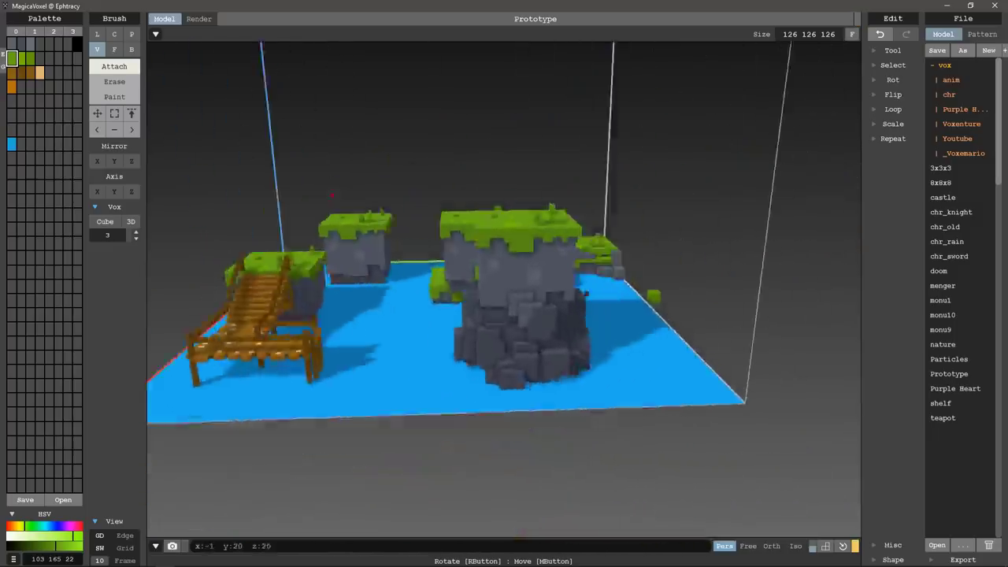
pyautogui.scroll(1, 419, 224)
pyautogui.scroll(2, 378, 213)
pyautogui.scroll(2, 331, 200)
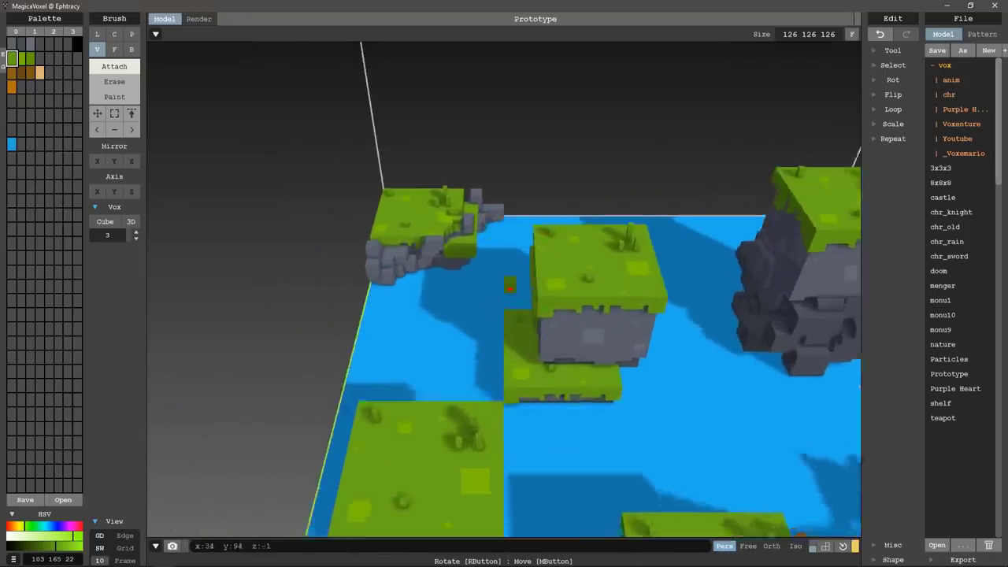
pyautogui.scroll(2, 280, 189)
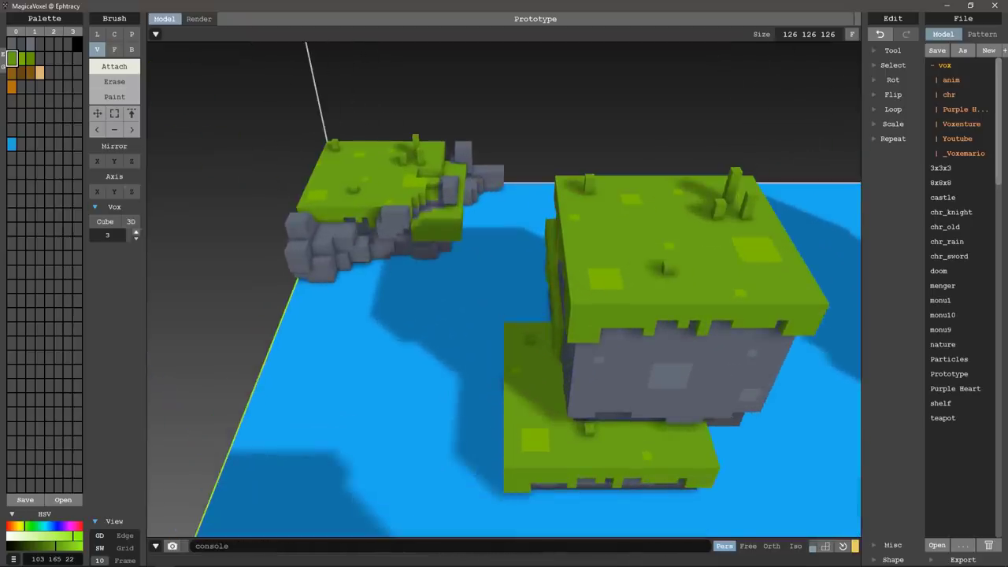
# Extrude an orange-brown trunk column up from the left island's grass with a 2D brush
pyautogui.click(131, 221)
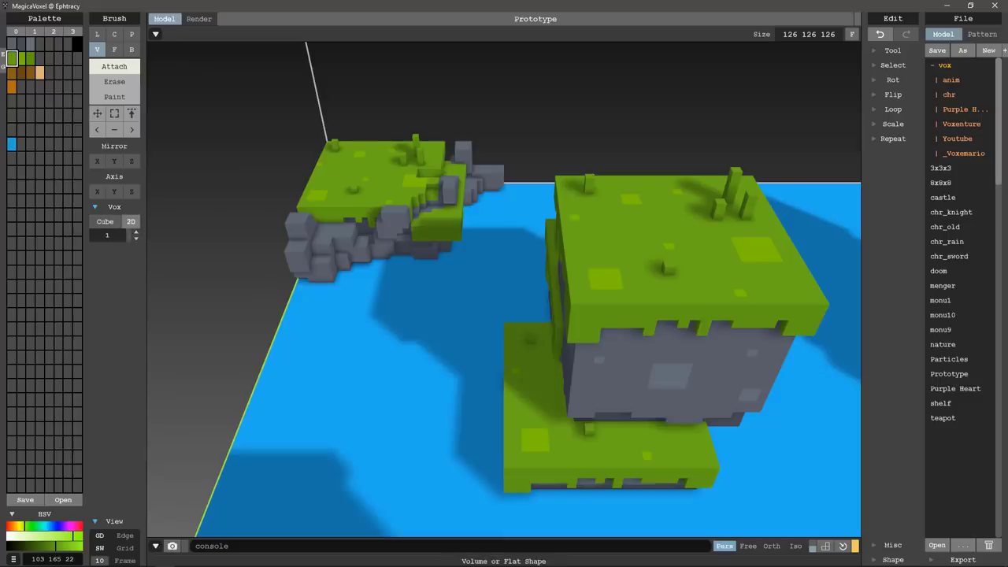
pyautogui.moveTo(315, 197)
pyautogui.mouseDown(button='right')
pyautogui.moveTo(360, 213)
pyautogui.moveTo(405, 257)
pyautogui.moveTo(470, 257)
pyautogui.mouseUp(button='right')
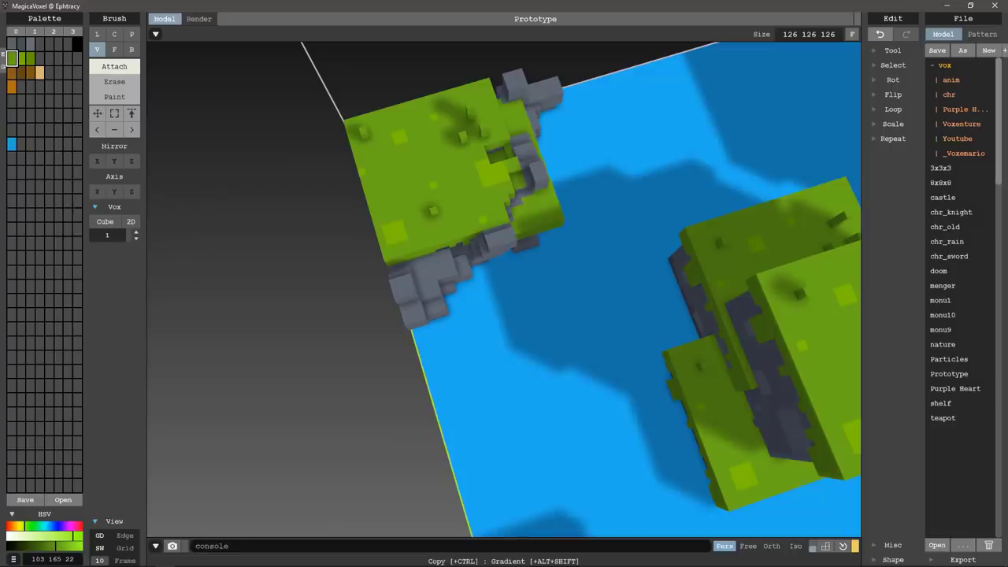
pyautogui.click(11, 87)
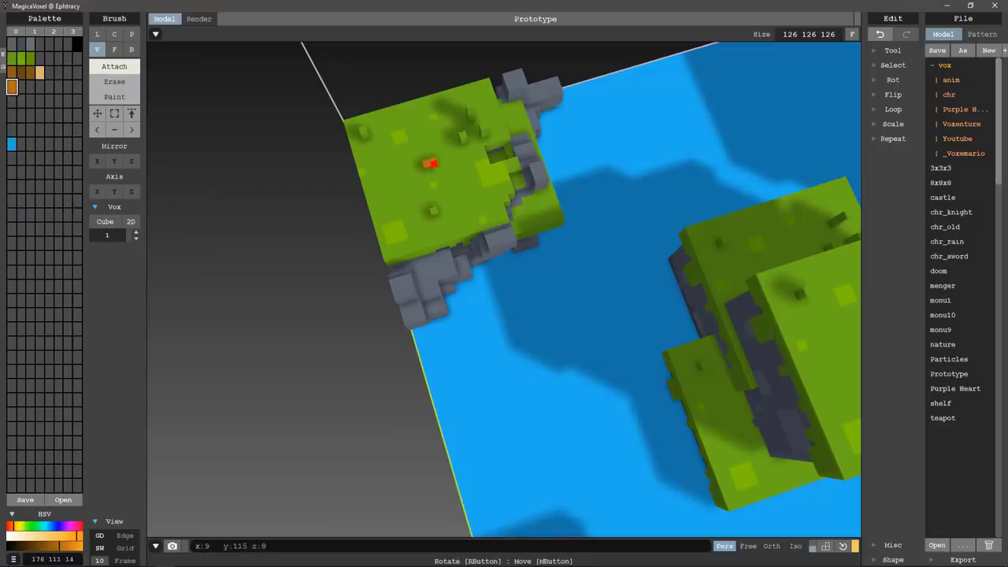
pyautogui.moveTo(448, 161)
pyautogui.mouseDown(button='right')
pyautogui.moveTo(493, 102)
pyautogui.moveTo(438, 152)
pyautogui.mouseUp(button='right')
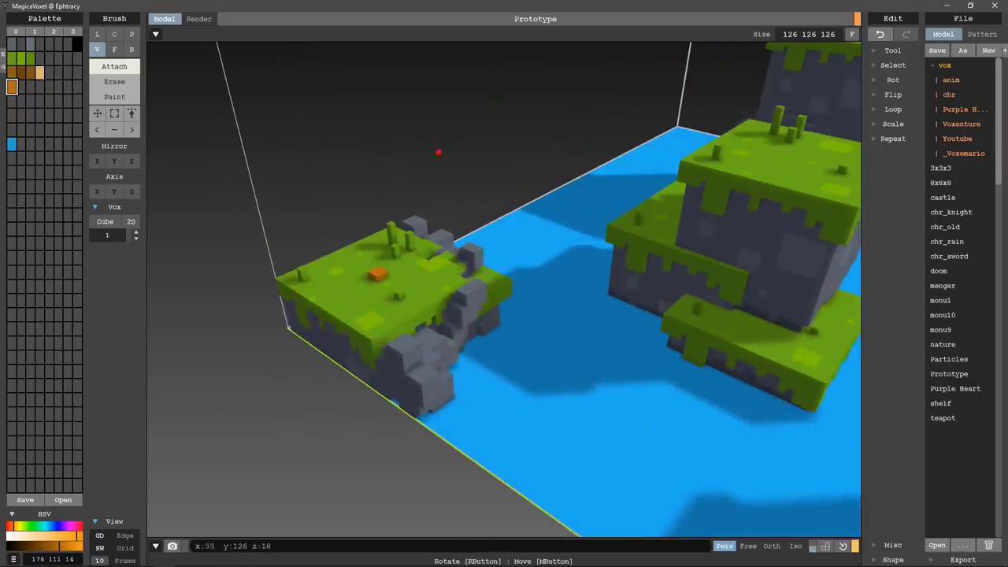
pyautogui.click(114, 49)
pyautogui.moveTo(378, 271); pyautogui.dragTo(353, 63)
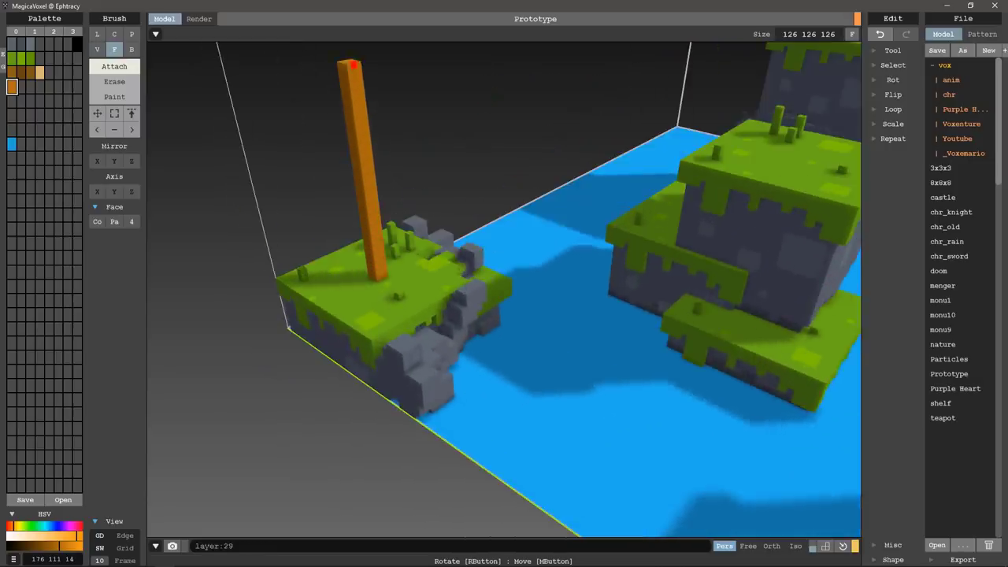
pyautogui.moveTo(450, 125)
pyautogui.mouseDown(button='right')
pyautogui.moveTo(386, 139)
pyautogui.moveTo(416, 146)
pyautogui.moveTo(509, 297)
pyautogui.moveTo(496, 252)
pyautogui.mouseUp(button='right')
# Attach a small branch voxel to the side of the trunk
pyautogui.press('v')
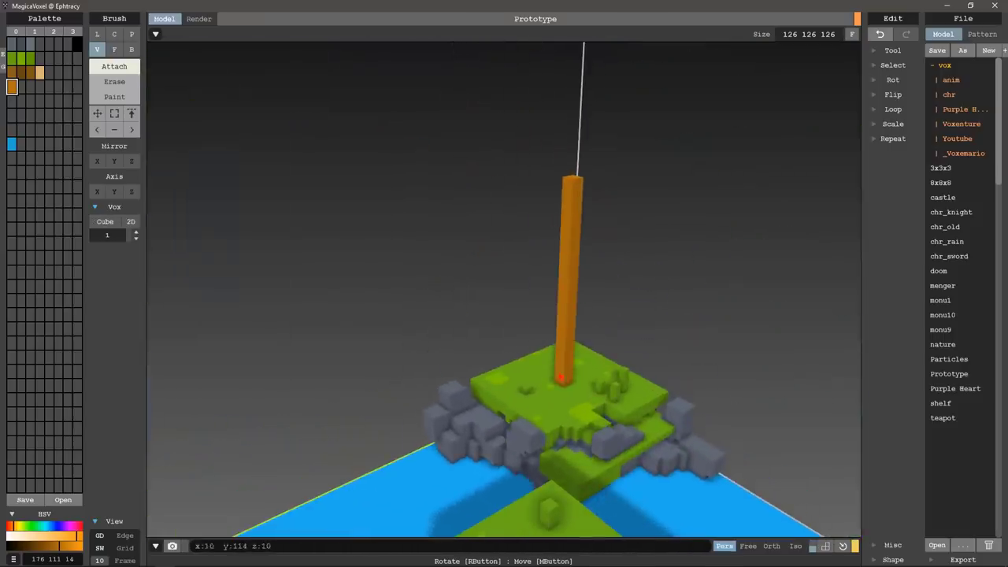
pyautogui.moveTo(617, 310)
pyautogui.mouseDown(button='right')
pyautogui.moveTo(552, 358)
pyautogui.moveTo(470, 371)
pyautogui.moveTo(233, 288)
pyautogui.mouseUp(button='right')
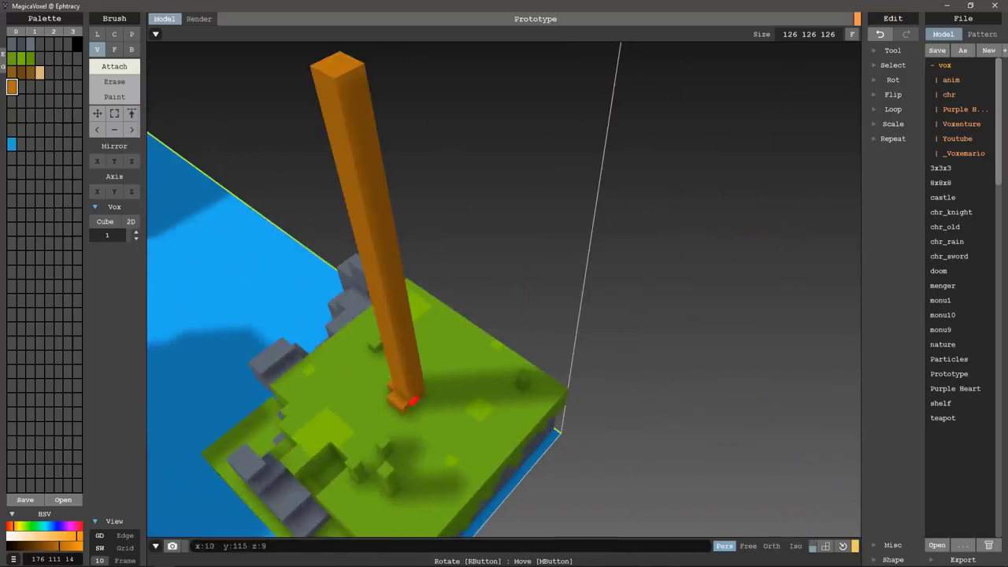
pyautogui.moveTo(425, 399)
pyautogui.mouseDown(button='right')
pyautogui.moveTo(396, 405)
pyautogui.moveTo(495, 302)
pyautogui.moveTo(428, 245)
pyautogui.mouseUp(button='right')
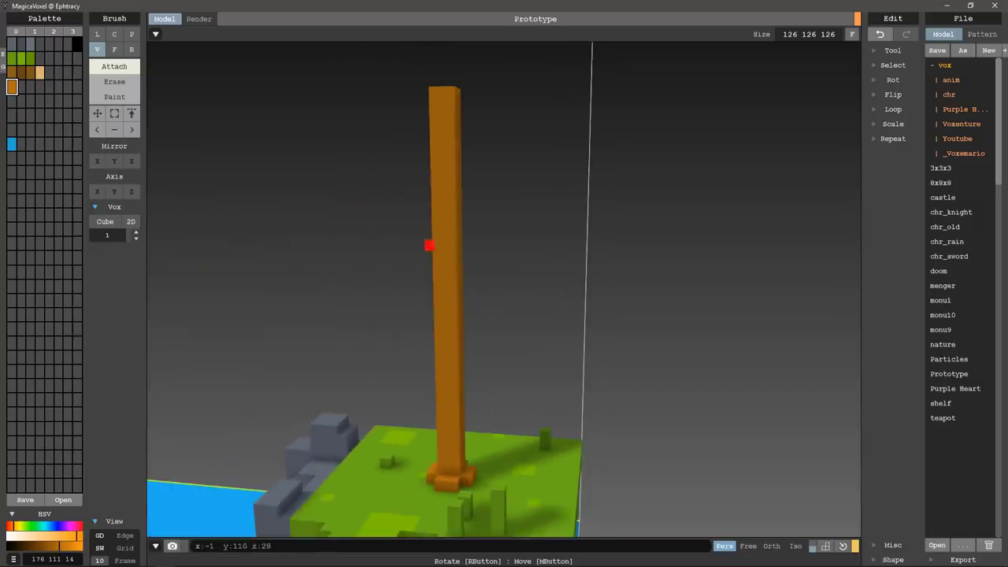
pyautogui.click(448, 314)
pyautogui.moveTo(486, 307)
pyautogui.mouseDown(button='right')
pyautogui.moveTo(563, 343)
pyautogui.moveTo(610, 317)
pyautogui.moveTo(594, 283)
pyautogui.mouseUp(button='right')
pyautogui.moveTo(535, 207)
pyautogui.mouseDown(button='right')
pyautogui.moveTo(578, 193)
pyautogui.moveTo(547, 197)
pyautogui.mouseUp(button='right')
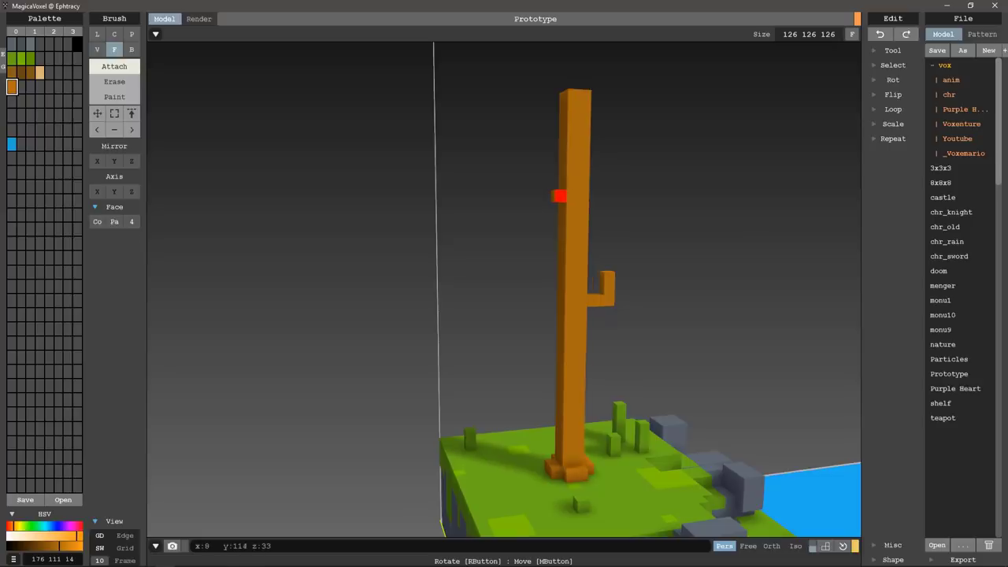
pyautogui.moveTo(559, 196)
pyautogui.mouseDown(button='right')
pyautogui.moveTo(576, 281)
pyautogui.moveTo(491, 205)
pyautogui.mouseUp(button='right')
pyautogui.moveTo(515, 166)
pyautogui.mouseDown(button='right')
pyautogui.moveTo(535, 286)
pyautogui.moveTo(535, 197)
pyautogui.moveTo(564, 247)
pyautogui.mouseUp(button='right')
# Extrude the trunk's top face much higher to make a tall trunk
pyautogui.press('f')
pyautogui.press('v')
pyautogui.moveTo(577, 259); pyautogui.dragTo(581, 142)
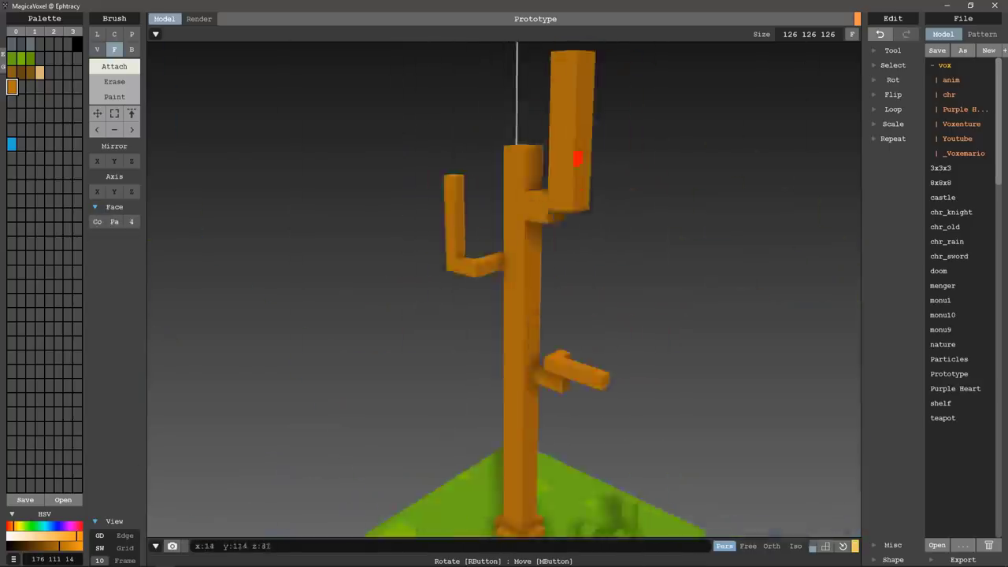
pyautogui.moveTo(580, 157); pyautogui.dragTo(553, 158, button='right')
pyautogui.press('f')
pyautogui.scroll(-5, 581, 114)
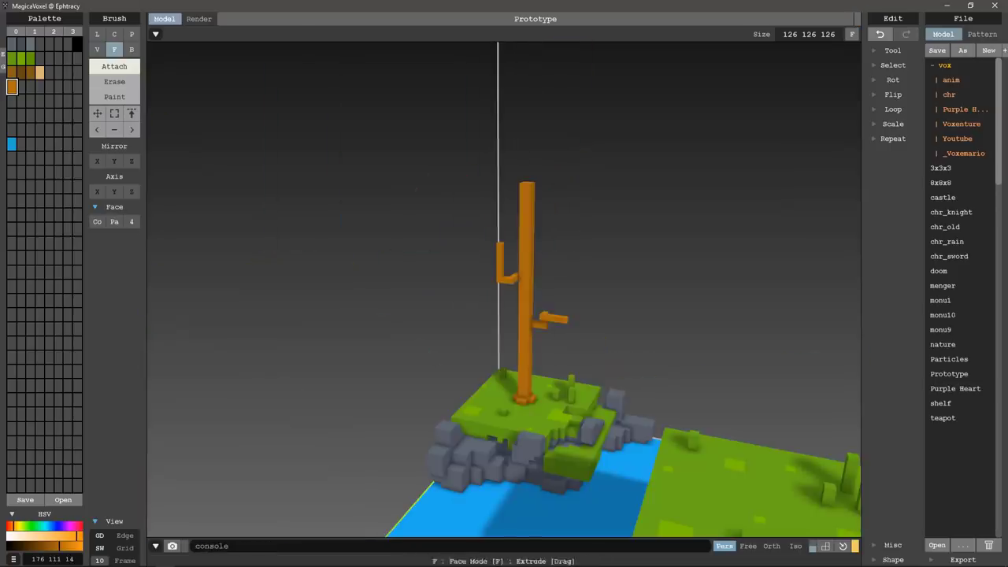
# Switch to a Sphere voxel brush at size 24 and place a green sphere atop the trunk
pyautogui.press('v')
pyautogui.click(104, 221)
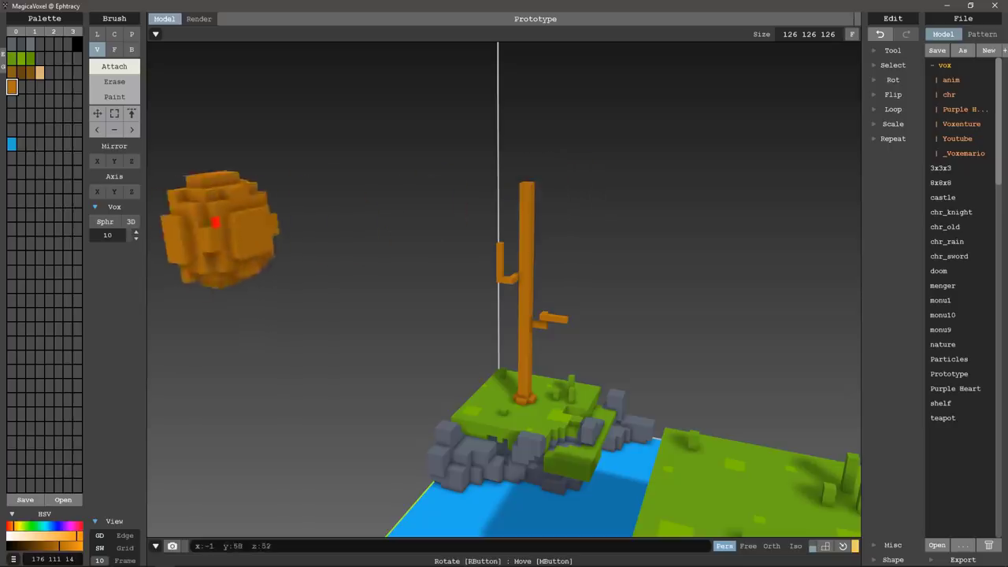
pyautogui.click(136, 238)
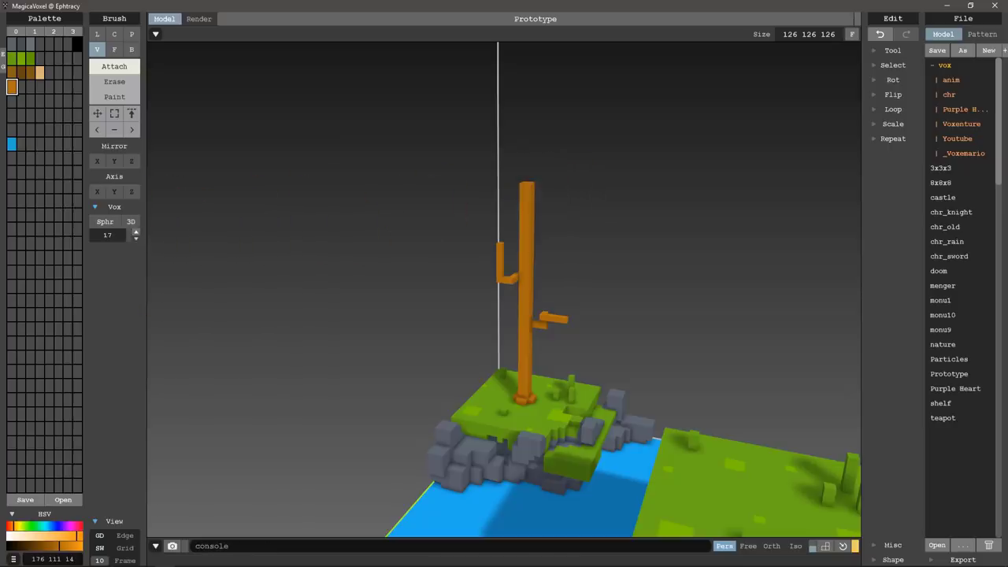
pyautogui.click(135, 233)
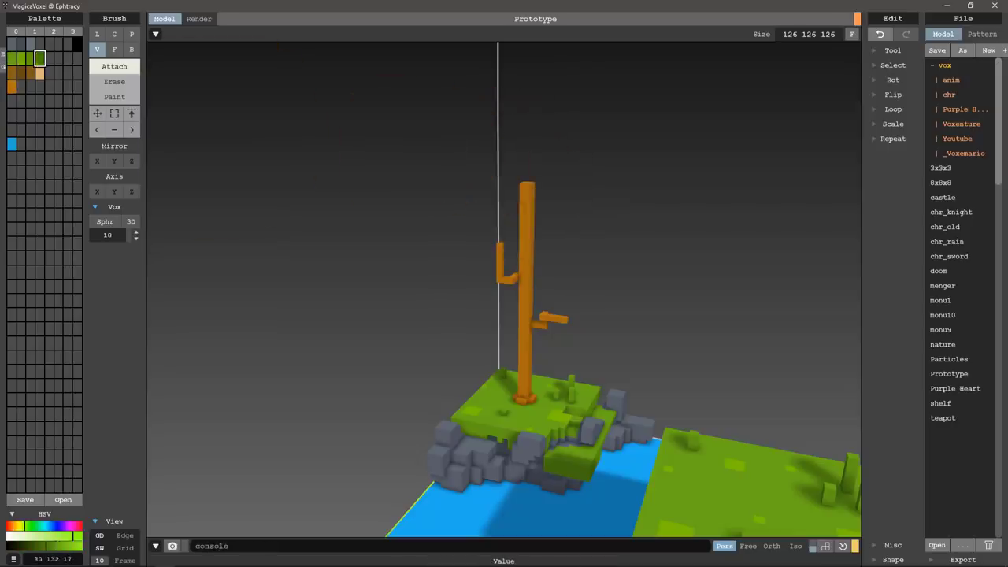
pyautogui.moveTo(527, 186); pyautogui.dragTo(528, 186)
pyautogui.click(136, 231)
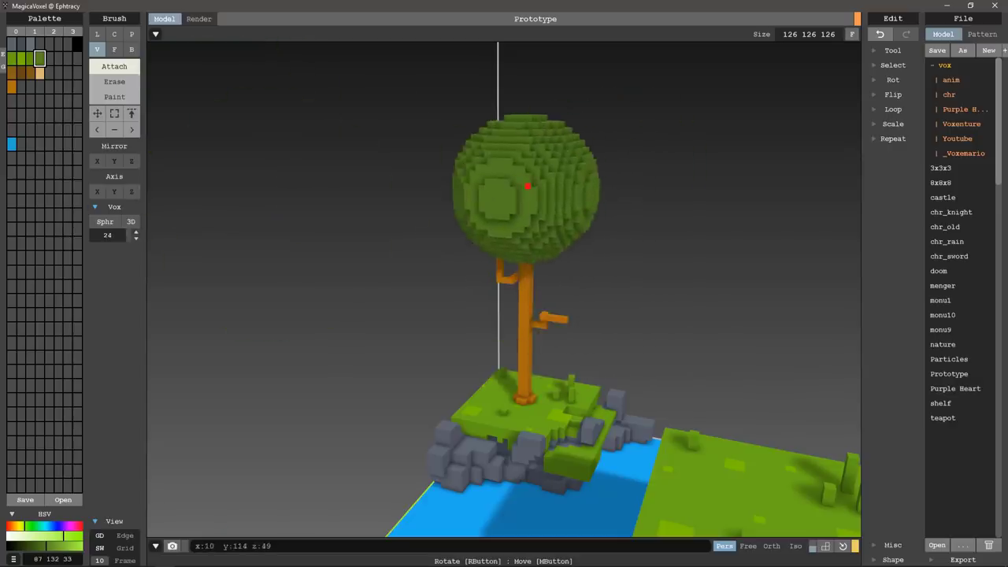
# Add green sphere blobs to the canopy's upper right, left and lower right
pyautogui.moveTo(528, 183)
pyautogui.mouseDown(button='right')
pyautogui.moveTo(418, 160)
pyautogui.moveTo(218, 218)
pyautogui.moveTo(254, 214)
pyautogui.moveTo(327, 239)
pyautogui.moveTo(338, 205)
pyautogui.moveTo(308, 157)
pyautogui.moveTo(329, 183)
pyautogui.moveTo(331, 149)
pyautogui.moveTo(353, 157)
pyautogui.moveTo(344, 161)
pyautogui.moveTo(467, 152)
pyautogui.mouseUp(button='right')
pyautogui.click(524, 156)
pyautogui.click(429, 189)
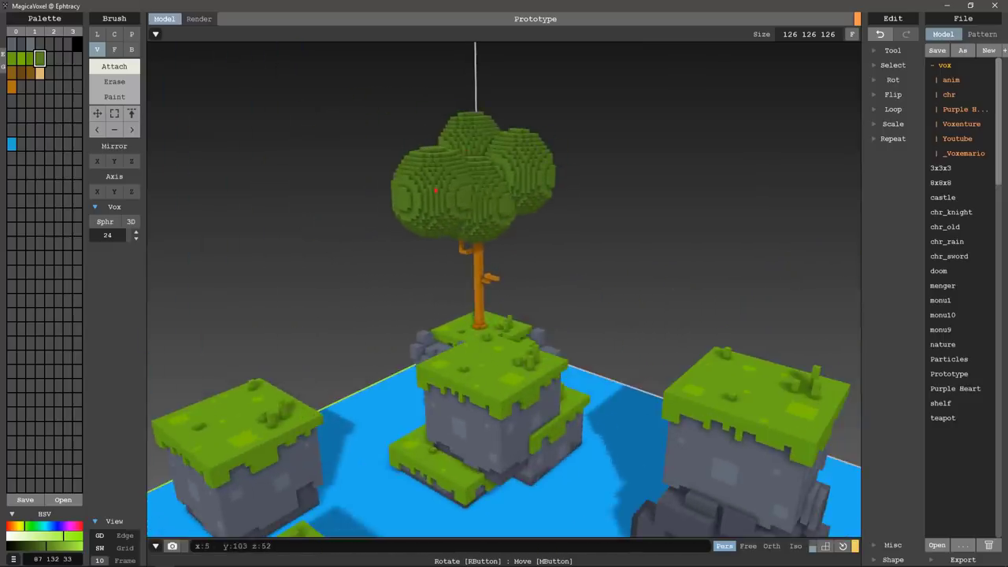
pyautogui.click(521, 222)
pyautogui.moveTo(512, 218); pyautogui.dragTo(441, 213, button='right')
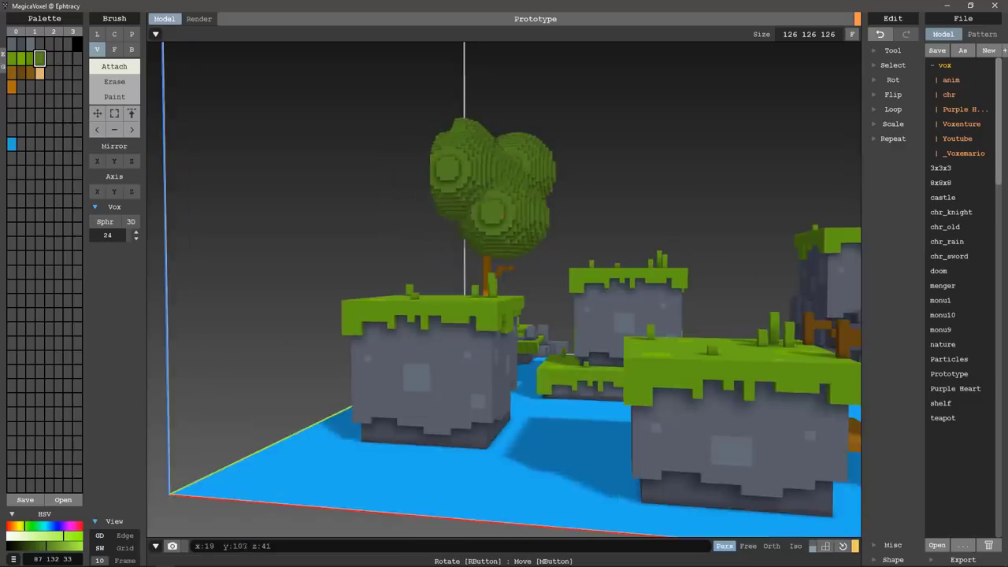
pyautogui.moveTo(590, 136); pyautogui.dragTo(520, 236, button='right')
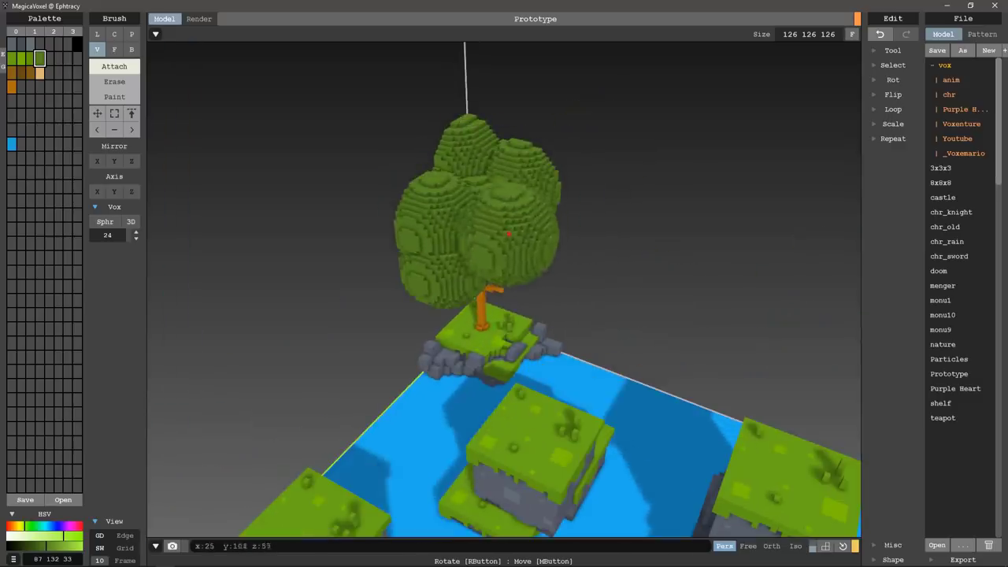
pyautogui.moveTo(549, 167)
pyautogui.mouseDown(button='right')
pyautogui.moveTo(548, 134)
pyautogui.moveTo(494, 125)
pyautogui.mouseUp(button='right')
# Try more sphere blobs around the canopy, then undo all the canopy spheres
pyautogui.hotkey('ctrl', 'z')
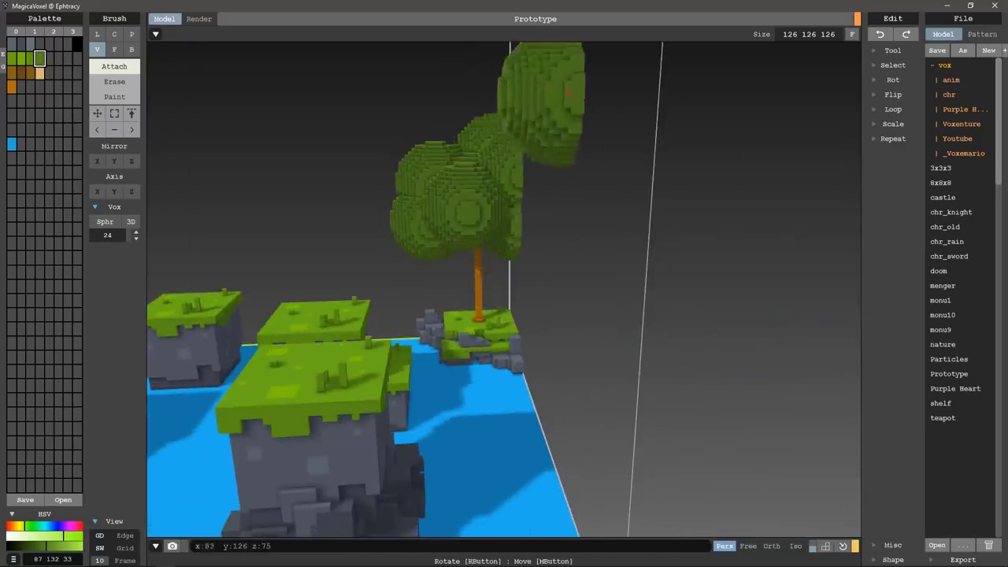
pyautogui.hotkey('ctrl', 'z')
pyautogui.hotkey('ctrl', 'z')
pyautogui.hotkey('ctrl', 'z')
pyautogui.hotkey('ctrl', 'z')
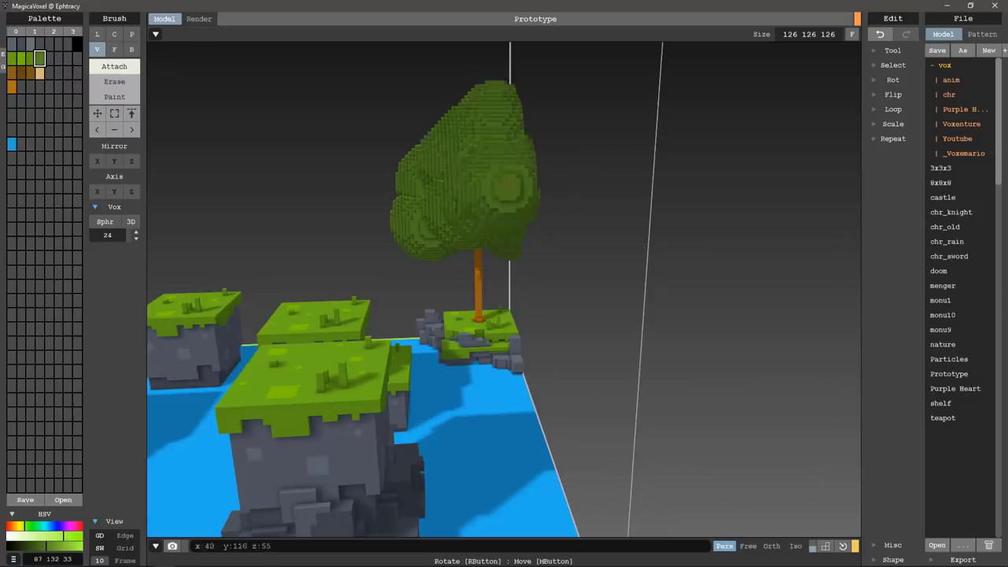
pyautogui.moveTo(551, 197)
pyautogui.mouseDown(button='right')
pyautogui.moveTo(599, 181)
pyautogui.moveTo(625, 145)
pyautogui.mouseUp(button='right')
pyautogui.hotkey('ctrl', 'y')
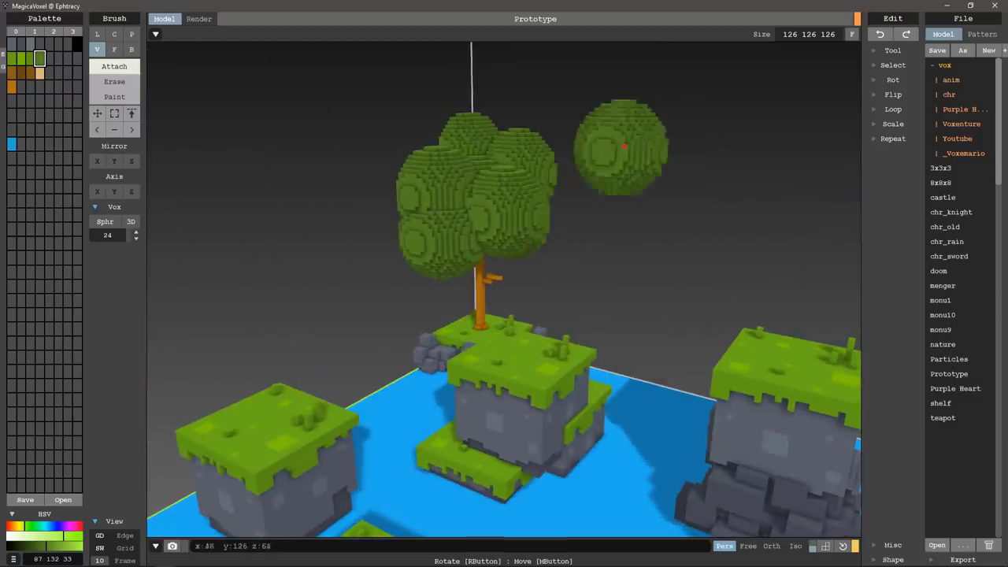
pyautogui.hotkey('ctrl', 'z')
pyautogui.click(555, 189)
pyautogui.moveTo(555, 189)
pyautogui.mouseDown(button='right')
pyautogui.moveTo(533, 193)
pyautogui.moveTo(736, 128)
pyautogui.moveTo(671, 196)
pyautogui.moveTo(655, 196)
pyautogui.mouseUp(button='right')
pyautogui.click(709, 141)
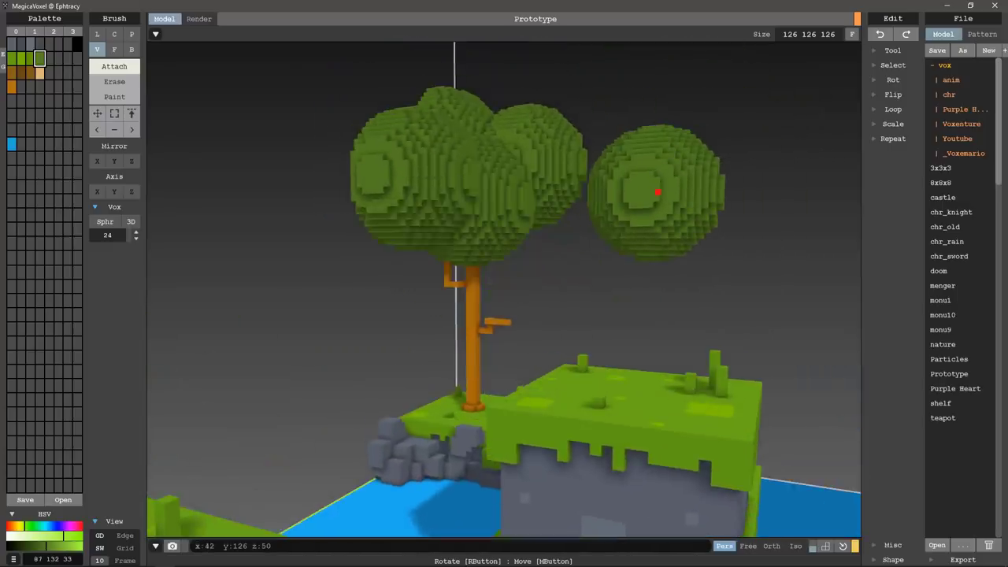
pyautogui.hotkey('ctrl', 'z')
pyautogui.hotkey('ctrl', 'z')
pyautogui.hotkey('ctrl', 'z')
pyautogui.hotkey('ctrl', 'z')
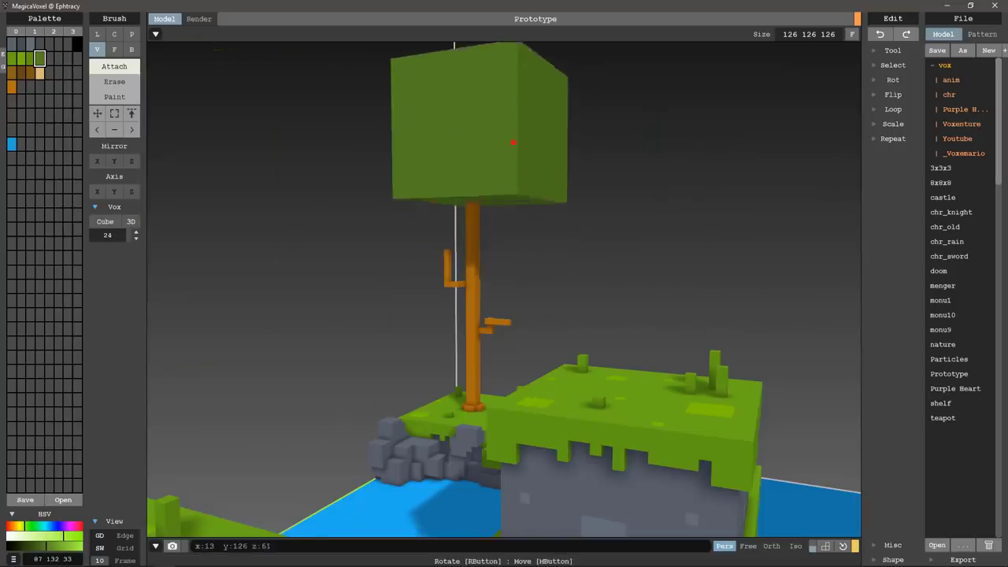
# Stamp a large green cube canopy on top of the trunk
pyautogui.click(512, 143)
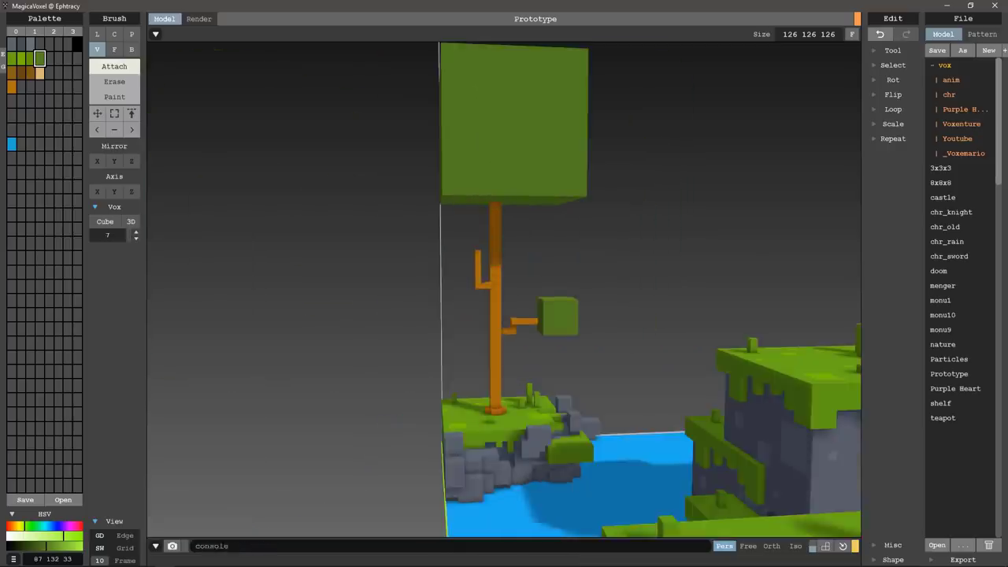
pyautogui.scroll(2, 449, 225)
pyautogui.scroll(5, 449, 226)
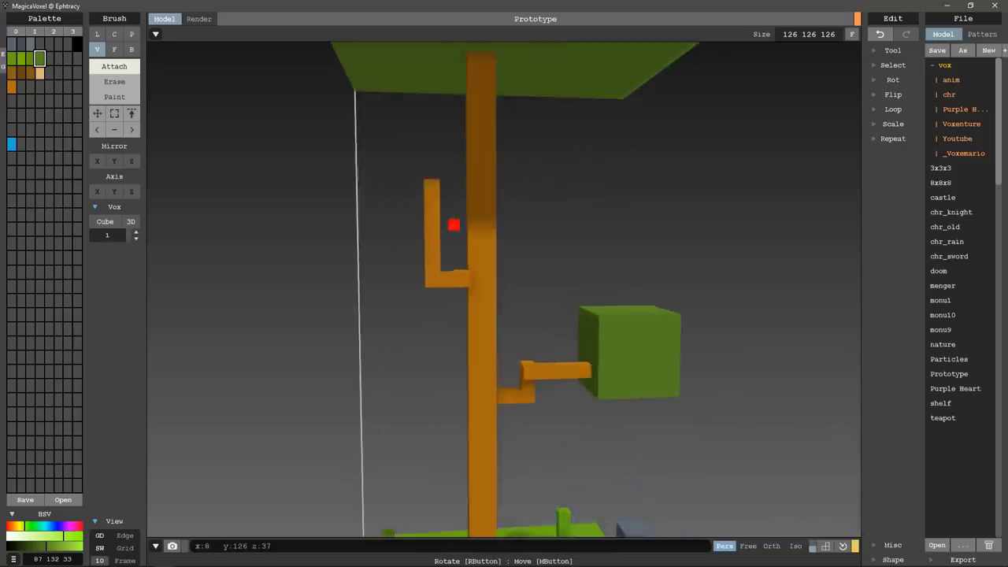
pyautogui.scroll(3, 475, 224)
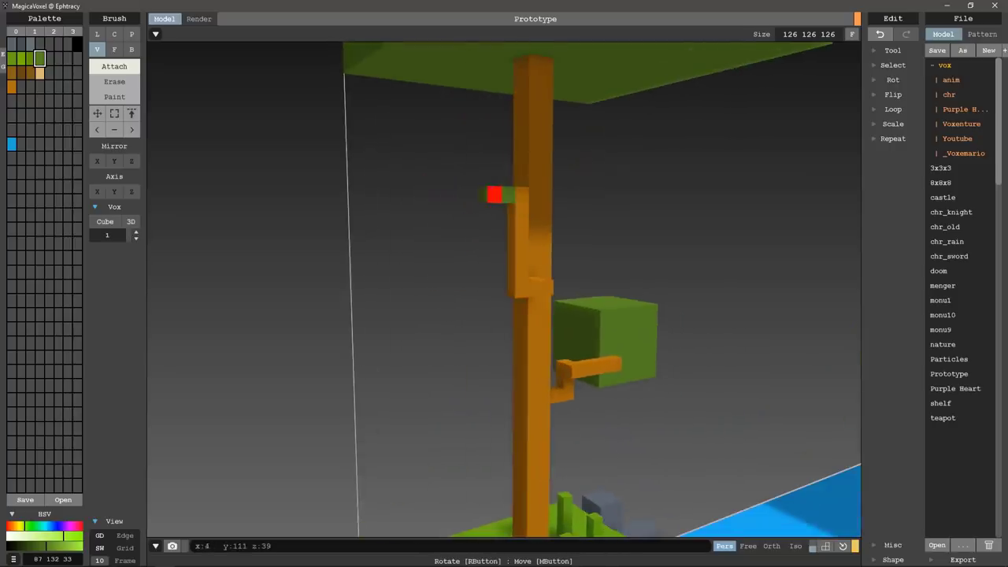
pyautogui.moveTo(627, 251)
pyautogui.mouseDown(button='right')
pyautogui.moveTo(486, 382)
pyautogui.moveTo(556, 335)
pyautogui.mouseUp(button='right')
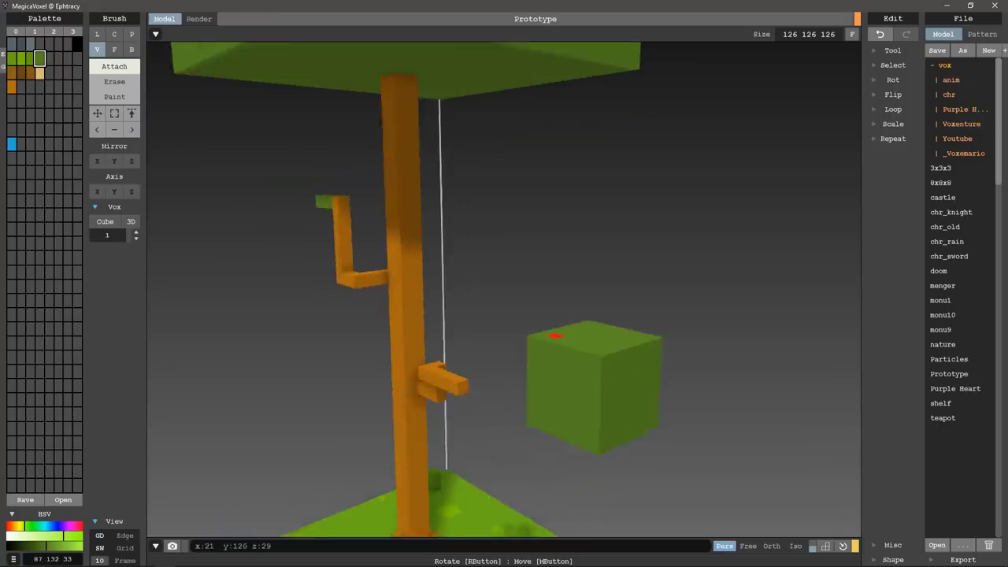
# Rectangle-select the small green cube by the branch, then clear the selection
pyautogui.press('s')
pyautogui.moveTo(513, 291); pyautogui.dragTo(682, 451)
pyautogui.moveTo(682, 450)
pyautogui.mouseDown(button='right')
pyautogui.moveTo(361, 422)
pyautogui.moveTo(583, 429)
pyautogui.mouseUp(button='right')
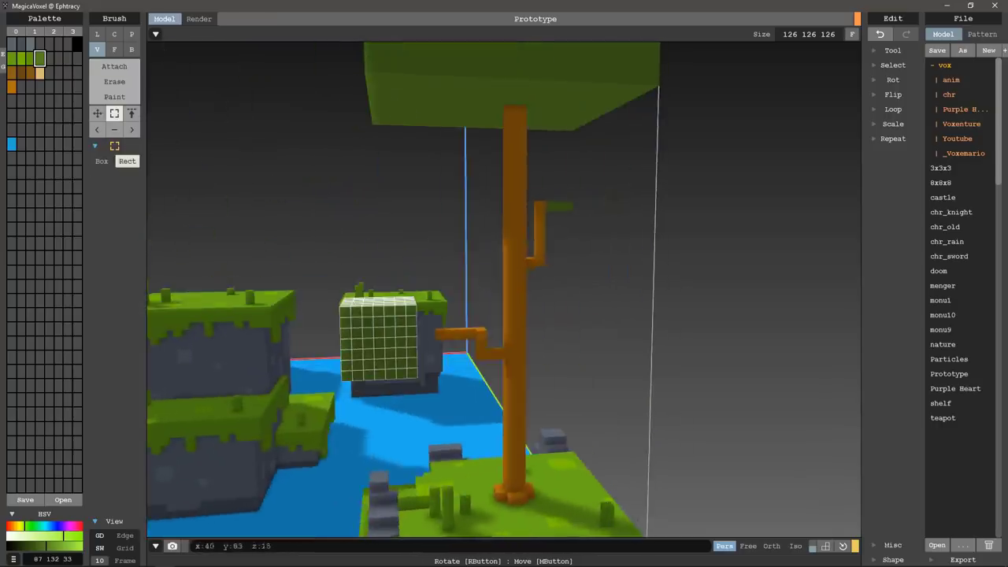
pyautogui.moveTo(389, 342); pyautogui.dragTo(709, 355, button='right')
pyautogui.click(114, 49)
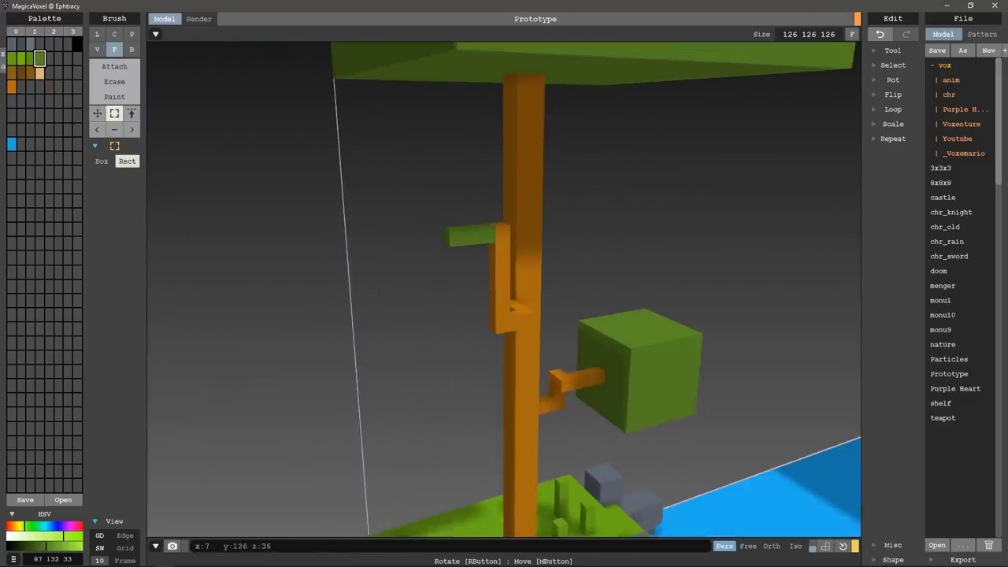
pyautogui.click(114, 66)
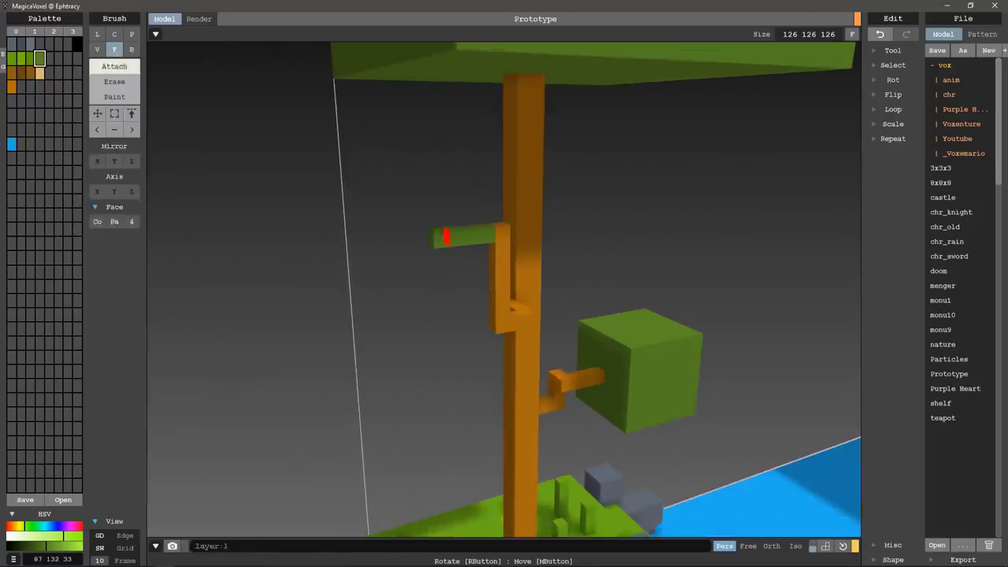
# Extrude the upper branch's leaf block into a cube and thicken the left leaf box two layers
pyautogui.moveTo(466, 243)
pyautogui.mouseDown(button='right')
pyautogui.moveTo(490, 259)
pyautogui.moveTo(664, 250)
pyautogui.mouseUp(button='right')
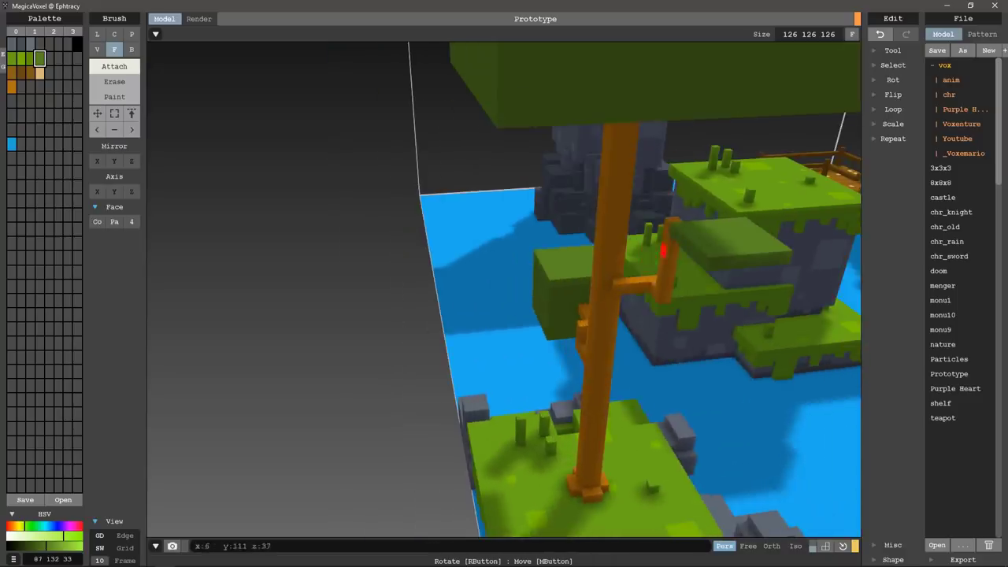
pyautogui.moveTo(684, 243); pyautogui.dragTo(698, 191)
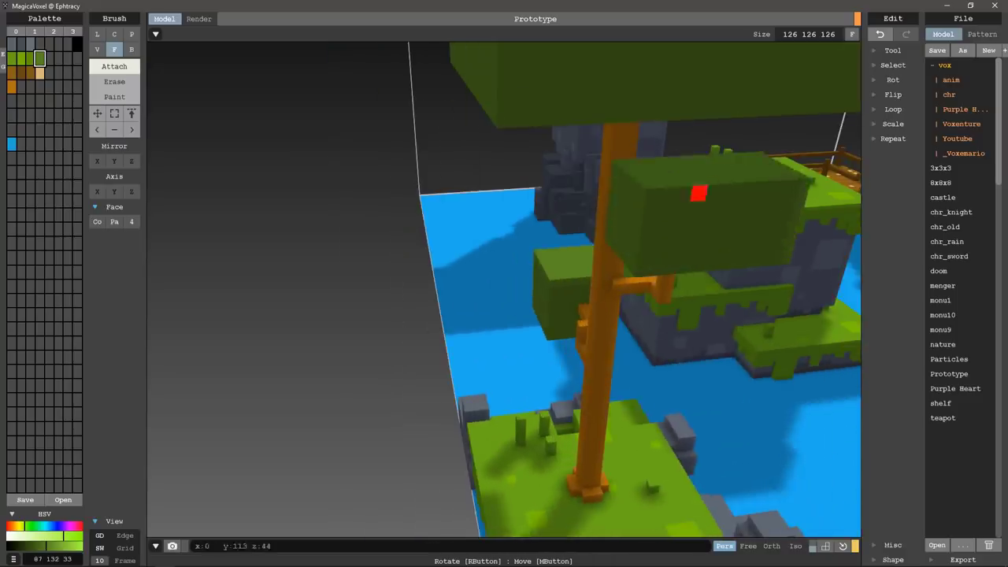
pyautogui.moveTo(698, 191)
pyautogui.mouseDown(button='right')
pyautogui.moveTo(556, 158)
pyautogui.moveTo(484, 196)
pyautogui.moveTo(438, 189)
pyautogui.moveTo(423, 218)
pyautogui.moveTo(348, 224)
pyautogui.mouseUp(button='right')
pyautogui.click(382, 183)
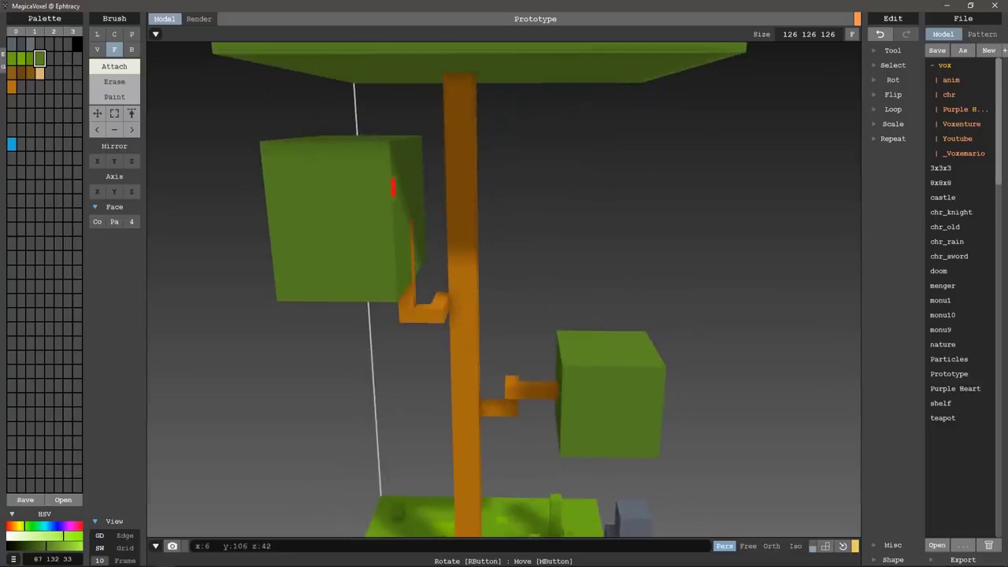
pyautogui.click(394, 186)
# Extend the right leaf box downward, undoing the last extra layer
pyautogui.moveTo(401, 187)
pyautogui.mouseDown(button='right')
pyautogui.moveTo(406, 168)
pyautogui.moveTo(367, 160)
pyautogui.moveTo(320, 165)
pyautogui.moveTo(341, 174)
pyautogui.moveTo(289, 189)
pyautogui.moveTo(333, 189)
pyautogui.moveTo(383, 211)
pyautogui.mouseUp(button='right')
pyautogui.moveTo(334, 246); pyautogui.dragTo(416, 233, button='right')
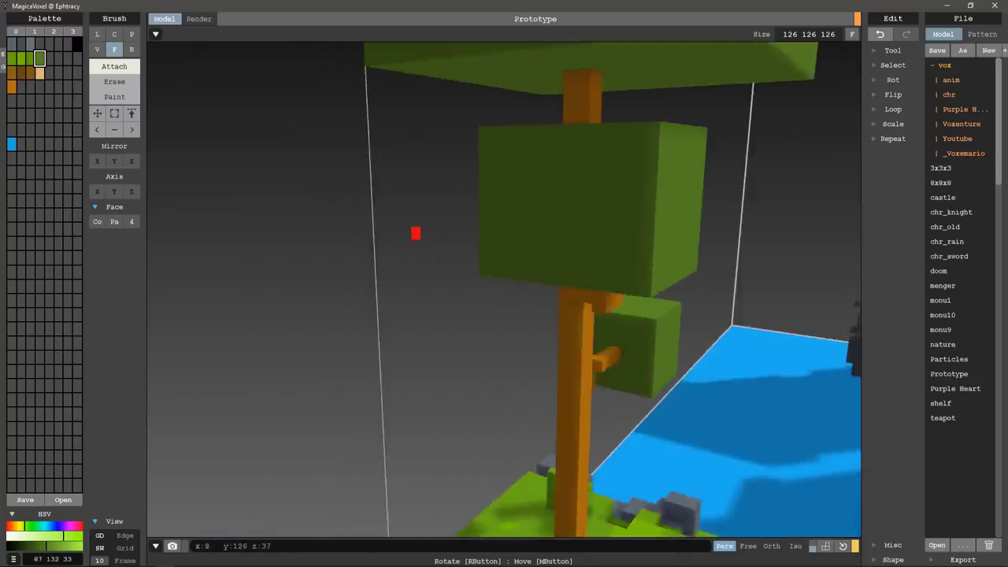
pyautogui.moveTo(544, 207)
pyautogui.mouseDown(button='right')
pyautogui.moveTo(526, 212)
pyautogui.moveTo(607, 244)
pyautogui.moveTo(431, 265)
pyautogui.moveTo(733, 252)
pyautogui.moveTo(517, 241)
pyautogui.moveTo(500, 229)
pyautogui.moveTo(480, 184)
pyautogui.moveTo(513, 213)
pyautogui.moveTo(515, 243)
pyautogui.moveTo(462, 236)
pyautogui.moveTo(481, 225)
pyautogui.mouseUp(button='right')
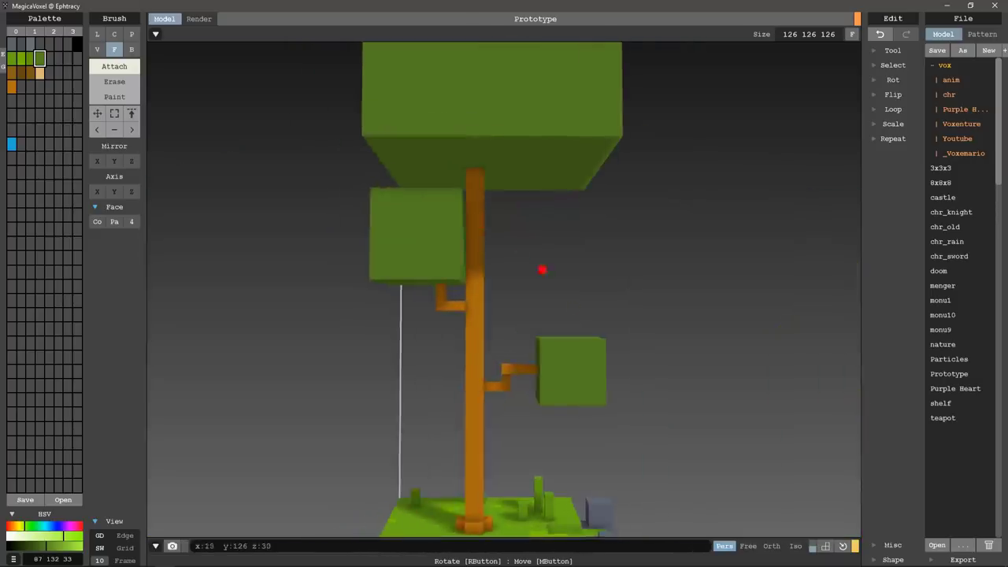
pyautogui.moveTo(588, 331)
pyautogui.mouseDown(button='right')
pyautogui.moveTo(562, 367)
pyautogui.moveTo(562, 329)
pyautogui.moveTo(560, 374)
pyautogui.mouseUp(button='right')
pyautogui.click(561, 375)
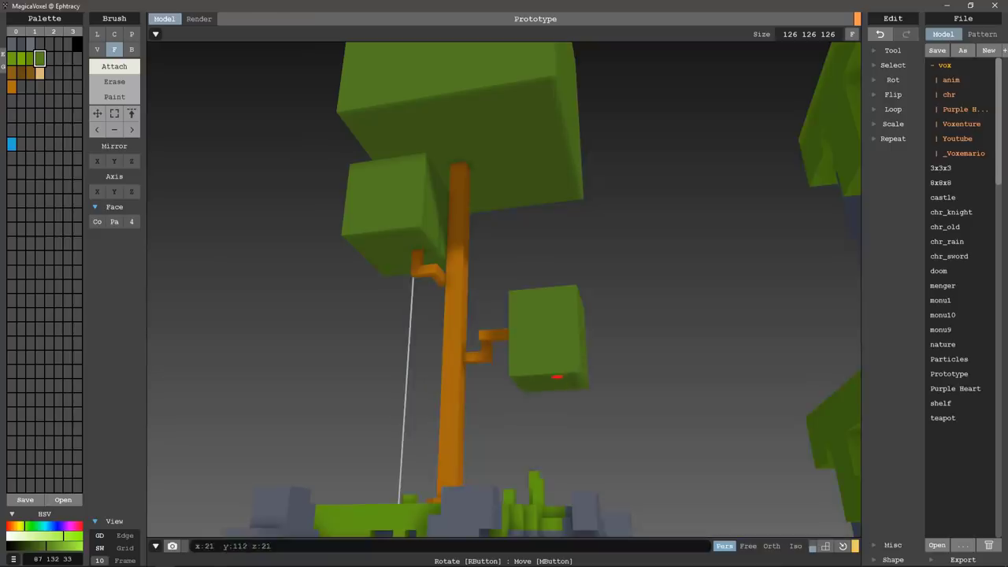
pyautogui.click(561, 384)
pyautogui.moveTo(543, 207)
pyautogui.mouseDown(button='right')
pyautogui.moveTo(526, 228)
pyautogui.moveTo(508, 173)
pyautogui.moveTo(527, 219)
pyautogui.moveTo(551, 223)
pyautogui.mouseUp(button='right')
pyautogui.hotkey('ctrl', 'z')
# Carve a vertical groove into the canopy with the Line brush in Erase mode
pyautogui.press('v')
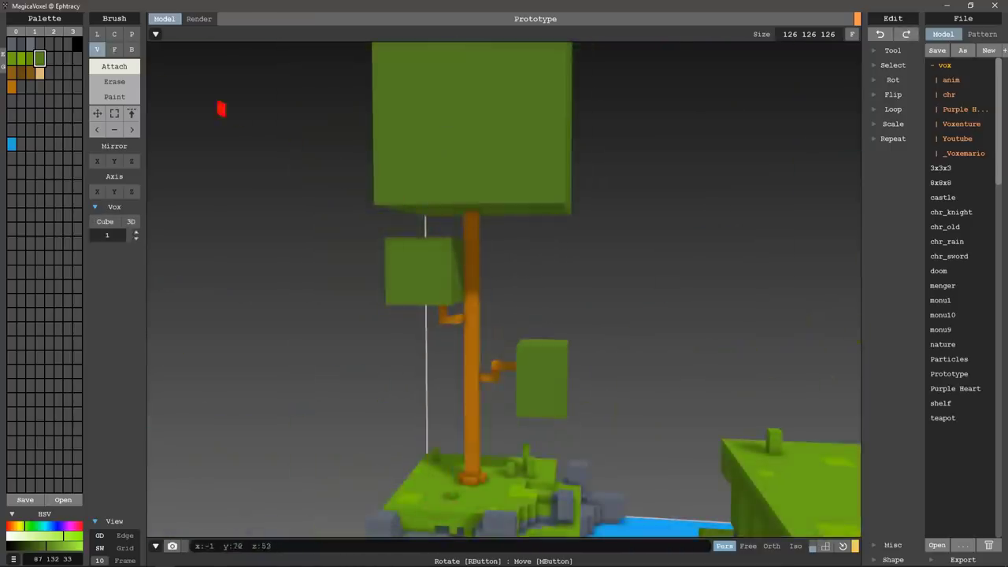
pyautogui.press('l')
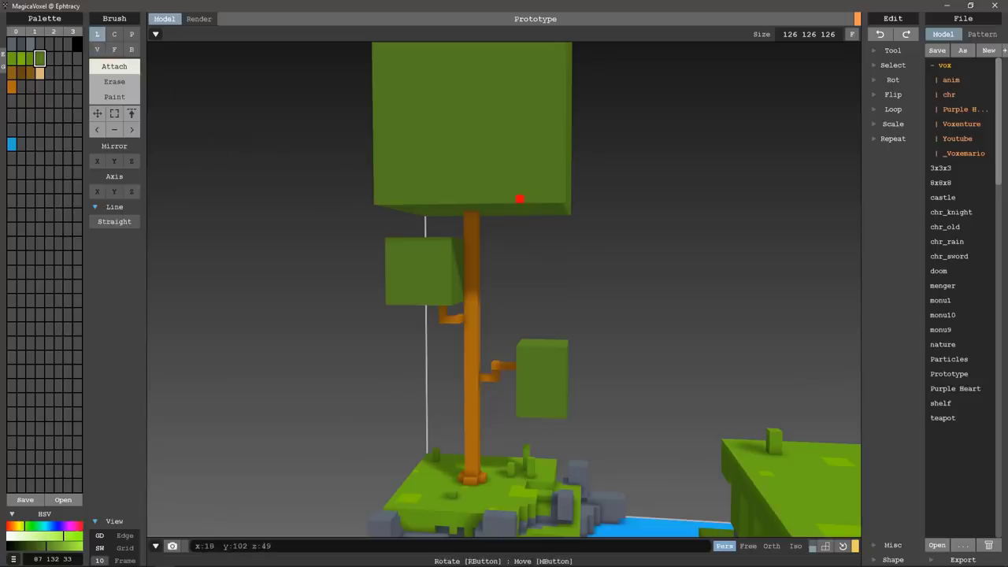
pyautogui.press('e')
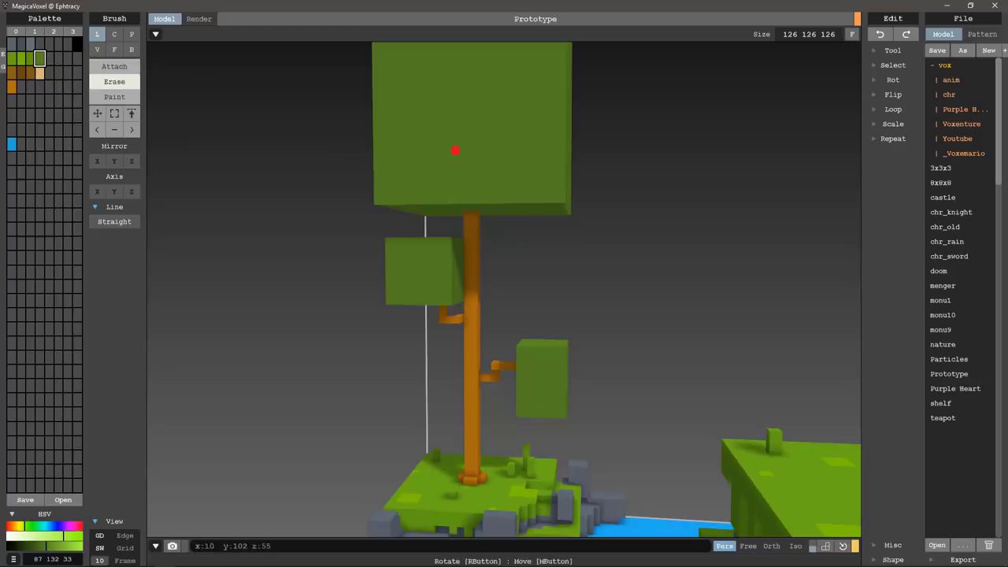
pyautogui.moveTo(454, 152); pyautogui.dragTo(434, 276, button='right')
pyautogui.click(114, 66)
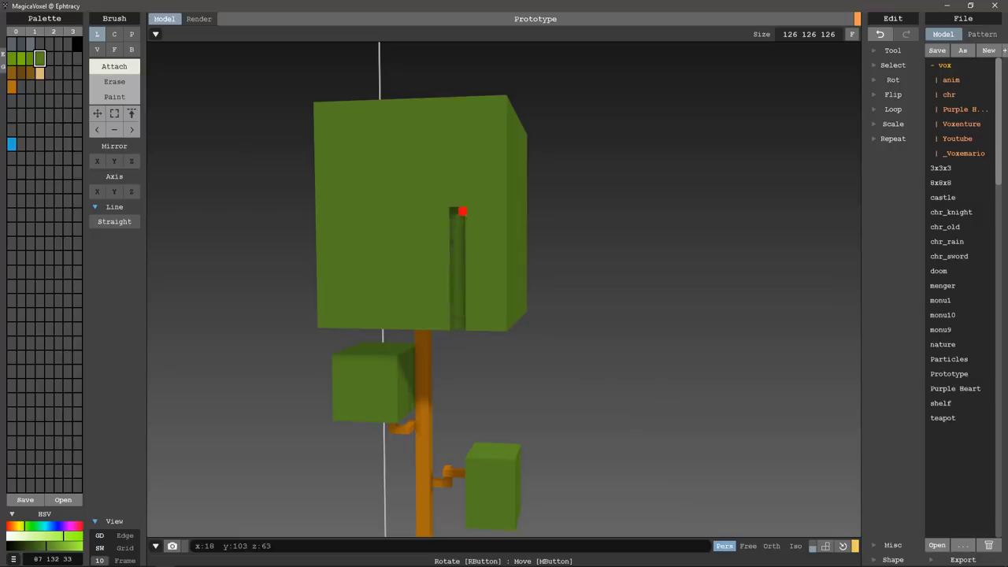
# Add two stepped Box-brush layers on top of the canopy
pyautogui.moveTo(462, 211)
pyautogui.mouseDown(button='right')
pyautogui.moveTo(501, 78)
pyautogui.moveTo(420, 112)
pyautogui.moveTo(344, 330)
pyautogui.mouseUp(button='right')
pyautogui.press('b')
pyautogui.press('f')
pyautogui.scroll(-5, 495, 301)
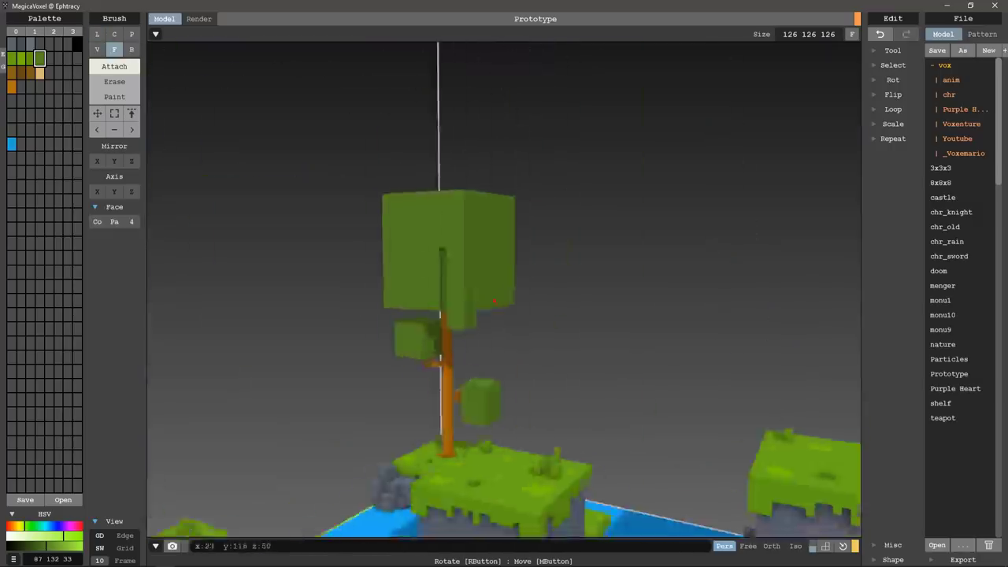
pyautogui.scroll(5, 495, 301)
pyautogui.moveTo(263, 284)
pyautogui.mouseDown(button='right')
pyautogui.moveTo(311, 144)
pyautogui.moveTo(376, 158)
pyautogui.moveTo(382, 203)
pyautogui.moveTo(257, 249)
pyautogui.moveTo(275, 299)
pyautogui.moveTo(405, 320)
pyautogui.mouseUp(button='right')
pyautogui.press('v')
pyautogui.press('b')
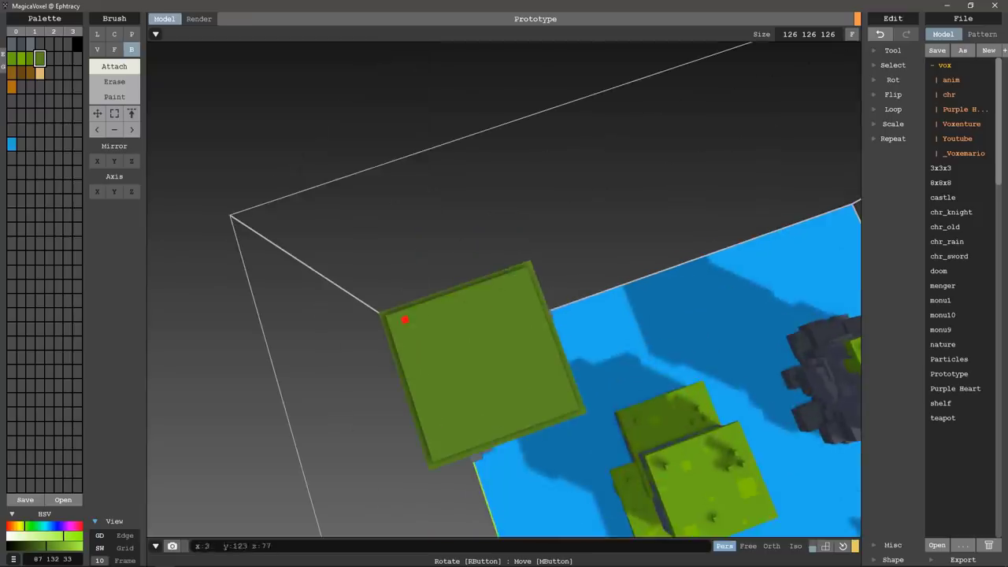
pyautogui.moveTo(405, 319); pyautogui.dragTo(430, 342)
pyautogui.moveTo(430, 342)
pyautogui.mouseDown(button='right')
pyautogui.moveTo(470, 407)
pyautogui.moveTo(574, 367)
pyautogui.moveTo(620, 396)
pyautogui.moveTo(444, 396)
pyautogui.moveTo(544, 375)
pyautogui.moveTo(612, 423)
pyautogui.moveTo(427, 224)
pyautogui.moveTo(497, 252)
pyautogui.moveTo(461, 248)
pyautogui.moveTo(561, 186)
pyautogui.mouseUp(button='right')
# Fill a column of voxels into the canopy groove with the Box brush
pyautogui.press('f')
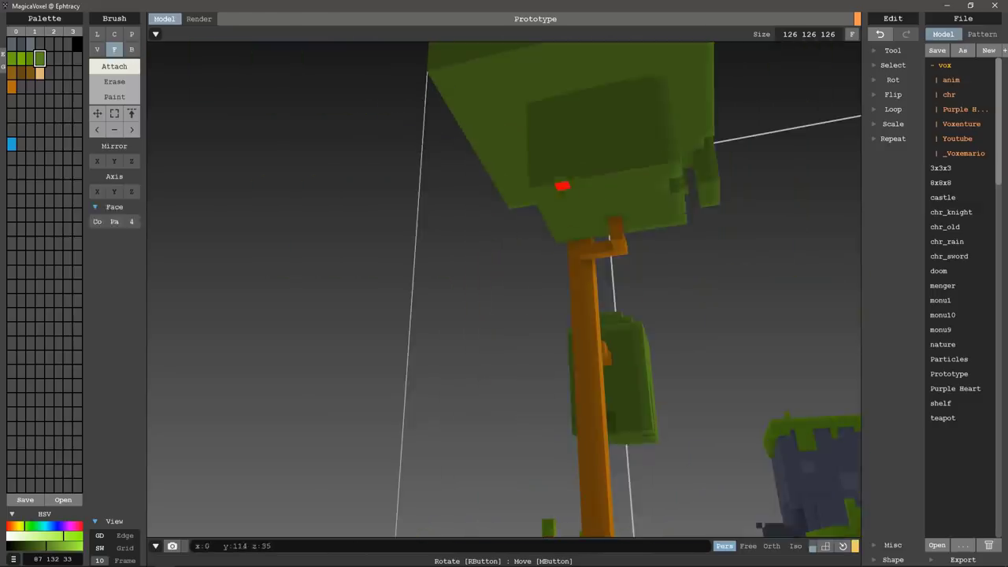
pyautogui.press('v')
pyautogui.moveTo(659, 168)
pyautogui.mouseDown(button='right')
pyautogui.moveTo(383, 286)
pyautogui.moveTo(580, 308)
pyautogui.moveTo(602, 297)
pyautogui.mouseUp(button='right')
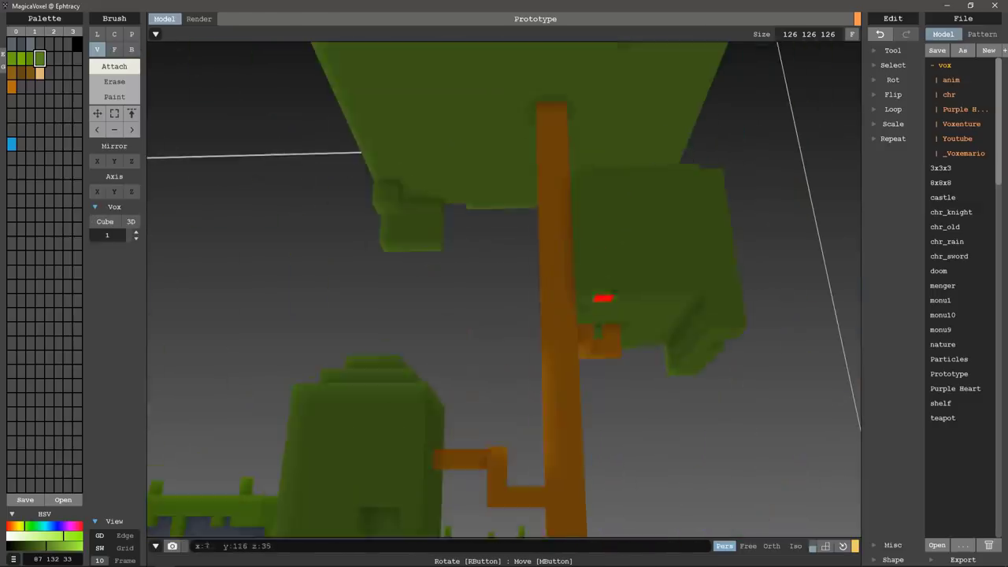
pyautogui.moveTo(675, 286)
pyautogui.mouseDown(button='right')
pyautogui.moveTo(590, 270)
pyautogui.moveTo(586, 207)
pyautogui.moveTo(545, 195)
pyautogui.mouseUp(button='right')
pyautogui.scroll(-5, 590, 270)
pyautogui.scroll(-2, 567, 204)
pyautogui.scroll(4, 551, 199)
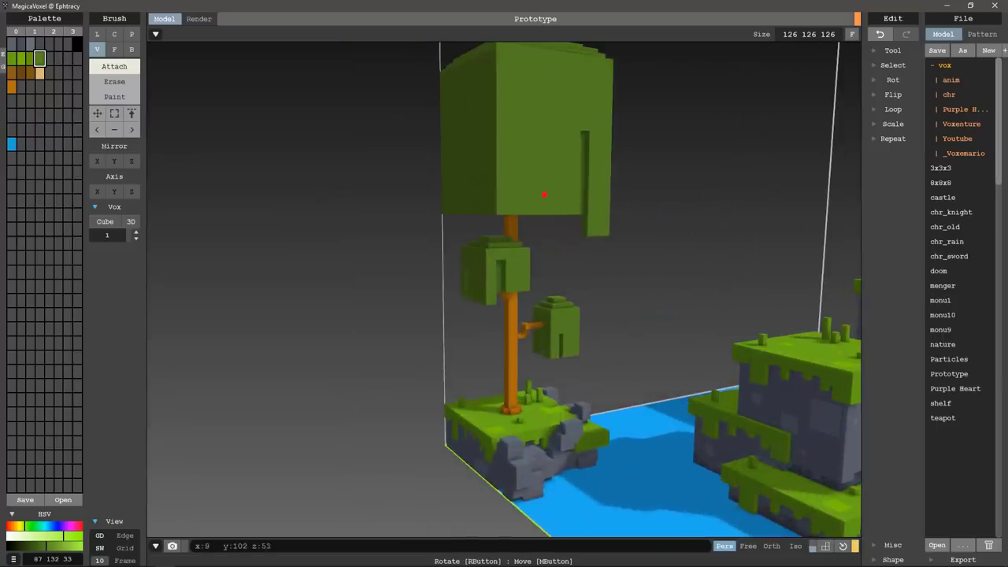
pyautogui.press('b')
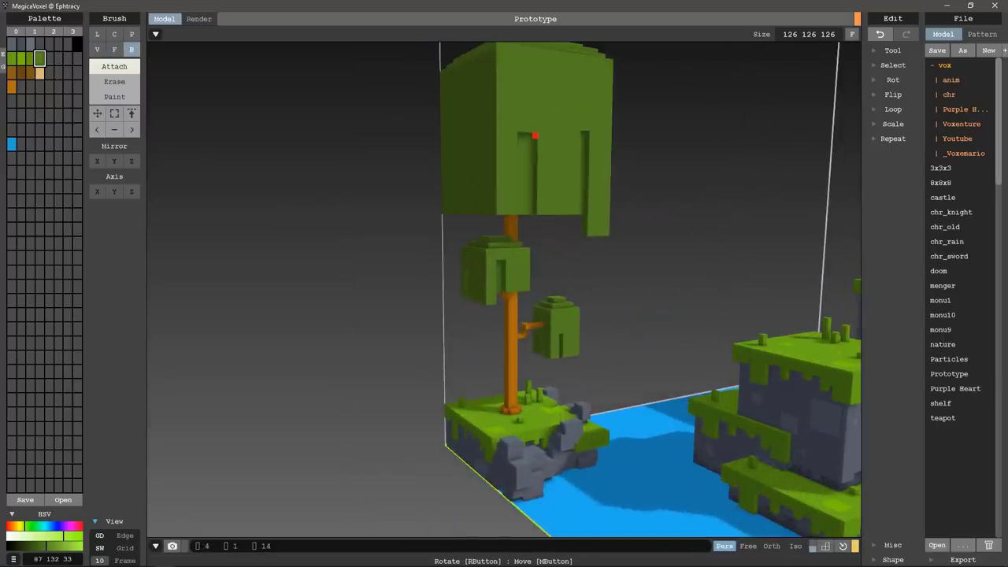
pyautogui.moveTo(529, 118); pyautogui.dragTo(484, 142, button='right')
pyautogui.moveTo(478, 110); pyautogui.dragTo(485, 218)
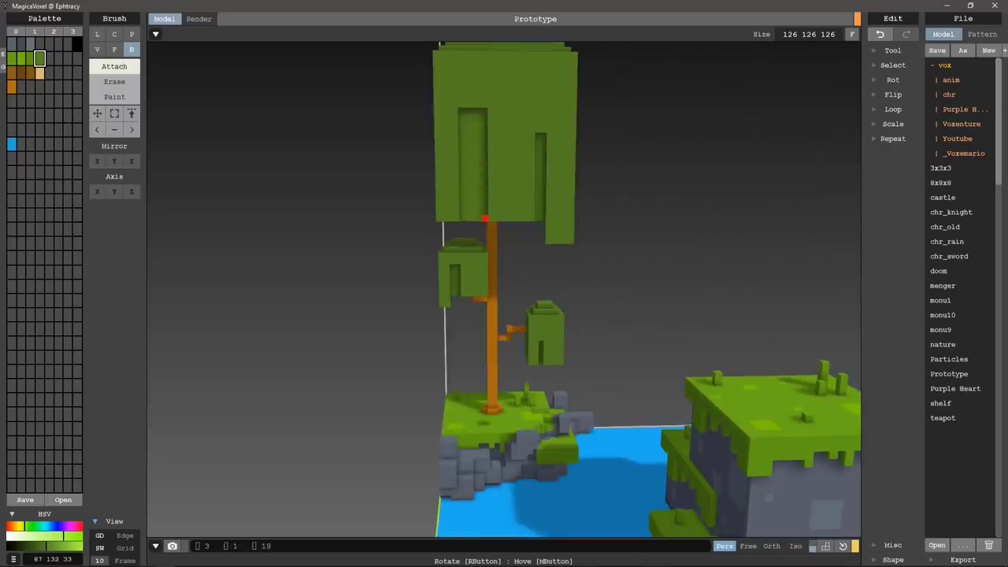
# Review the island scene from several angles and adjust the leaf colour
pyautogui.moveTo(491, 201); pyautogui.dragTo(524, 214, button='right')
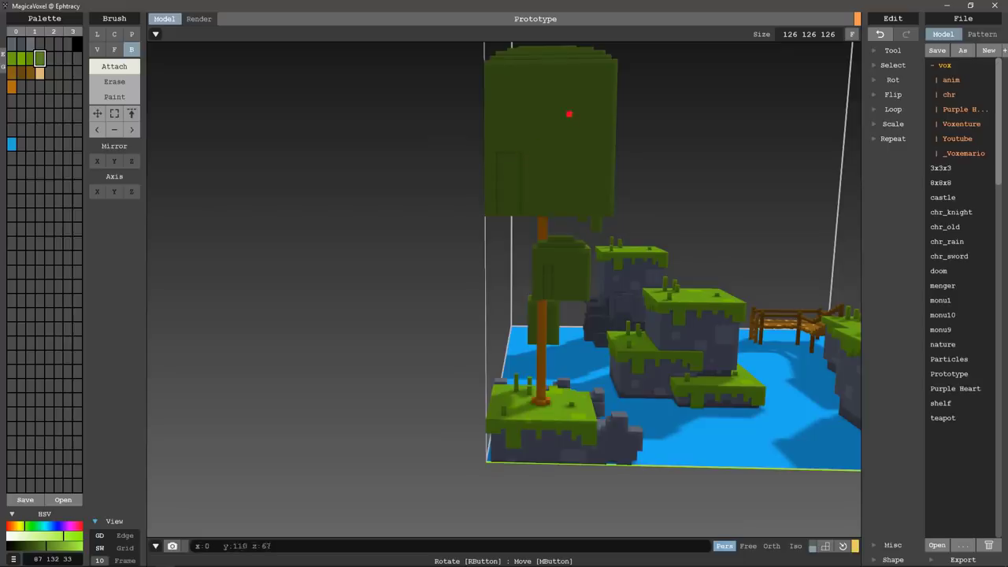
pyautogui.moveTo(516, 182); pyautogui.dragTo(492, 197, button='right')
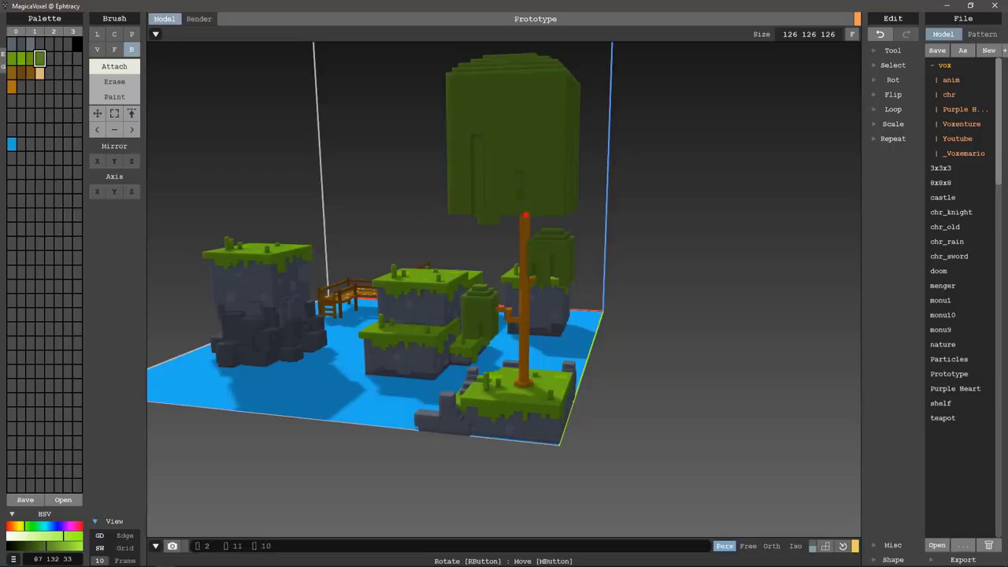
pyautogui.moveTo(492, 197); pyautogui.dragTo(453, 213, button='right')
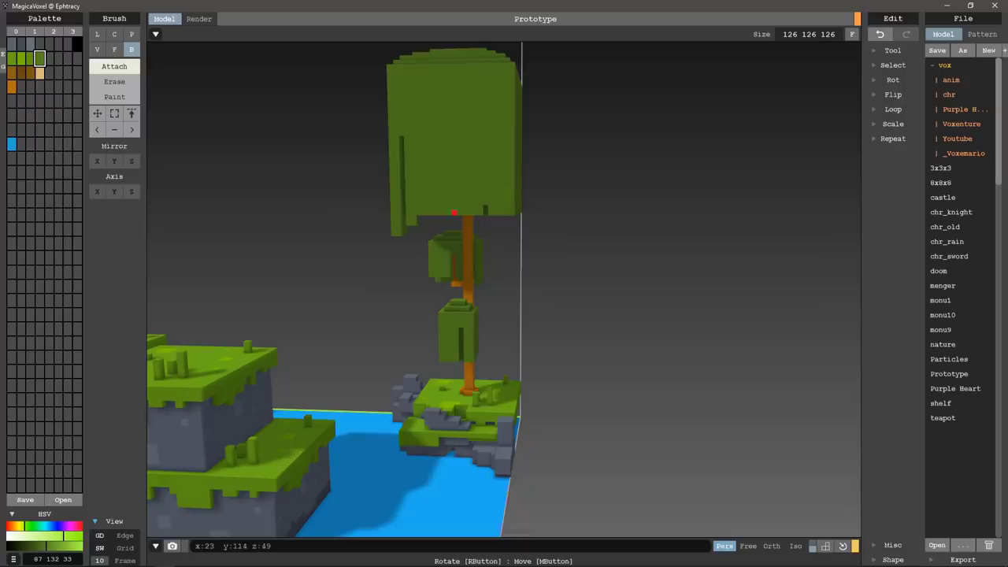
pyautogui.moveTo(459, 169); pyautogui.dragTo(504, 189, button='right')
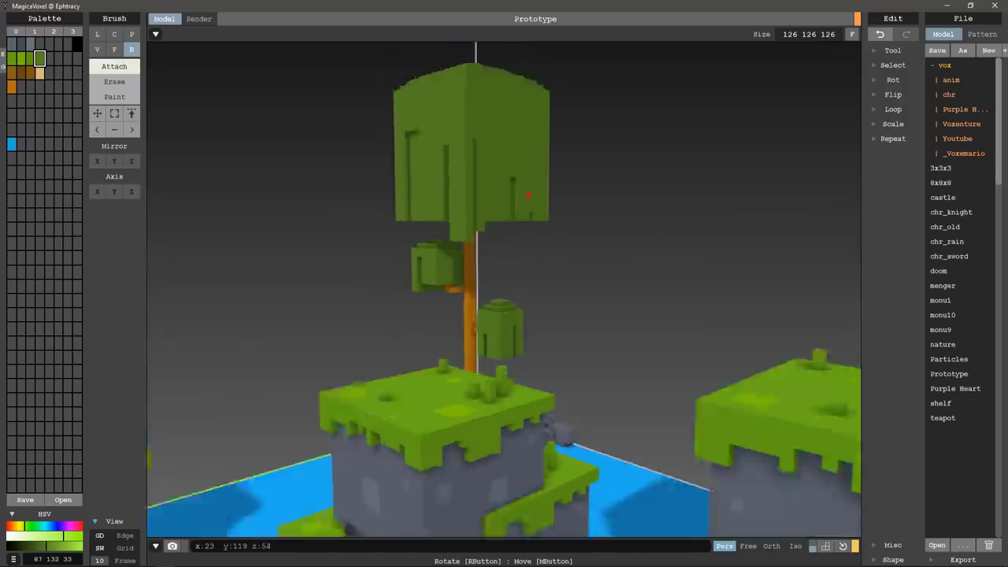
pyautogui.scroll(-3, 512, 193)
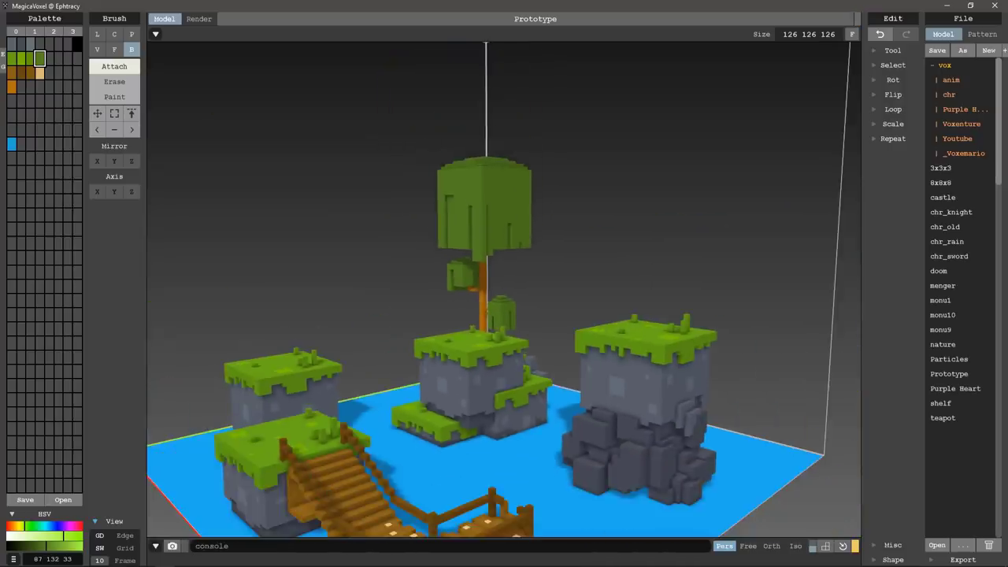
pyautogui.moveTo(64, 537)
pyautogui.mouseDown()
pyautogui.moveTo(35, 536)
pyautogui.moveTo(80, 536)
pyautogui.mouseUp()
# Mix a gold (242 197 0) colour in an empty palette slot
pyautogui.moveTo(636, 225)
pyautogui.mouseDown(button='right')
pyautogui.moveTo(559, 169)
pyautogui.moveTo(587, 172)
pyautogui.mouseUp(button='right')
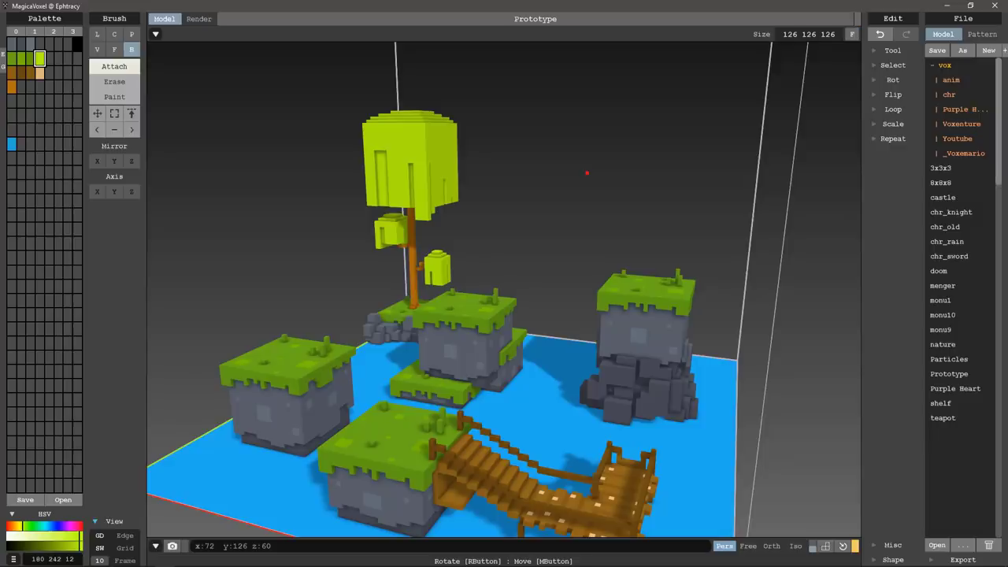
pyautogui.click(12, 100)
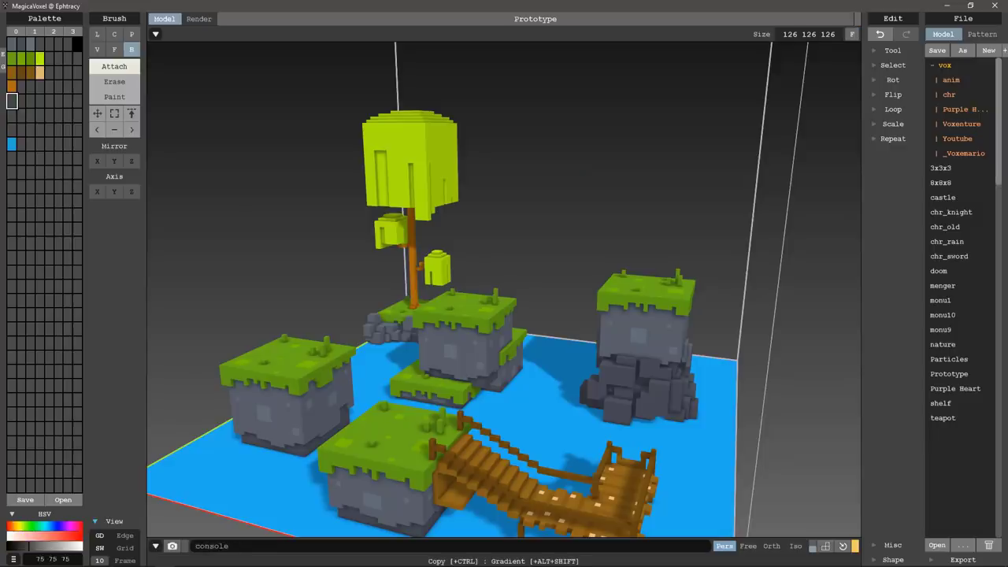
pyautogui.click(19, 525)
pyautogui.moveTo(32, 537); pyautogui.dragTo(81, 536)
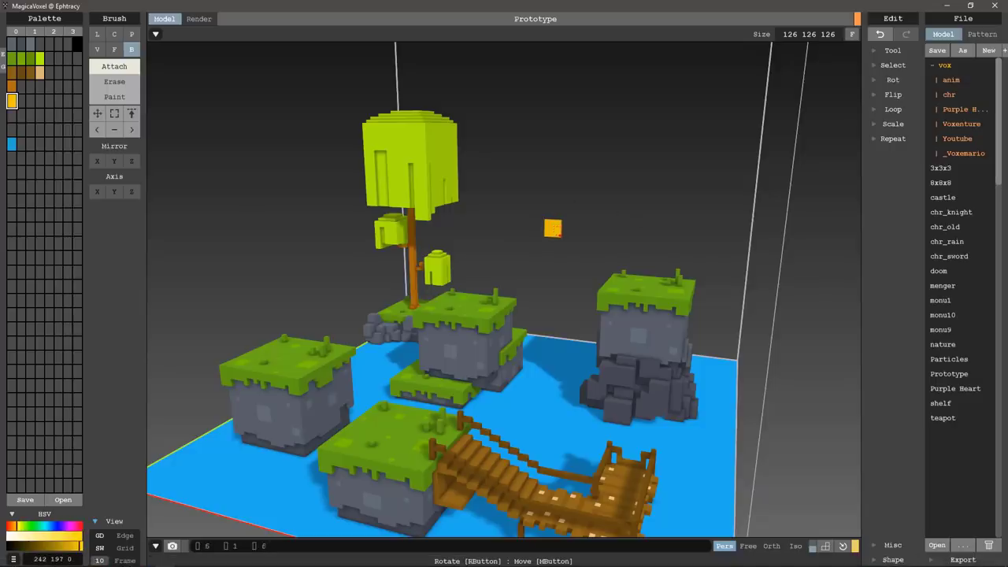
pyautogui.scroll(5, 559, 234)
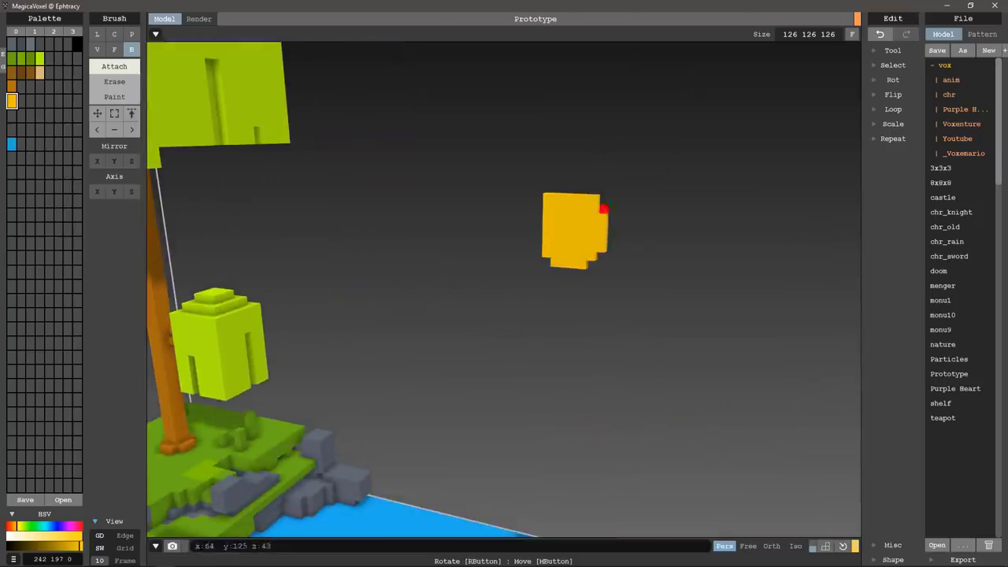
# Remove the gold coin's extra voxel column while keeping its hollow centre
pyautogui.hotkey('ctrl', 'z')
pyautogui.moveTo(570, 228); pyautogui.dragTo(544, 230, button='right')
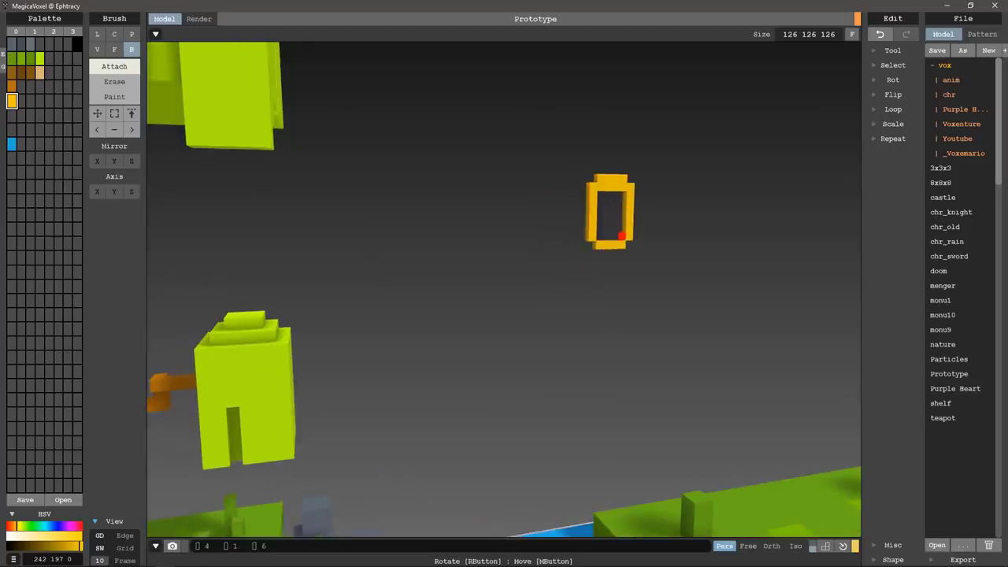
pyautogui.hotkey('ctrl', 'z')
pyautogui.hotkey('ctrl', 'y')
pyautogui.scroll(-2, 614, 219)
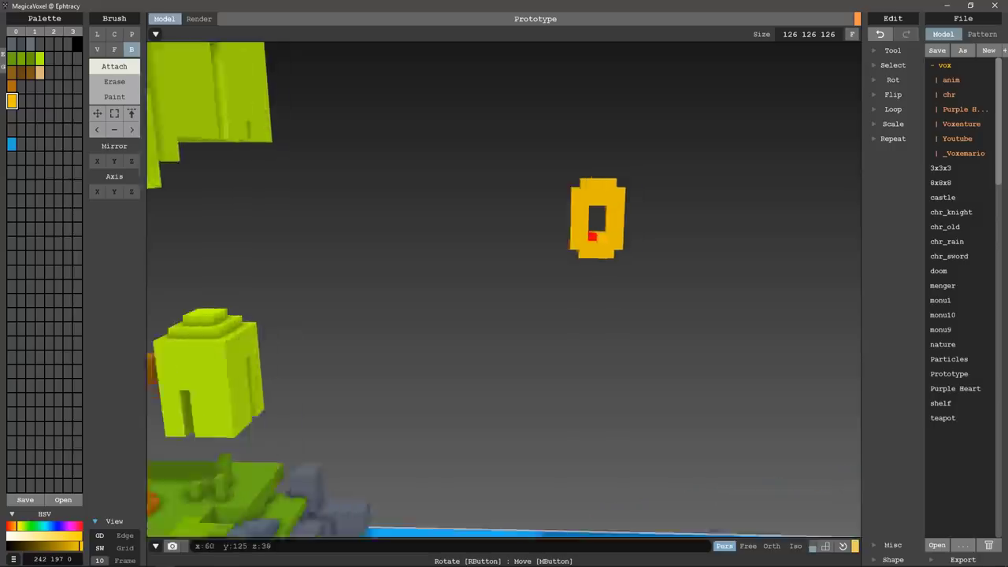
pyautogui.moveTo(594, 234); pyautogui.dragTo(574, 241, button='right')
# Mix a magenta colour in the next empty palette slot
pyautogui.scroll(-3, 574, 241)
pyautogui.moveTo(612, 281)
pyautogui.mouseDown(button='right')
pyautogui.moveTo(584, 321)
pyautogui.moveTo(515, 265)
pyautogui.mouseUp(button='right')
pyautogui.scroll(-3, 584, 321)
pyautogui.scroll(2, 515, 266)
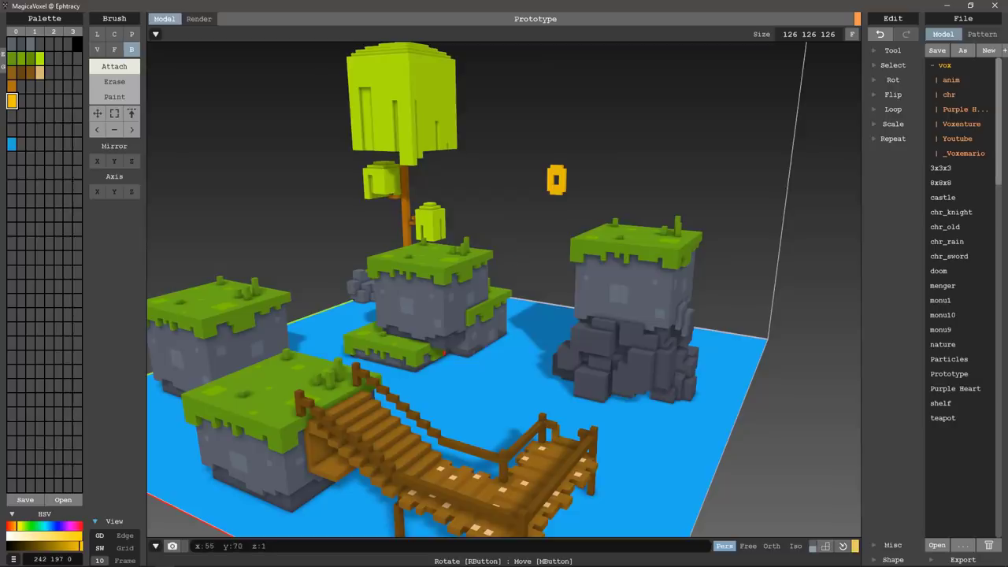
pyautogui.moveTo(291, 293); pyautogui.dragTo(249, 268, button='right')
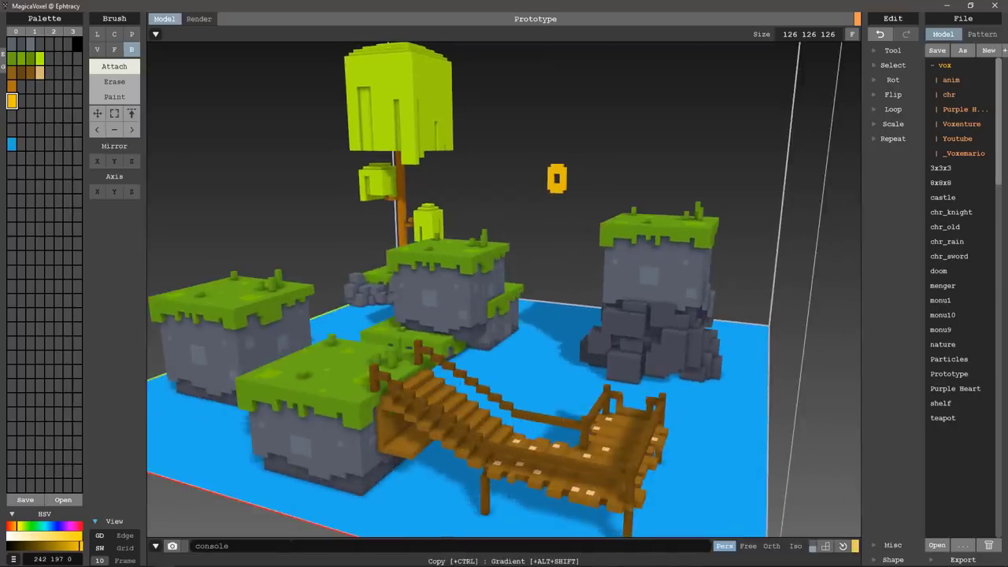
pyautogui.click(11, 114)
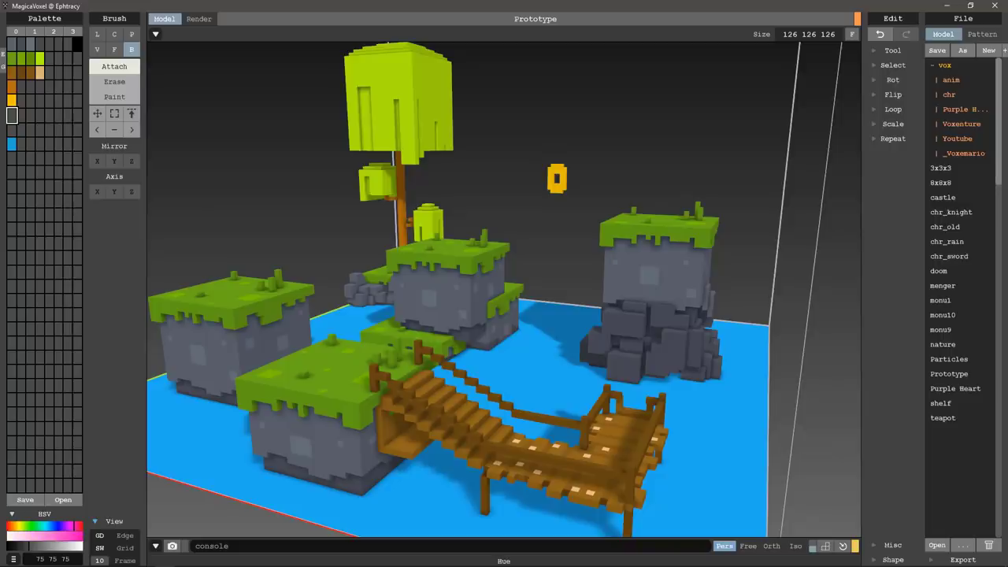
pyautogui.click(78, 537)
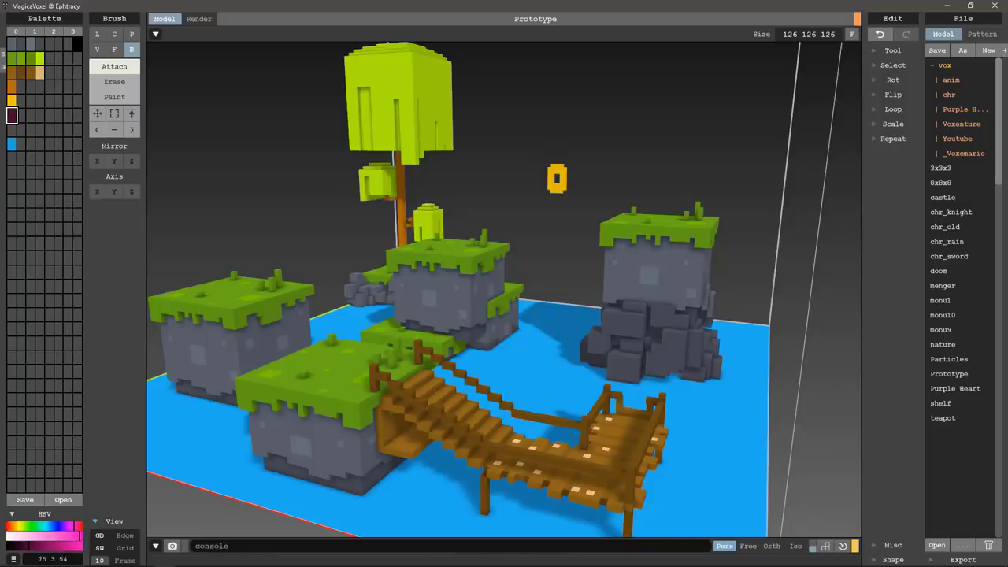